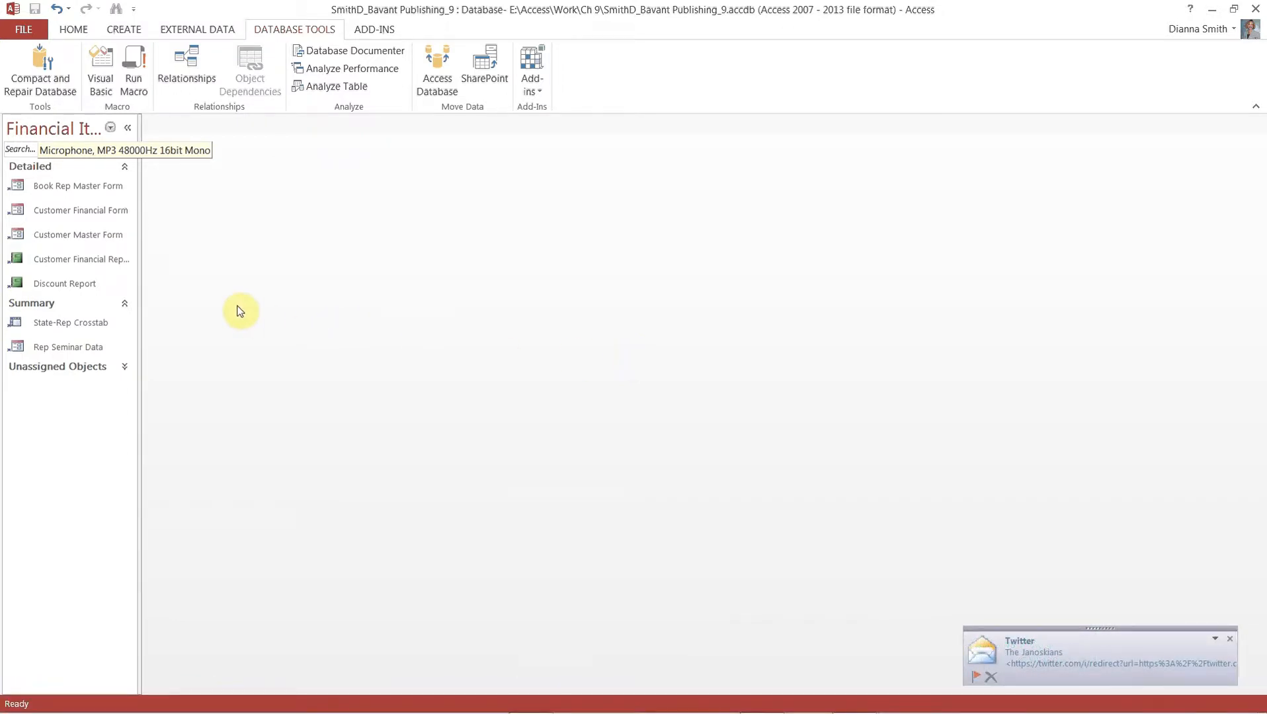
Open the Seminar Offerings table from the unassigned objects in Design view and collapse the Navigation Pane
left_click(124, 368)
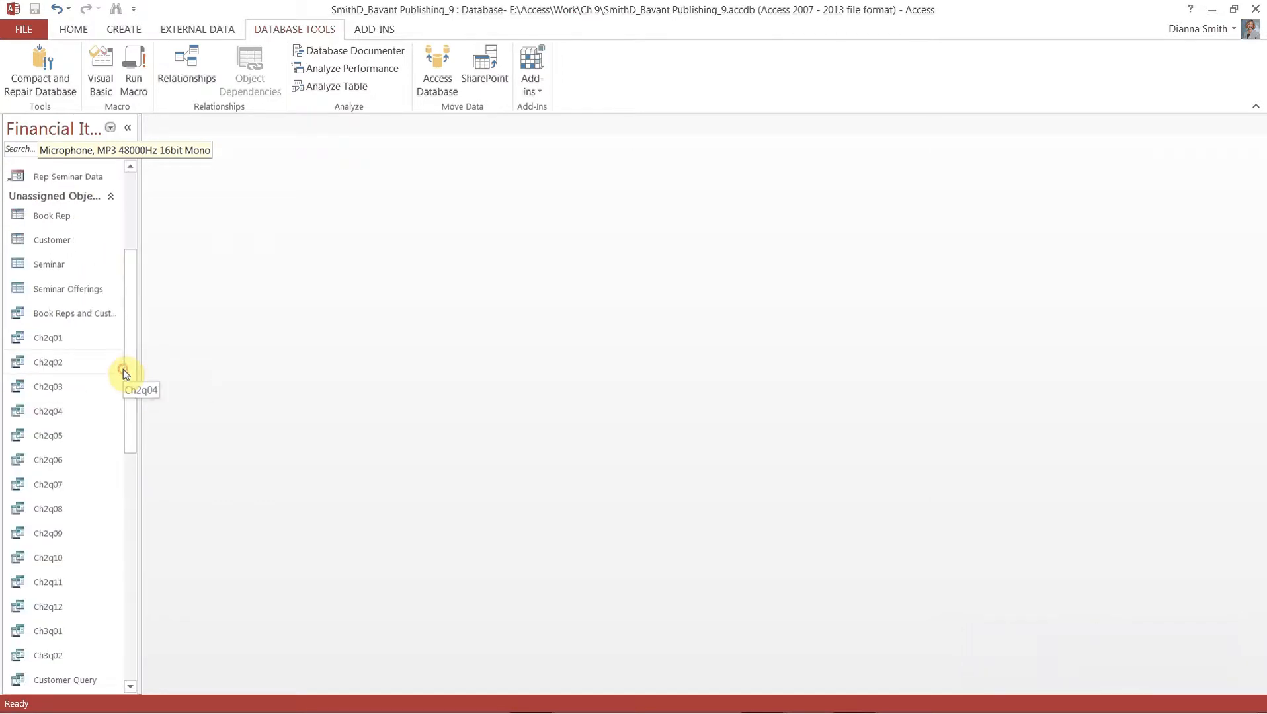
right_click(82, 295)
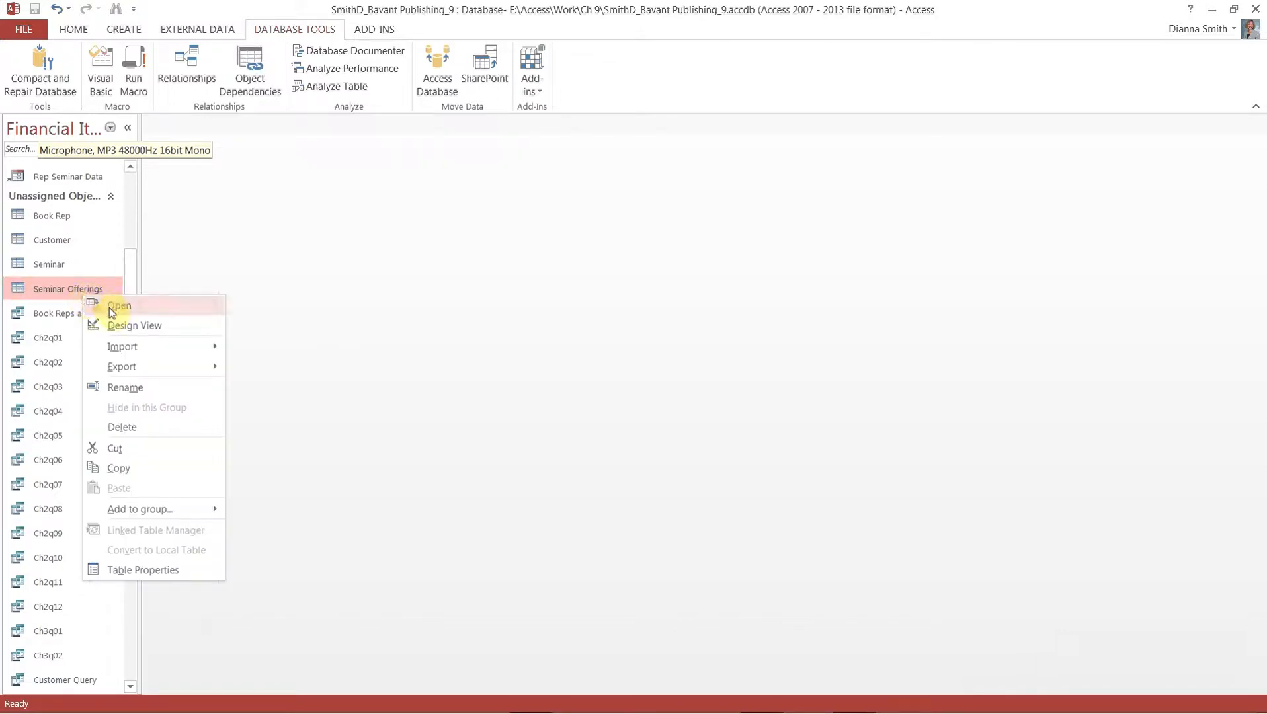
left_click(120, 322)
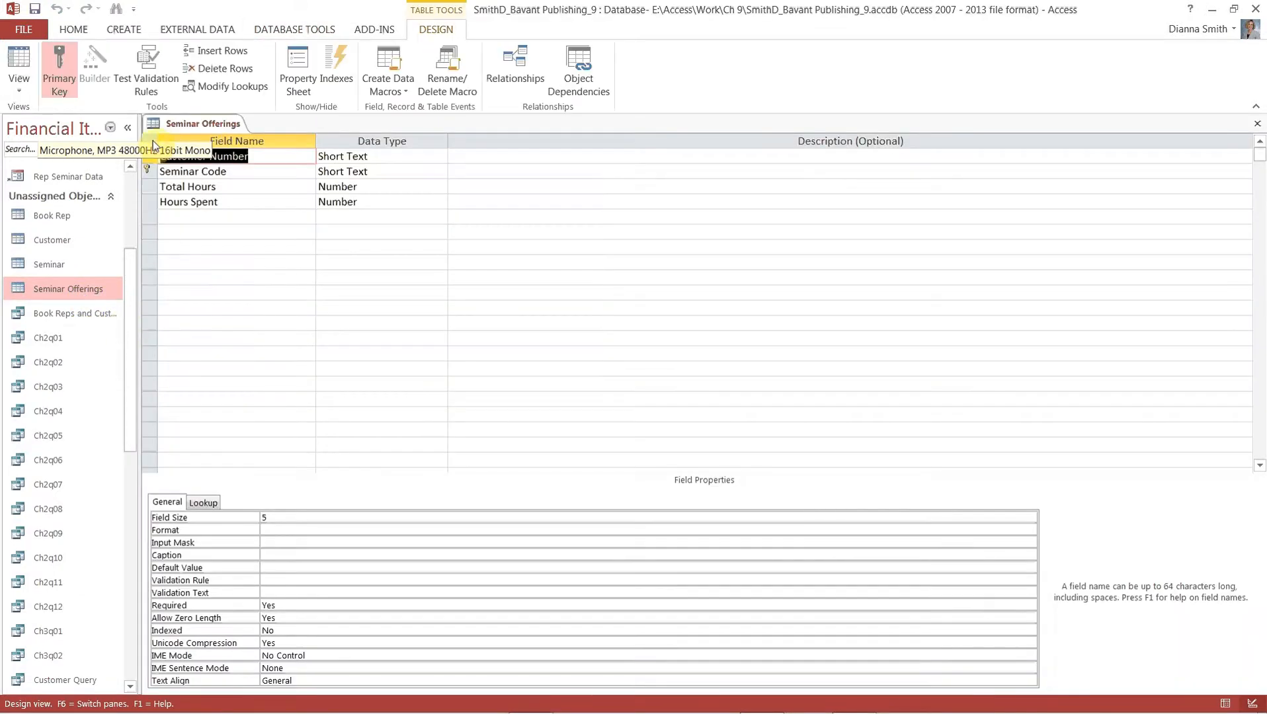
left_click(129, 129)
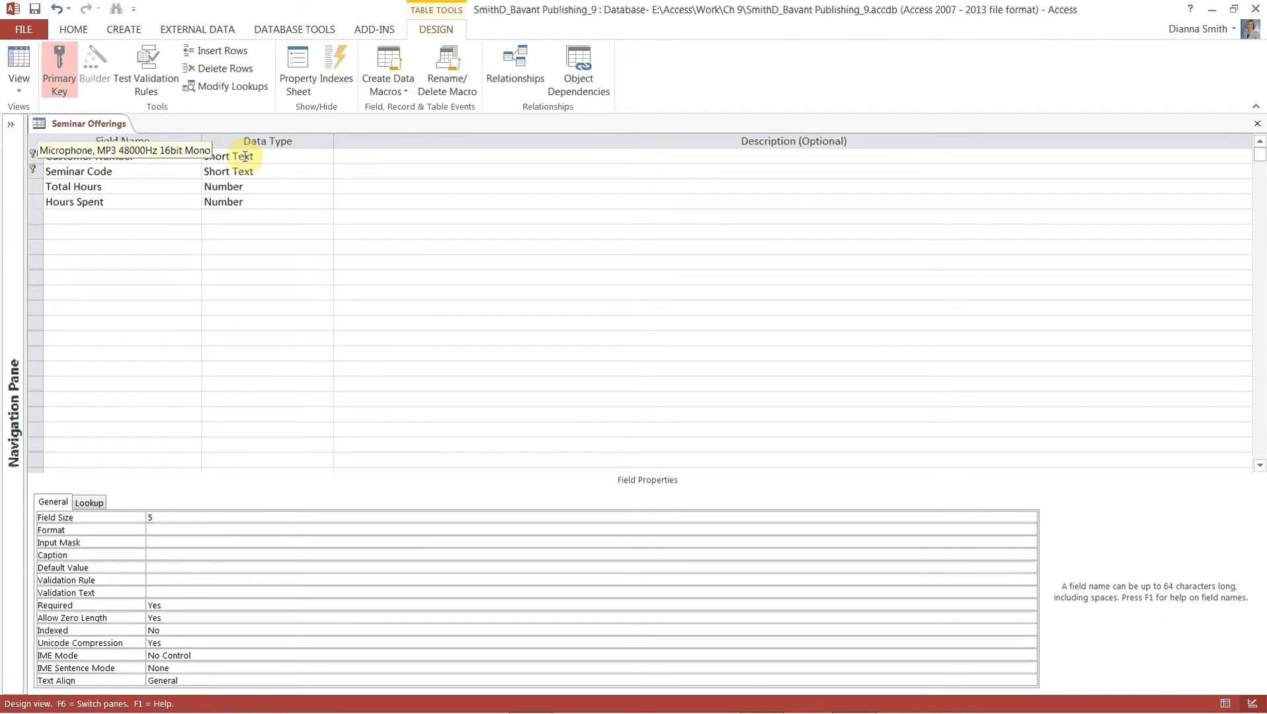
Set the table-level validation rule of Seminar Offerings to [Hours Spent]<=[Total Hours]
left_click(306, 88)
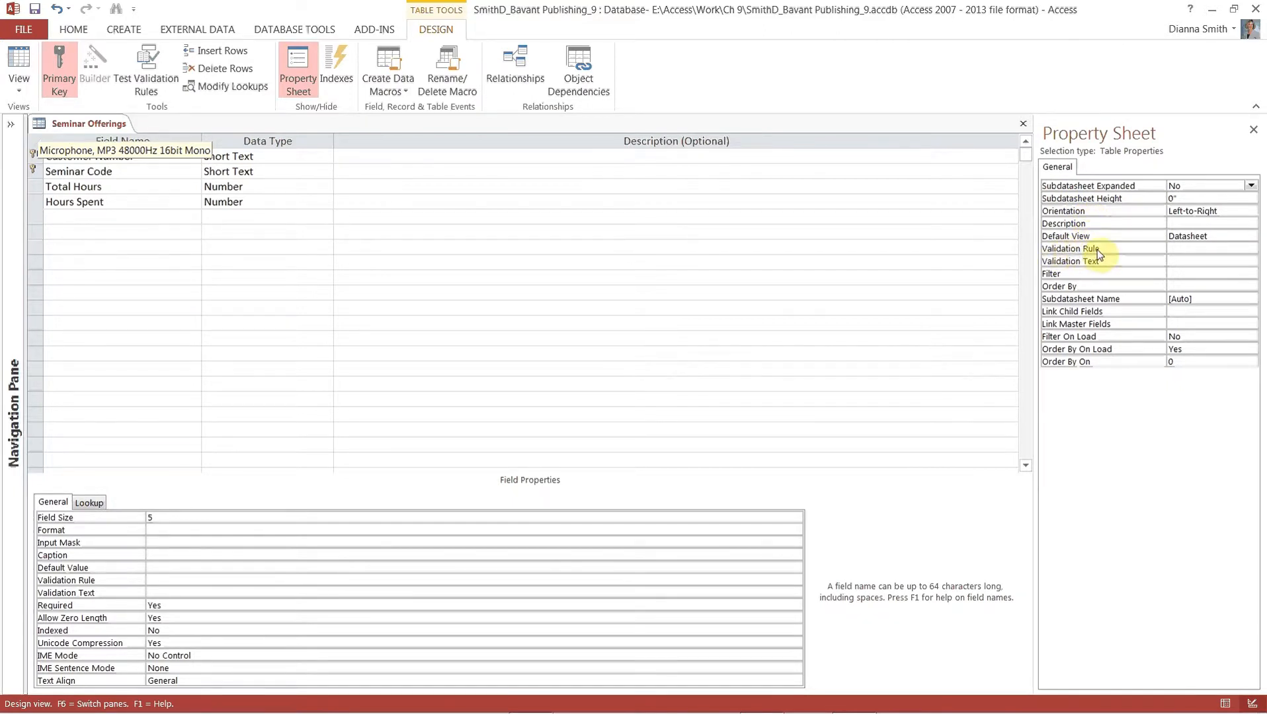
left_click(1176, 248)
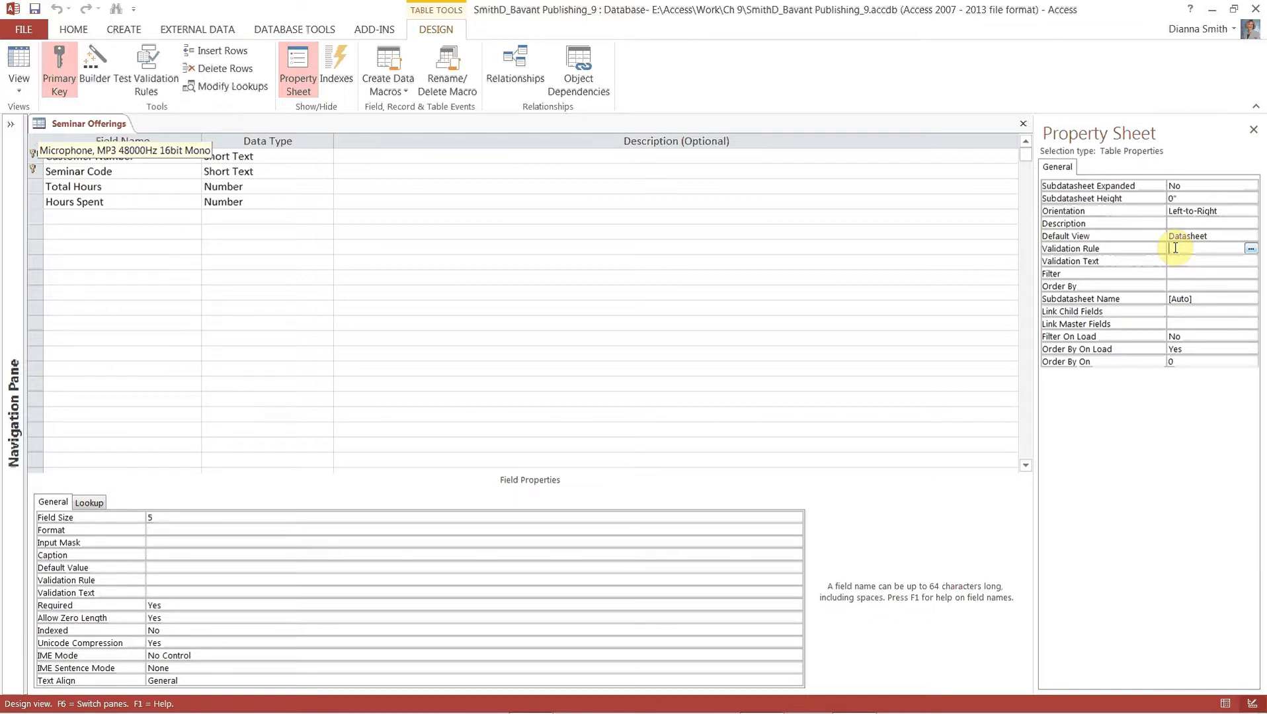
type("[Ho")
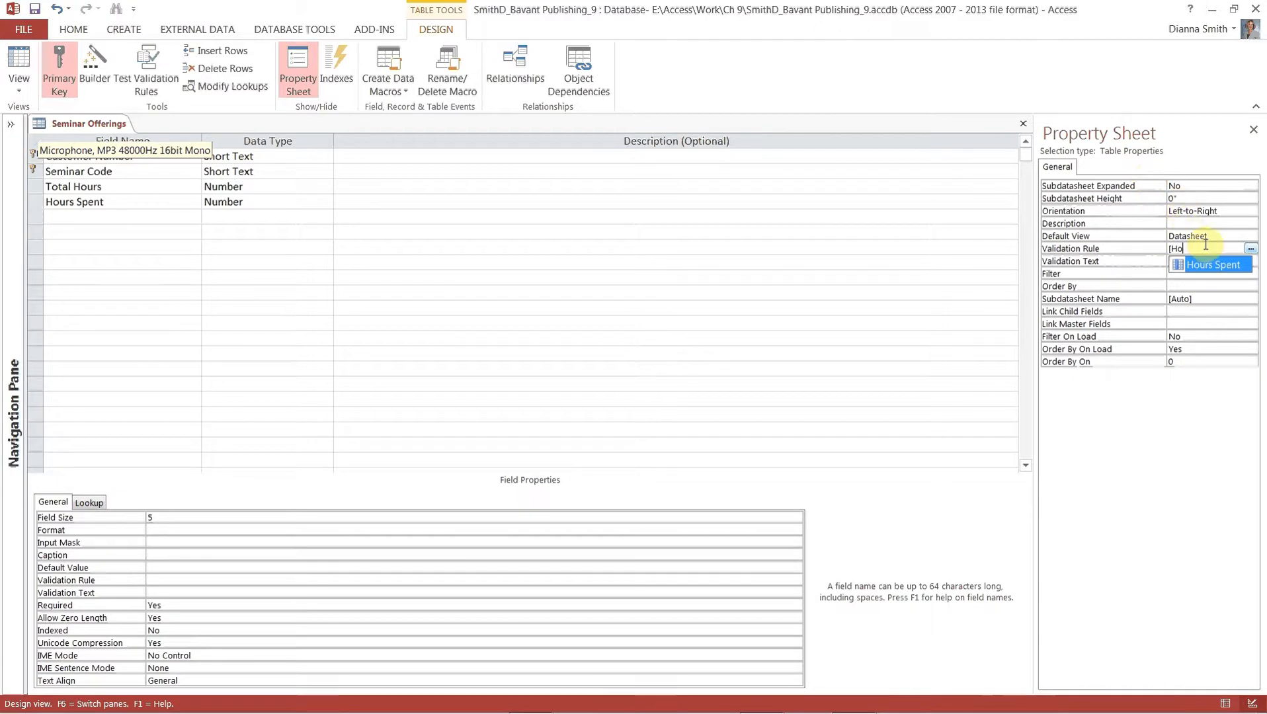
left_click(1212, 267)
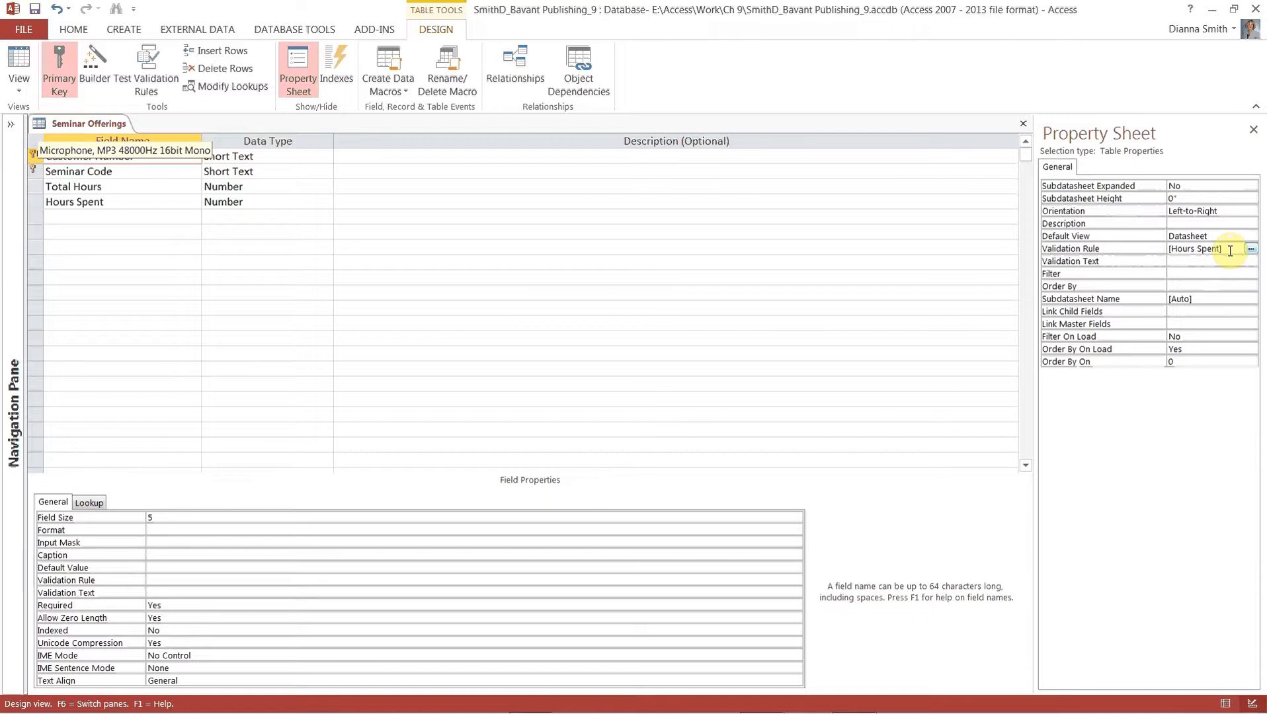
type("<=[")
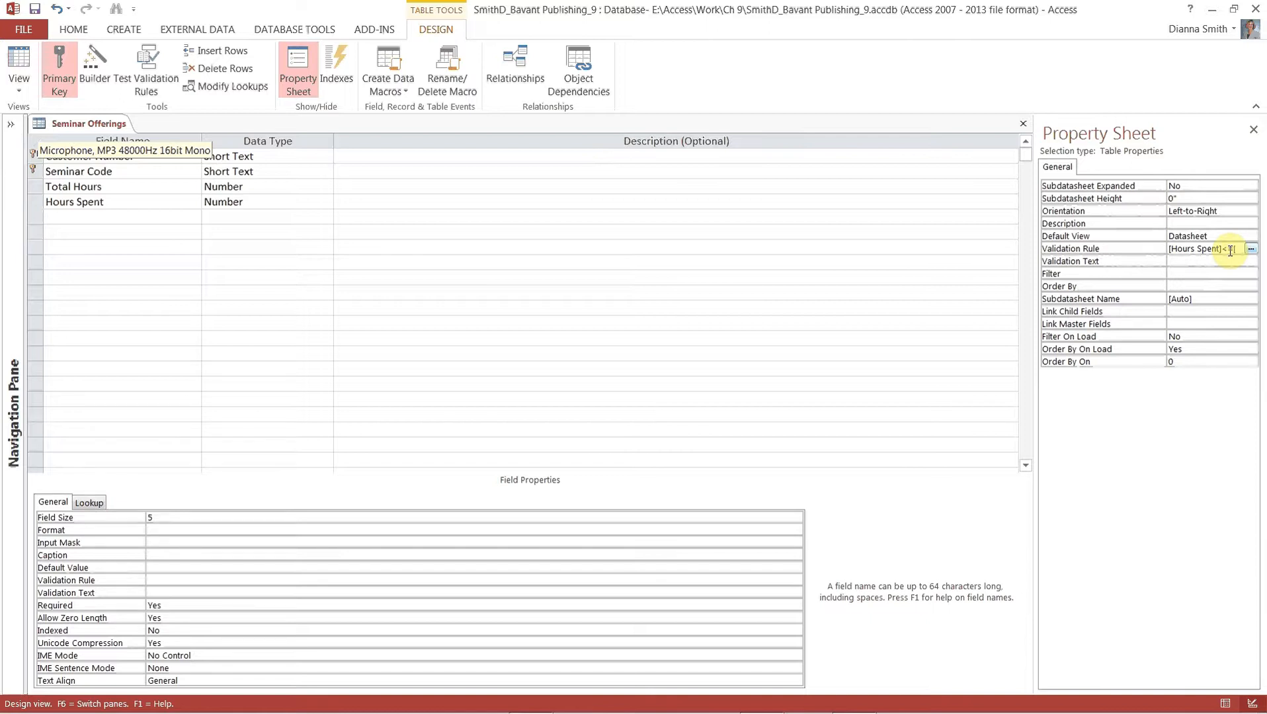
type("T")
double_click(1229, 265)
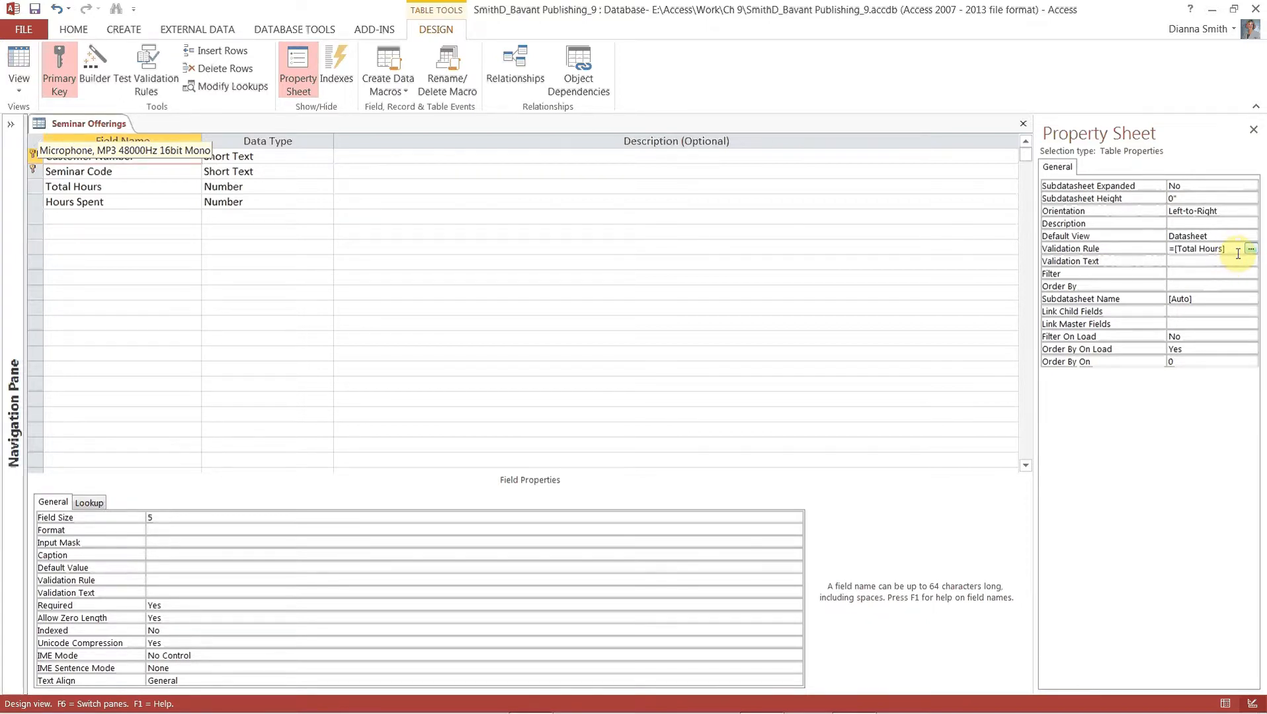
left_click(1233, 252)
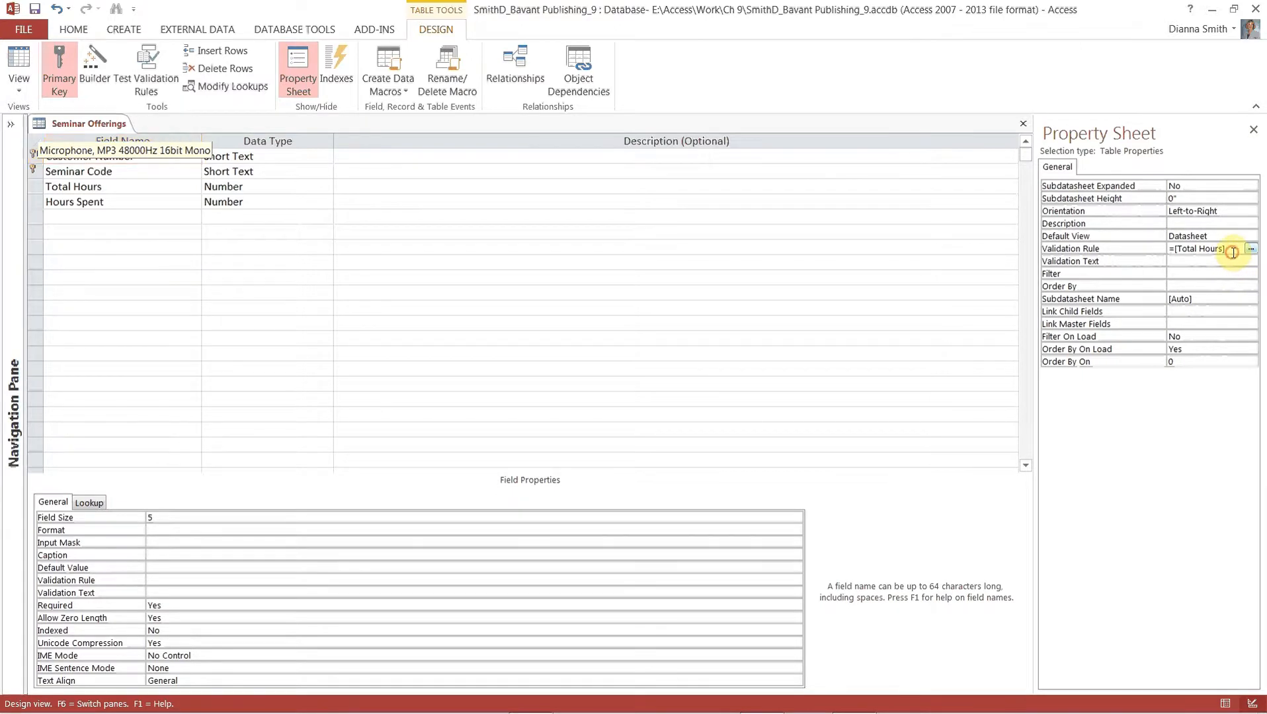
key("Home")
Set the table's validation text to "Hours spent cannot exceed total hours"
left_click(1179, 263)
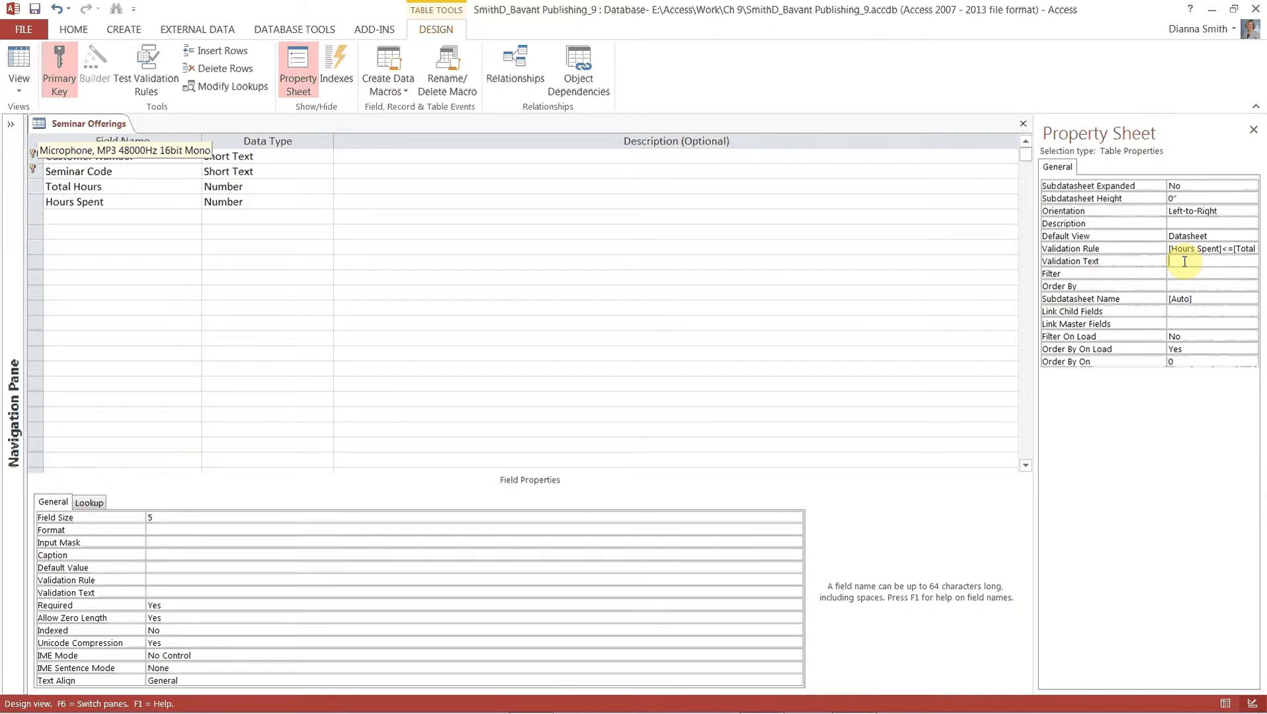
type("Hours spent cannpt")
key("BackSpace")
type("ot exc")
type("eed")
type(" total")
type(" hours")
key("Home")
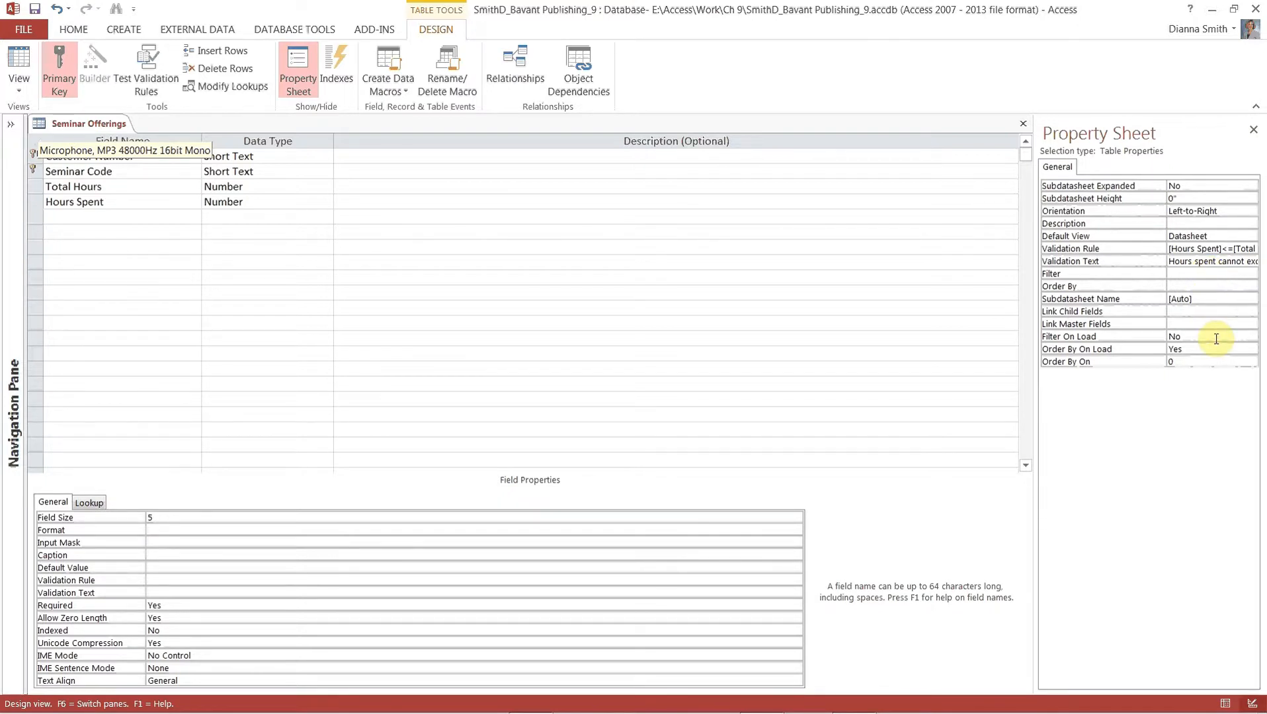
Close the table's properties, save the design without testing existing data against the new rules, and close the table
left_click(1254, 132)
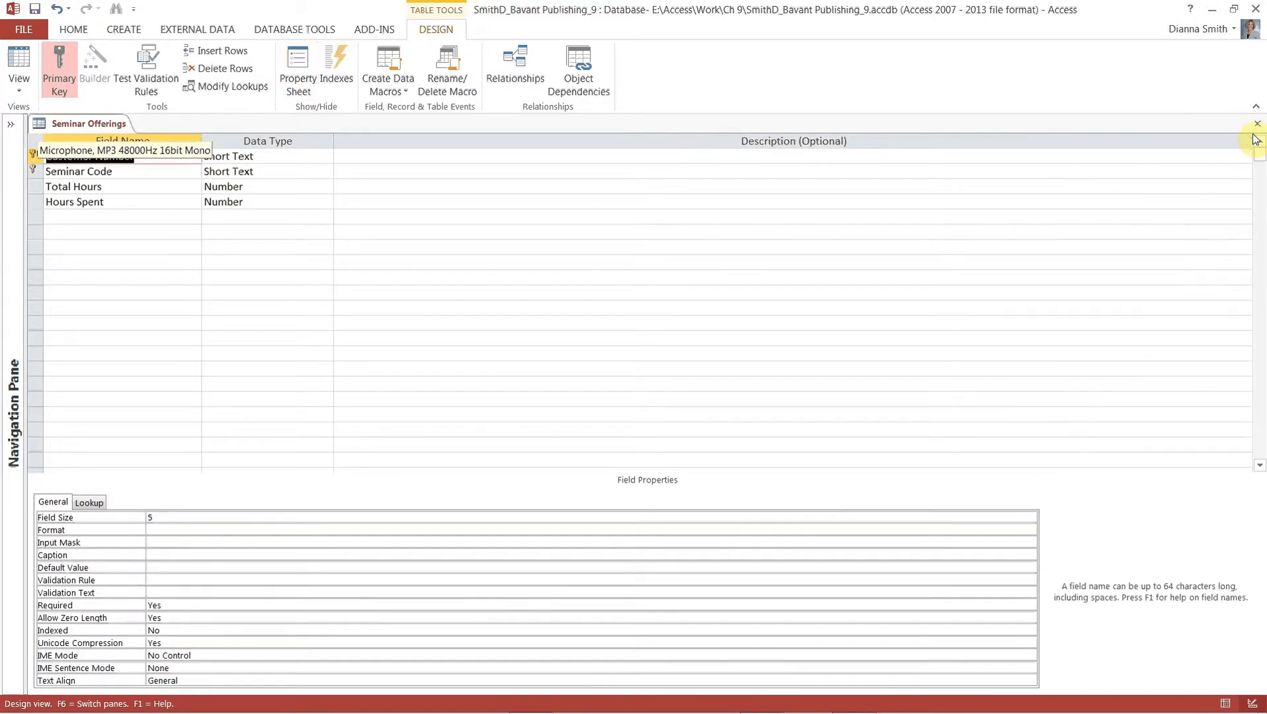
left_click(35, 9)
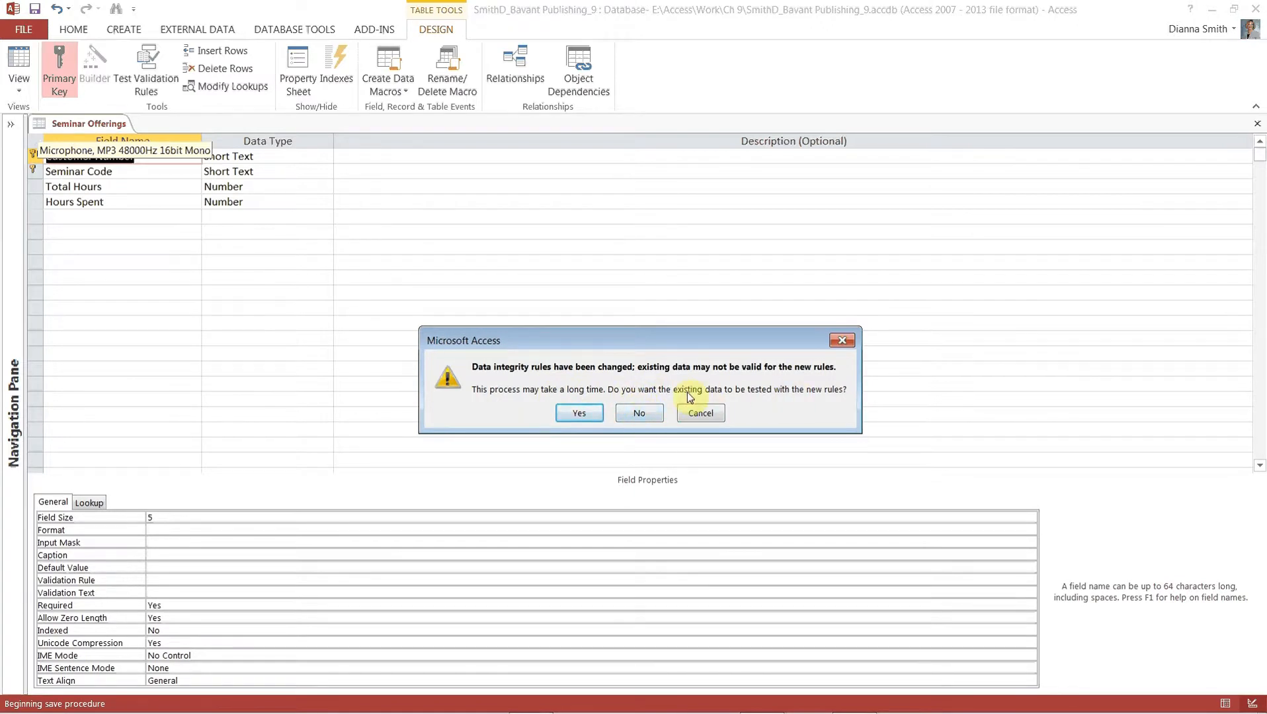
left_click(639, 414)
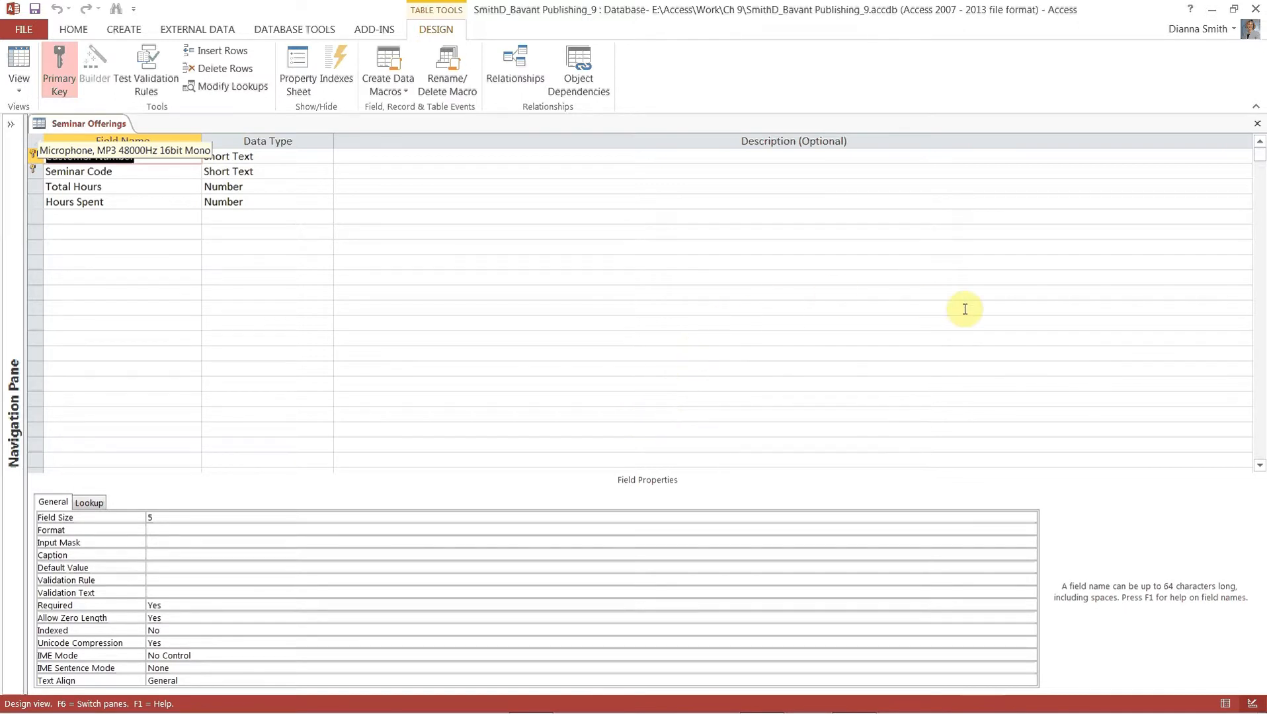
left_click(1257, 125)
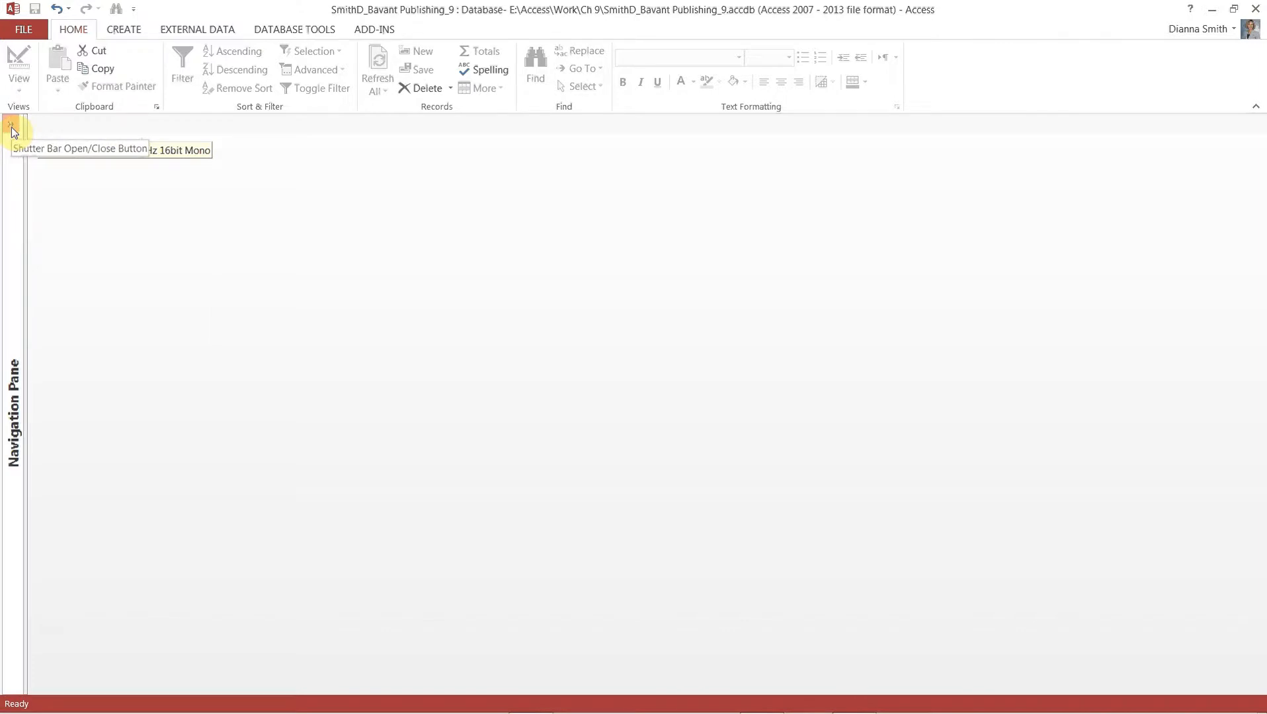
Open the custom properties of the Bavant Publishing database
left_click(34, 35)
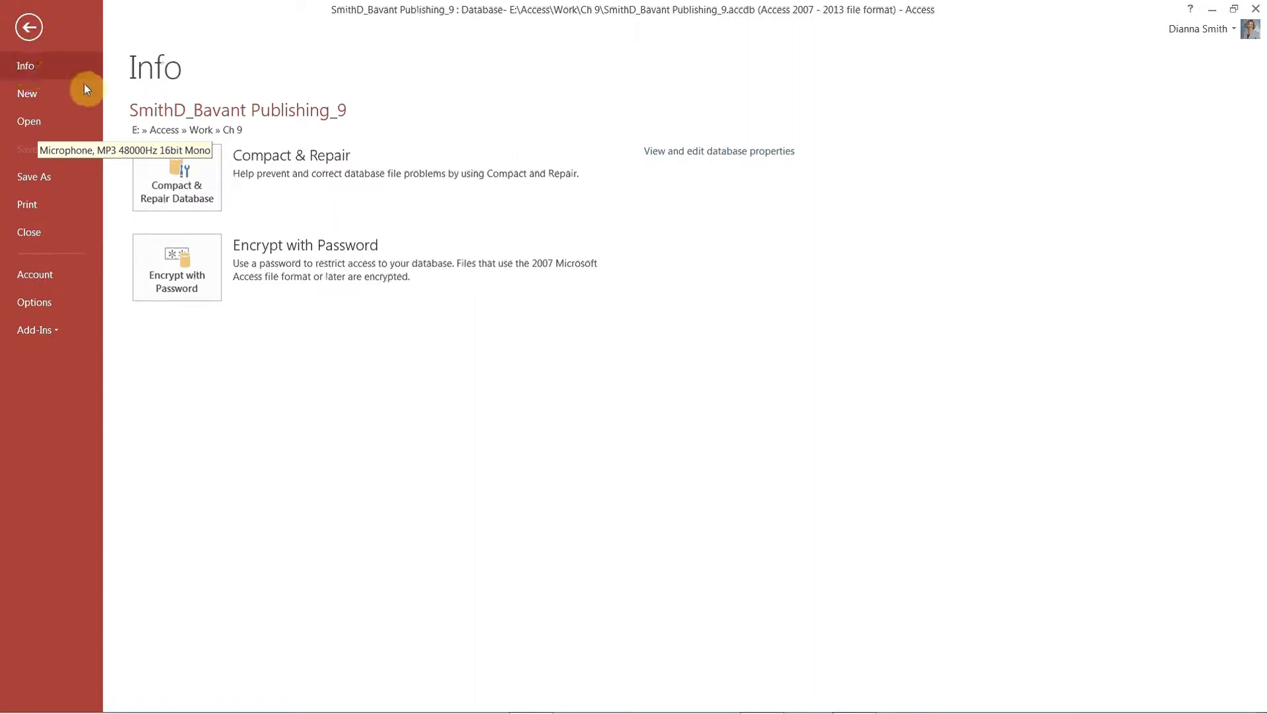
left_click(713, 154)
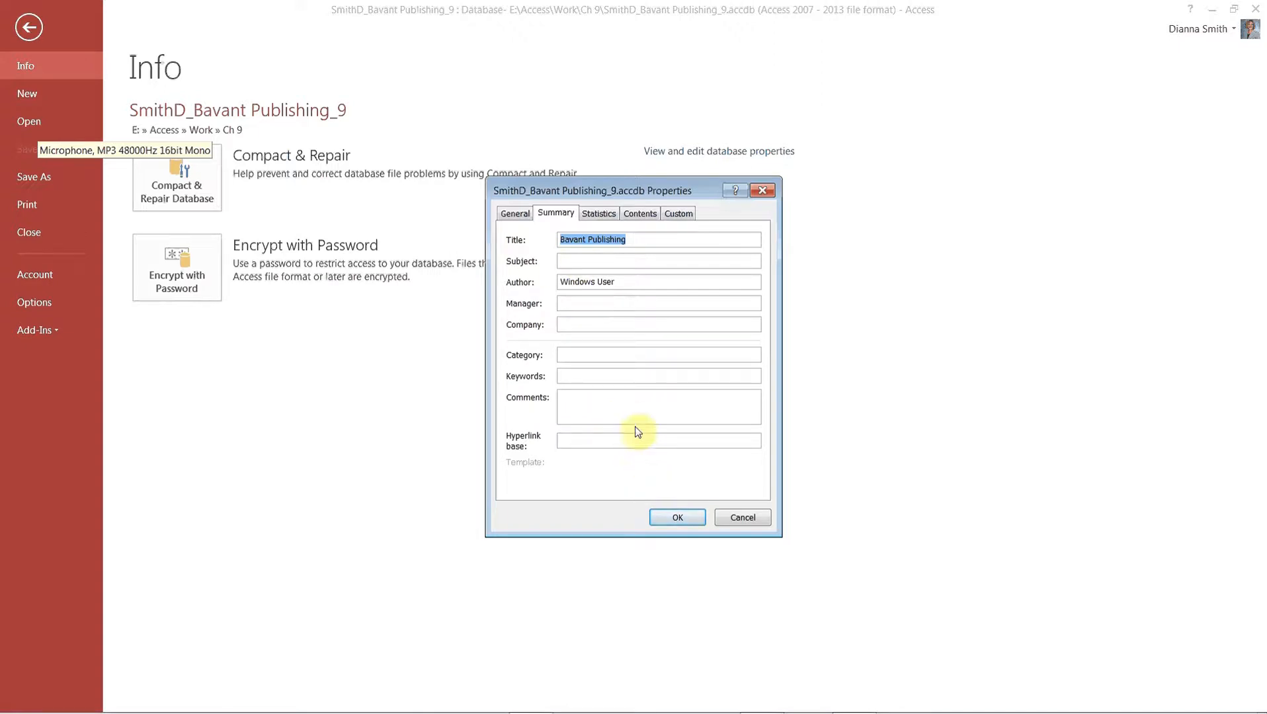
left_click(675, 215)
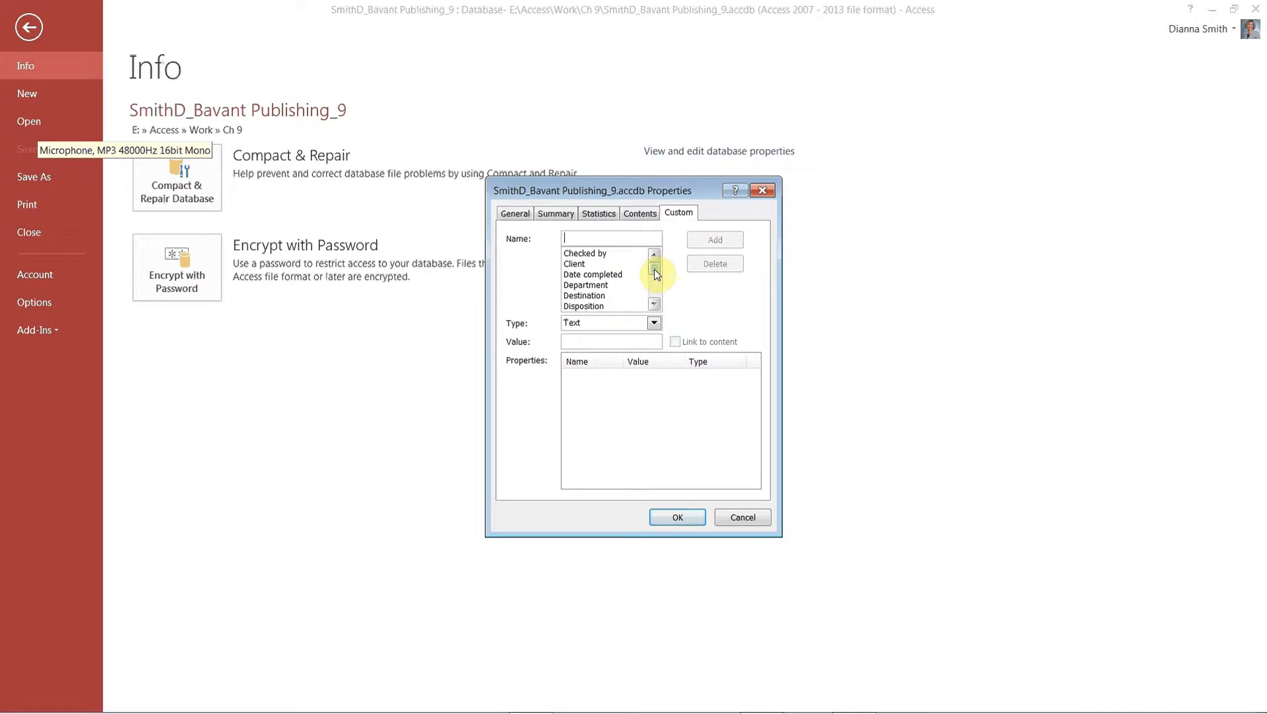
Add the predefined Status custom property as text with the value "Live Version"
left_click(656, 307)
left_click(655, 306)
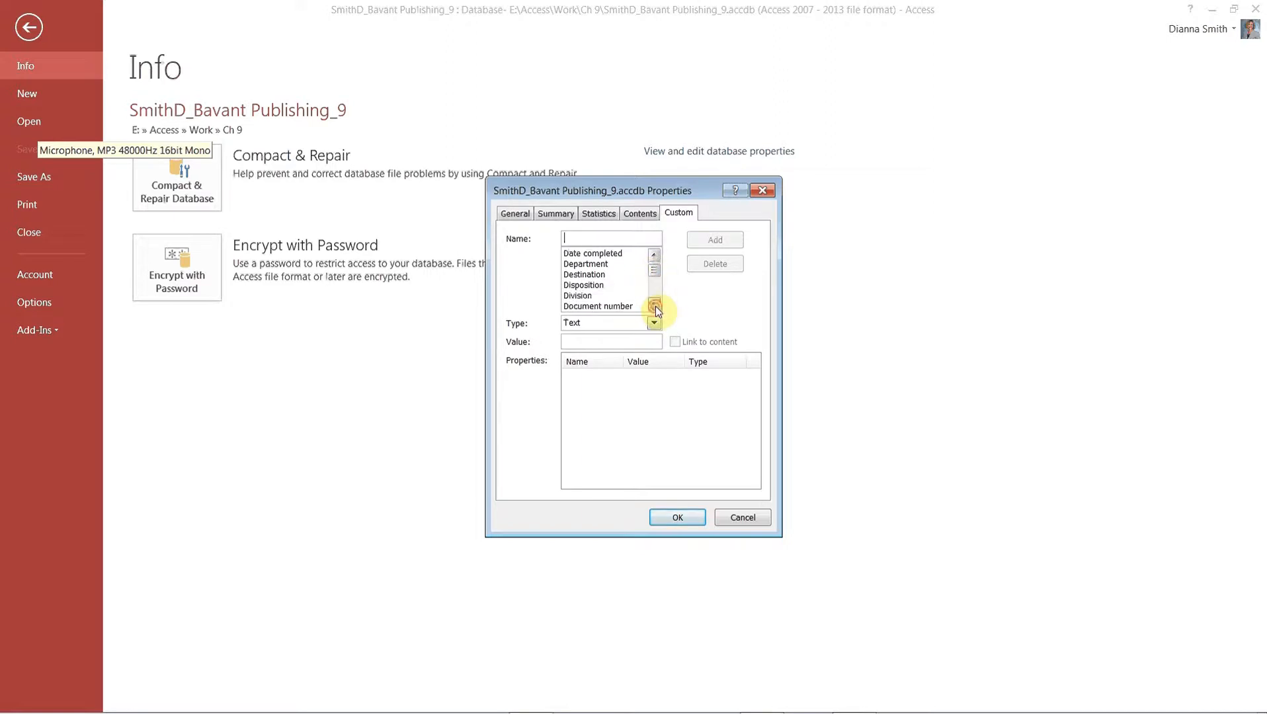
left_click(655, 306)
left_click(655, 306)
left_click(656, 307)
left_click(656, 307)
left_click(655, 306)
left_click(656, 306)
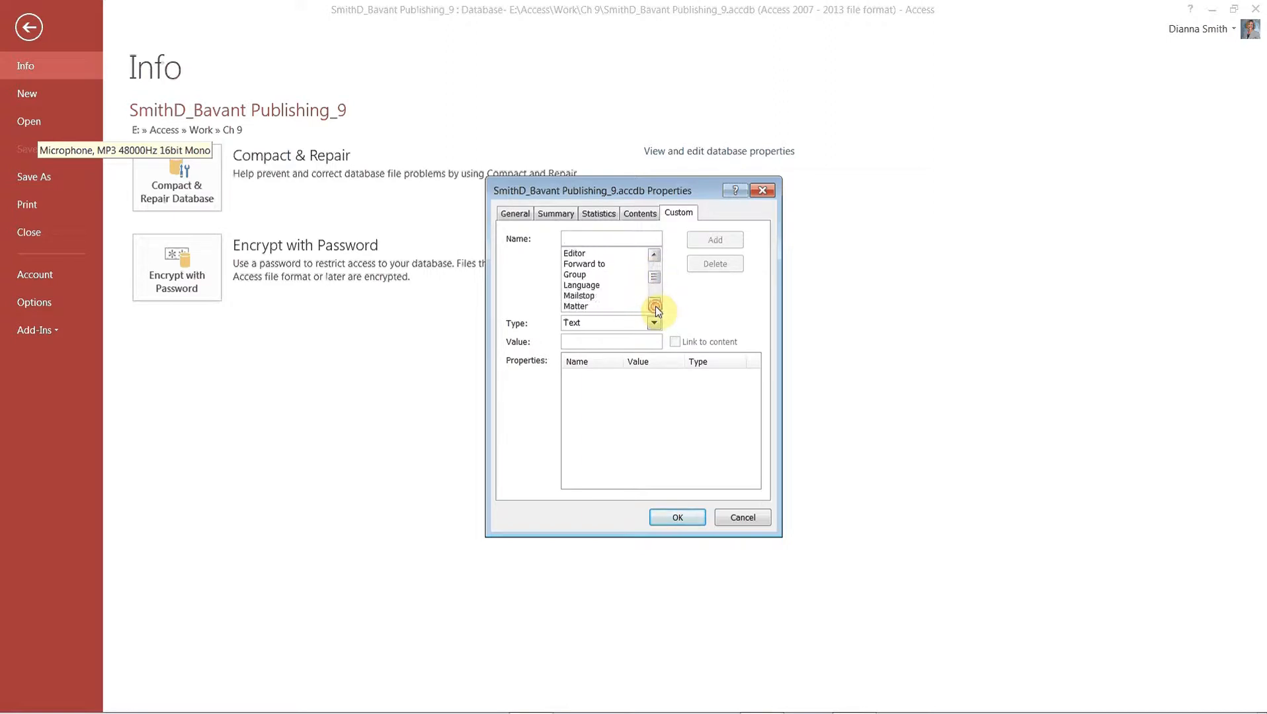
left_click(655, 306)
left_click(655, 307)
left_click(655, 306)
left_click(656, 306)
left_click(656, 306)
left_click(655, 306)
left_click(656, 306)
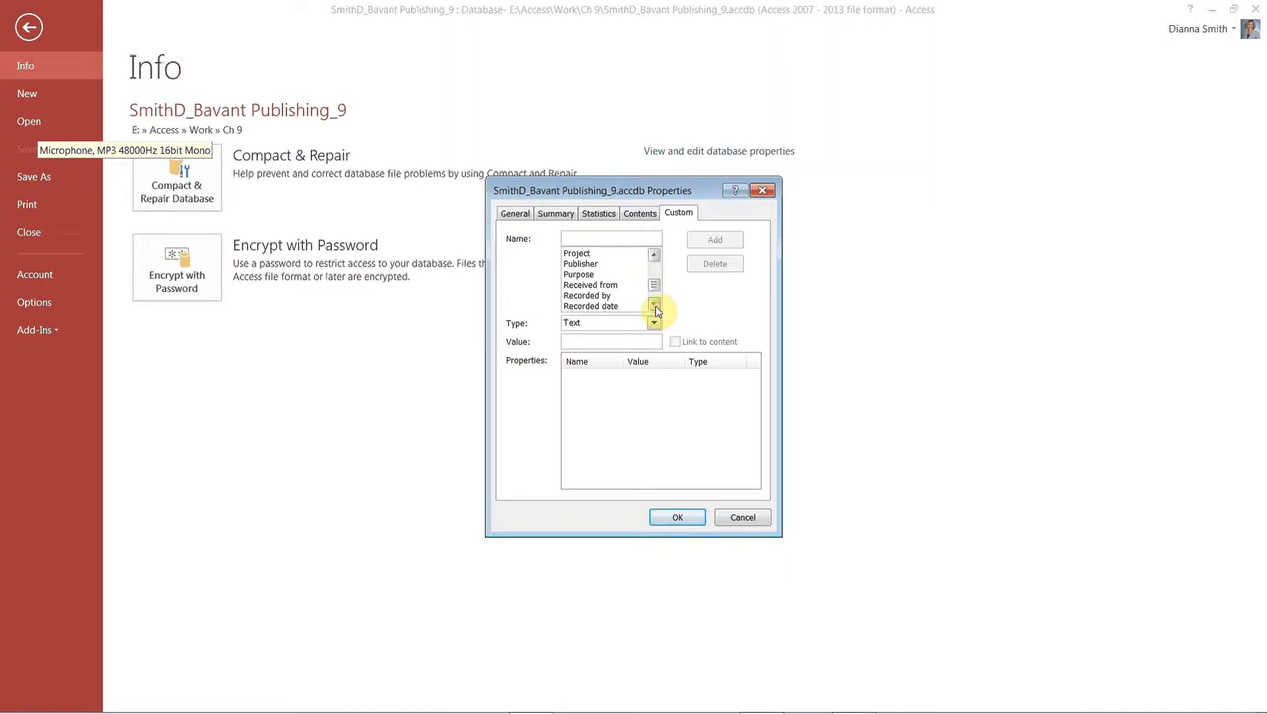
left_click(655, 306)
left_click(656, 307)
left_click(655, 307)
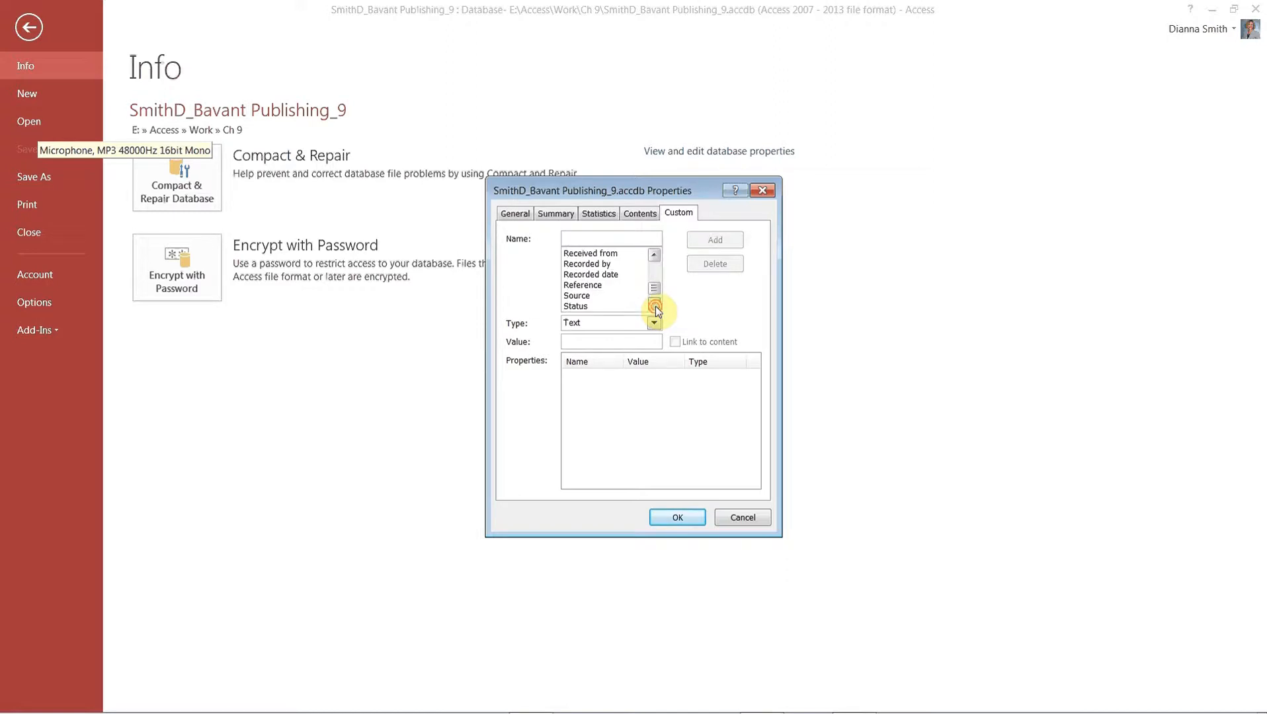
left_click(577, 307)
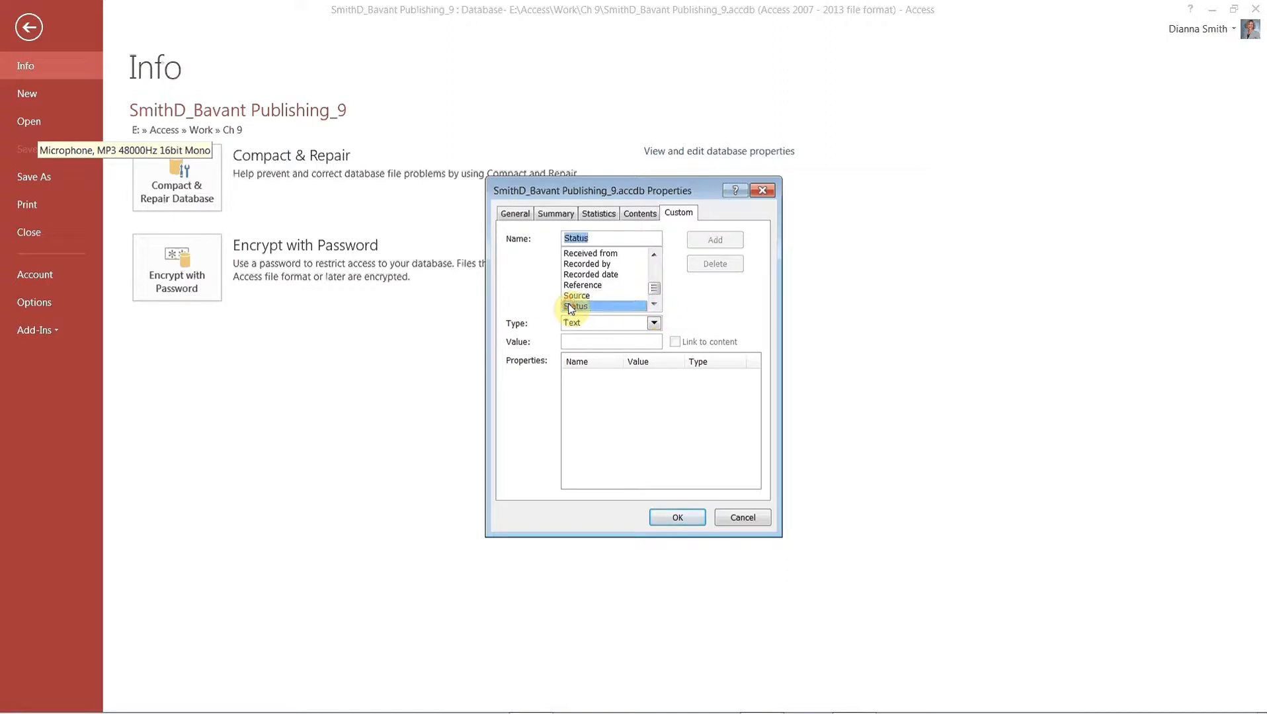
left_click(594, 341)
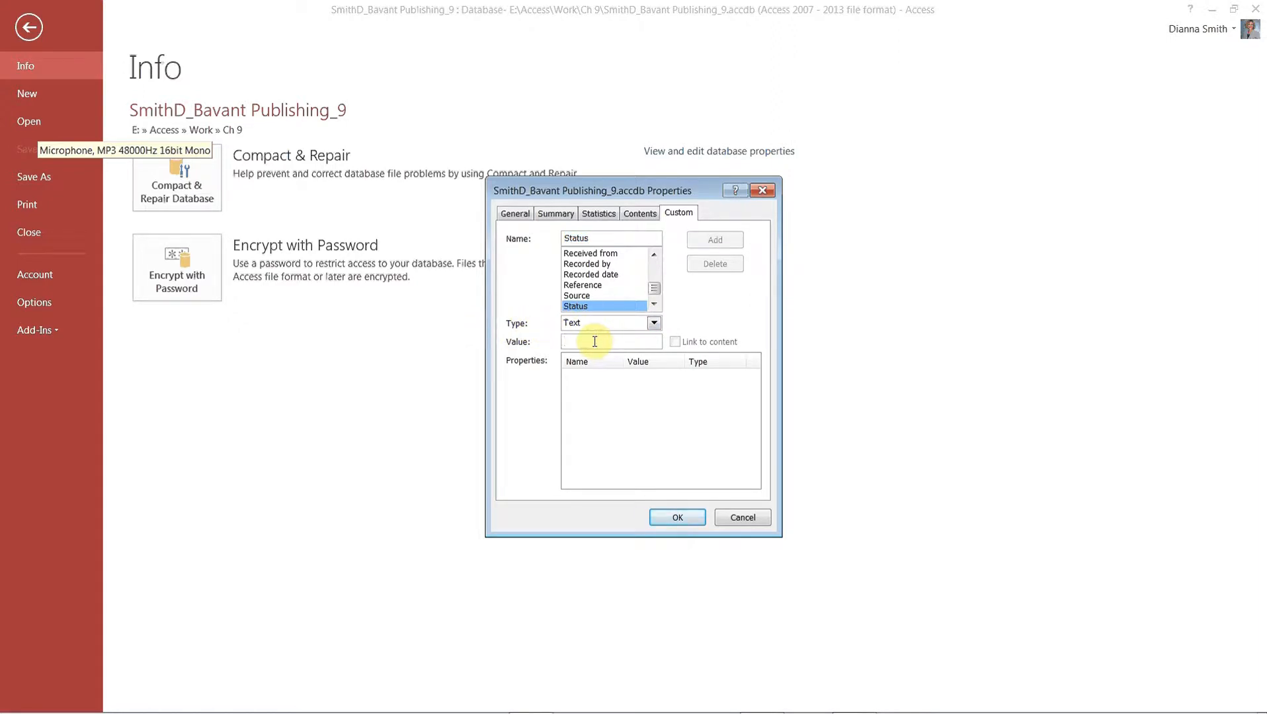
type("Live Versio")
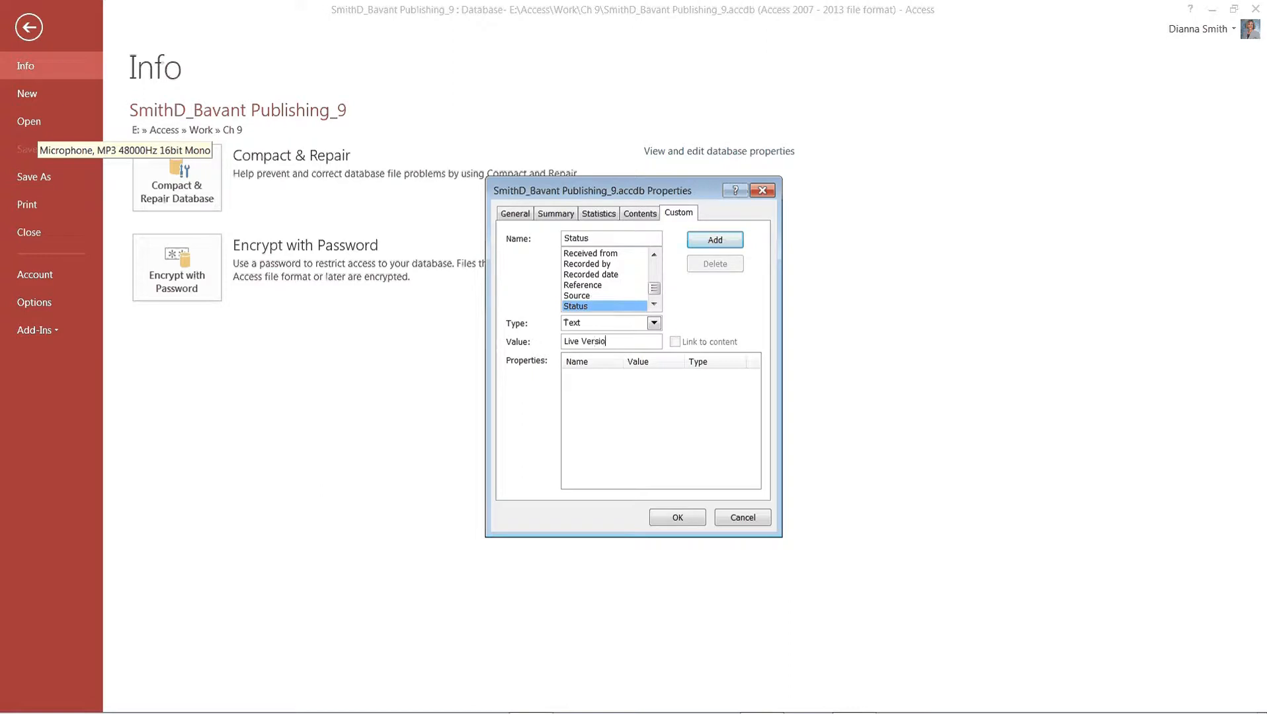
type("n")
left_click(706, 242)
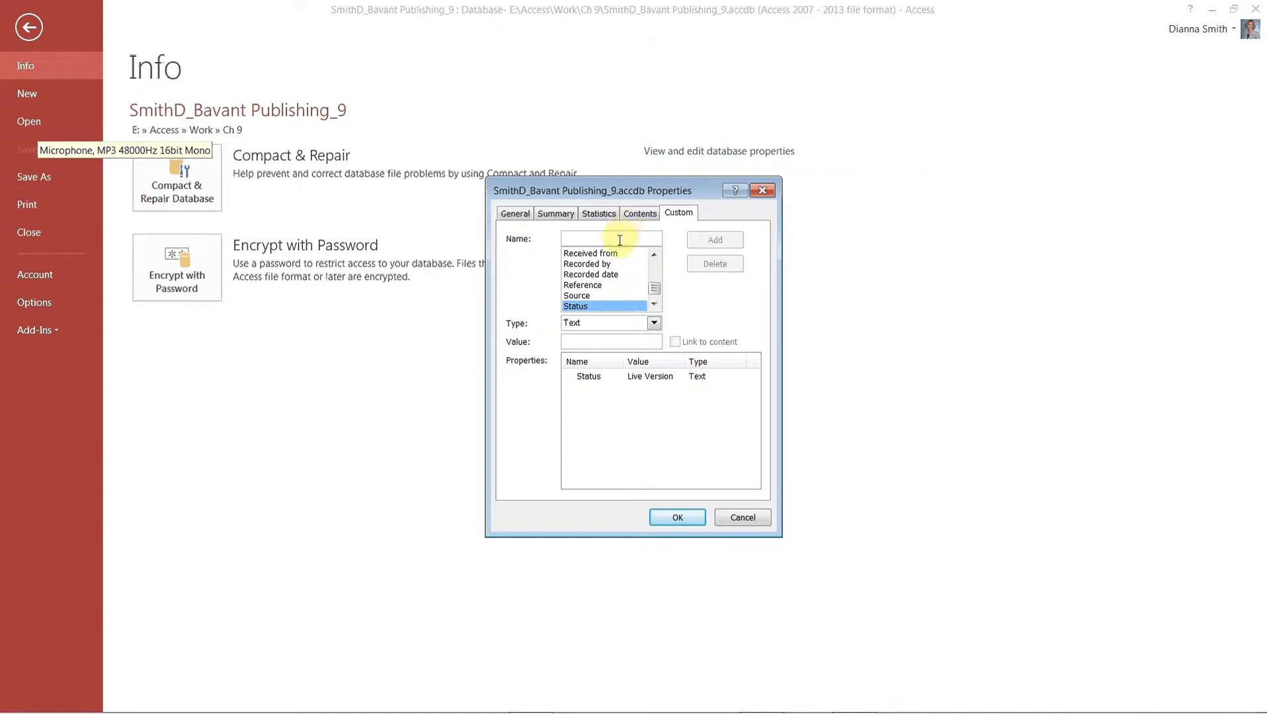
Add a custom property named Production of type Date with the value 03/03/2015 and confirm the database properties
left_click(654, 255)
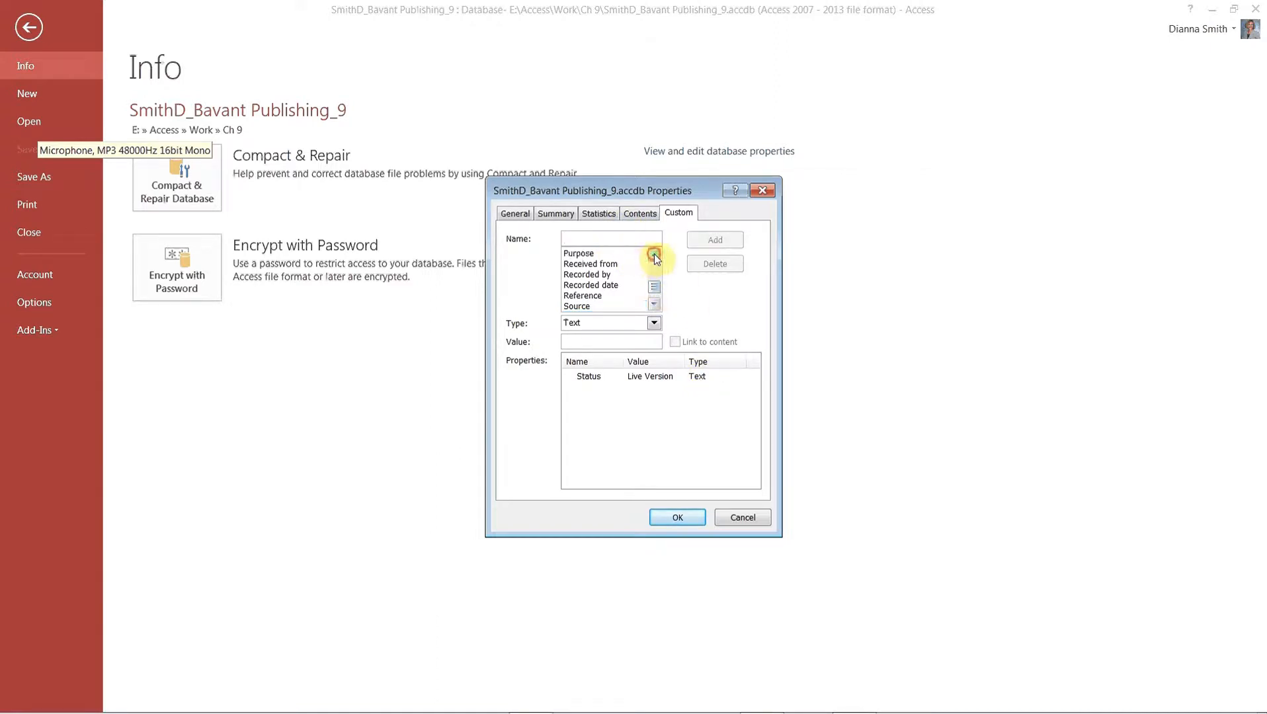
left_click(654, 255)
left_click(654, 254)
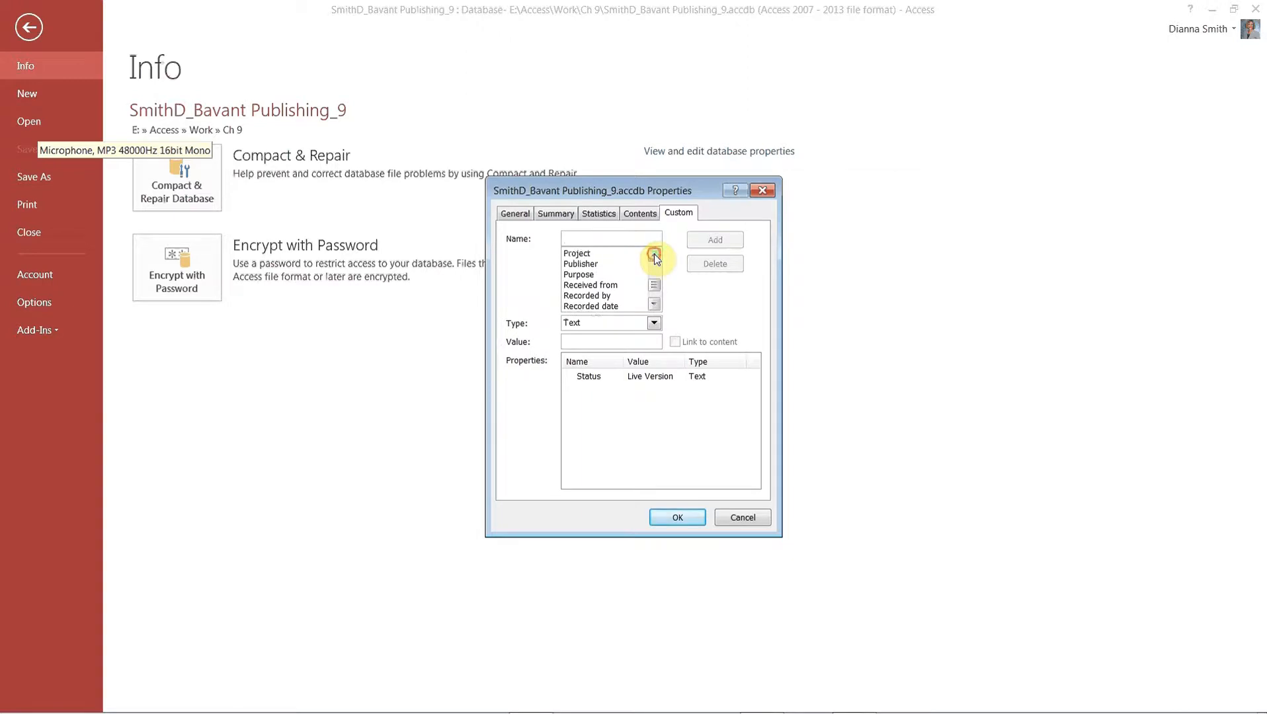
left_click(654, 255)
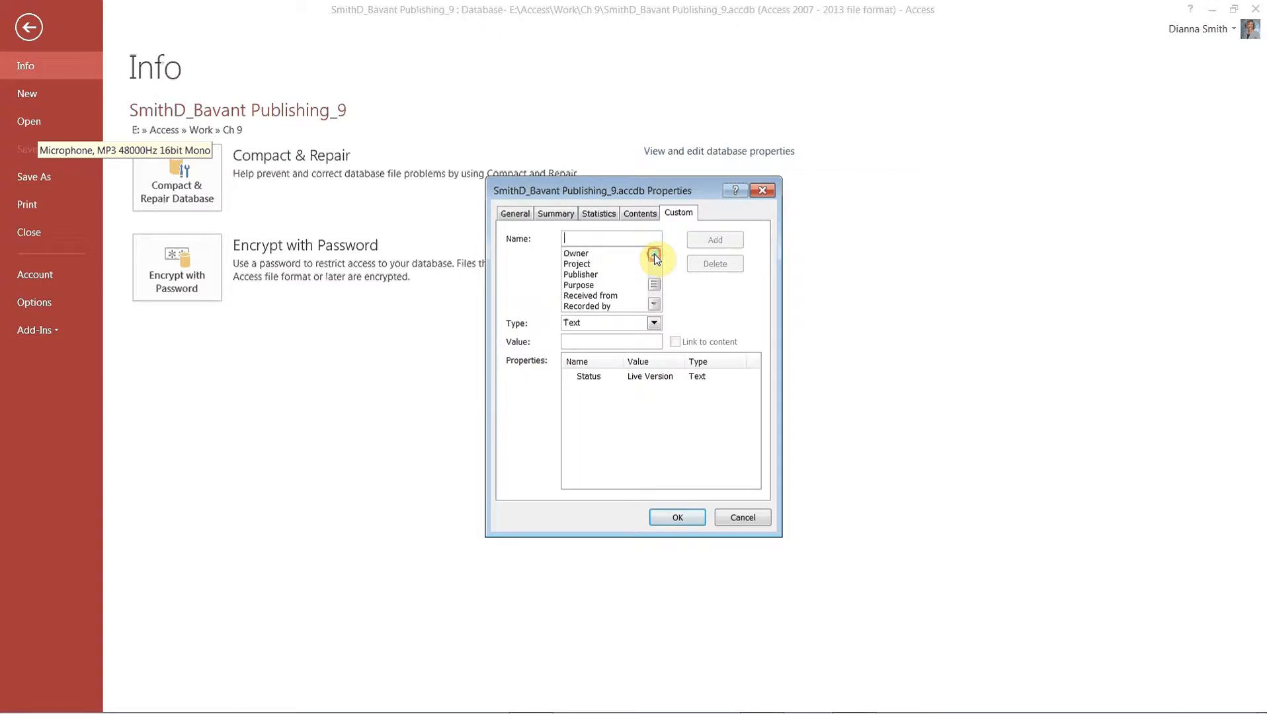
left_click(607, 242)
type("Production")
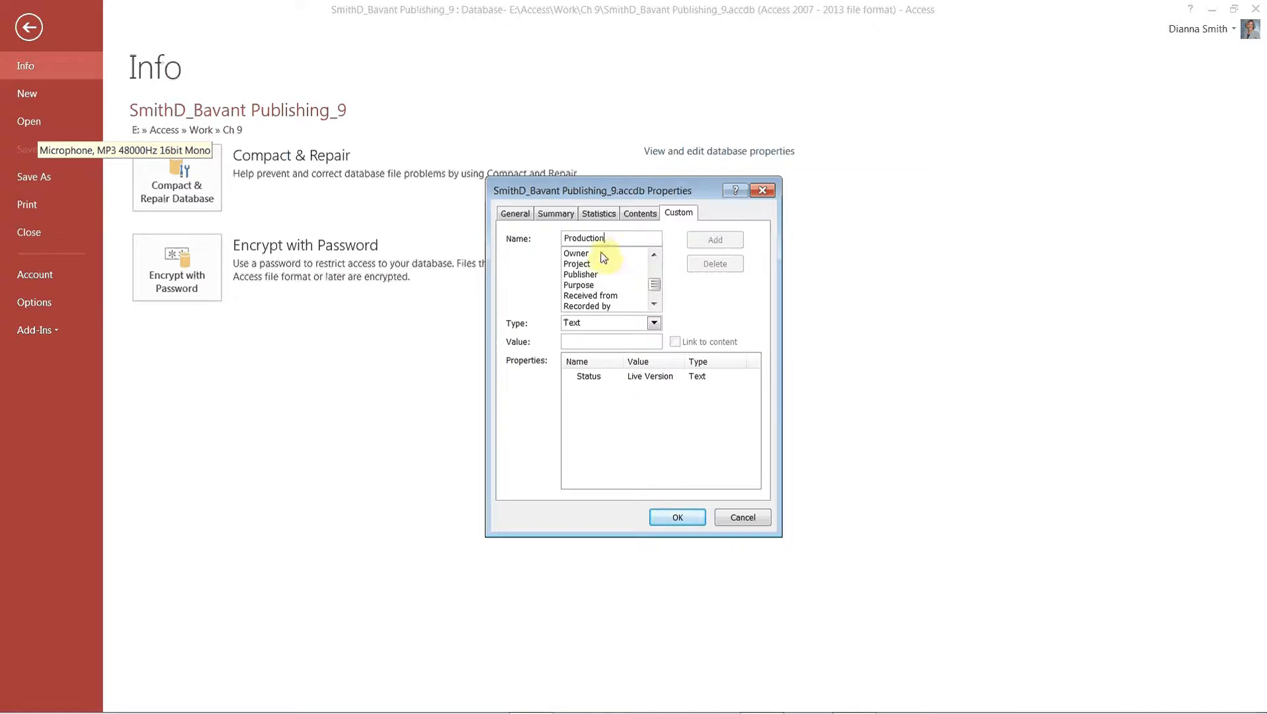
left_click(654, 324)
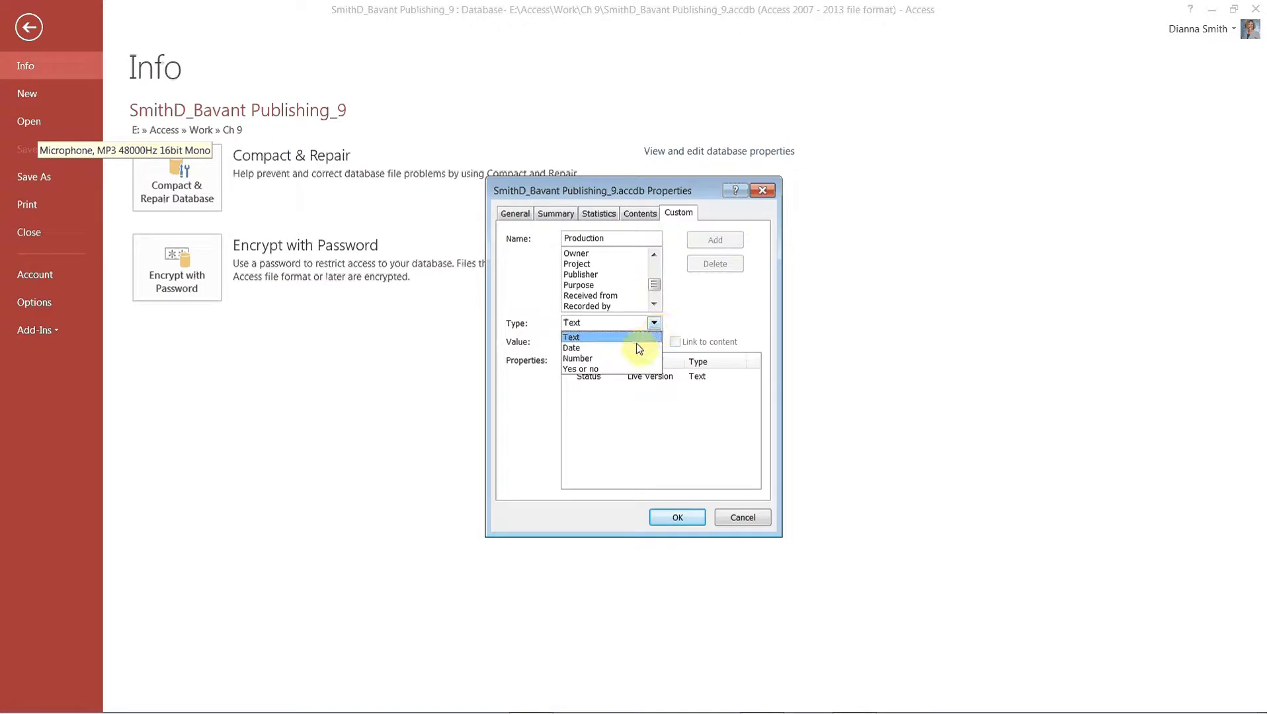
left_click(634, 347)
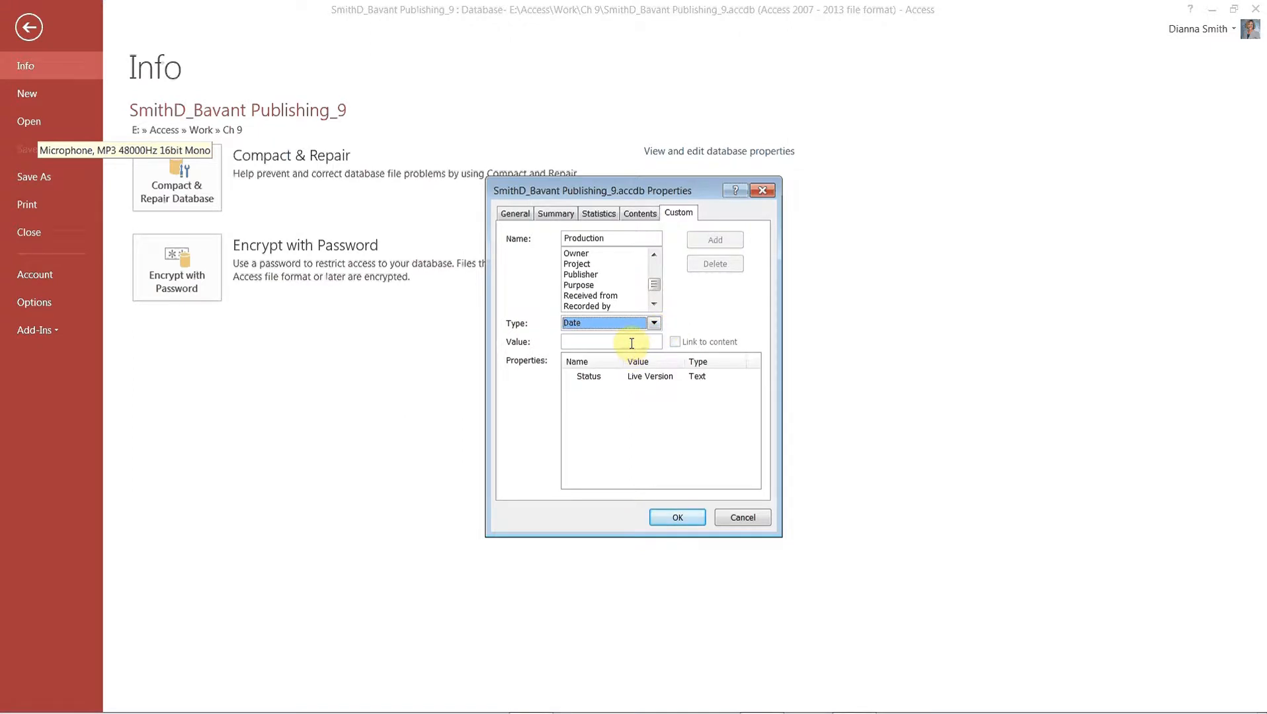
left_click(631, 344)
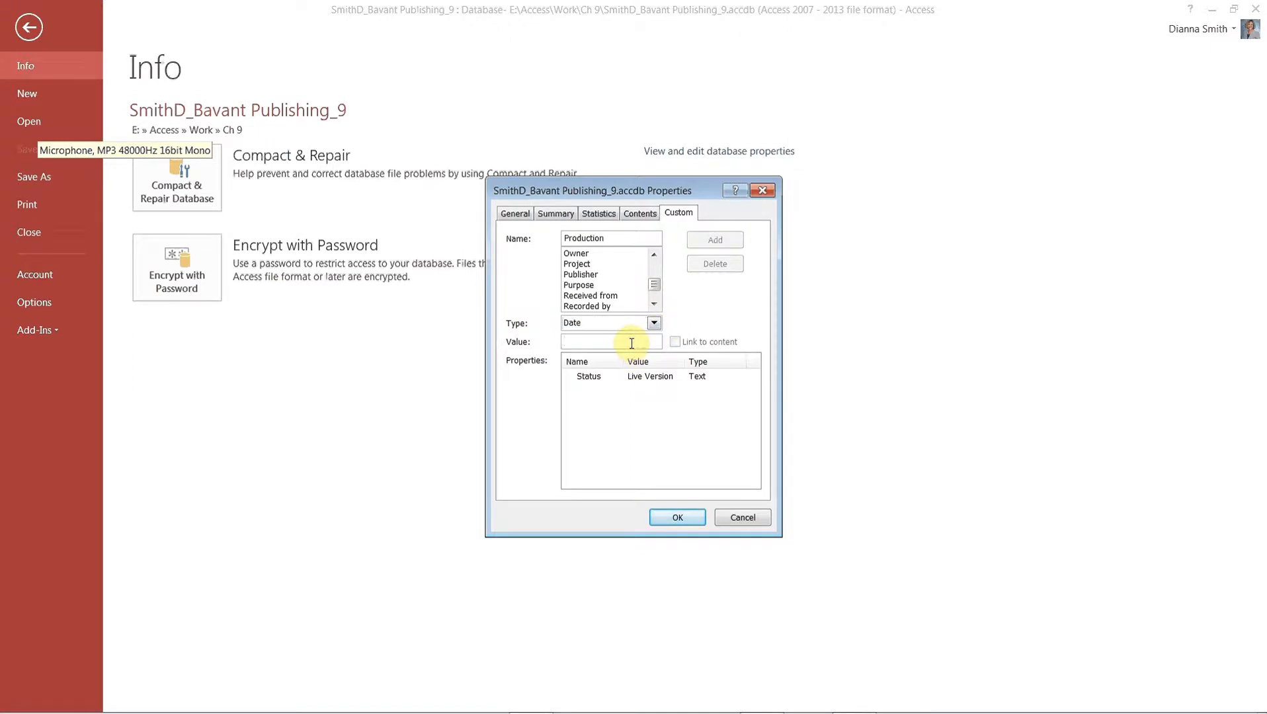
type("03")
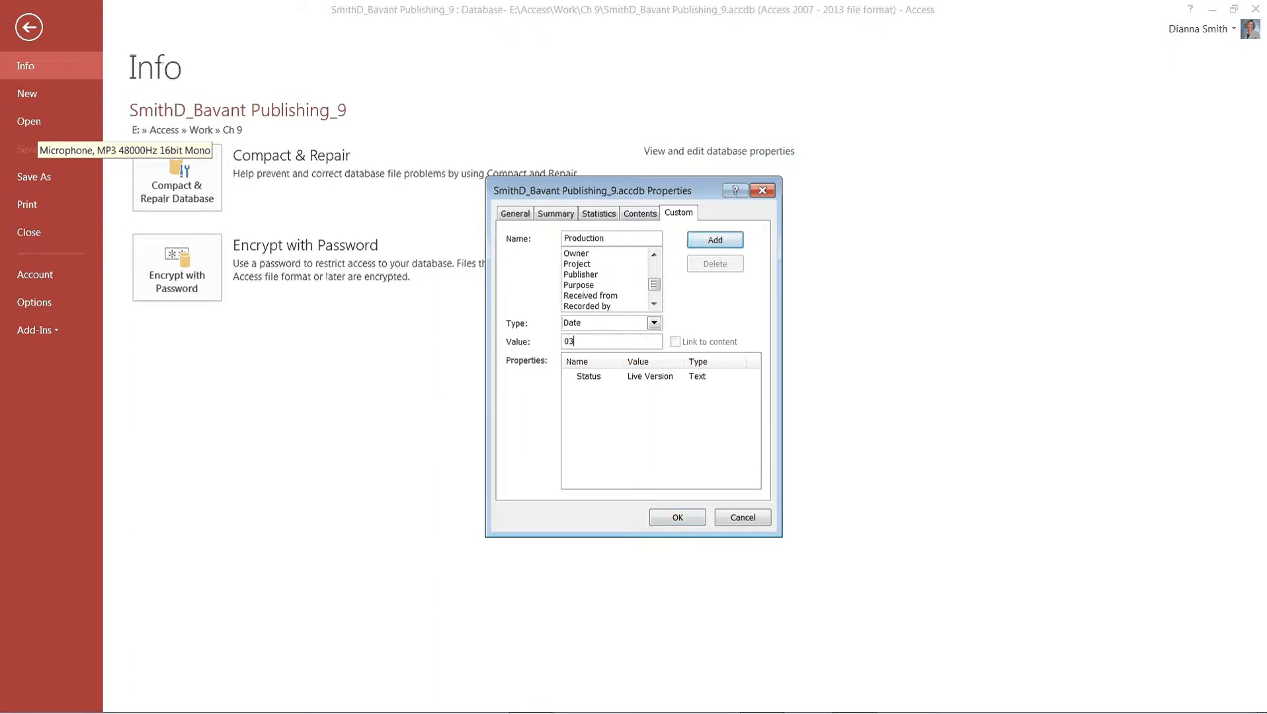
type("/03/2015")
left_click(728, 242)
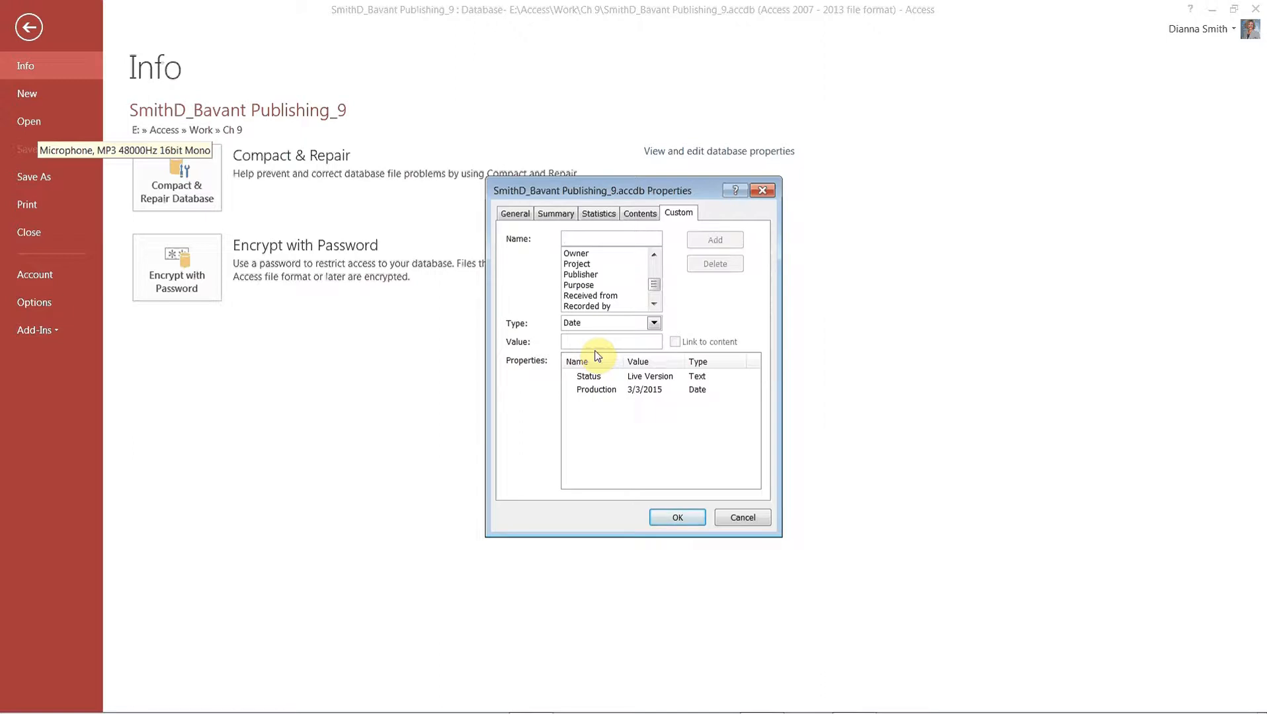
left_click(677, 518)
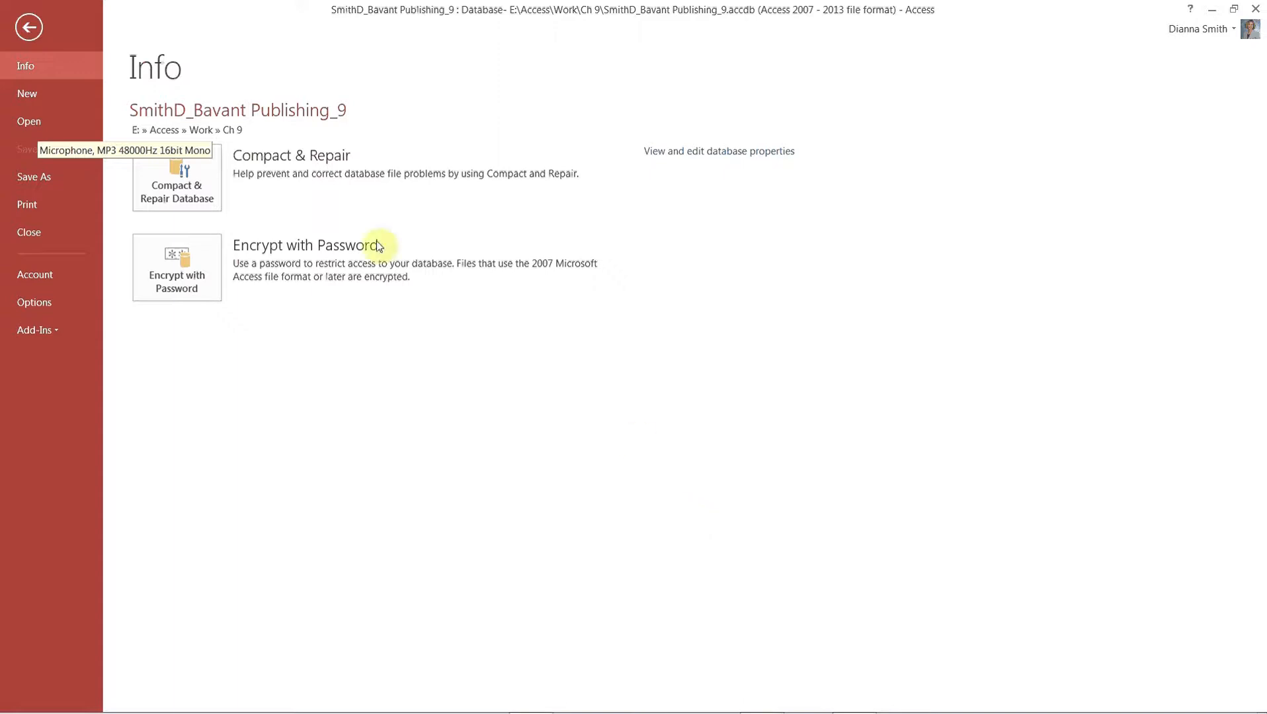
Return to the database objects, open the Customer table in Design view, and collapse the object list
left_click(30, 29)
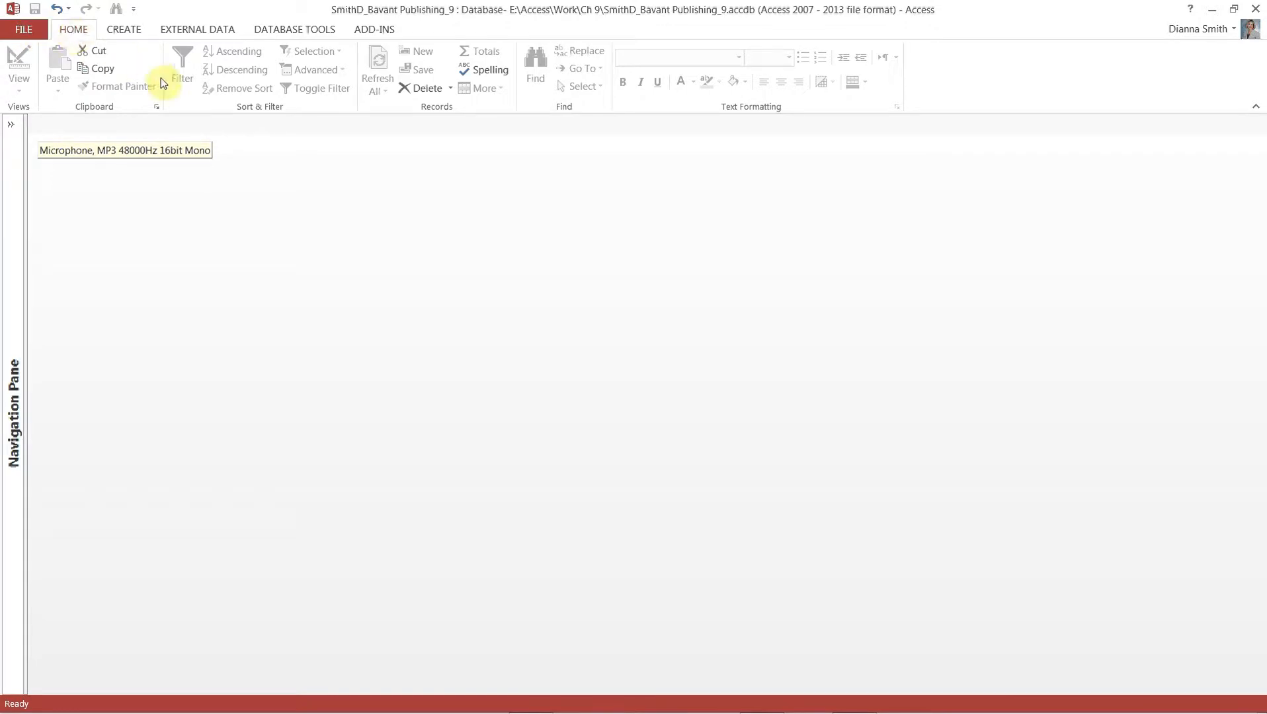
left_click(13, 126)
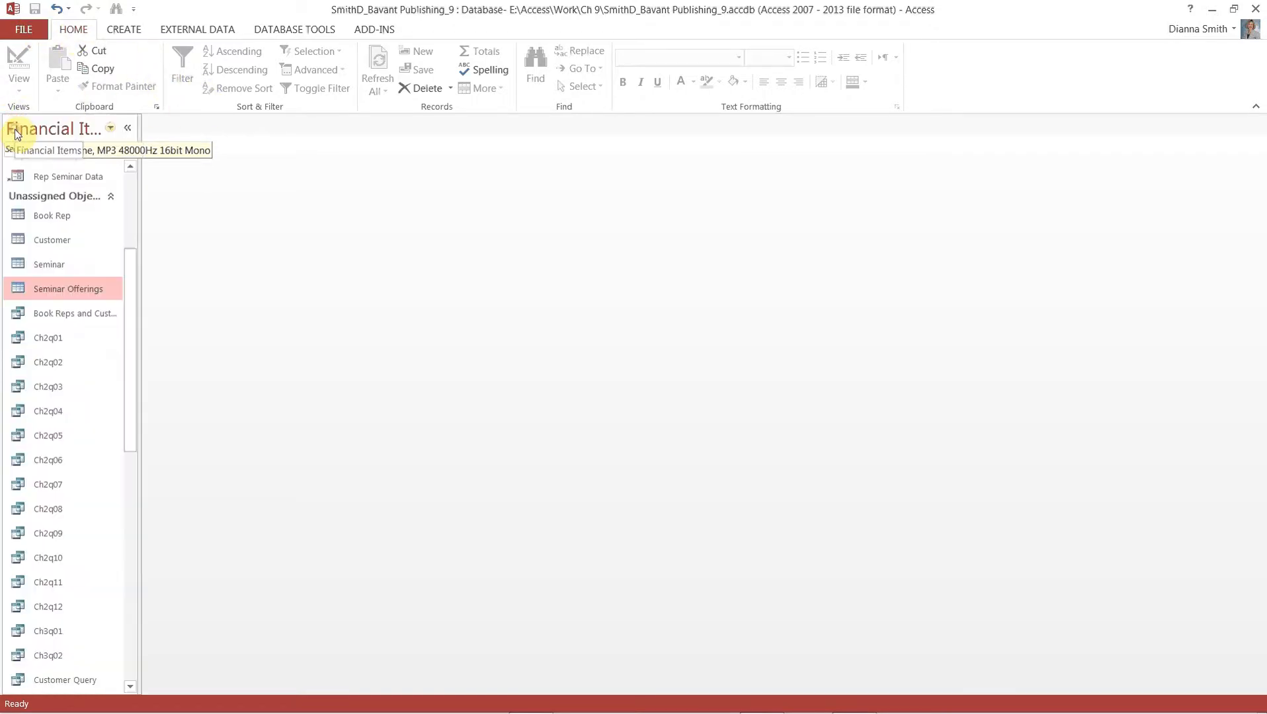
right_click(46, 241)
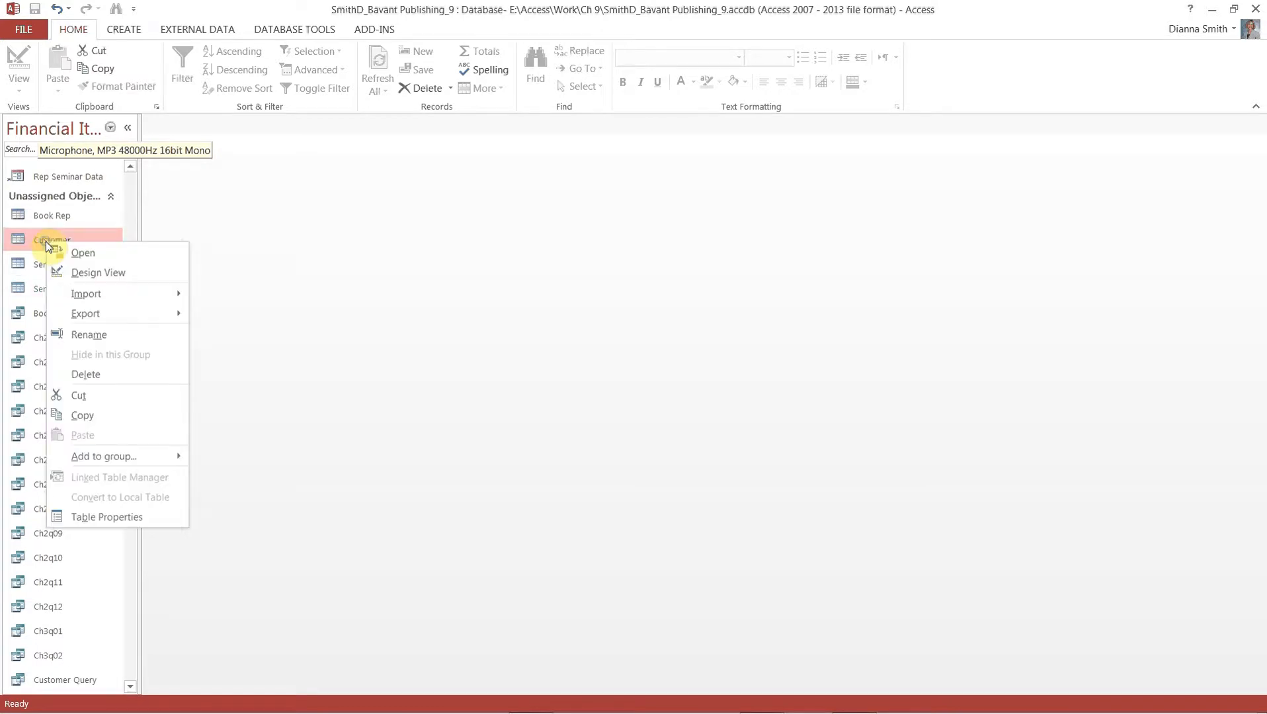
left_click(96, 278)
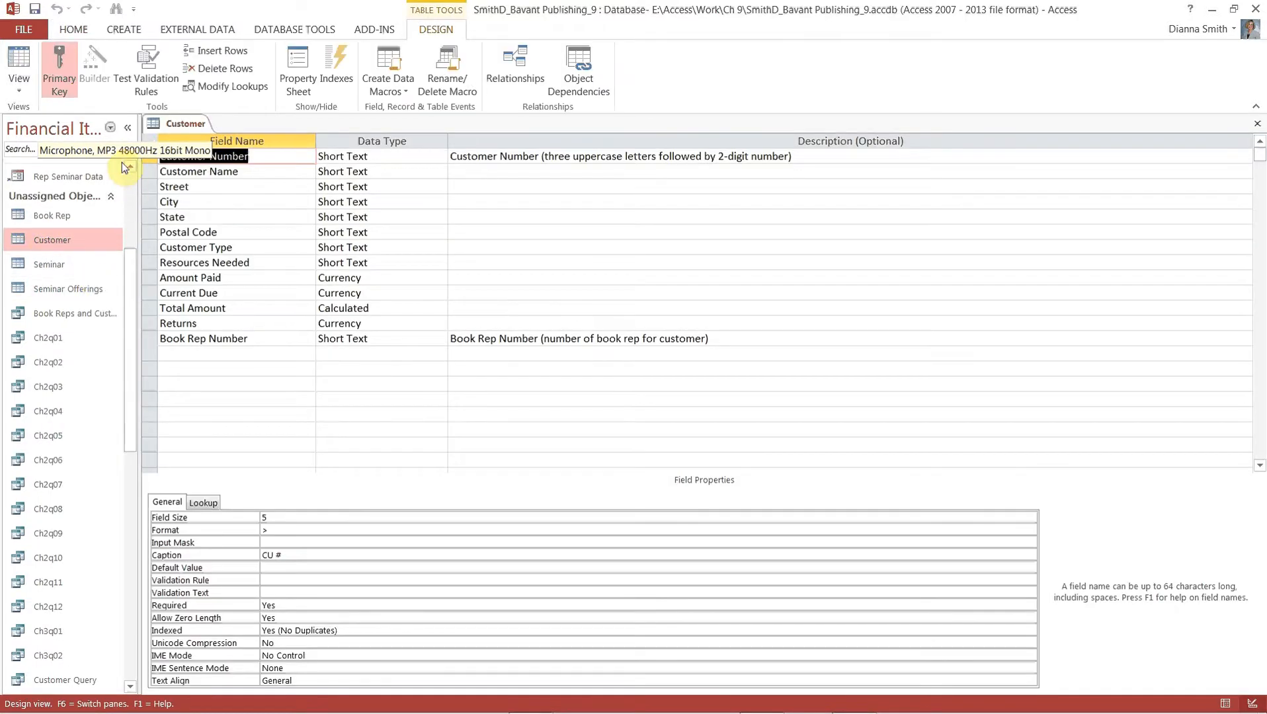
left_click(128, 130)
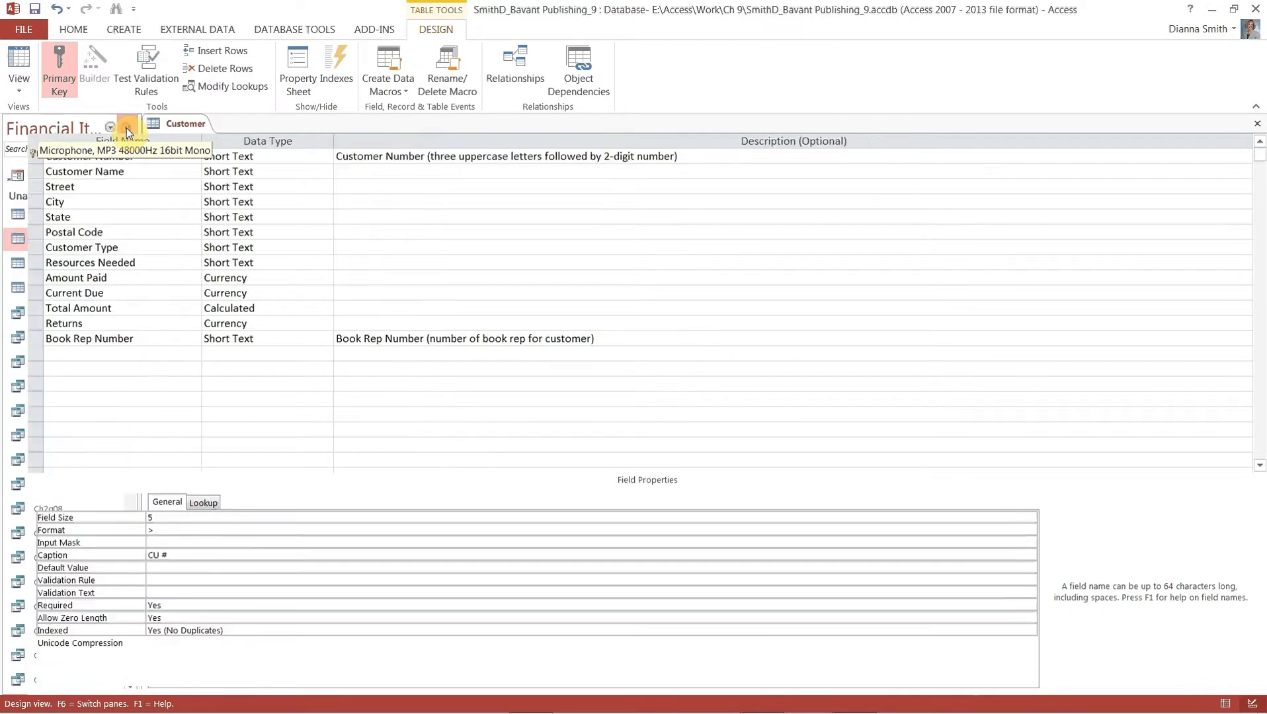
Set the Customer Number field's input mask to >LLL99
left_click(169, 160)
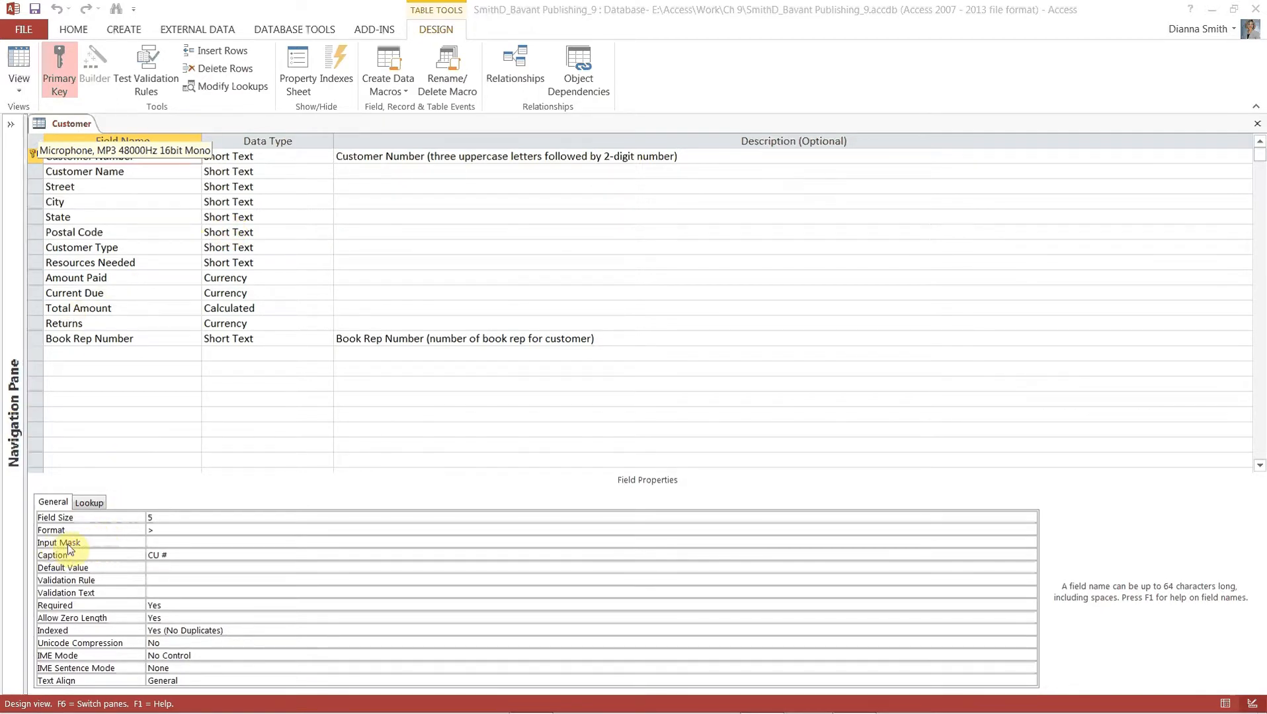
left_click(157, 542)
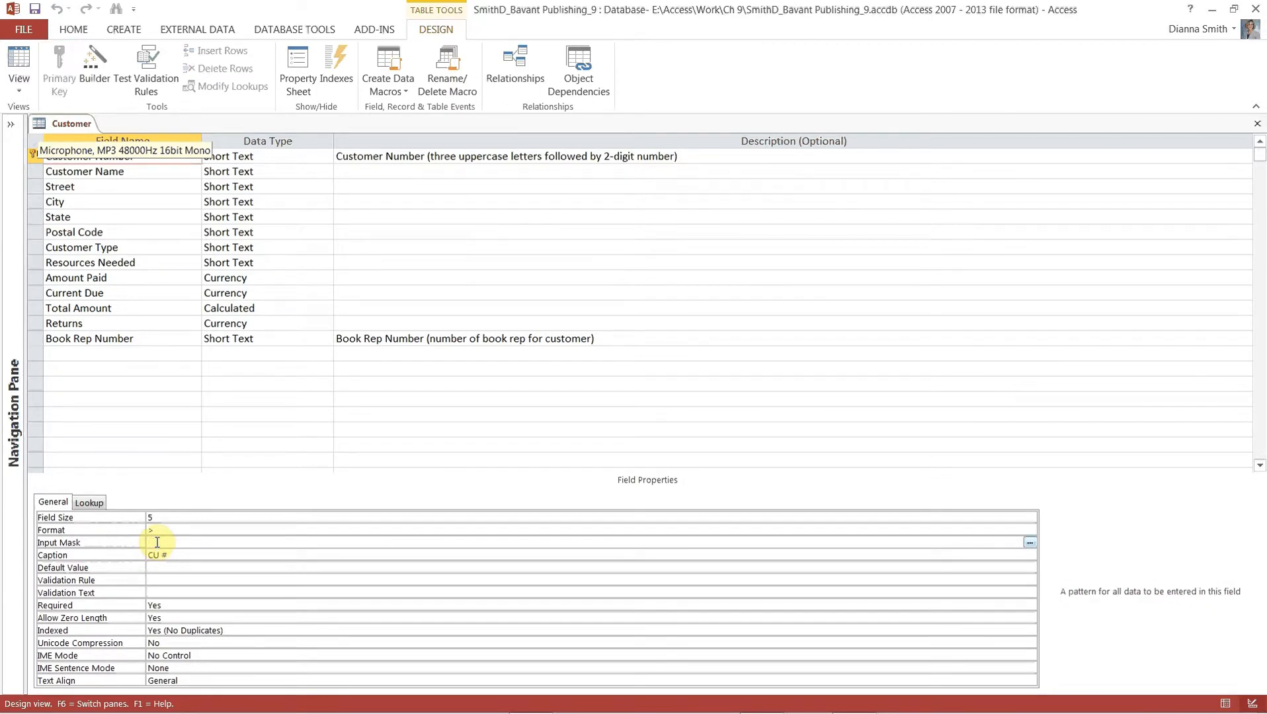
type(">")
key("Caps_Lock")
type("LL")
key("Caps_Lock")
type("99")
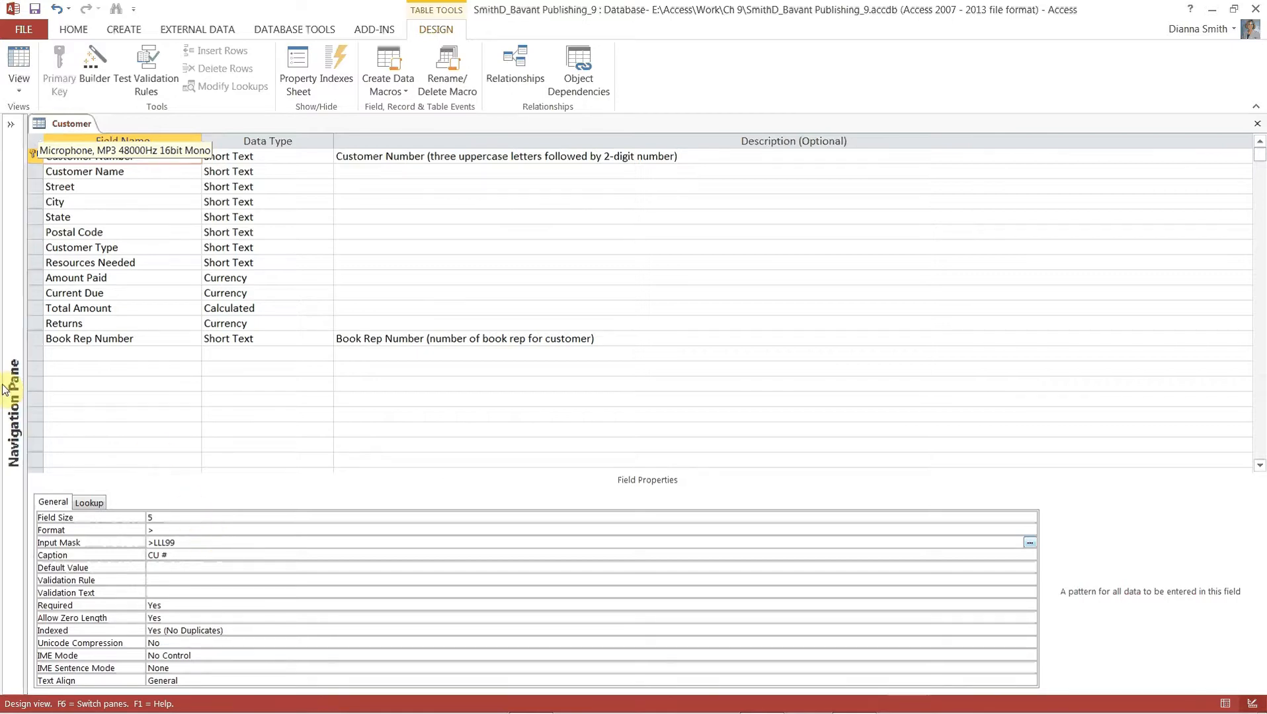
Set Allow Zero Length to No for the Customer Name field and save the table without testing existing data against the new rules
left_click(149, 174)
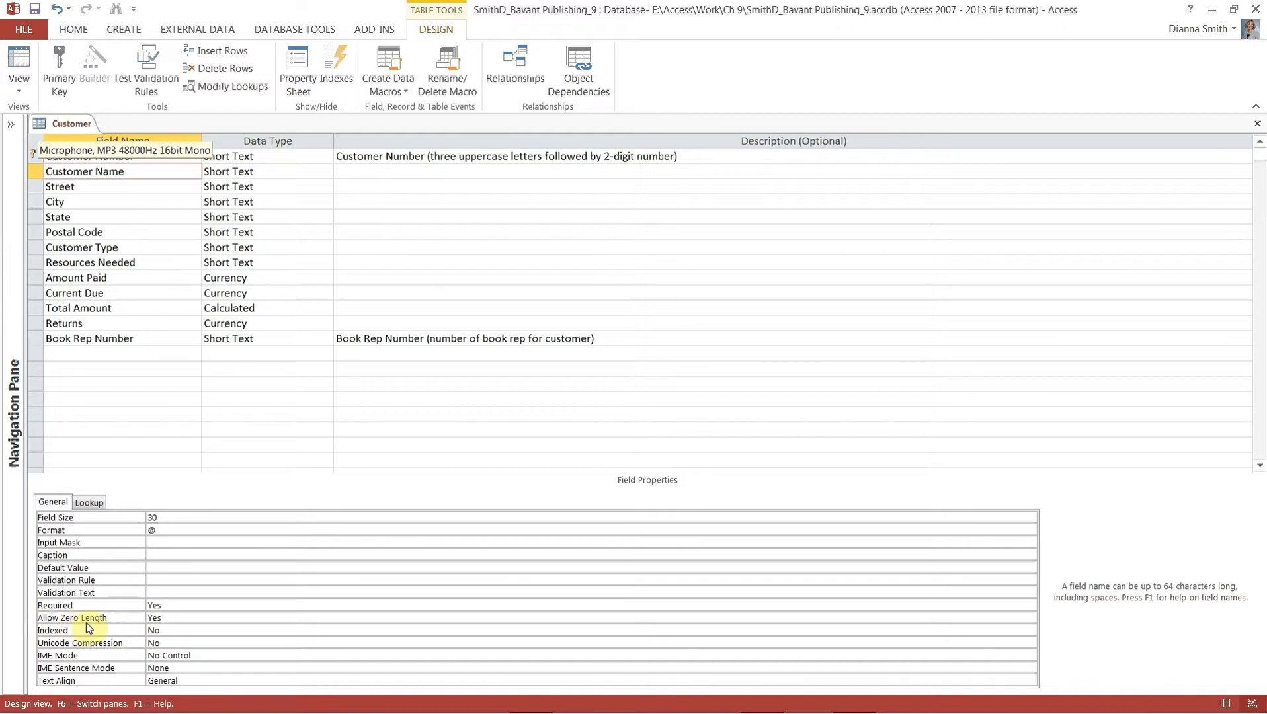
left_click(166, 620)
left_click(129, 621)
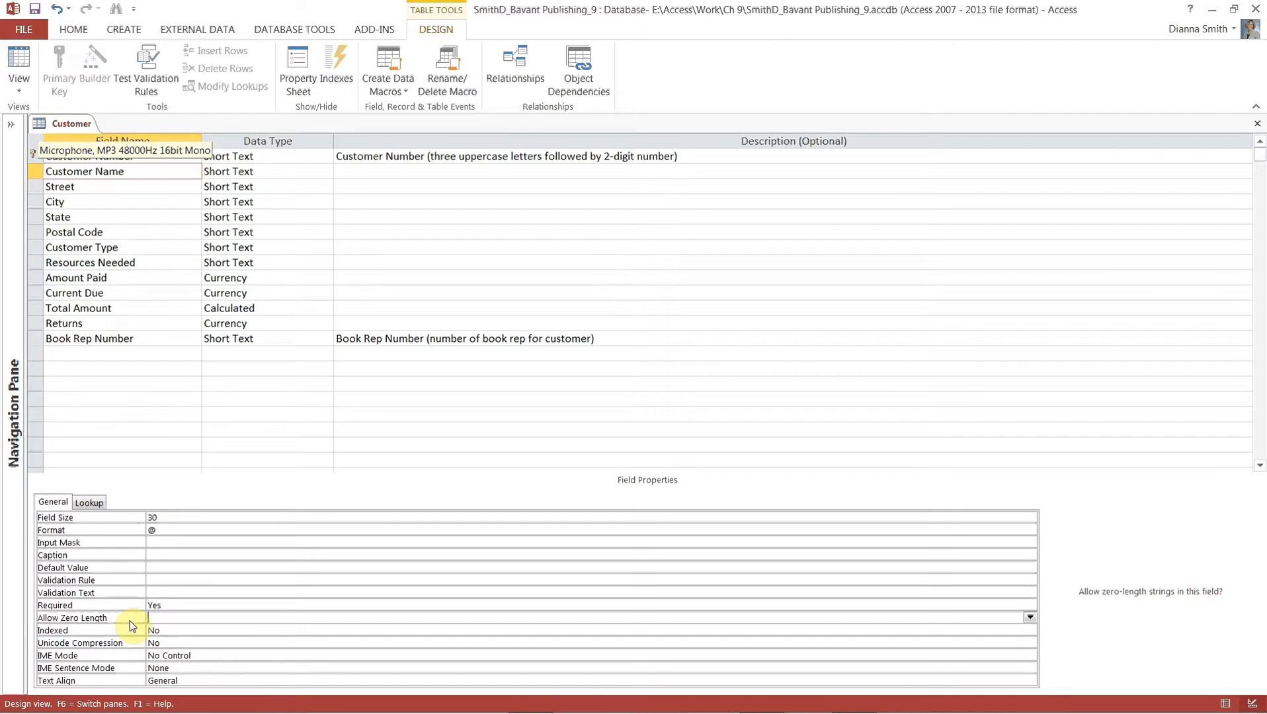
left_click(1031, 620)
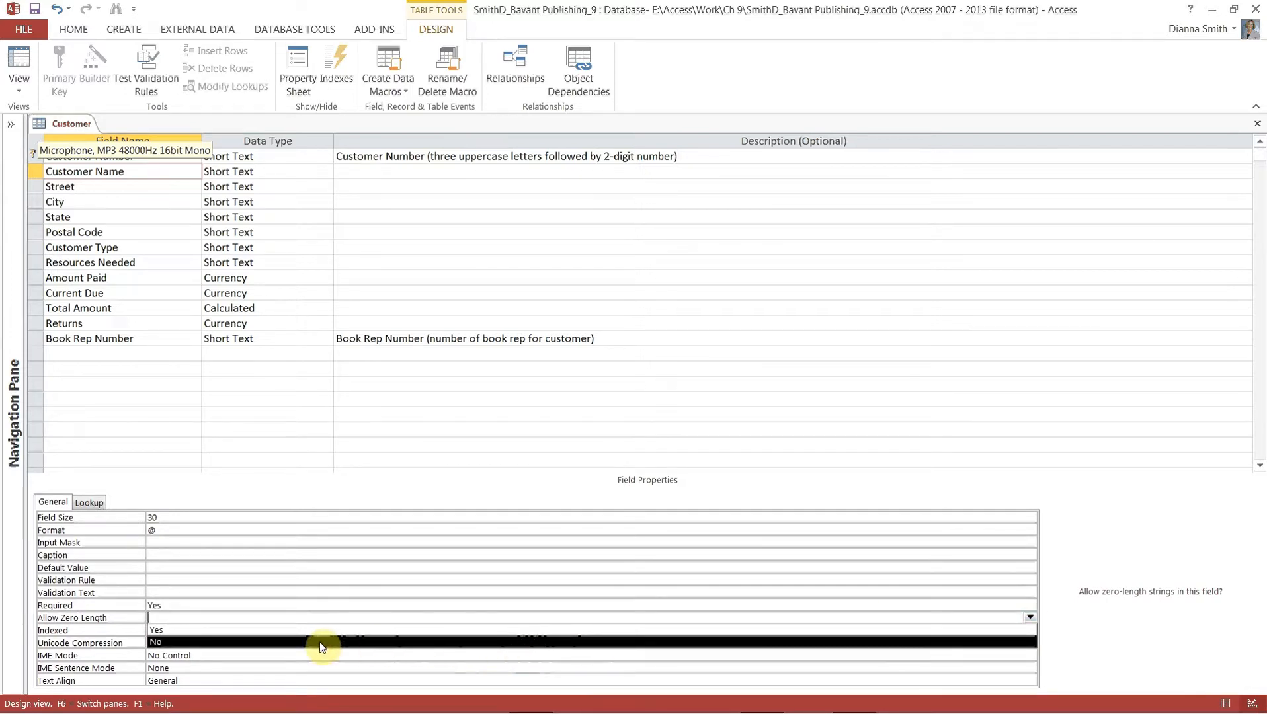
left_click(323, 646)
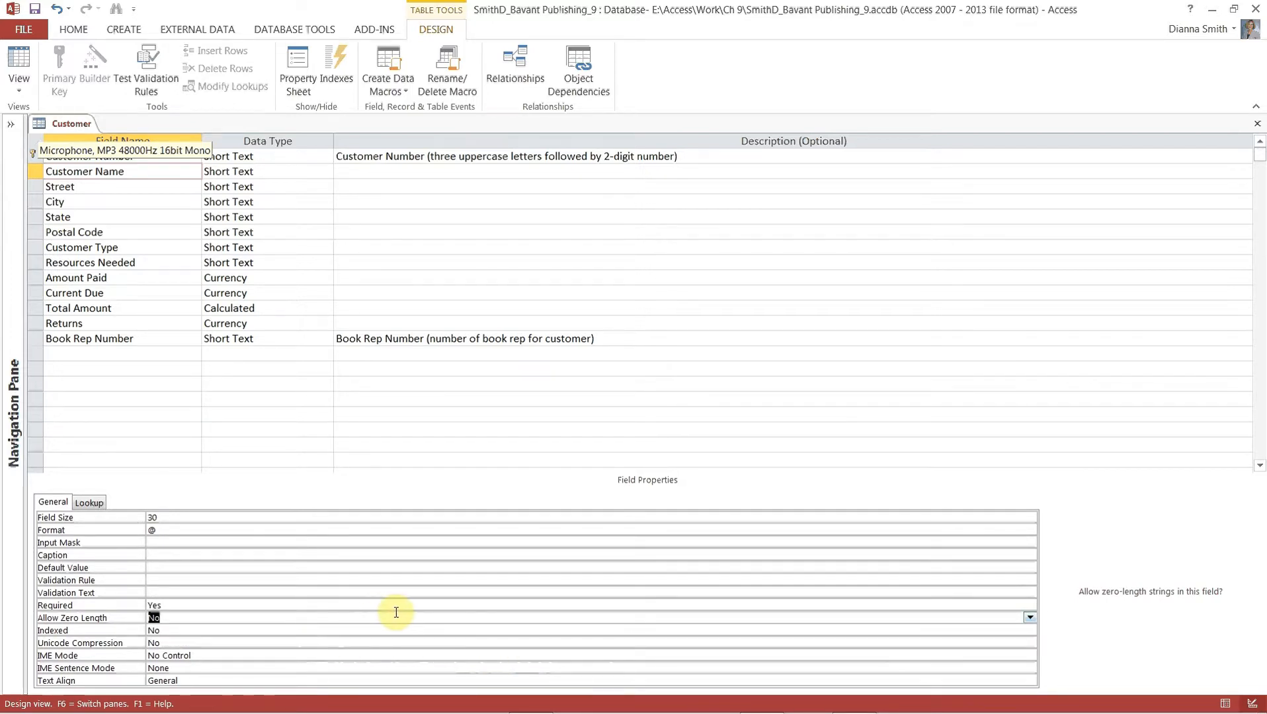
left_click(177, 614)
left_click(35, 9)
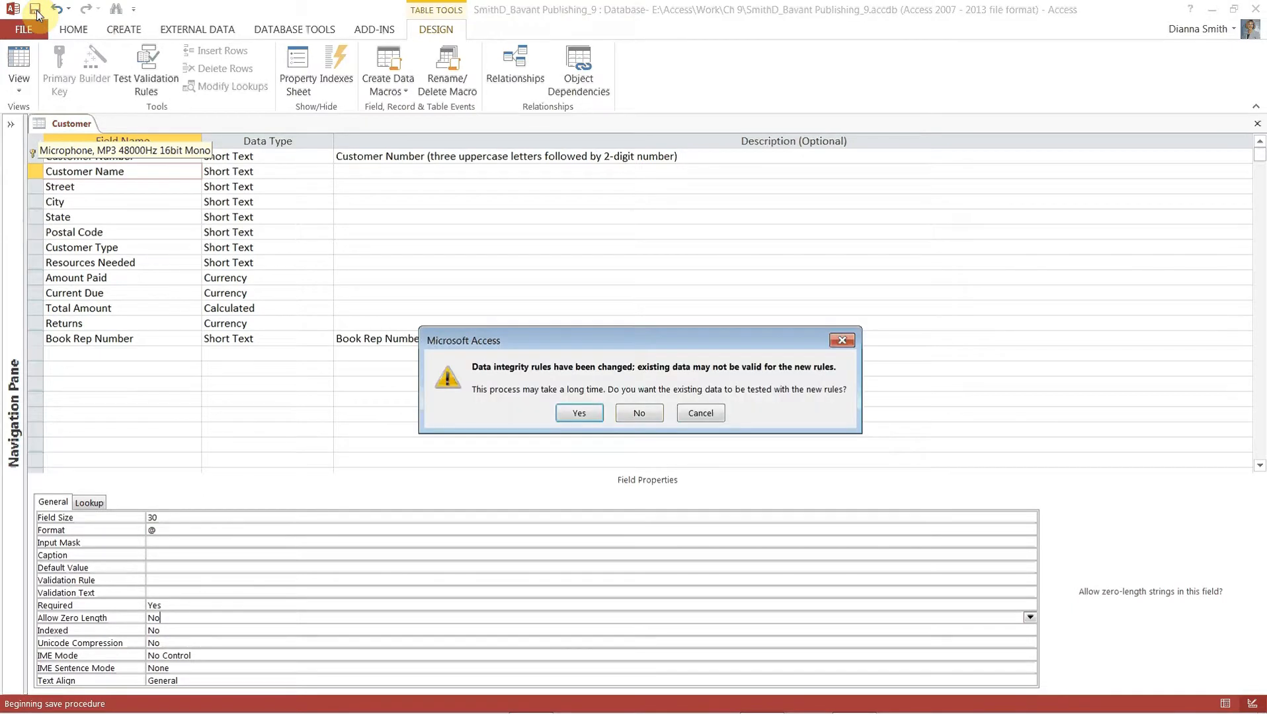
left_click(638, 412)
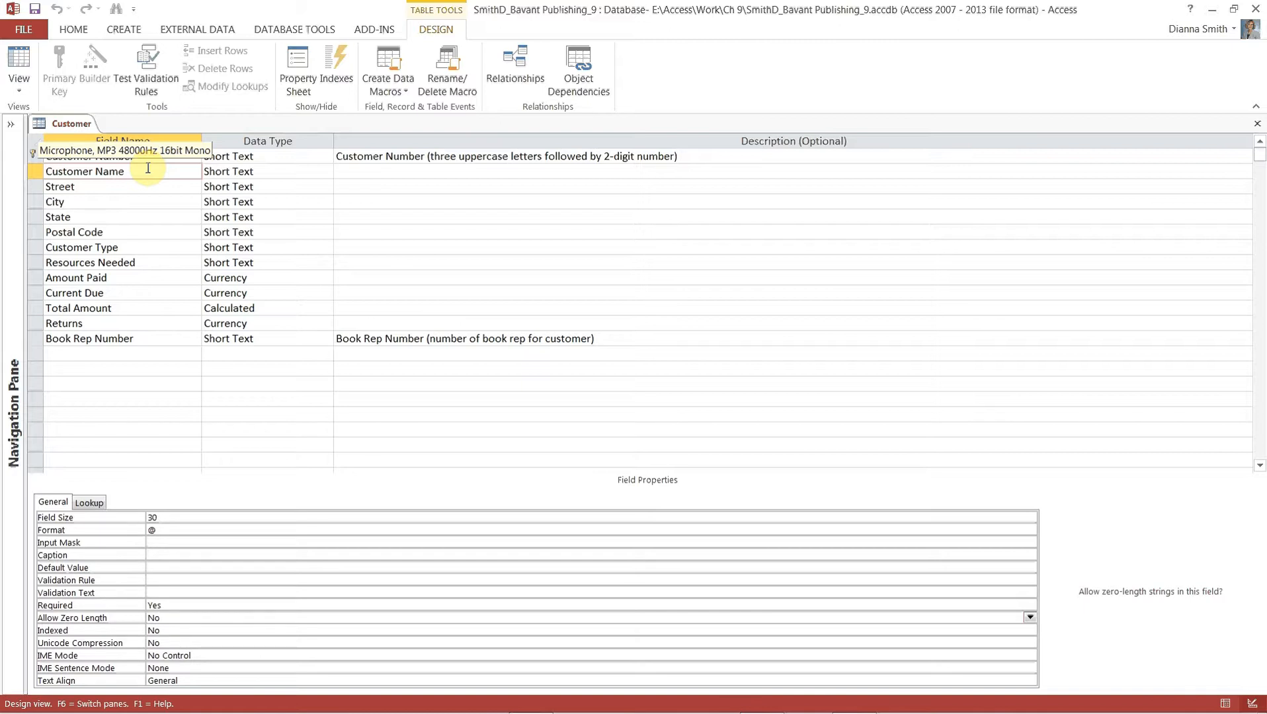
Open the Customer table's indexes, widened to show full field names, and review the Customer Number and Postal Code index properties
left_click(333, 72)
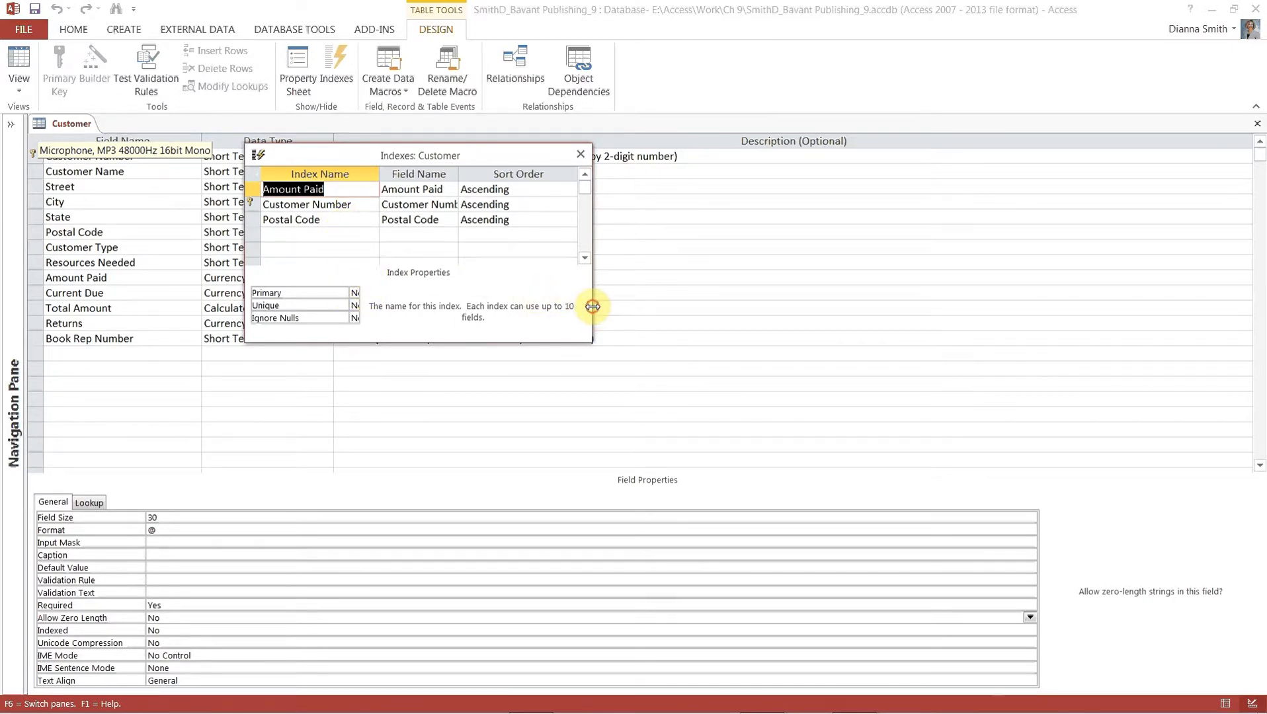
left_click_drag(589, 307, 676, 304)
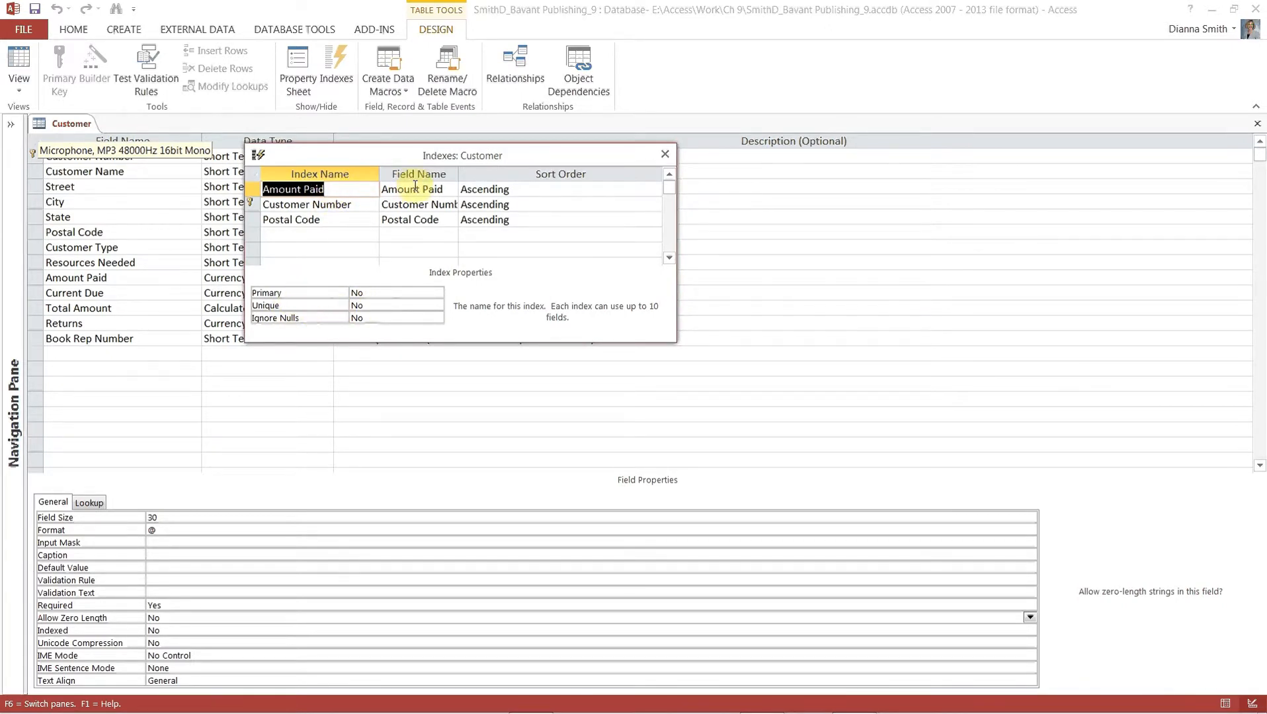
double_click(458, 178)
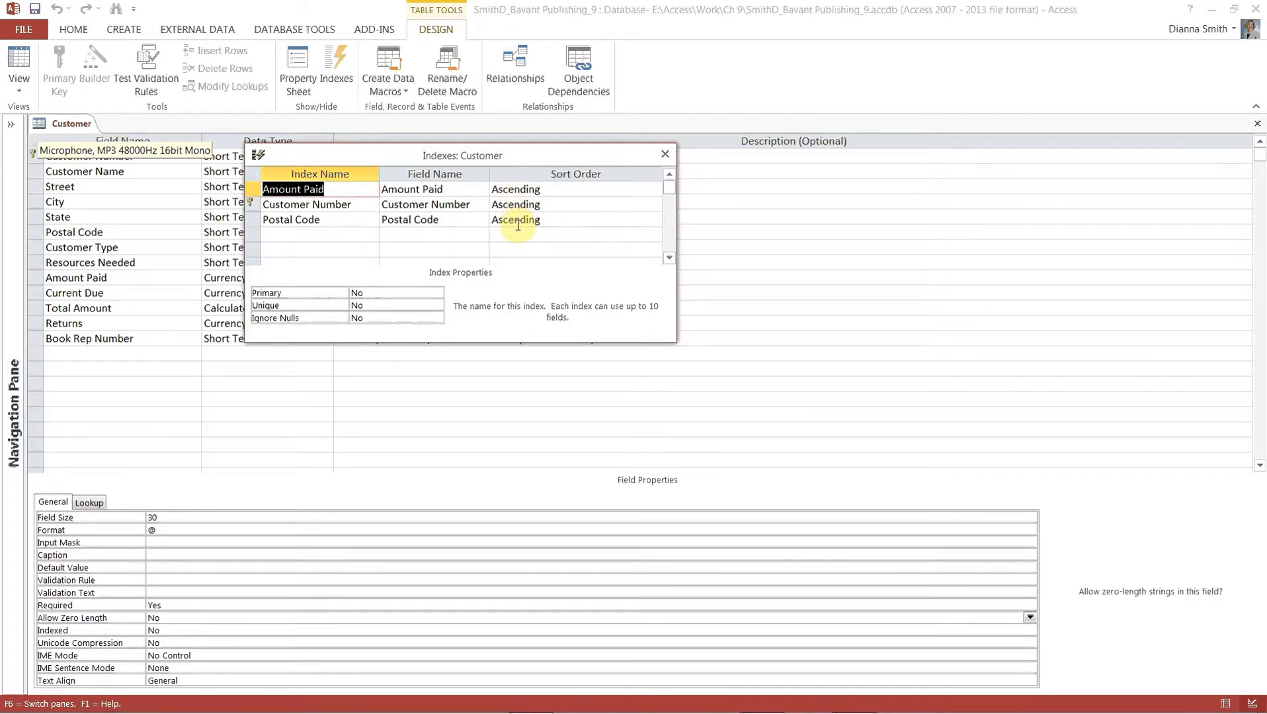
left_click(327, 203)
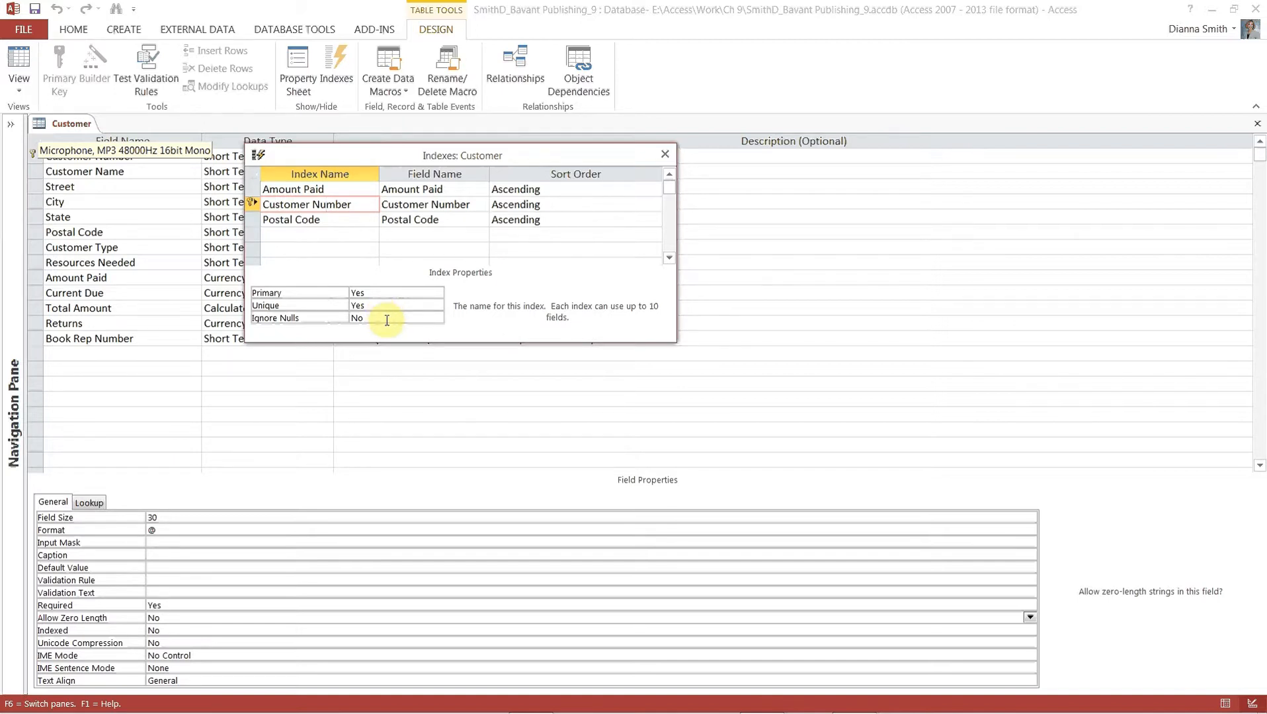
left_click(351, 220)
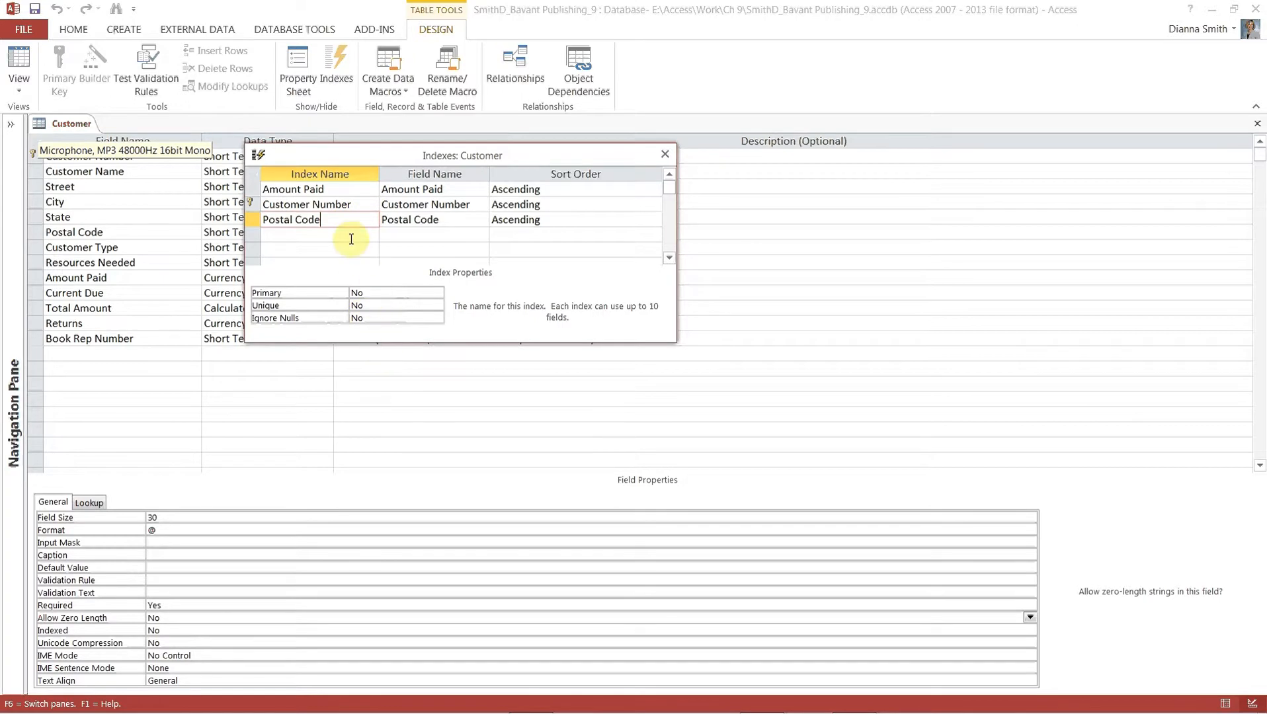
Create an index named TypePaid on the Customer Type and Amount Paid fields
left_click(341, 233)
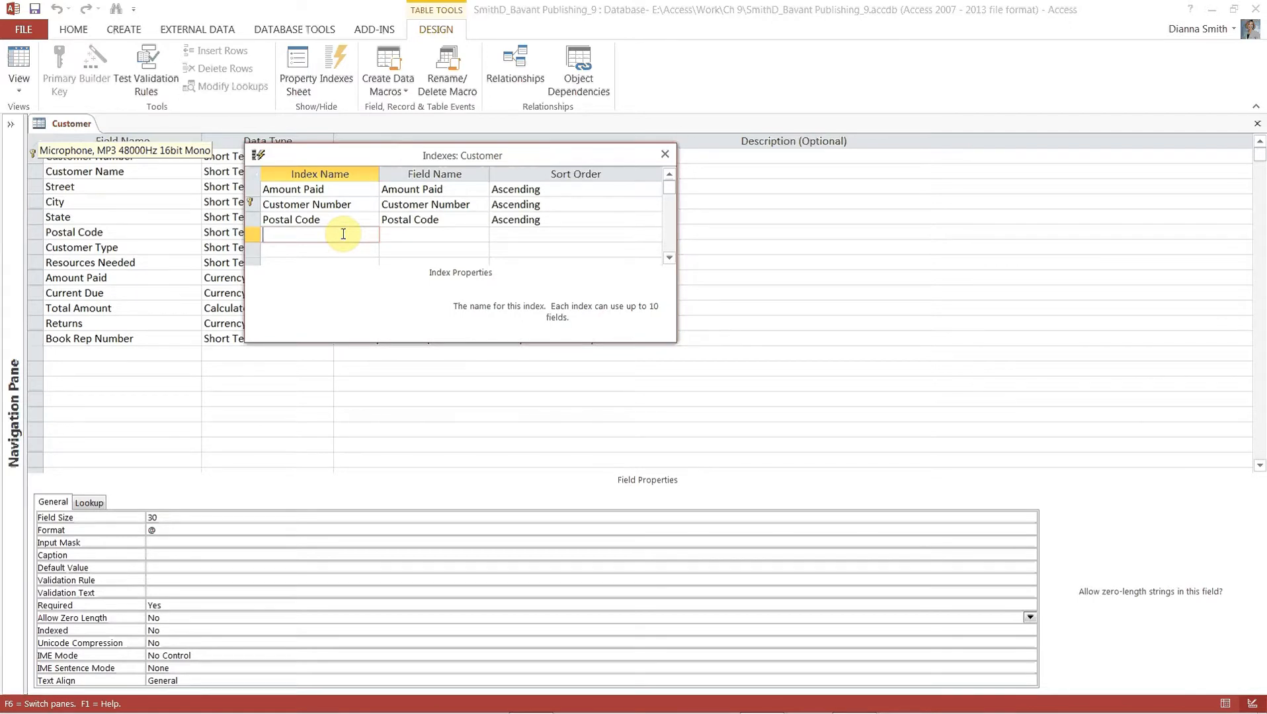
type("TypePaid")
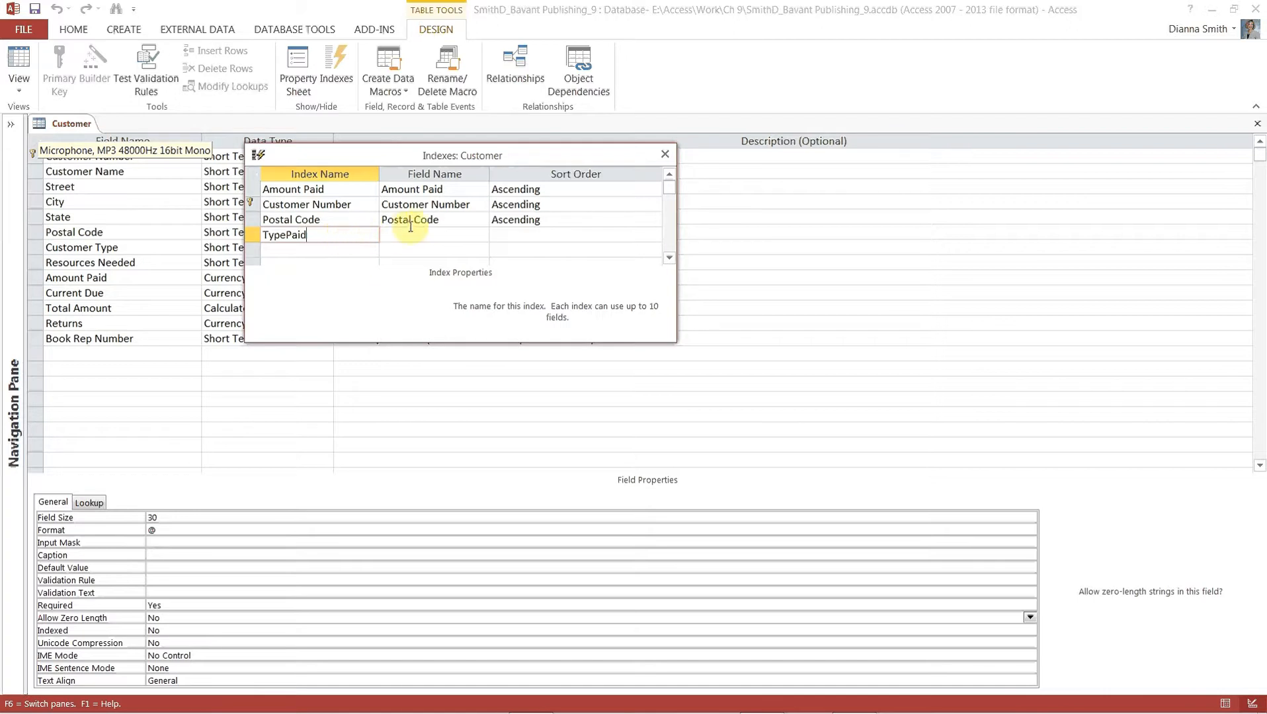
left_click(433, 235)
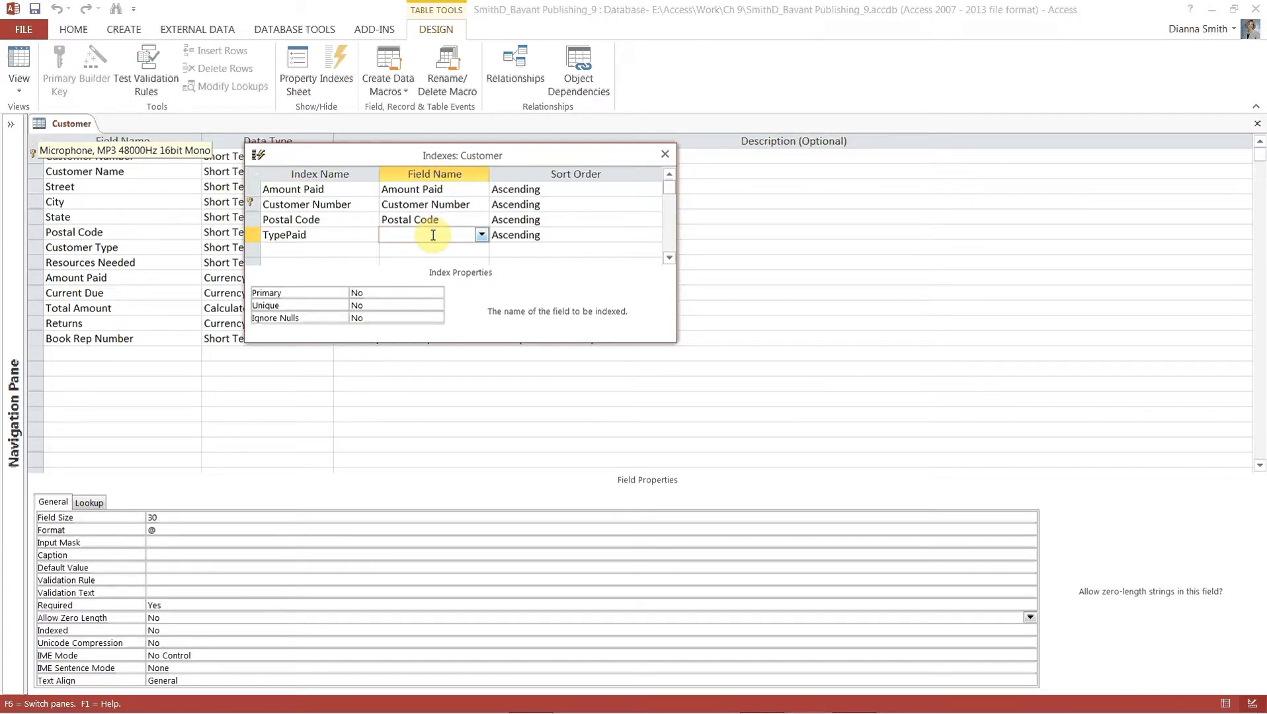
left_click(482, 236)
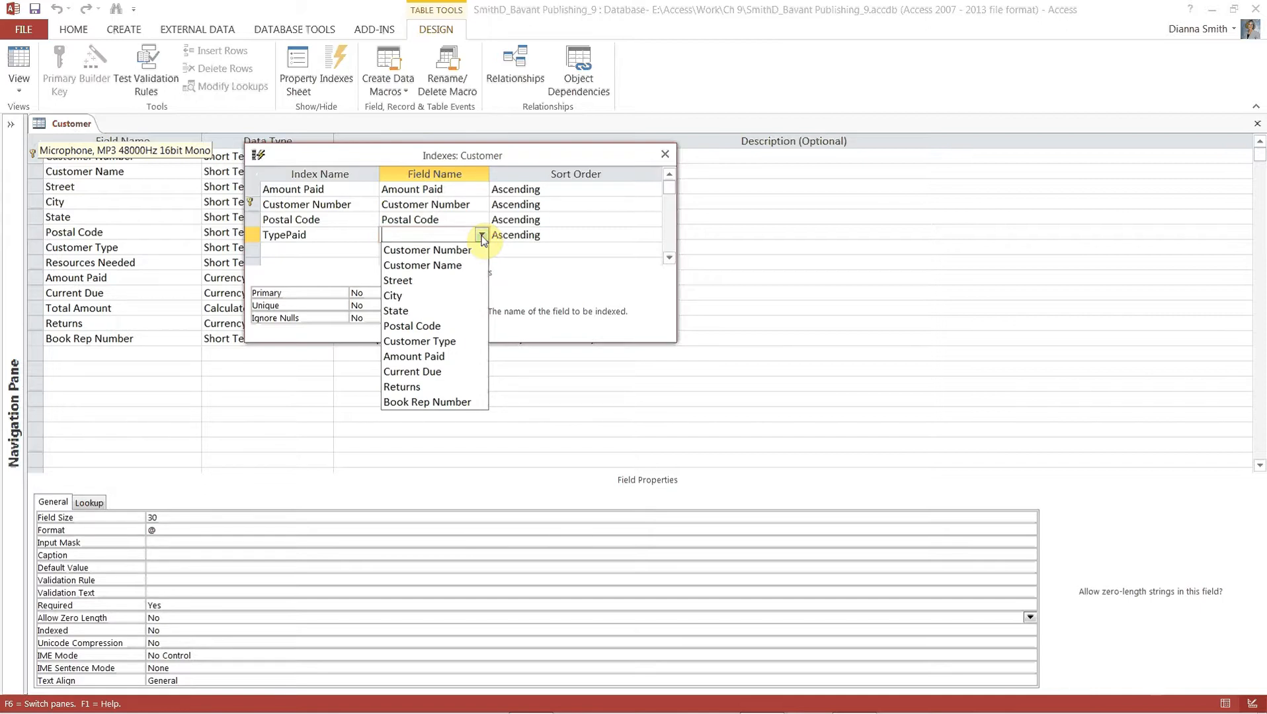
left_click(450, 341)
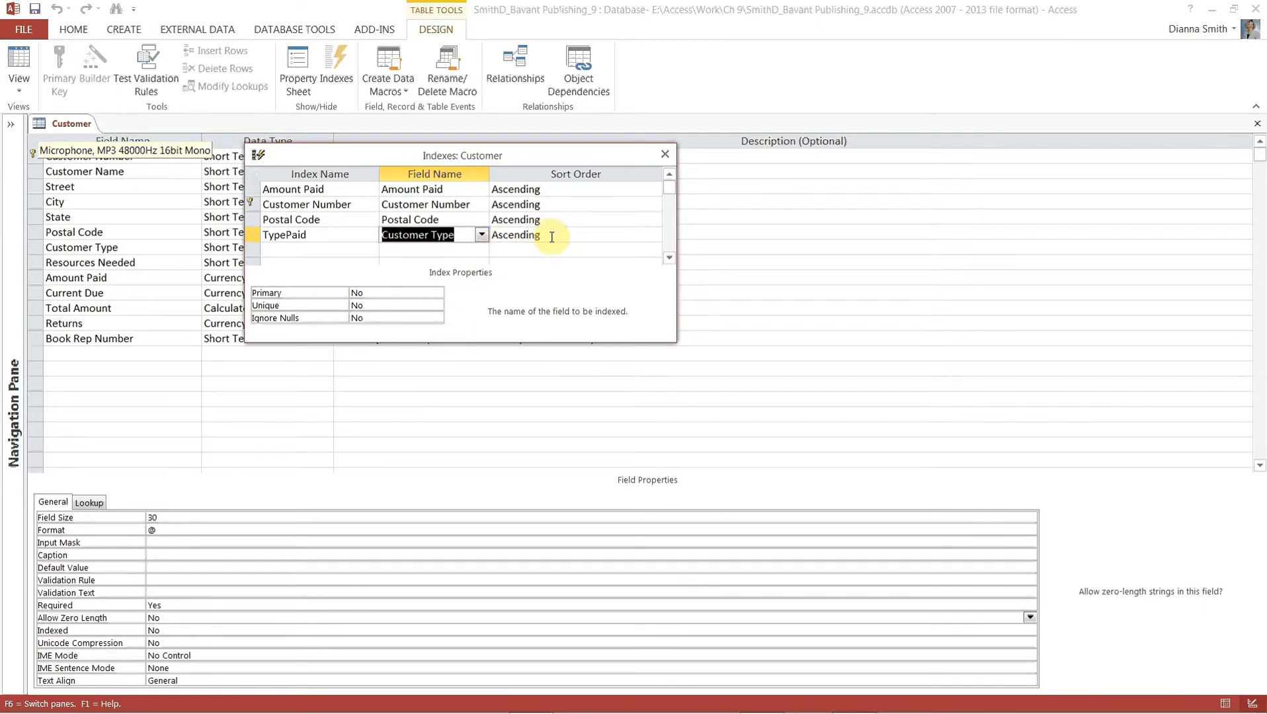
left_click(416, 250)
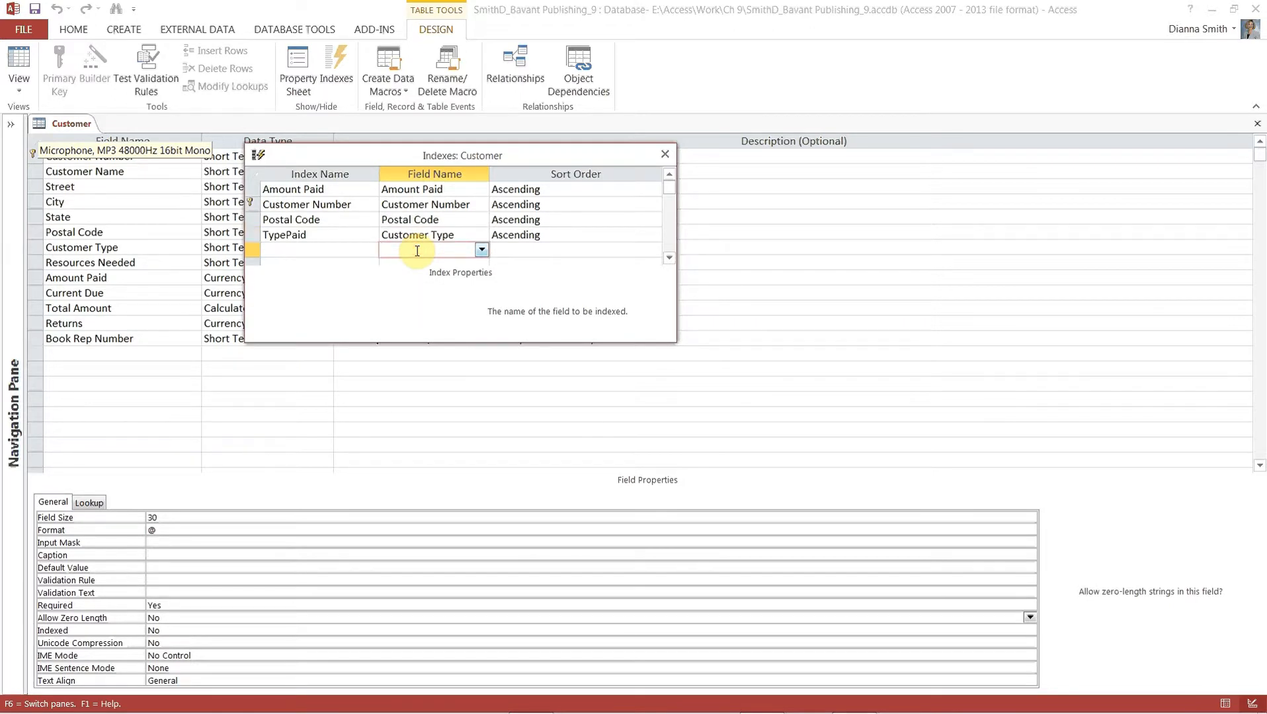
left_click(482, 250)
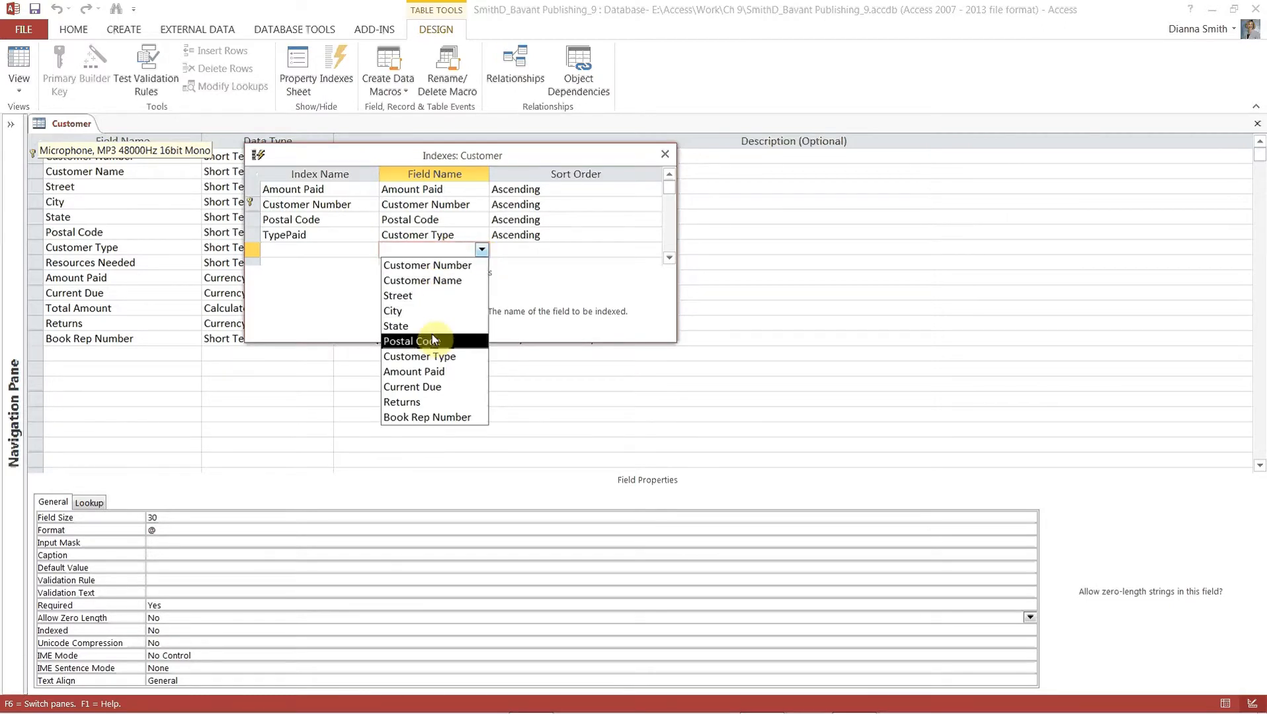
left_click(431, 372)
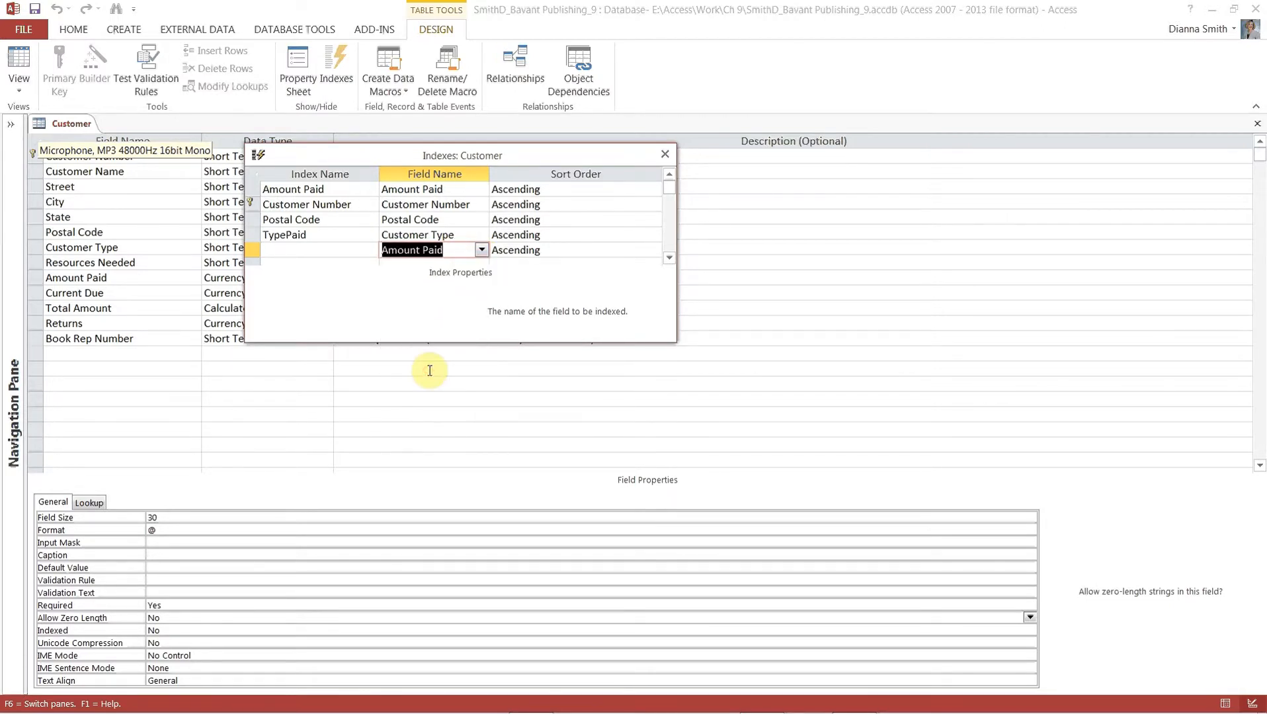
Review the TypePaid index's properties across its two field rows, and close the index list
left_click(425, 234)
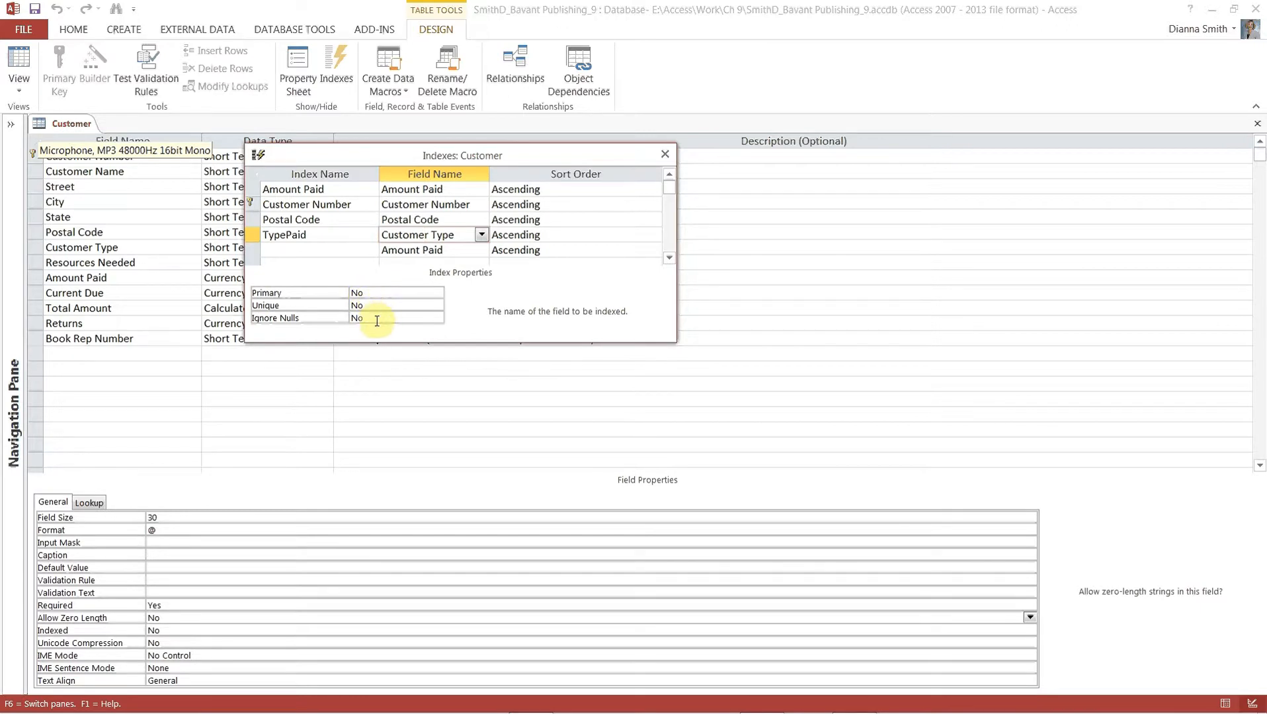
left_click(407, 250)
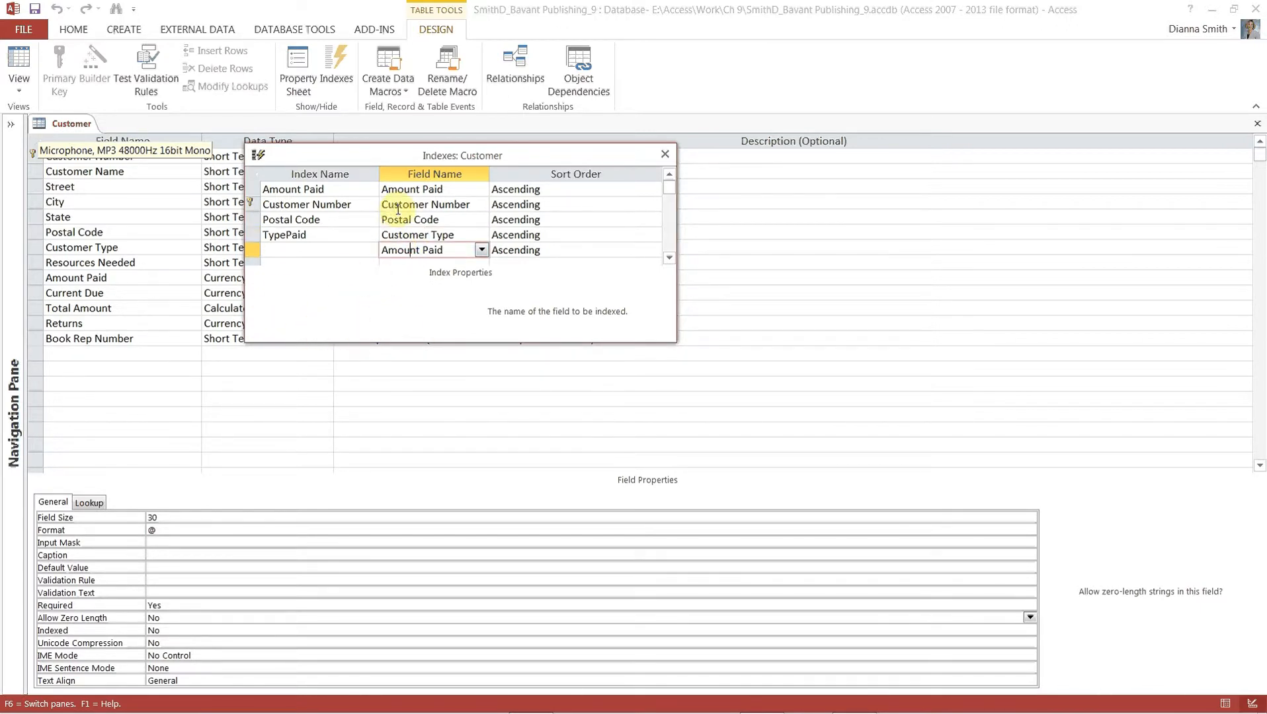
left_click(331, 234)
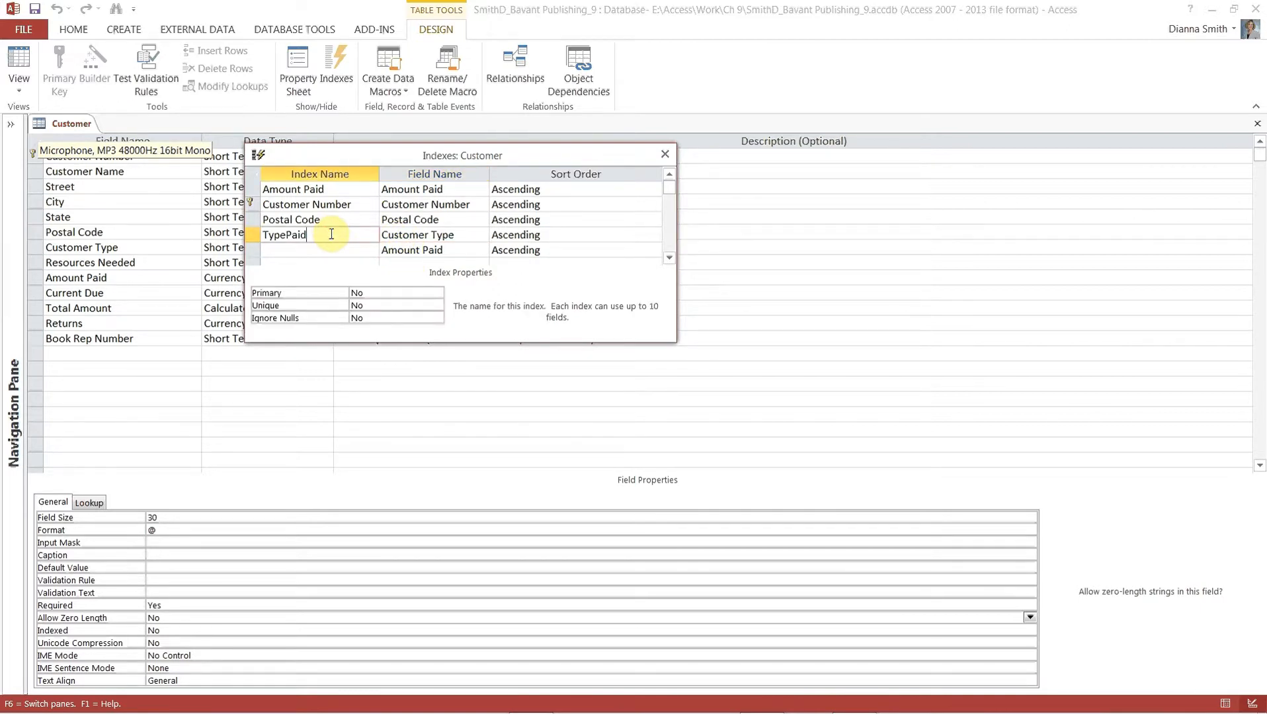
left_click(664, 155)
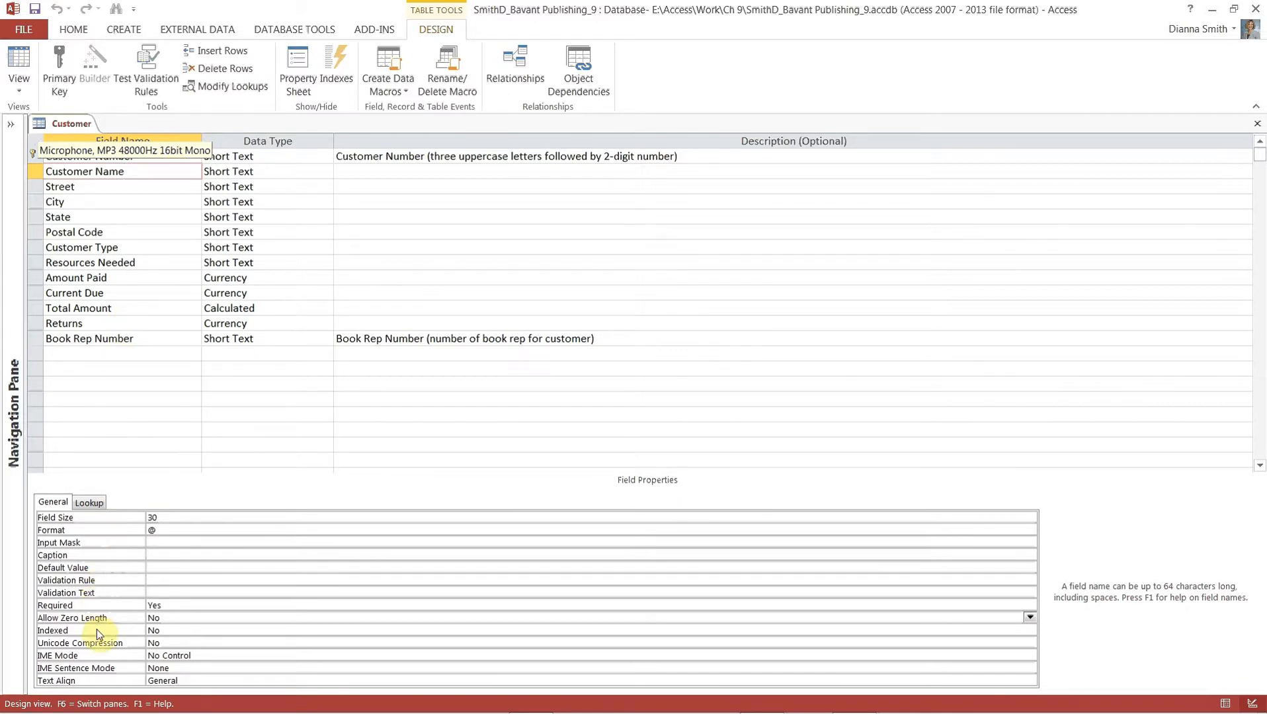
Set the Customer Name field's Indexed property to Yes (Duplicates OK)
left_click(155, 630)
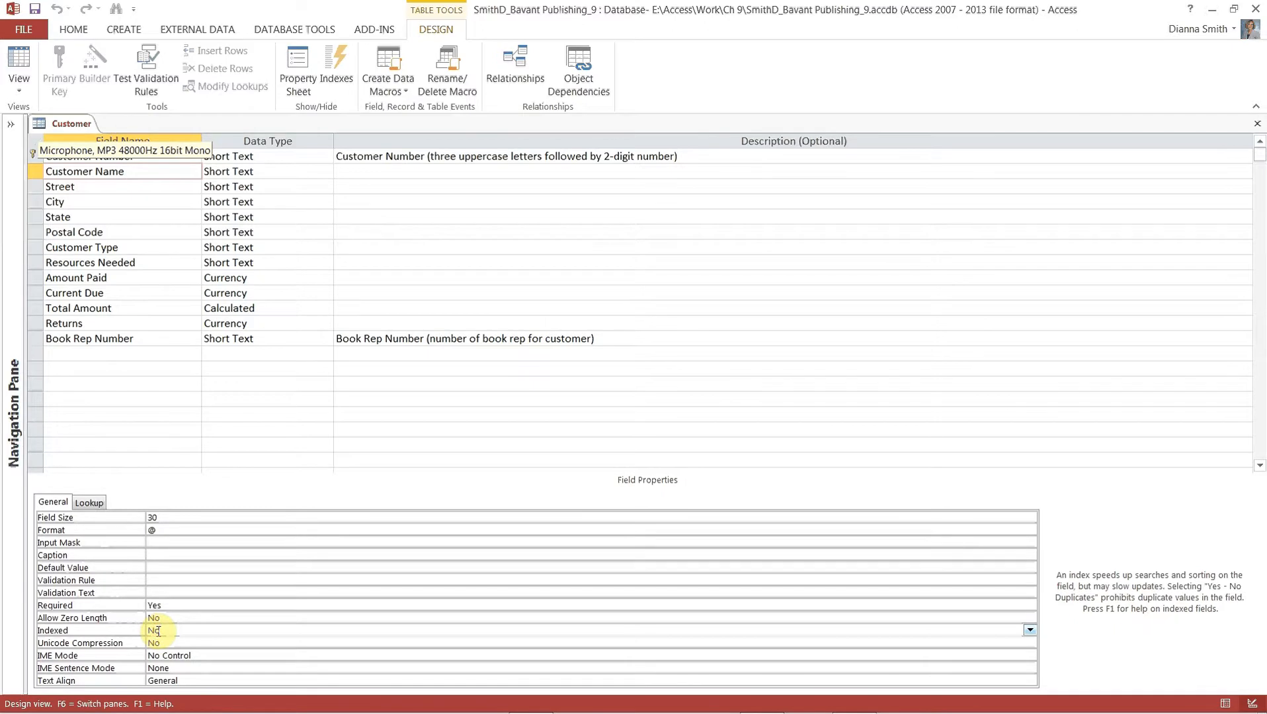
left_click(1029, 630)
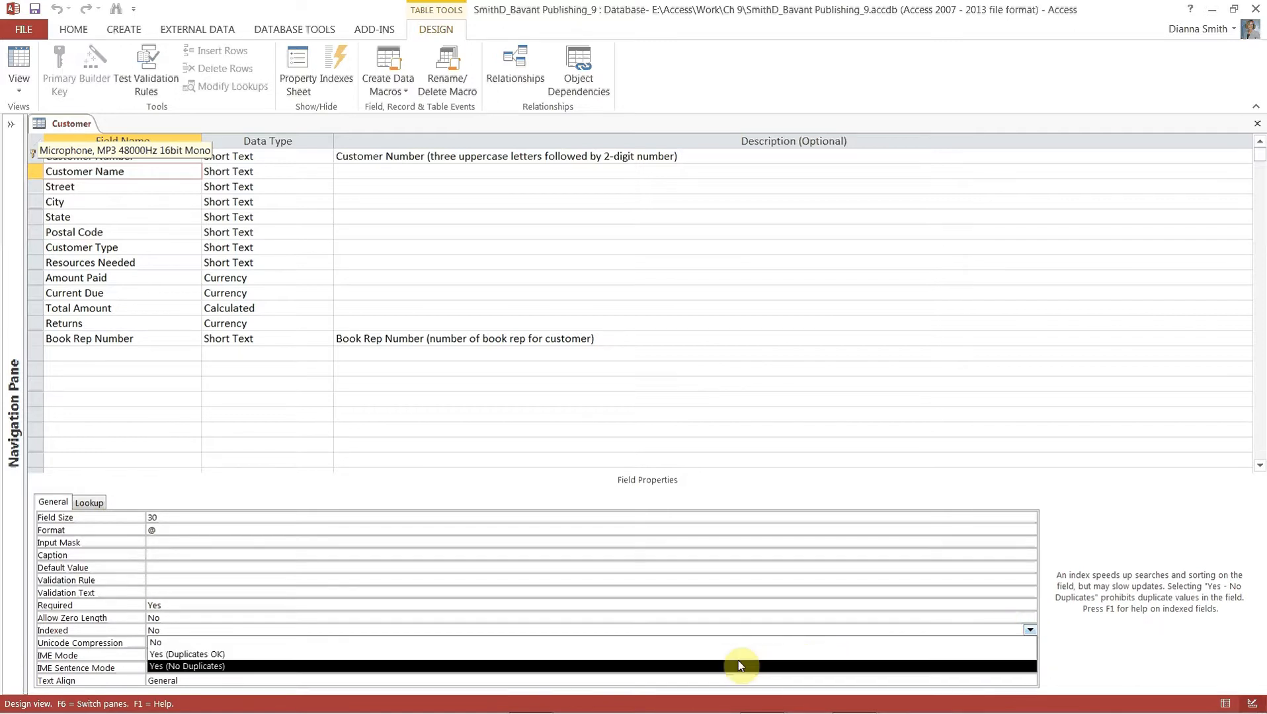
left_click(695, 654)
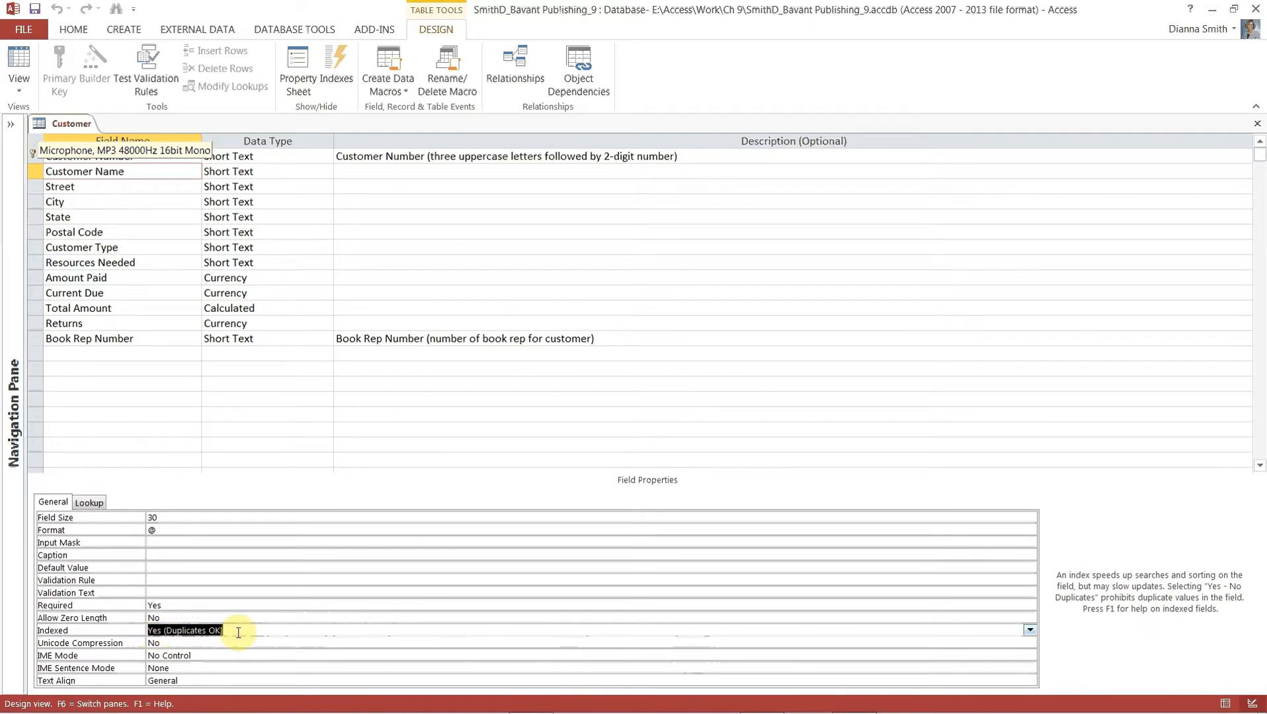
Check the Customer table's index list for the Customer Name entry and close the list
left_click(333, 70)
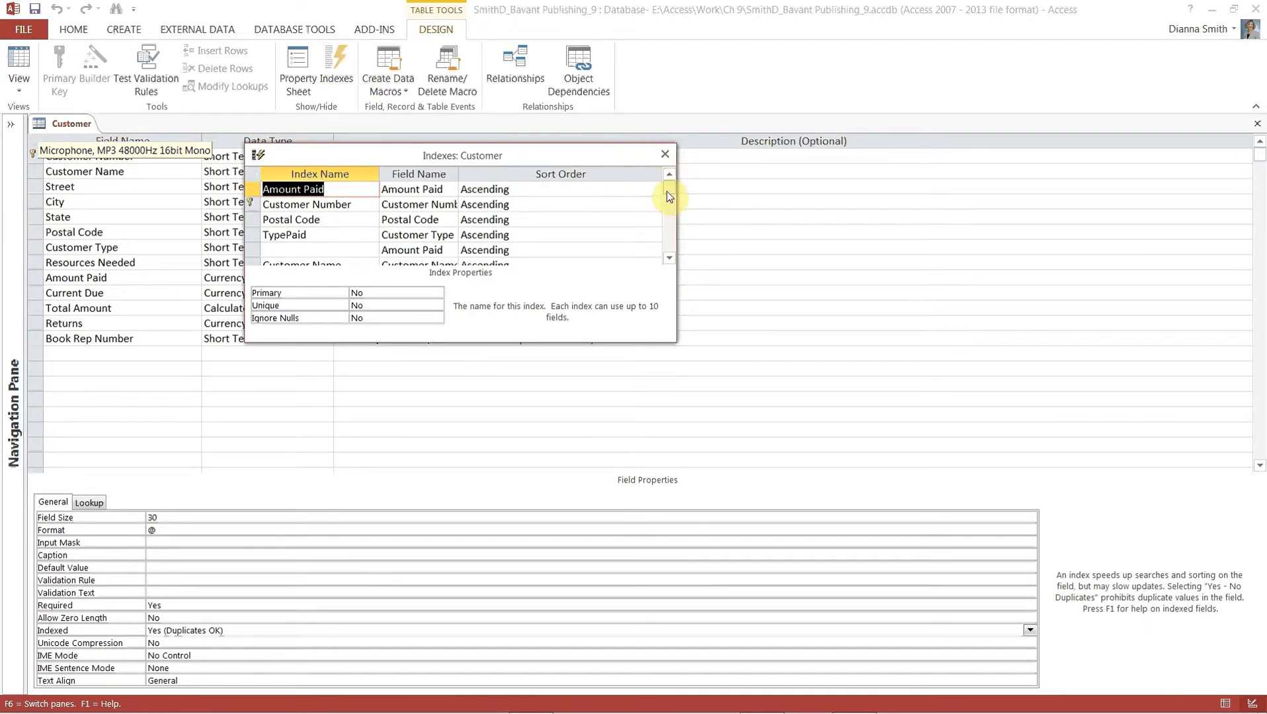
left_click_drag(666, 193, 670, 198)
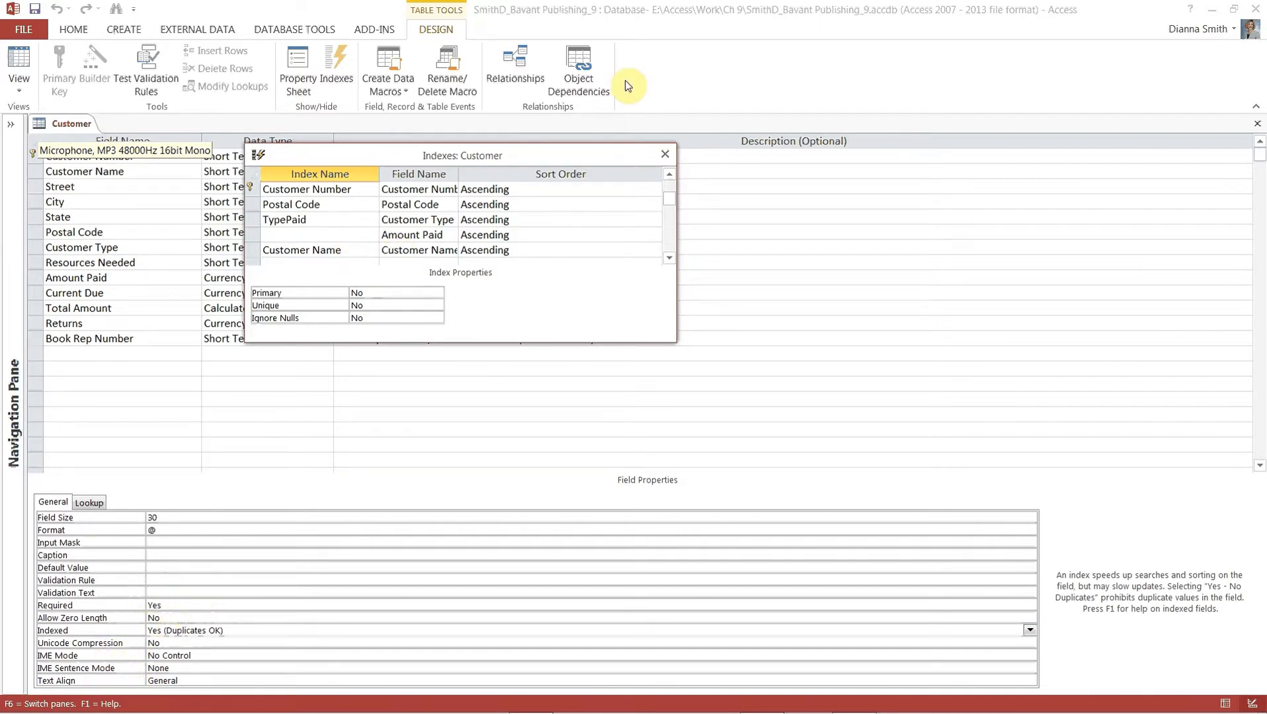
left_click(672, 154)
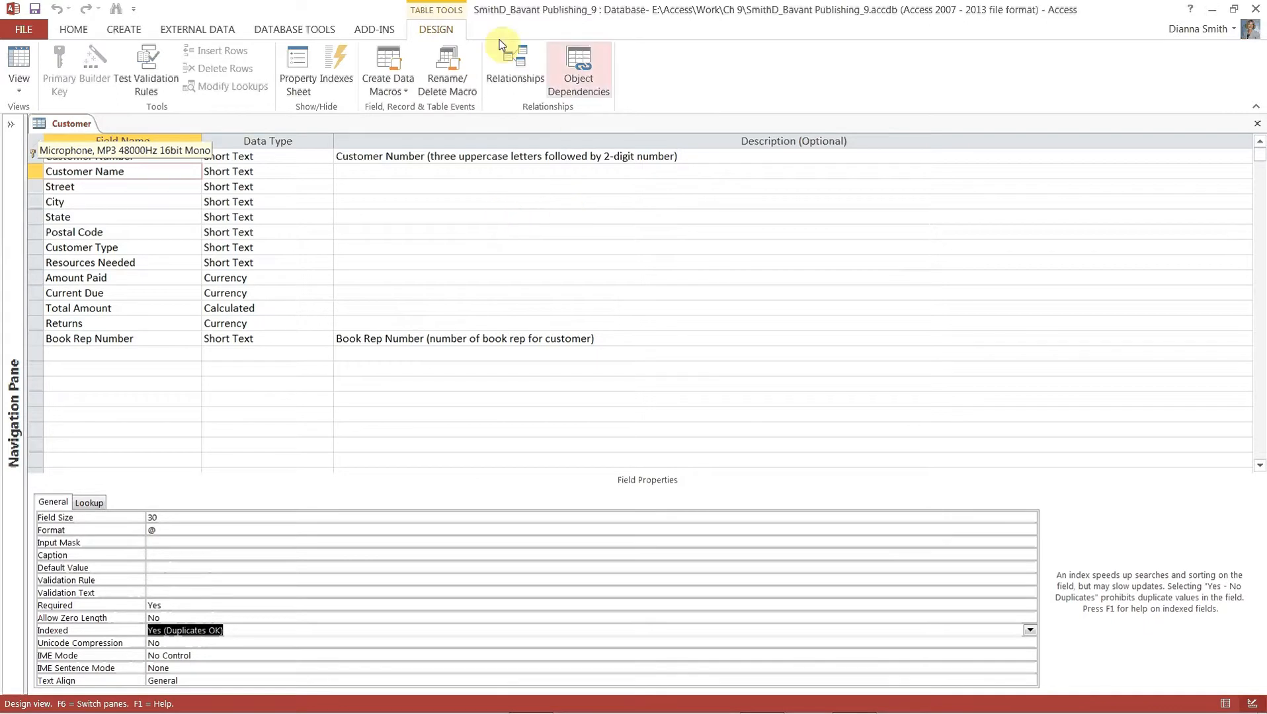
Save and close the Customer table, and expand the list of database objects
left_click(36, 9)
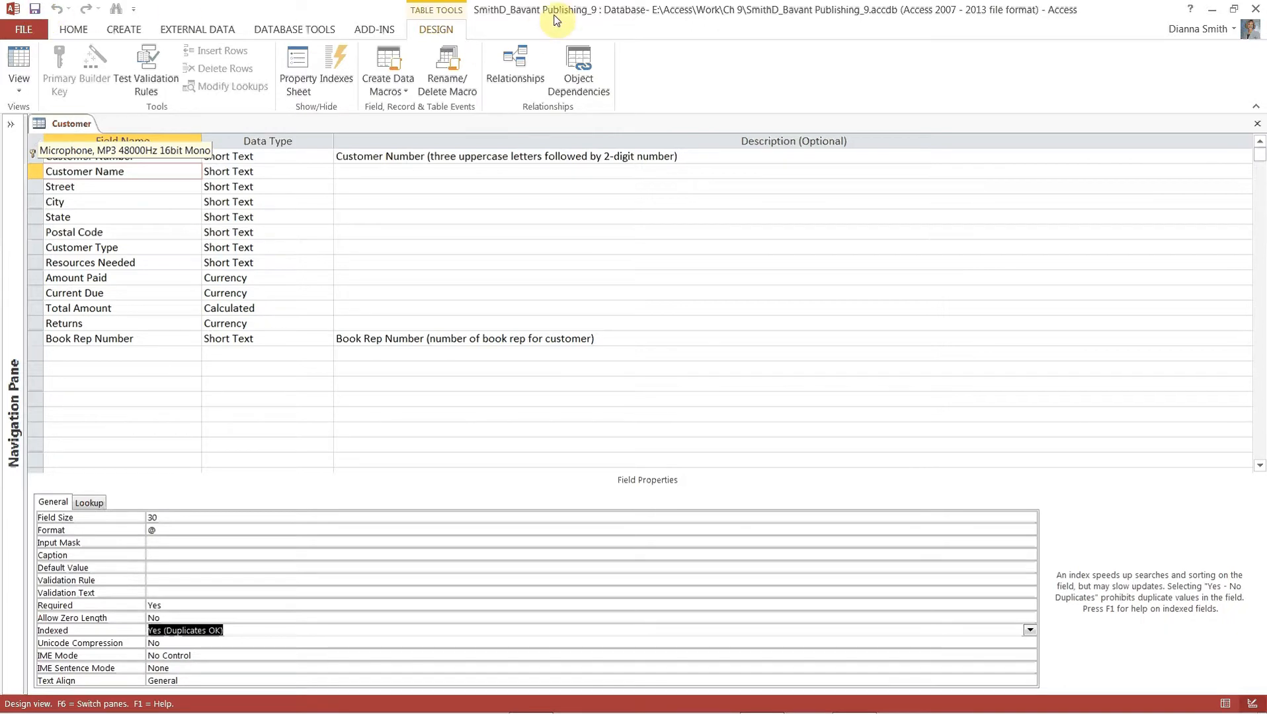
left_click(1257, 123)
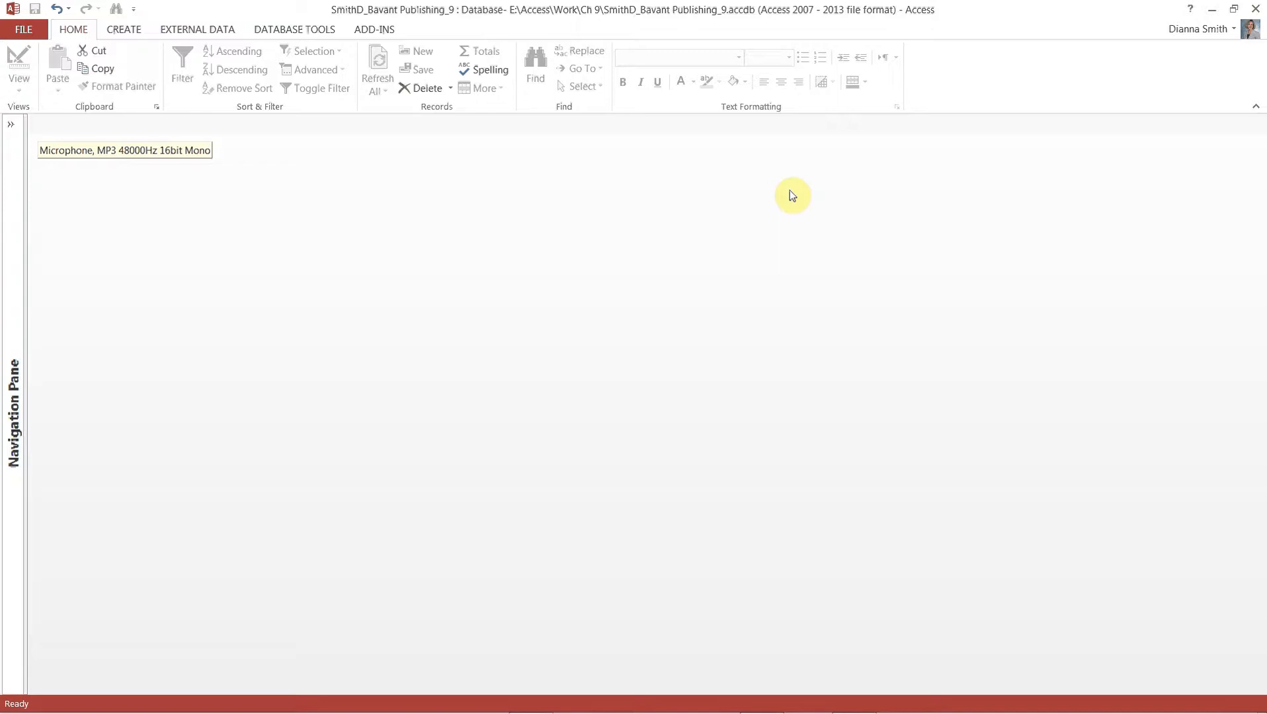
left_click(13, 129)
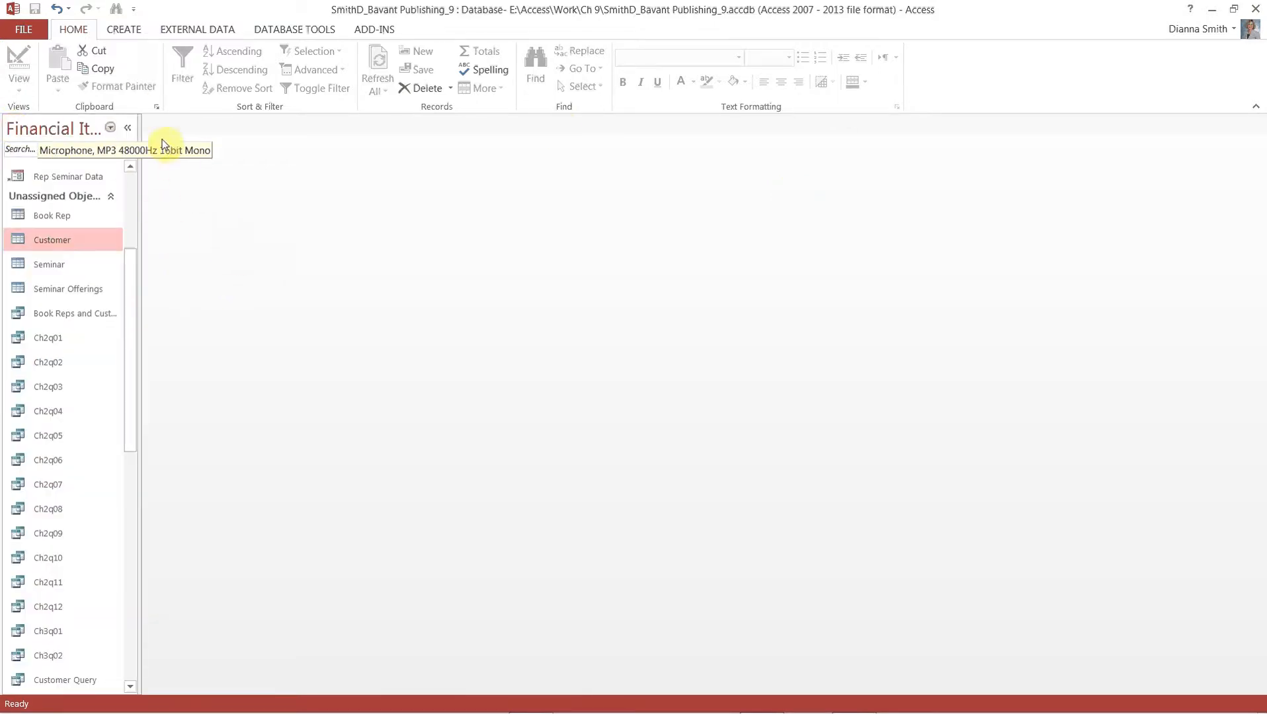
Review the Object Designers options down to the form and report error checking settings, and close the options
left_click(27, 30)
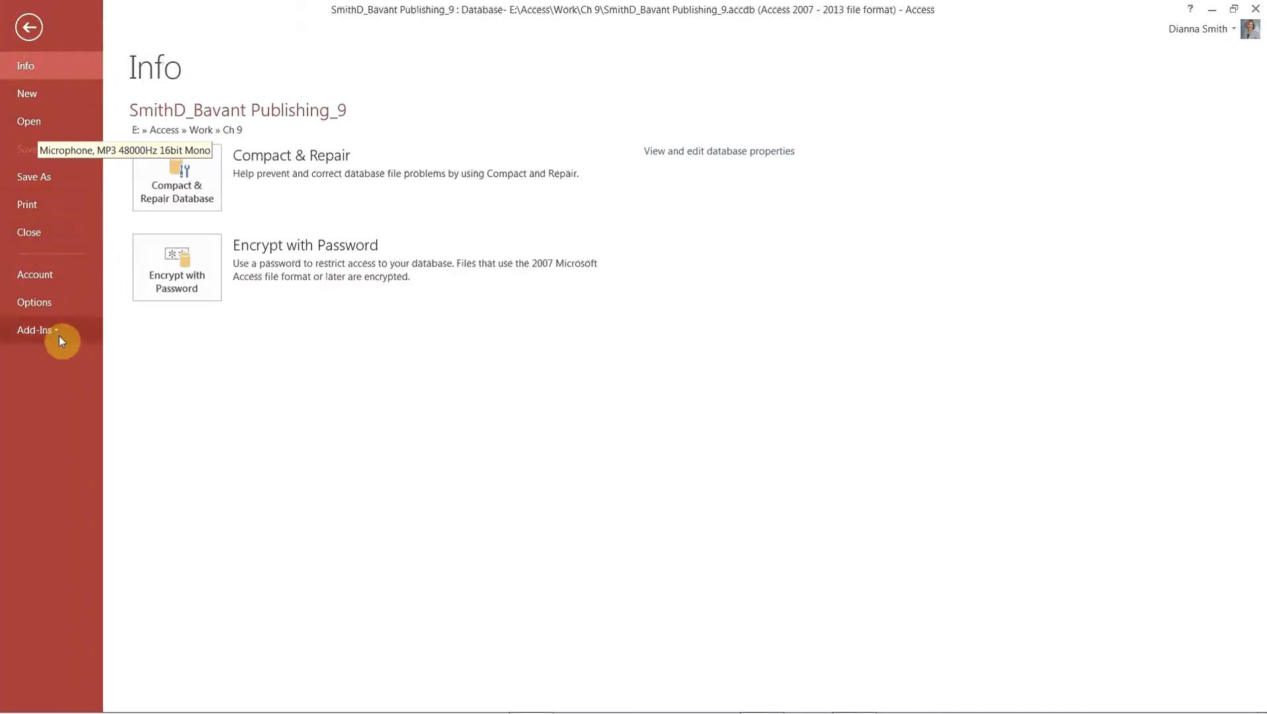
left_click(43, 303)
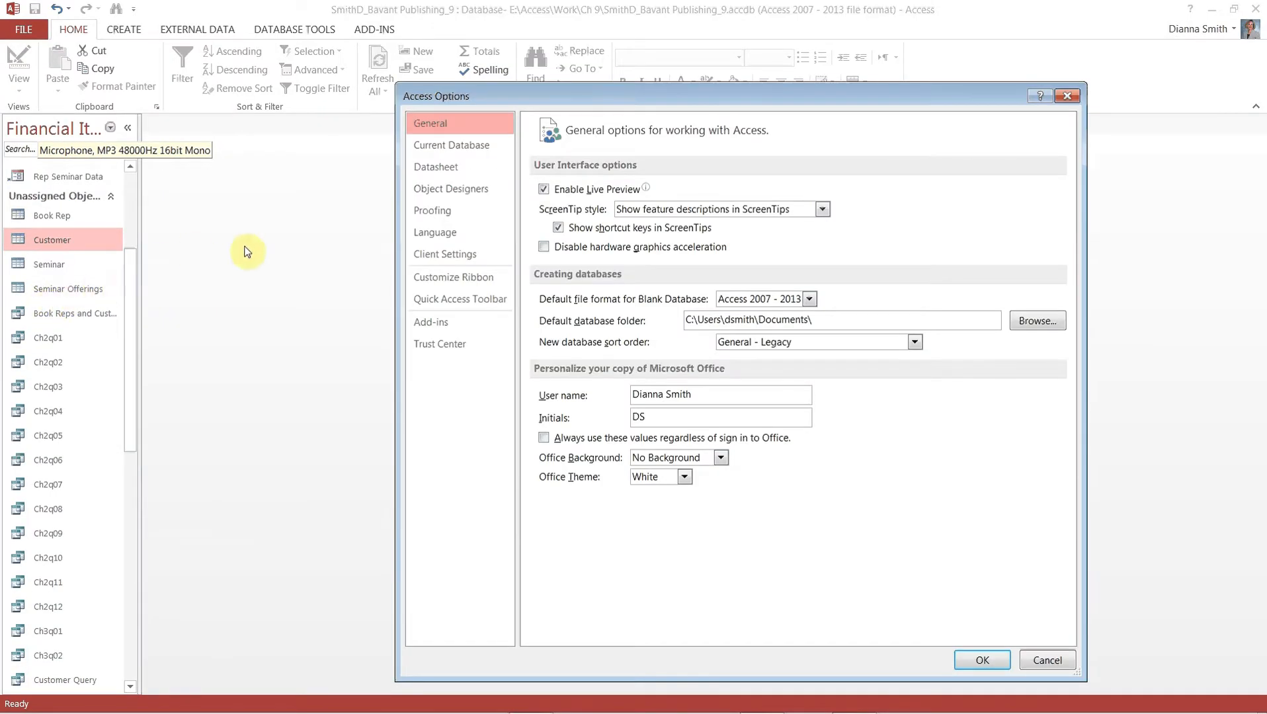
left_click(451, 194)
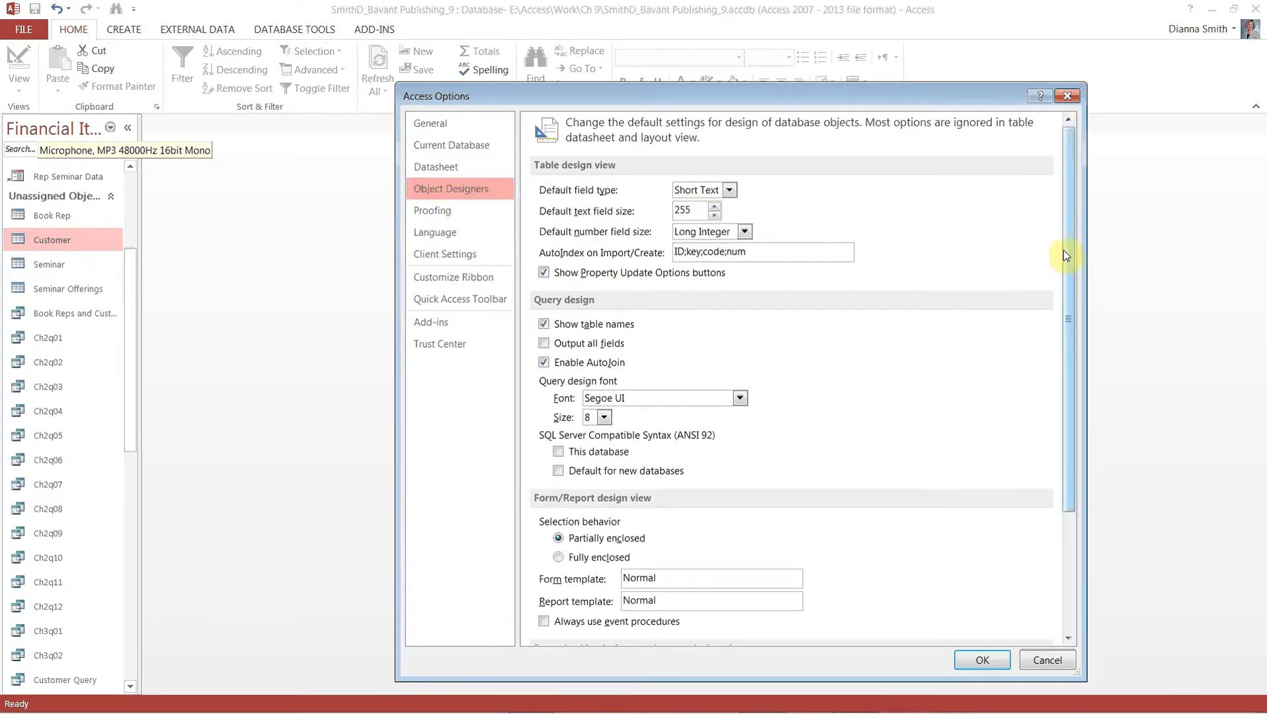
left_click_drag(1070, 256, 1074, 432)
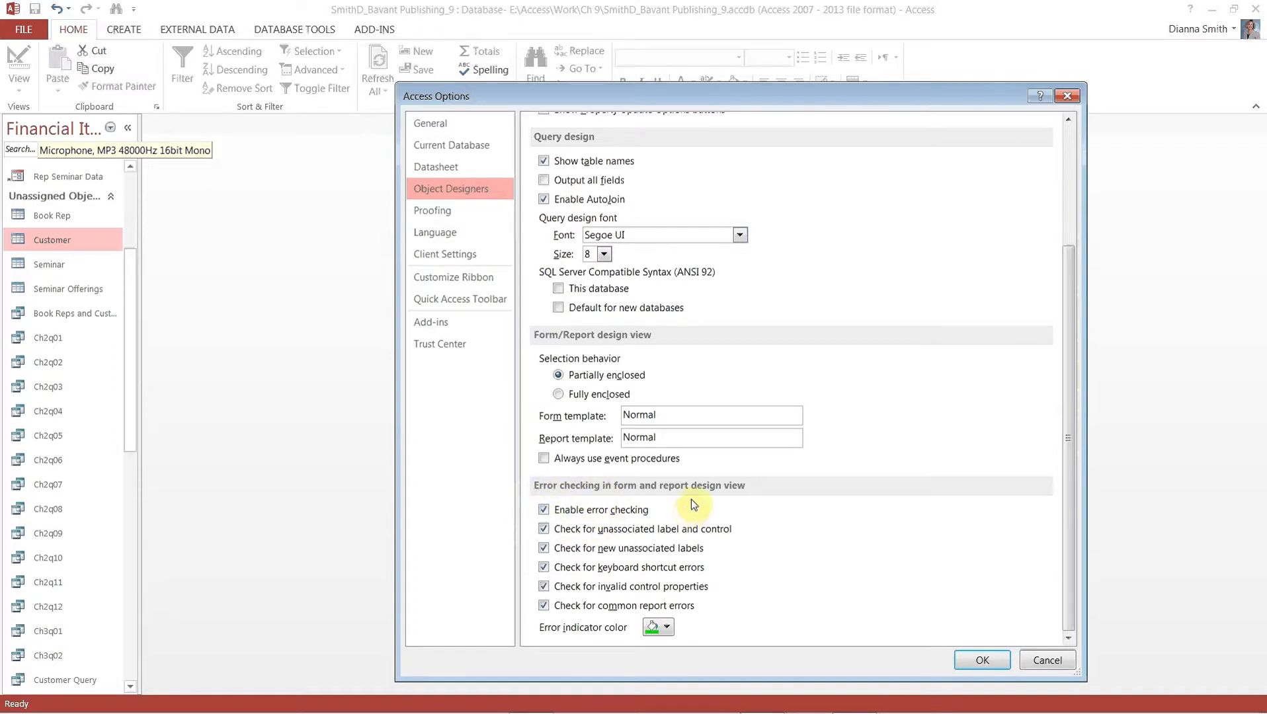
left_click(969, 664)
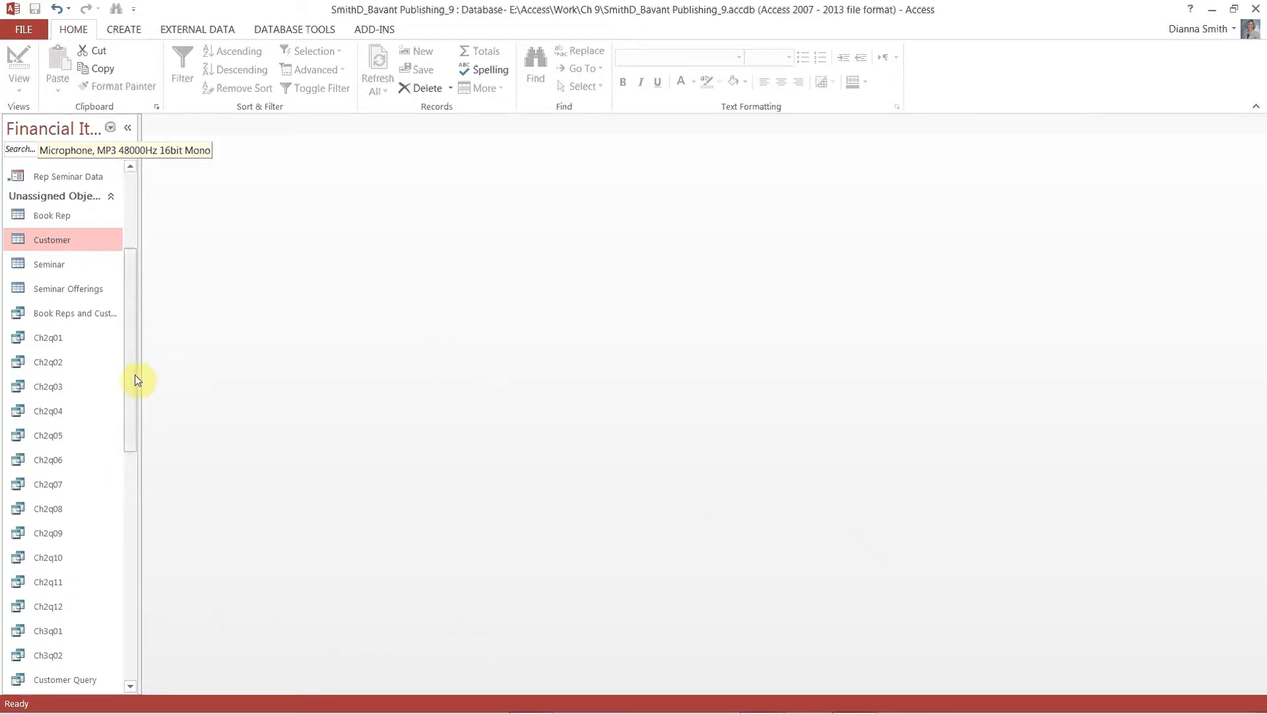
Open the Book Rep table in Datasheet view and collapse the object list
double_click(53, 217)
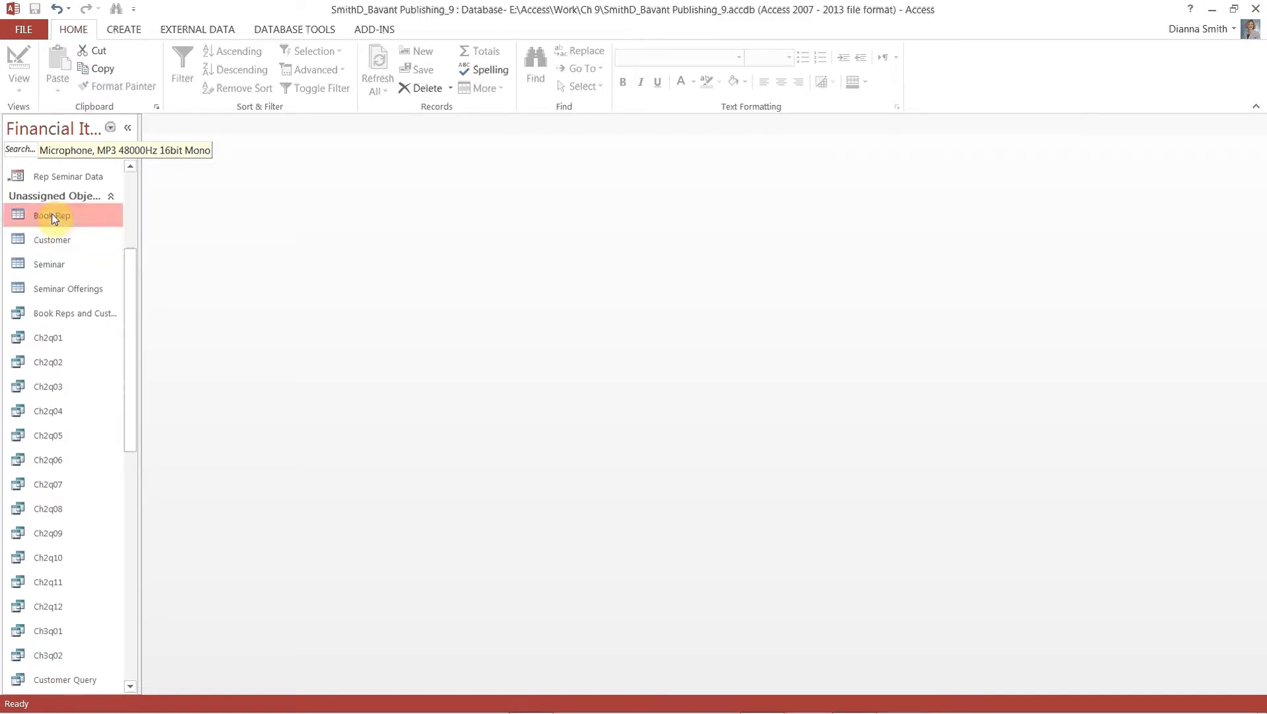
left_click(128, 129)
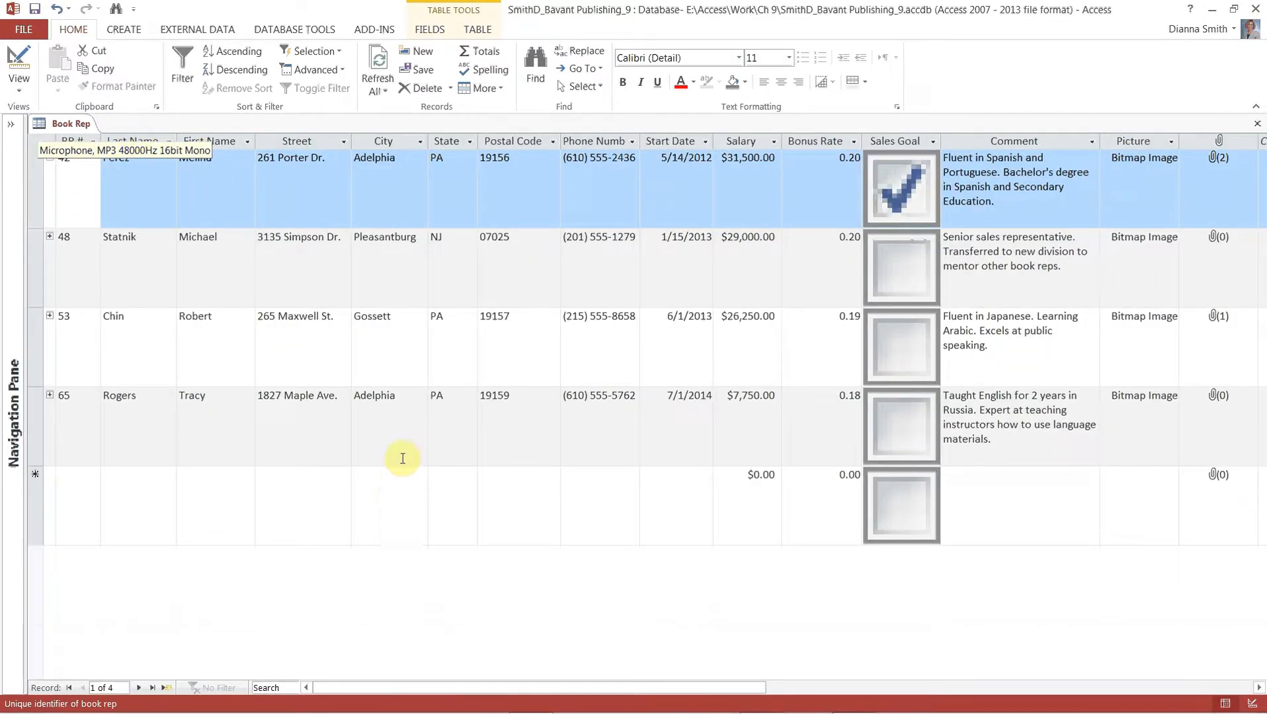
left_click(144, 142)
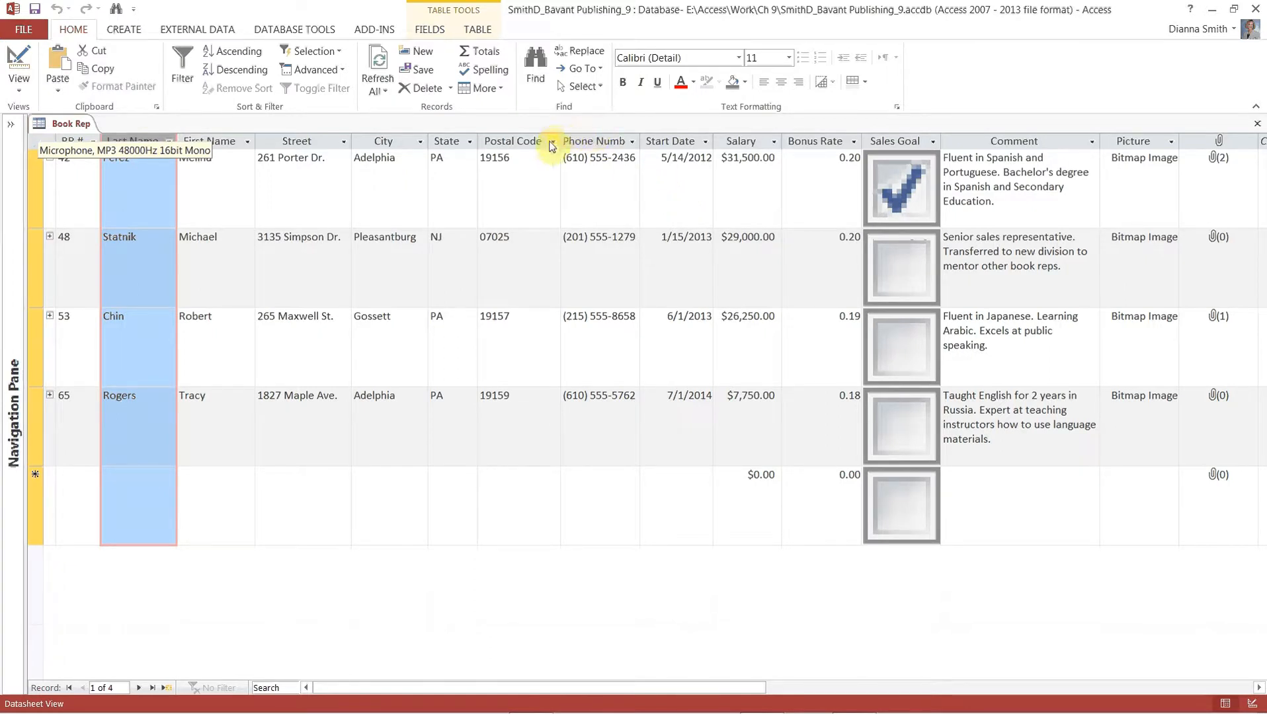
left_click(520, 141, "shift")
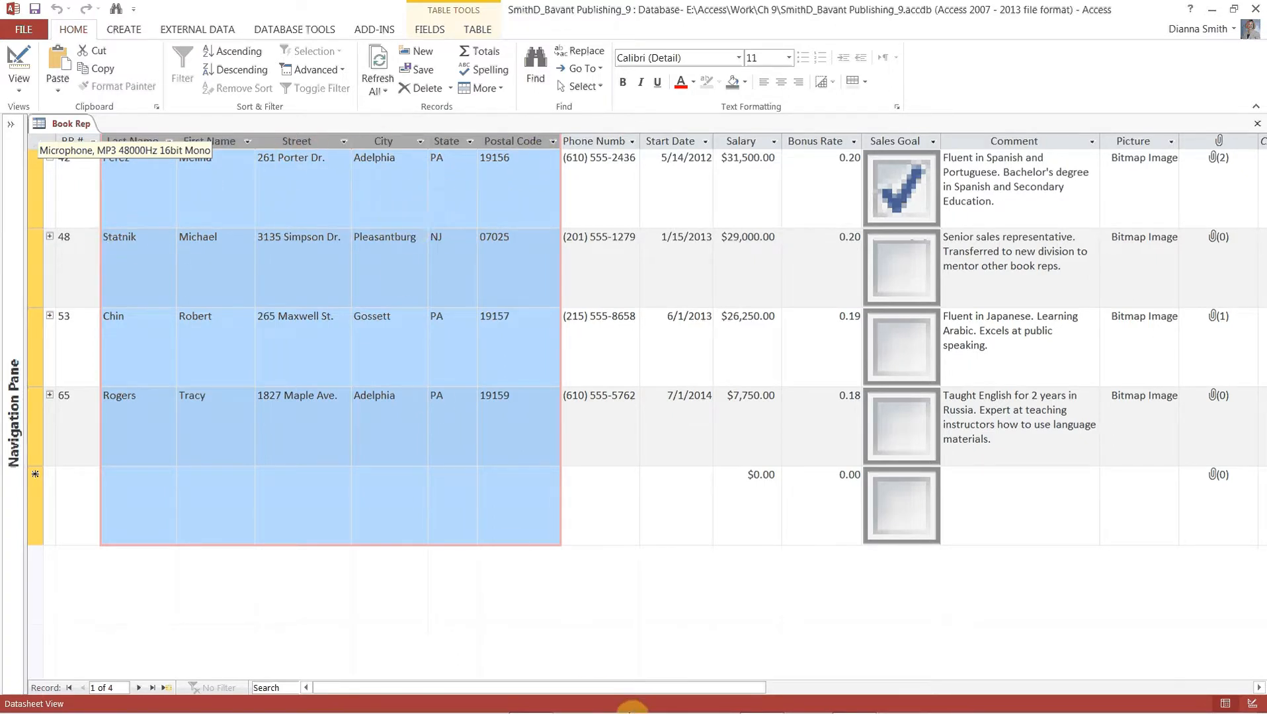
left_click(521, 461)
left_click(604, 330)
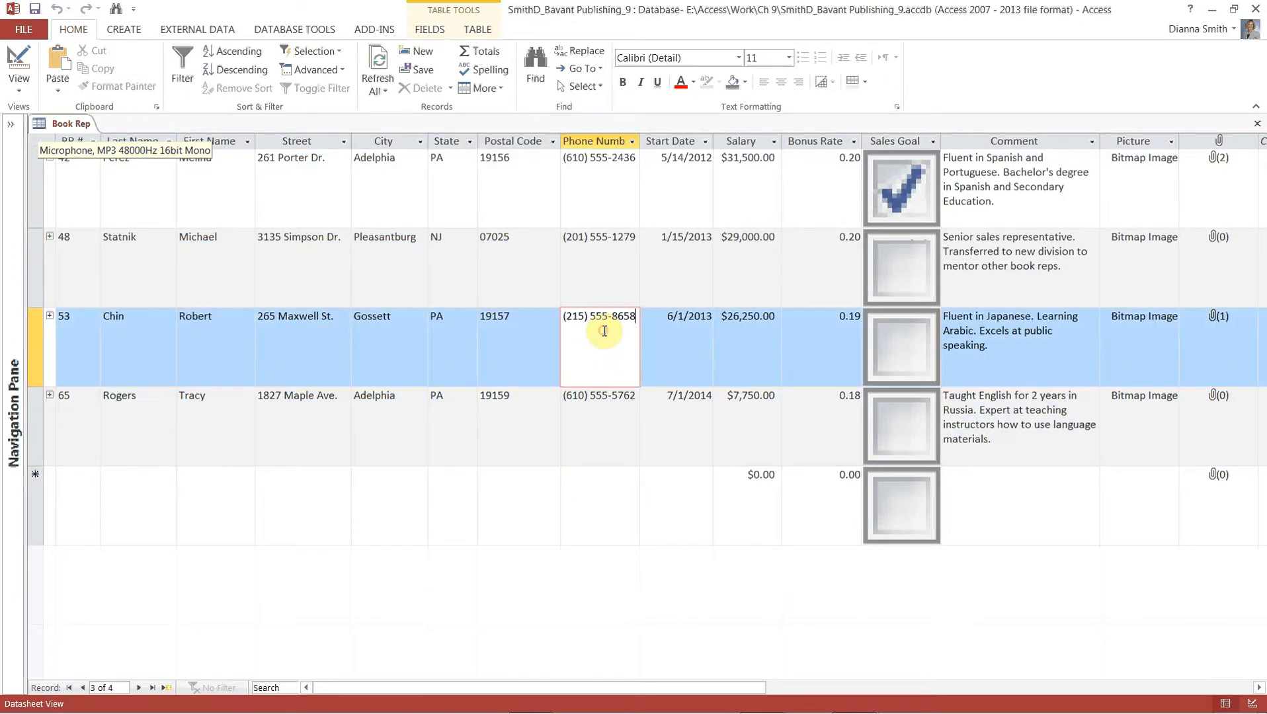
Begin a new data type from the Book Rep table's Last Name through Postal Code fields, and name it Name-Address
left_click(142, 137)
left_click_drag(141, 137, 511, 151)
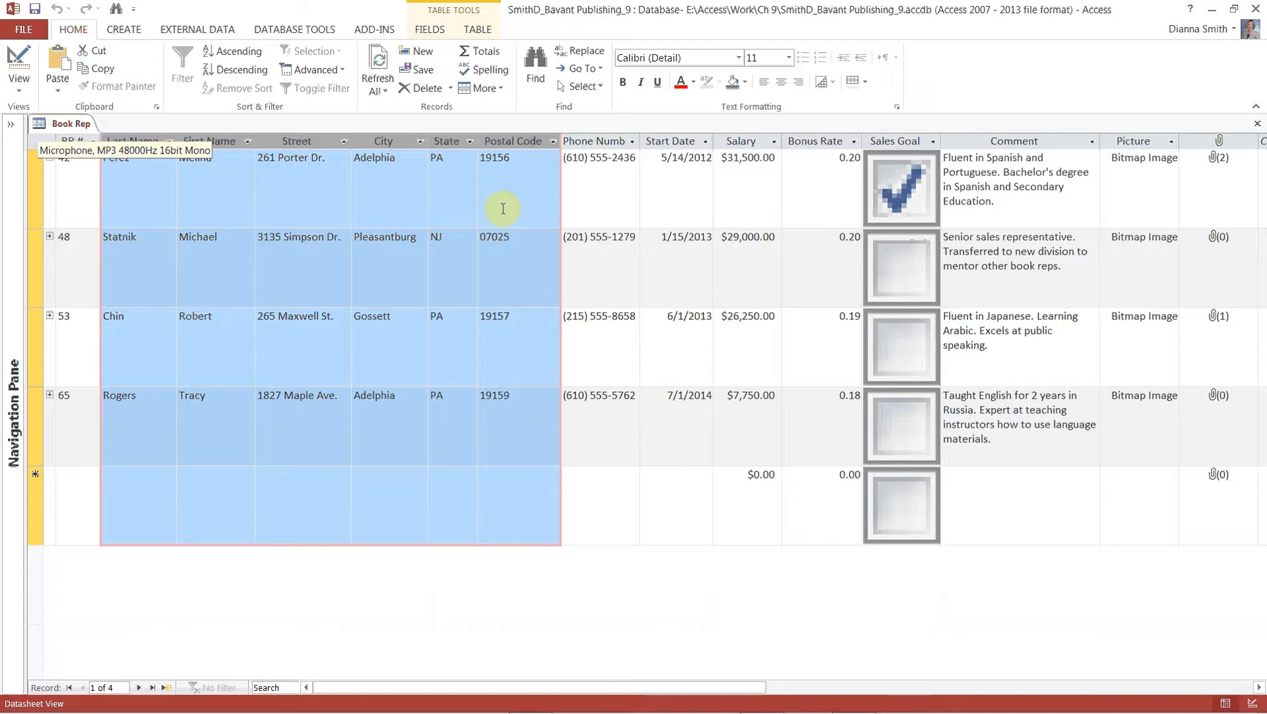
left_click(431, 31)
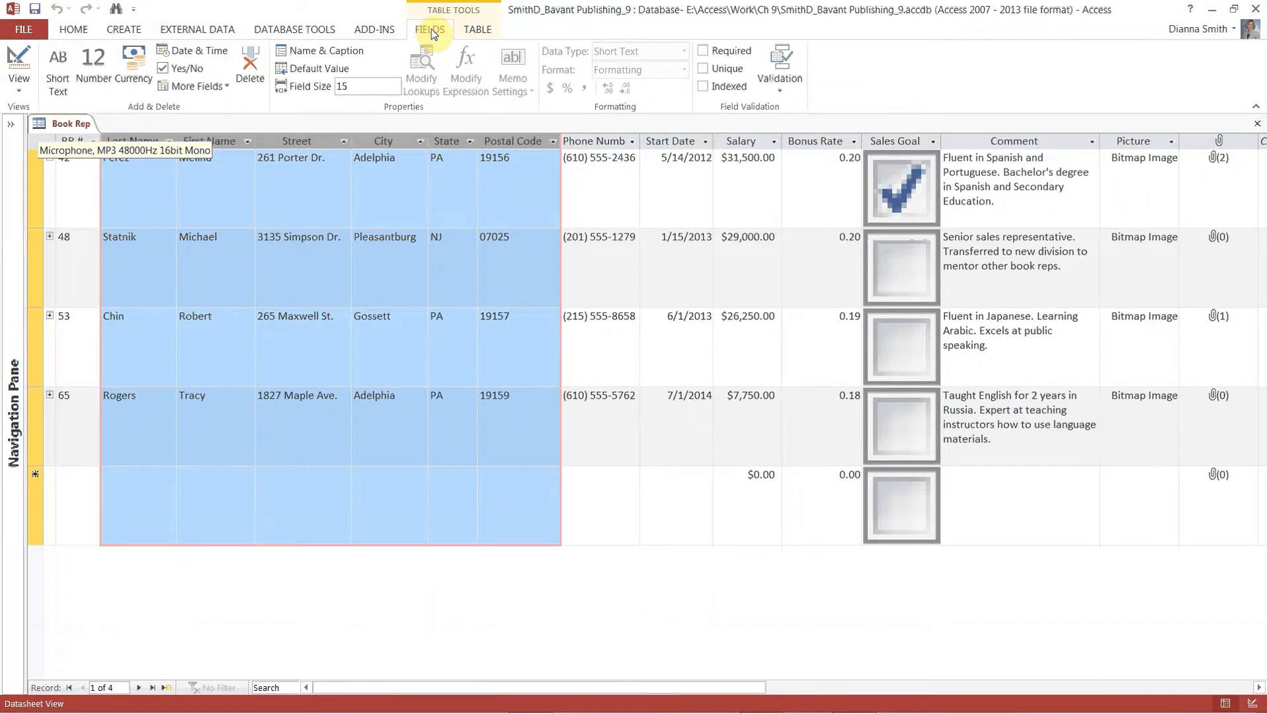
left_click(205, 87)
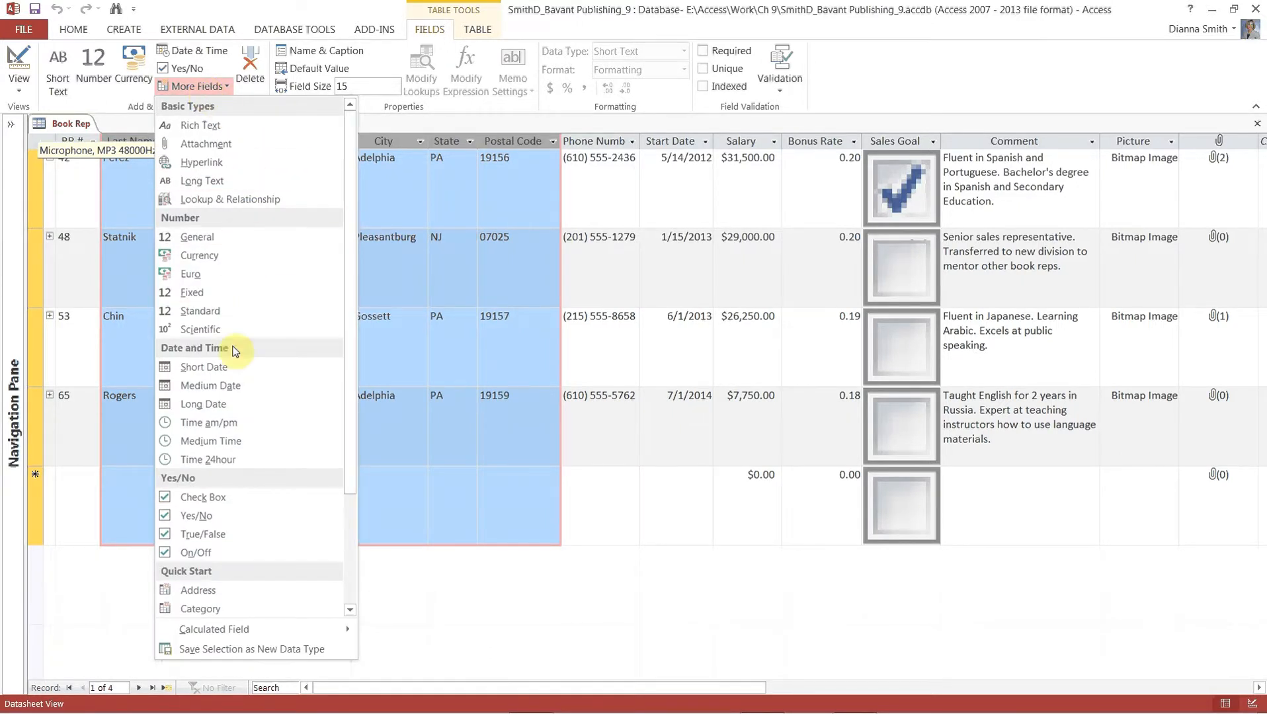
left_click(252, 653)
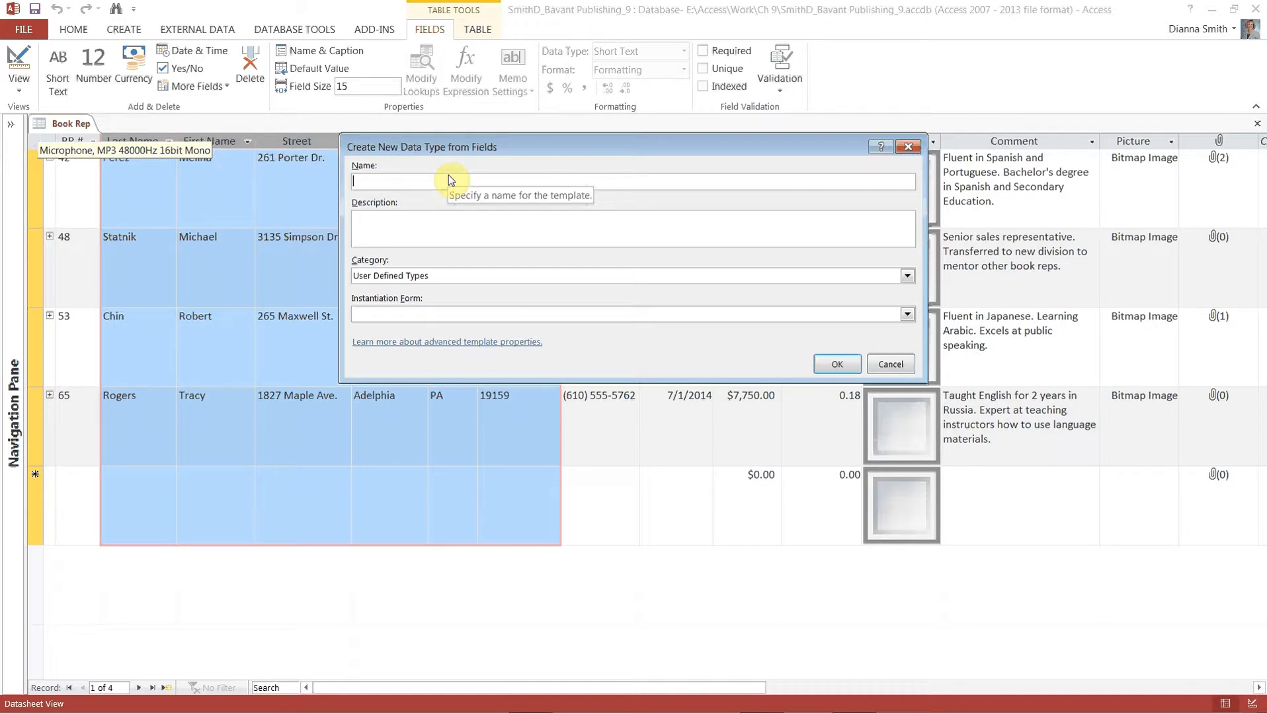
type("Name-")
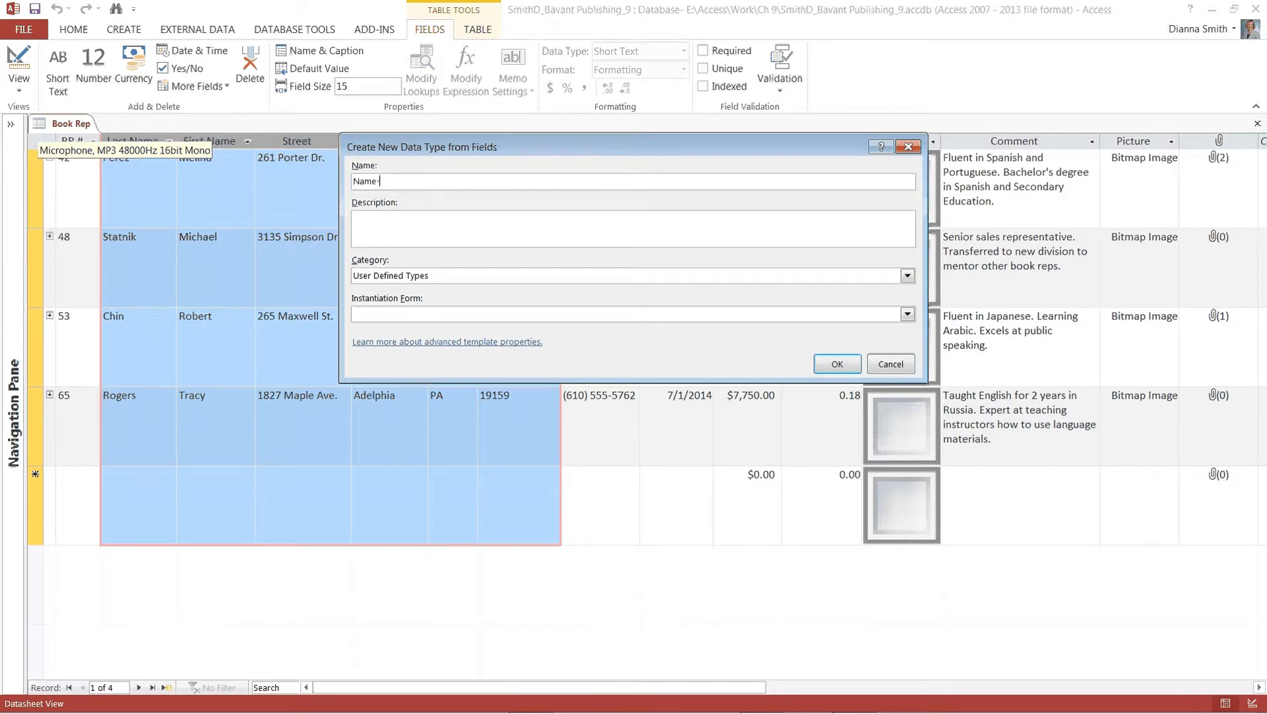
type("Address")
Describe the data type as "Last Name, First Name, Street, City, State, and Postal Code"
left_click(367, 218)
type("Last Nam")
type("e, first nam")
type("e, Street, C")
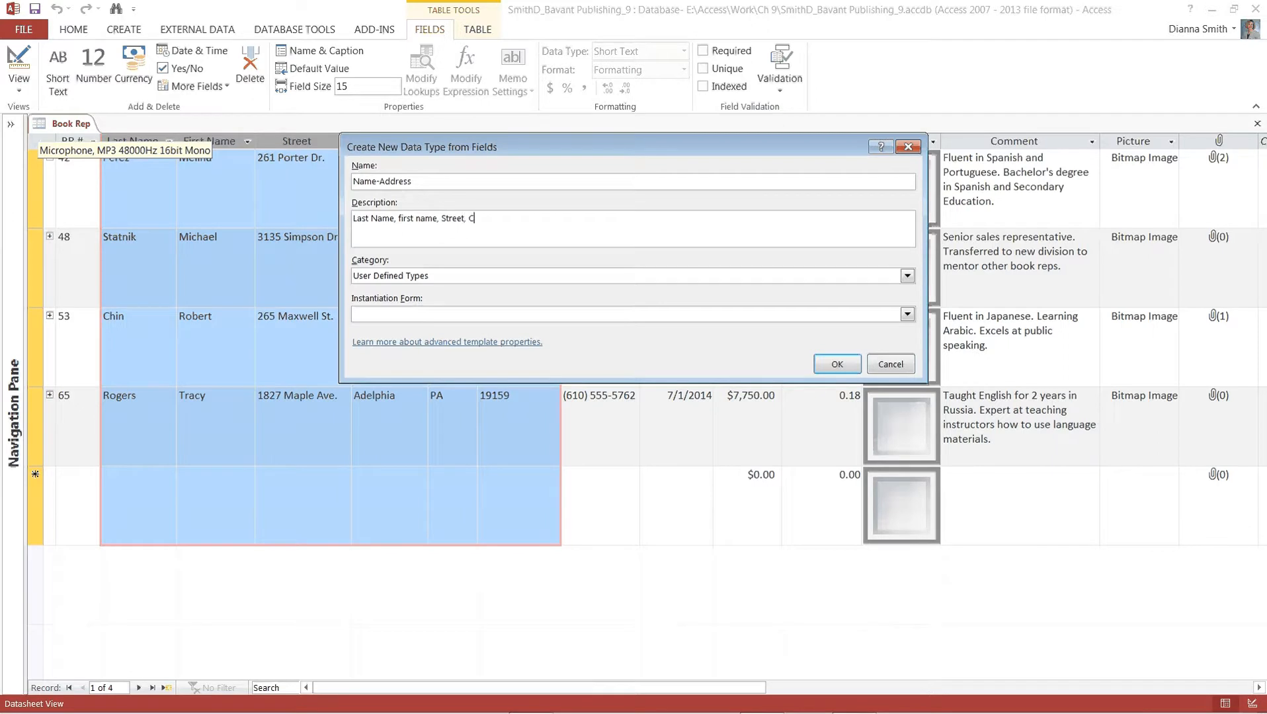
type("ity, State, ")
type("aa")
type("nd Post")
type("al Code")
left_click(401, 218)
key("Delete")
type("F")
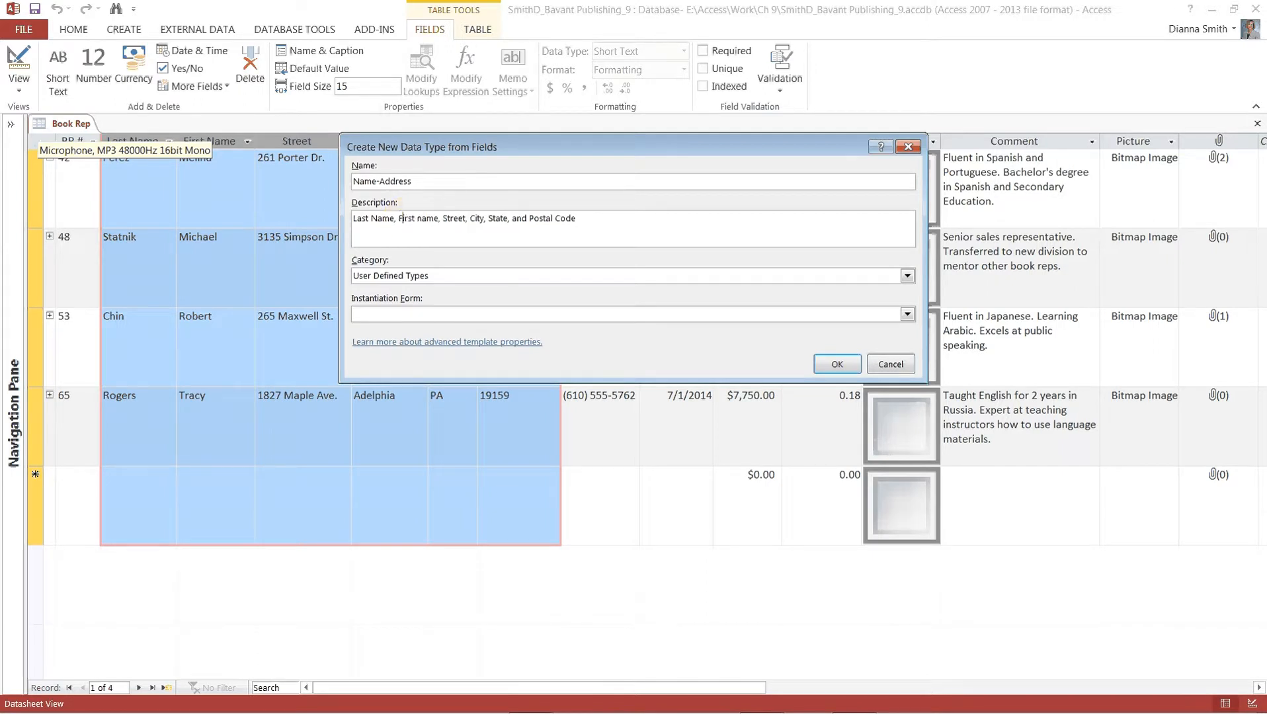
left_click(418, 219)
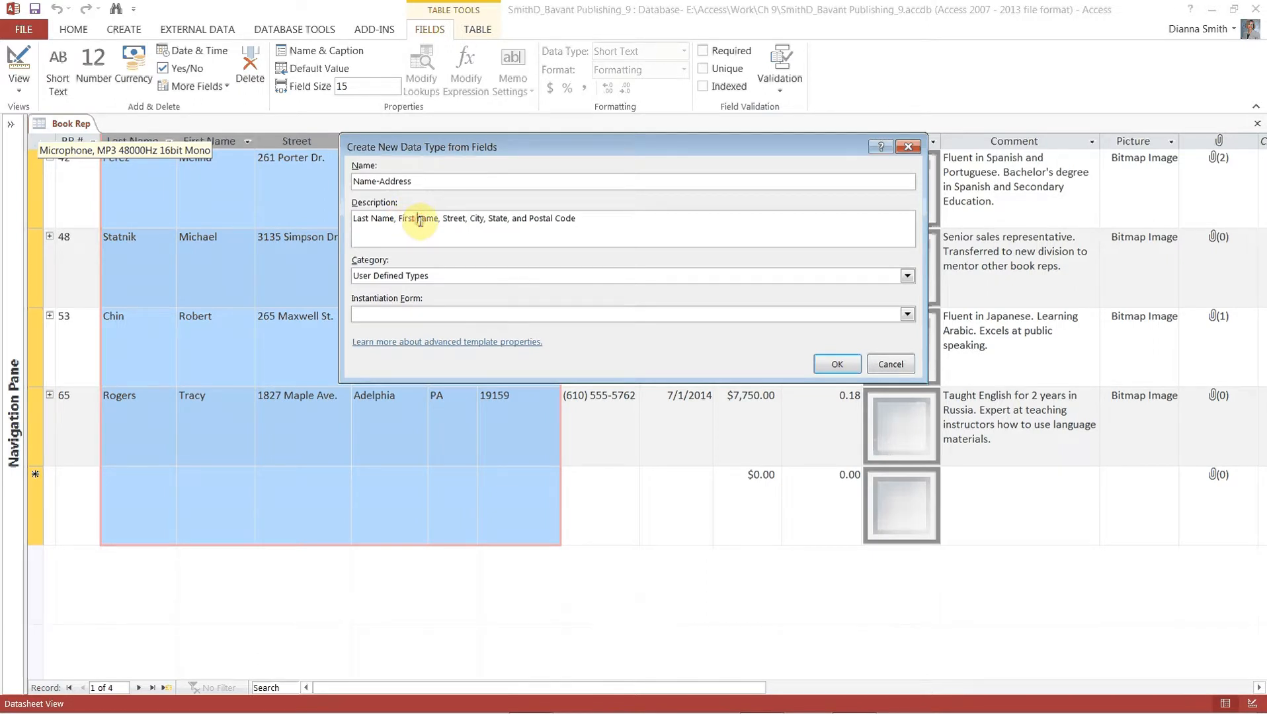
key("Delete")
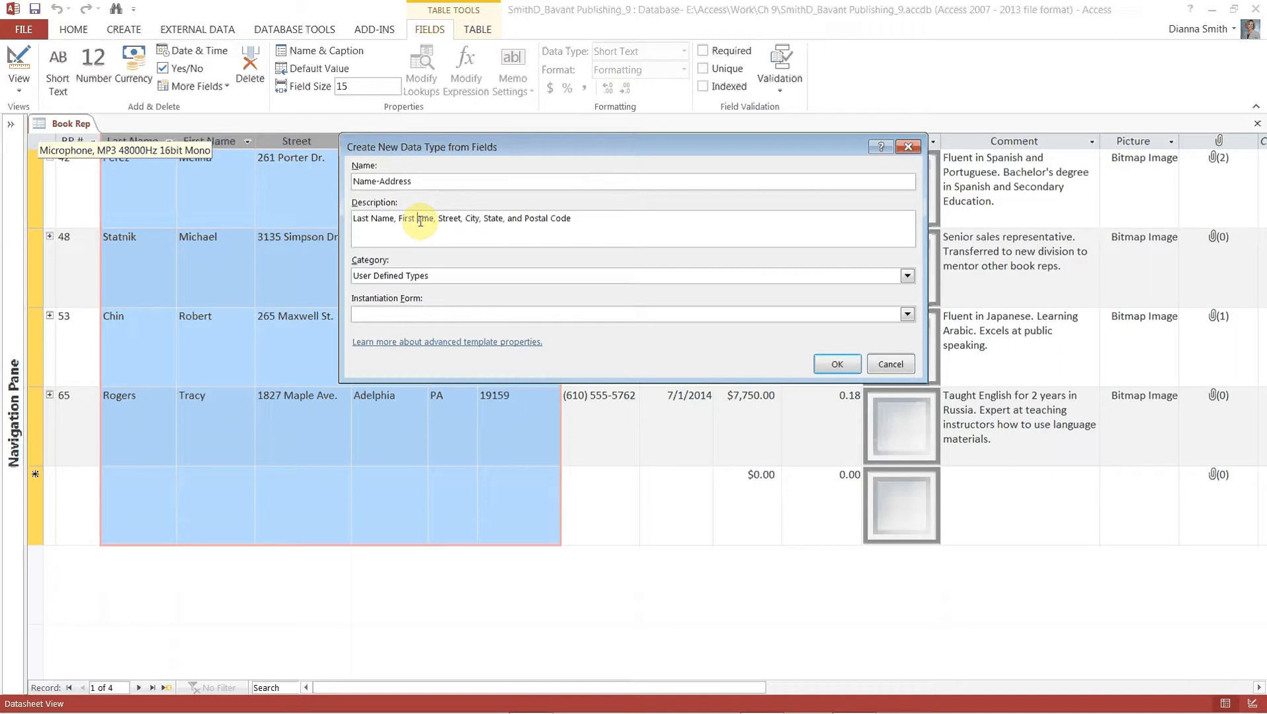
type("N")
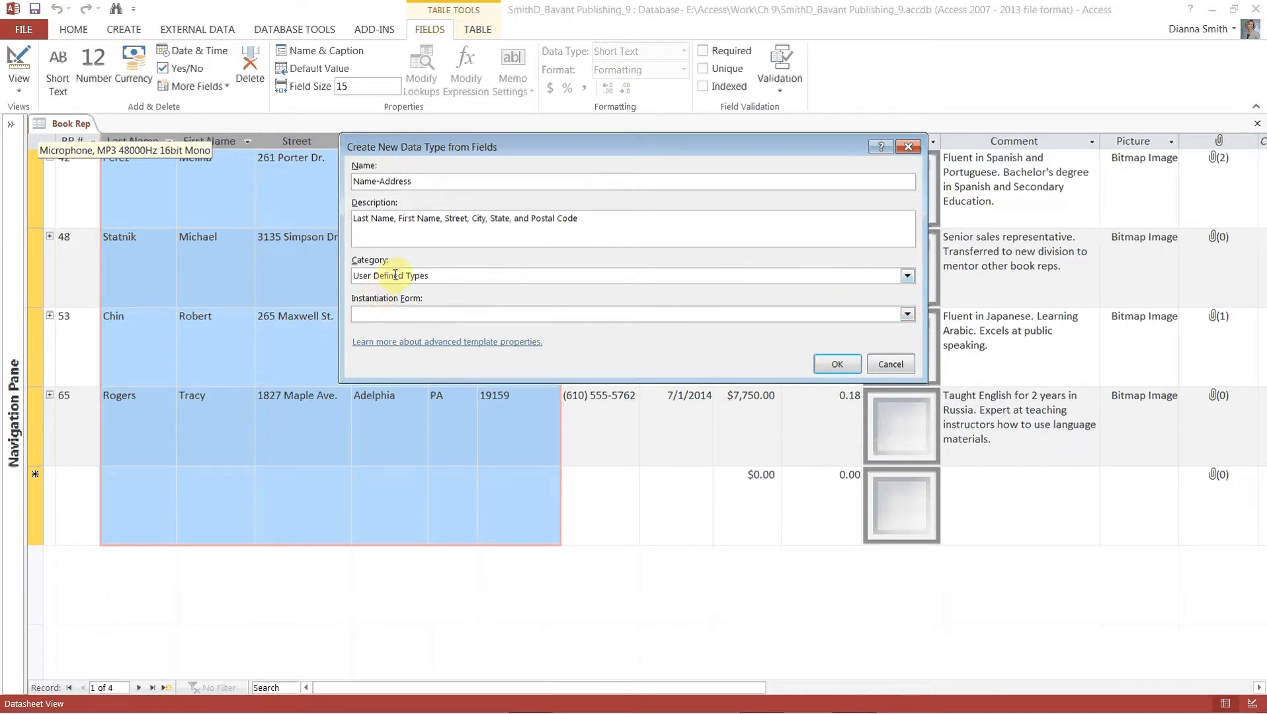
Assign the data type to the Quick Start category, save it, and close the Book Rep table
left_click(907, 276)
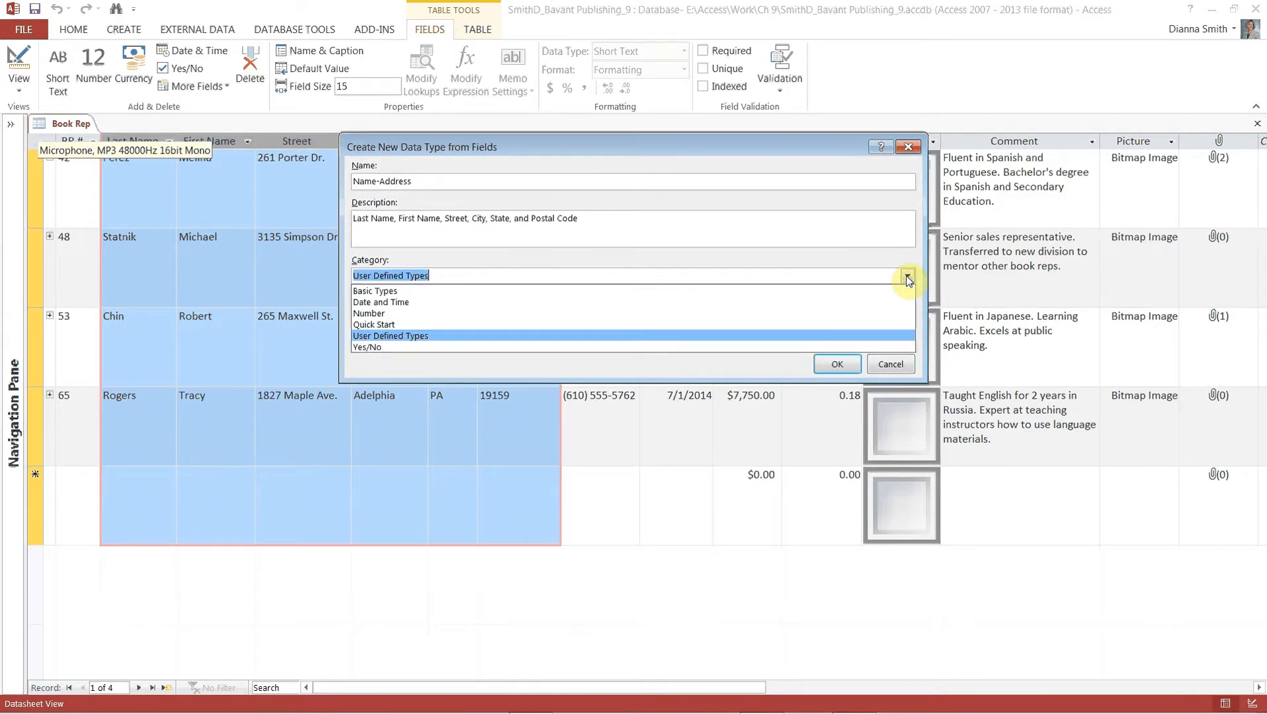
left_click(483, 324)
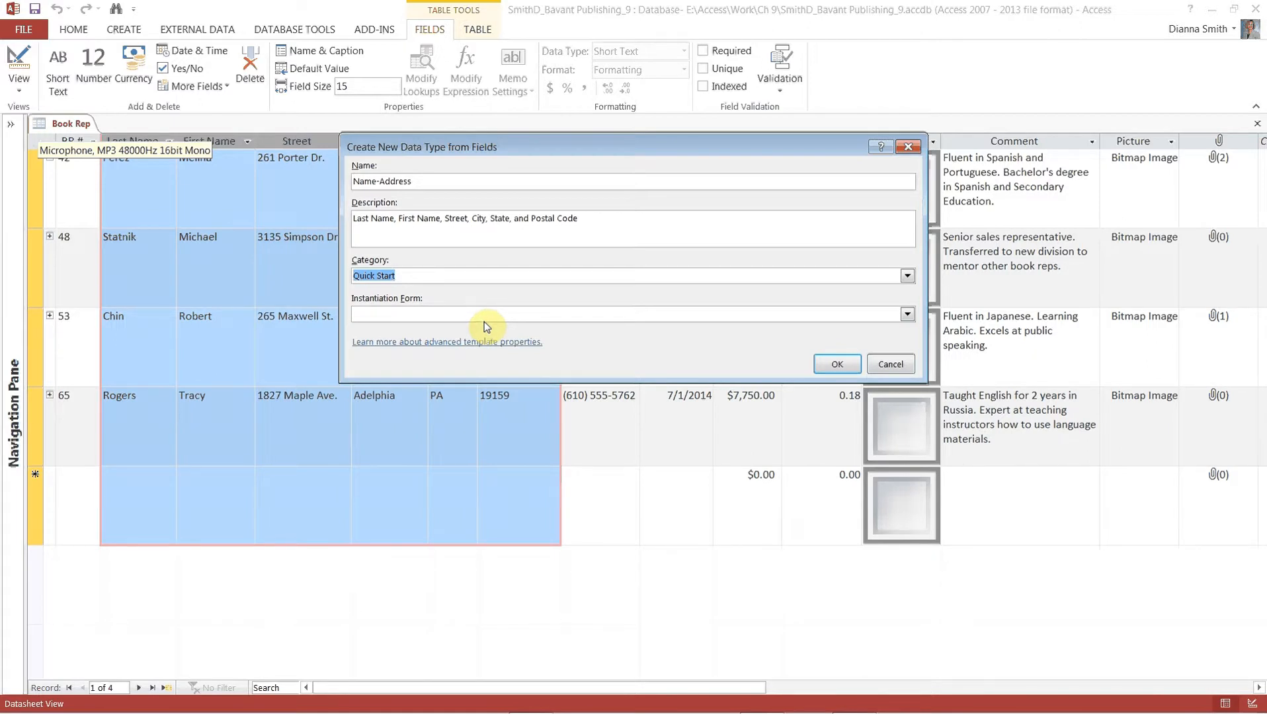
left_click(838, 365)
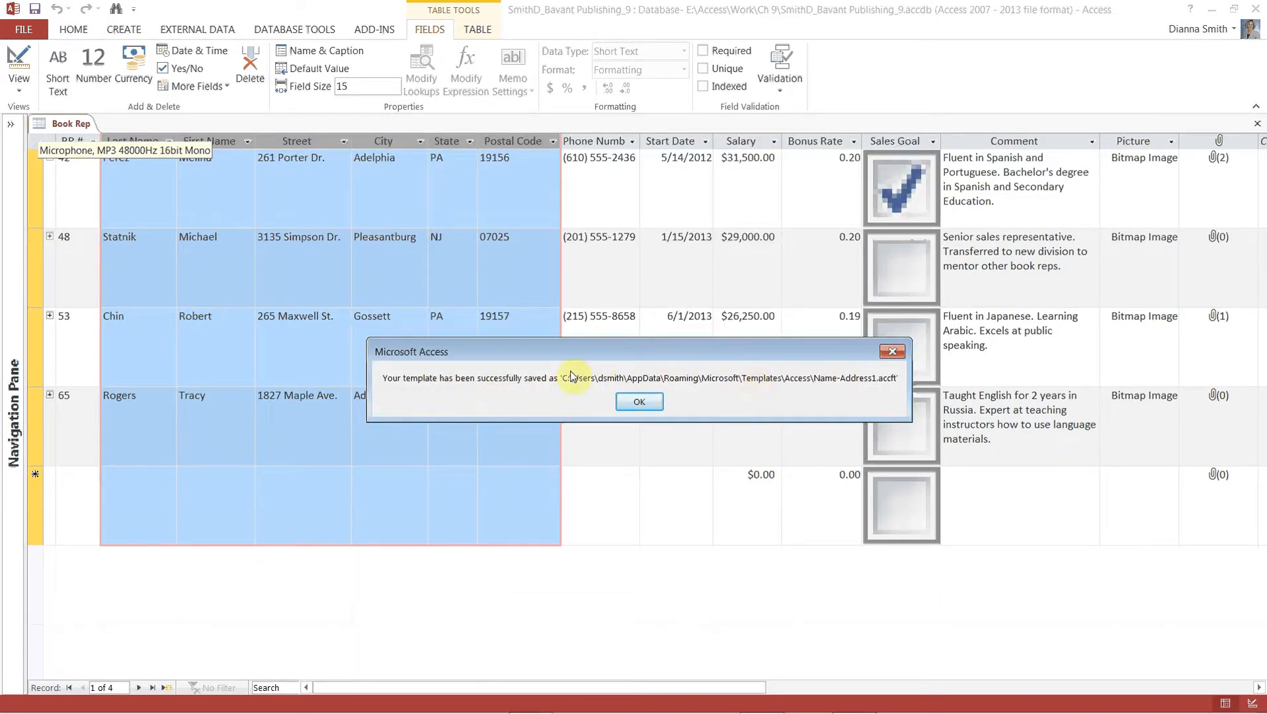
left_click(643, 401)
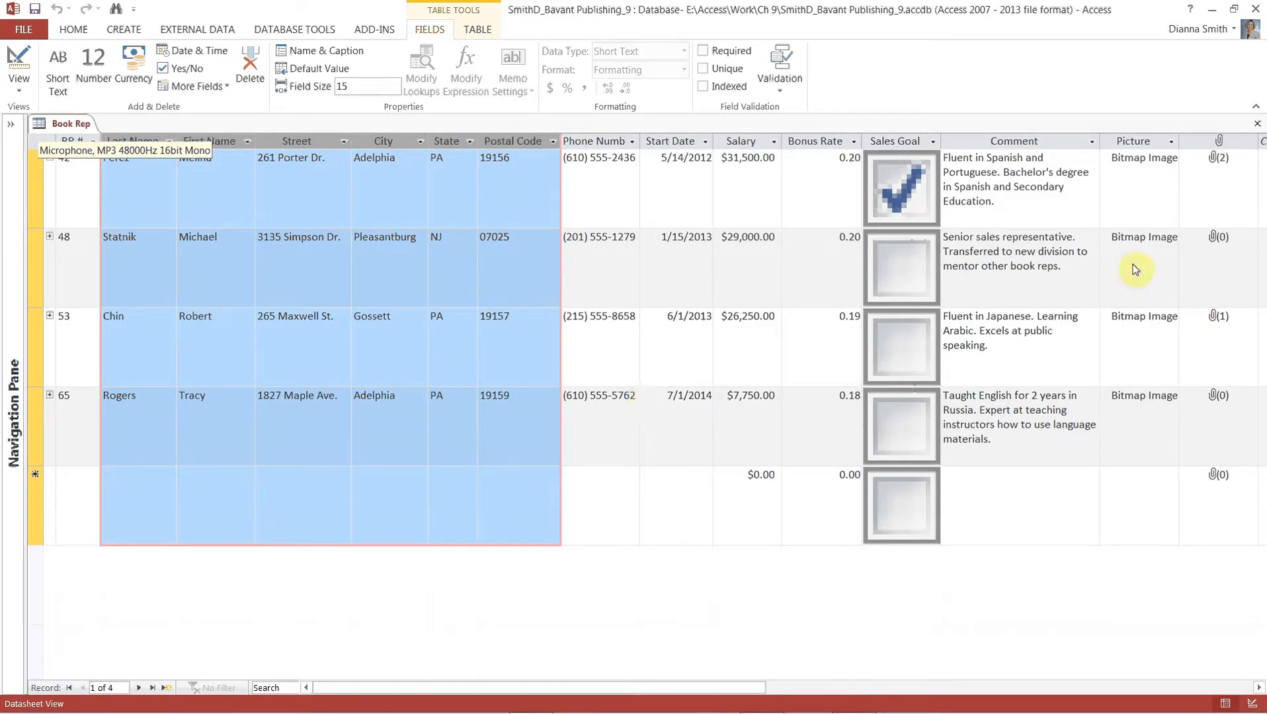
left_click(1258, 127)
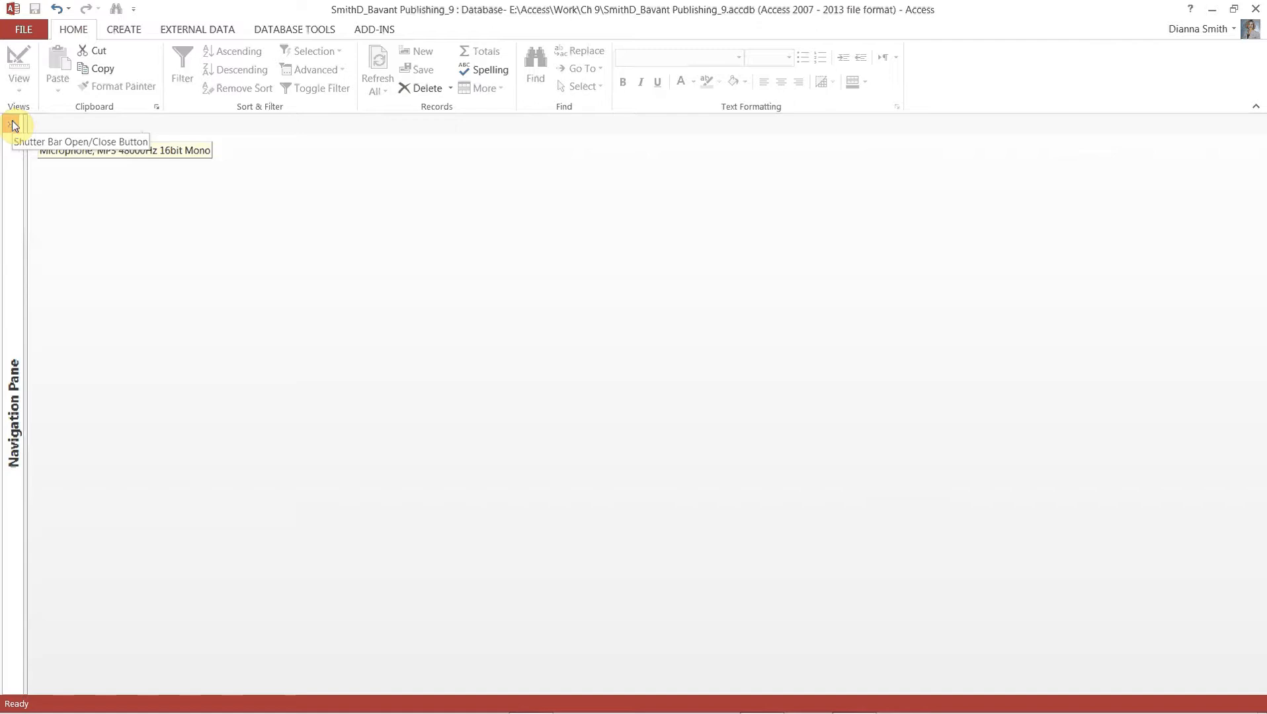
Start a new blank desktop database with the file name "SmithD_Clients and Recruiters"
left_click(31, 37)
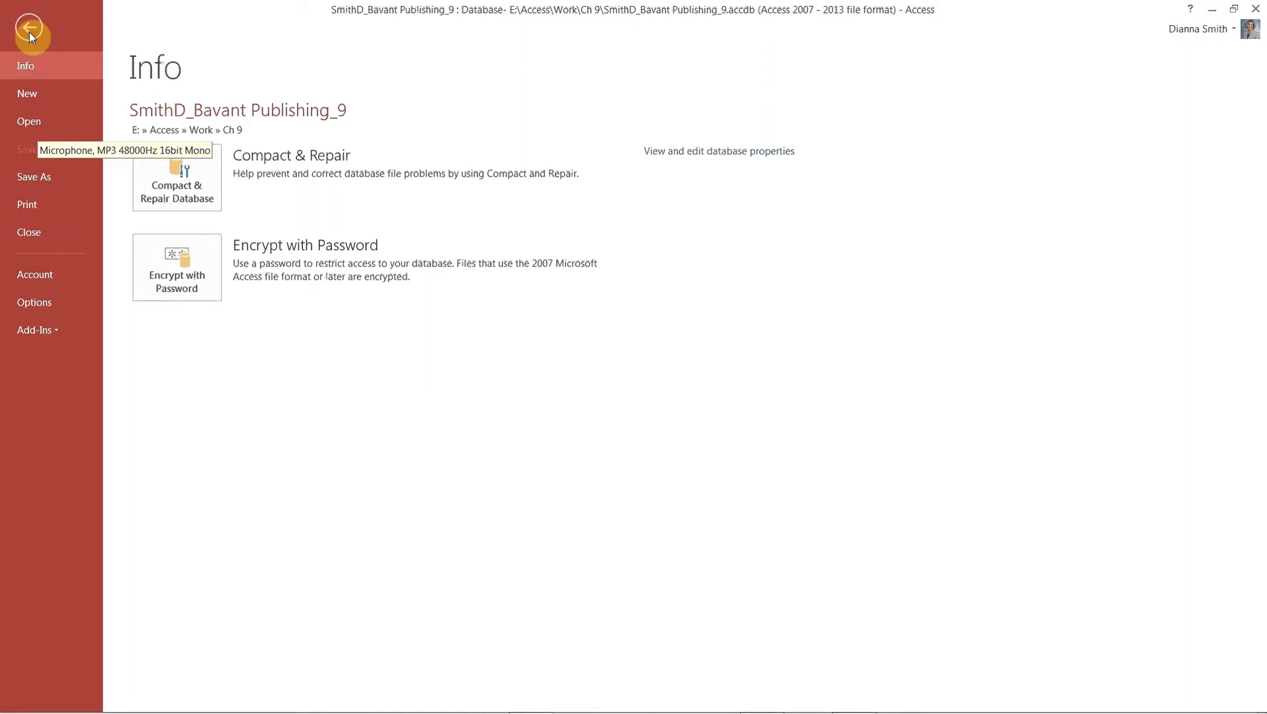
left_click(37, 98)
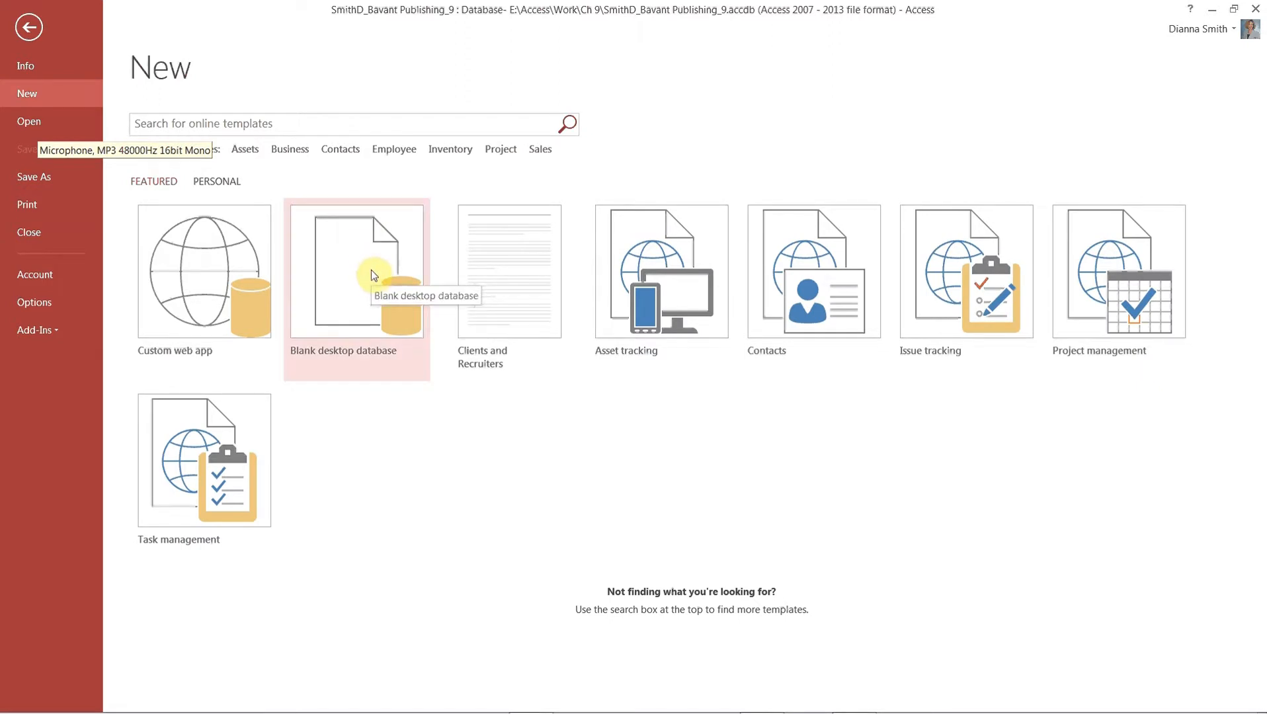
left_click(371, 271)
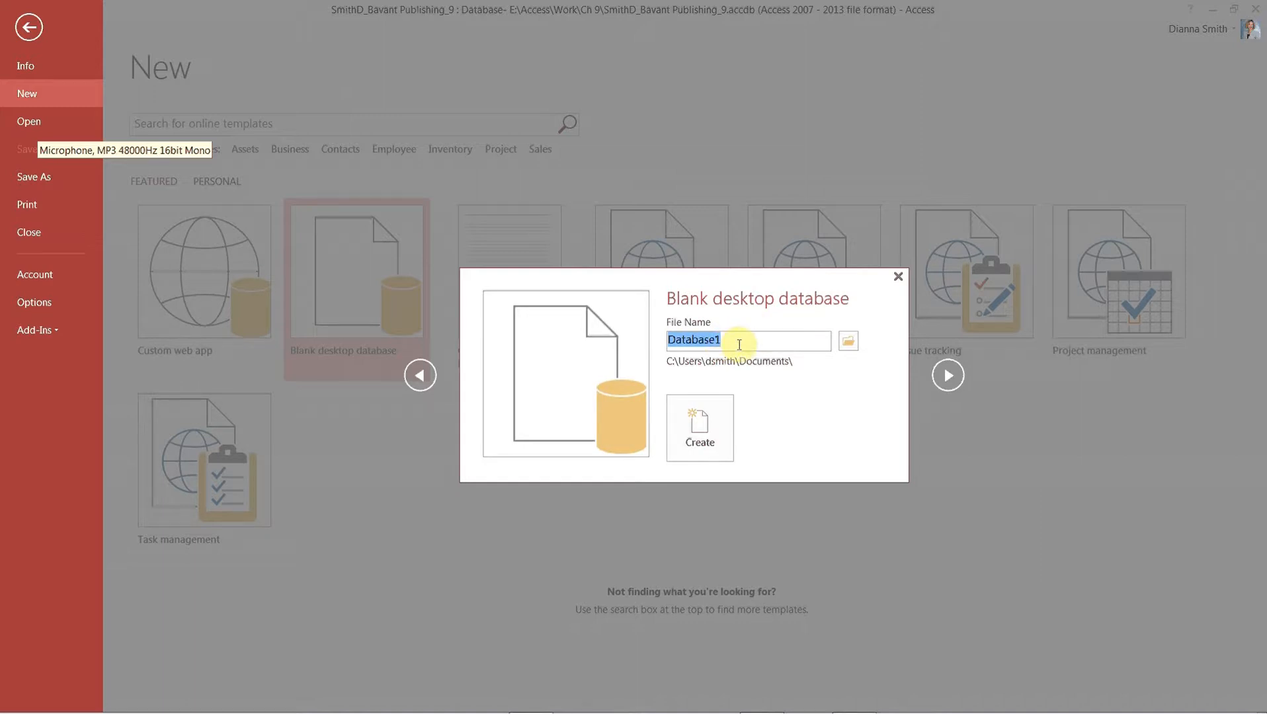
type("Clie")
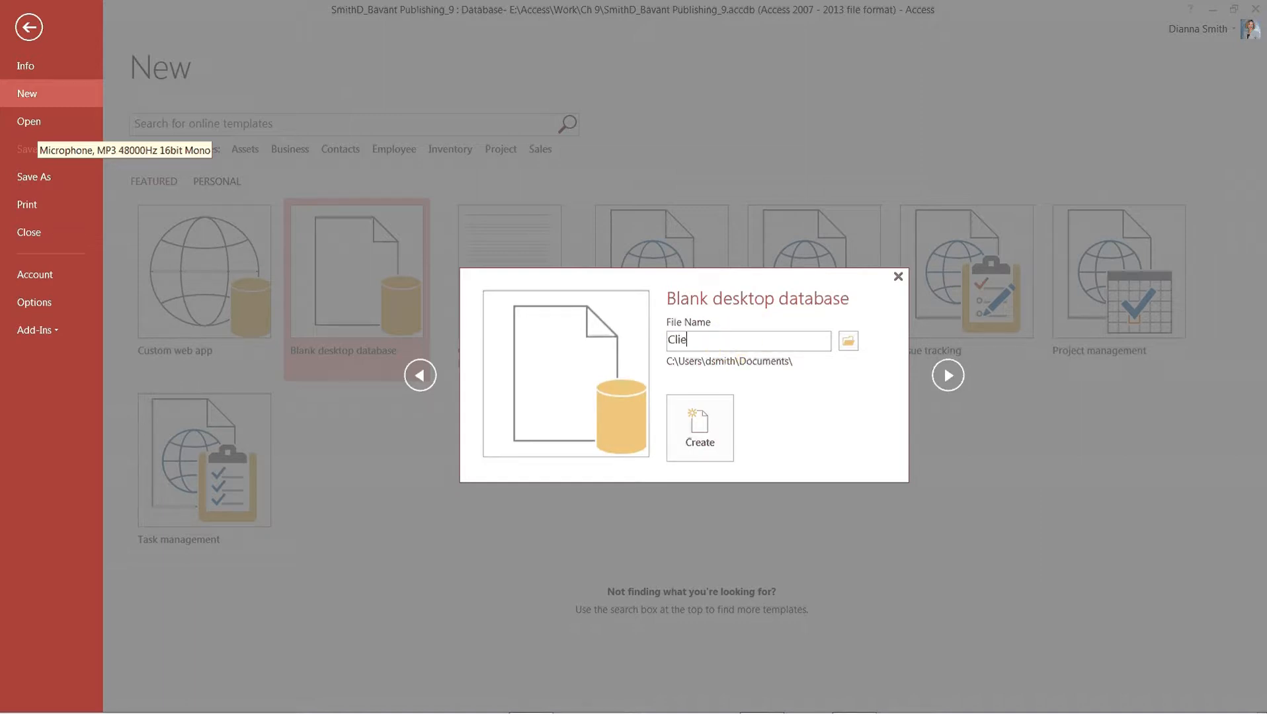
type("nts and Recruiters")
left_click(671, 339)
type("SmithD")
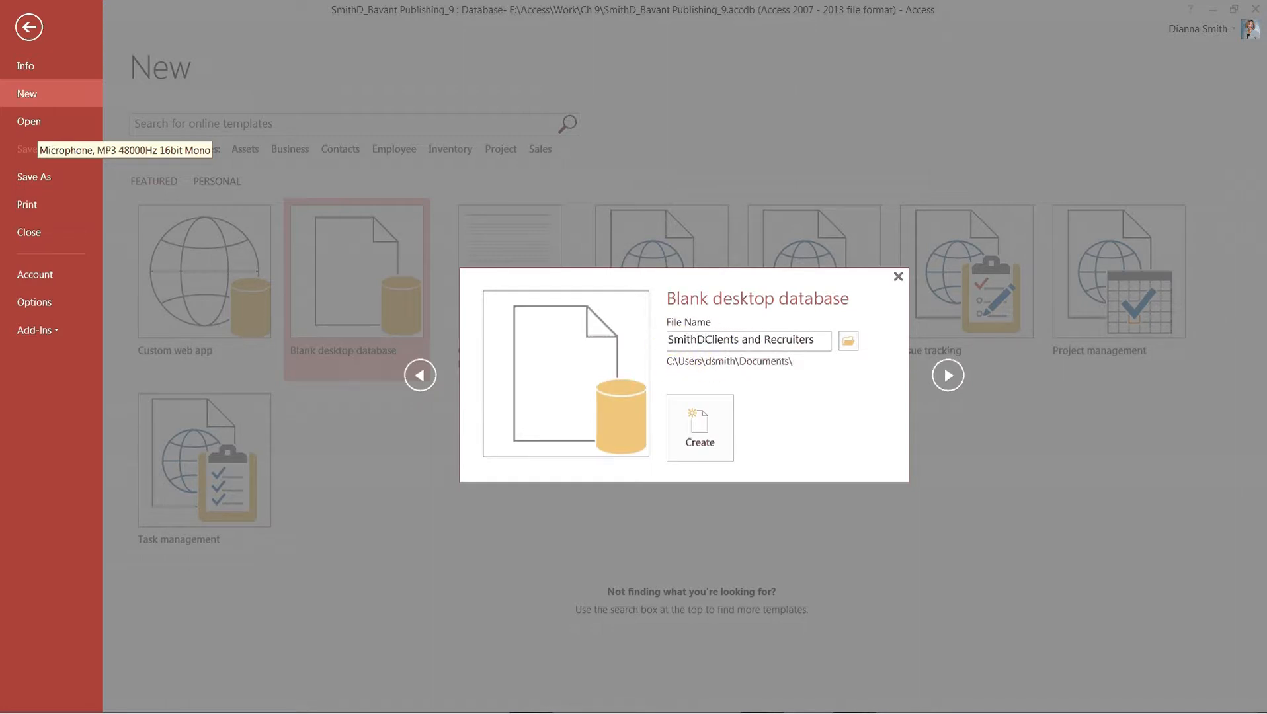
type("_")
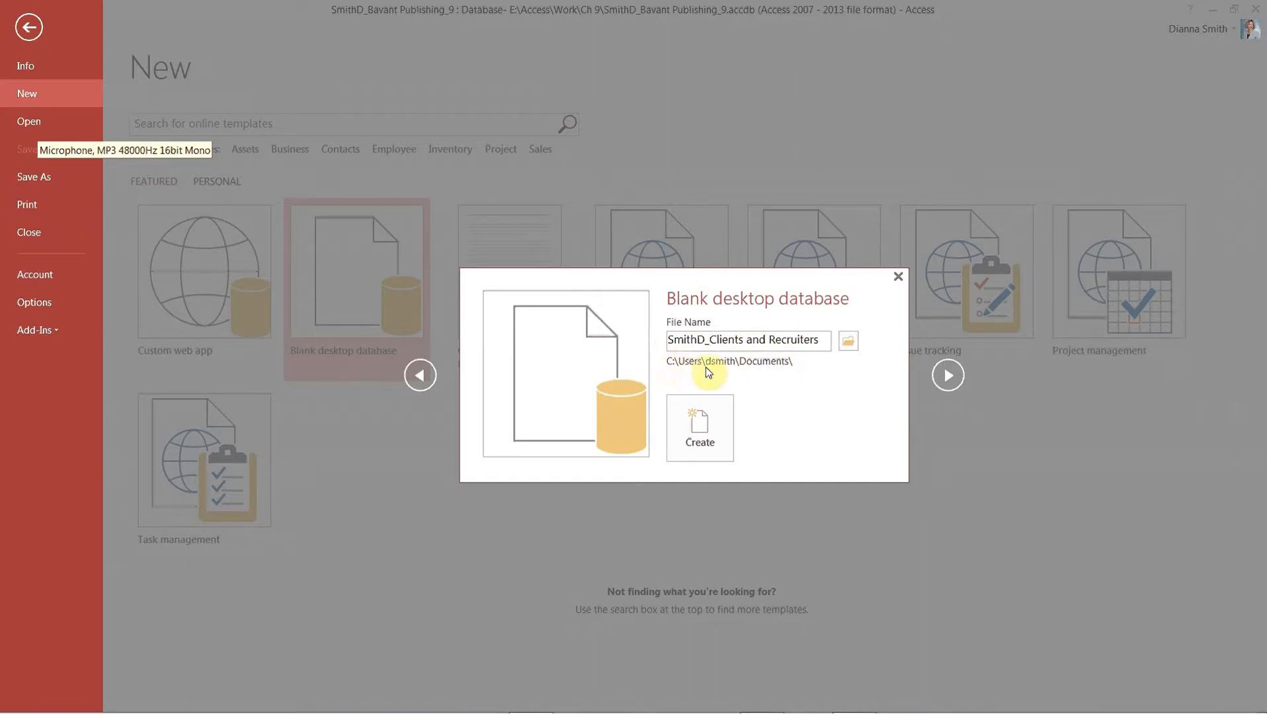
Set the database's save location to E:\Access\Work\Ch 9 and create the database
left_click(848, 341)
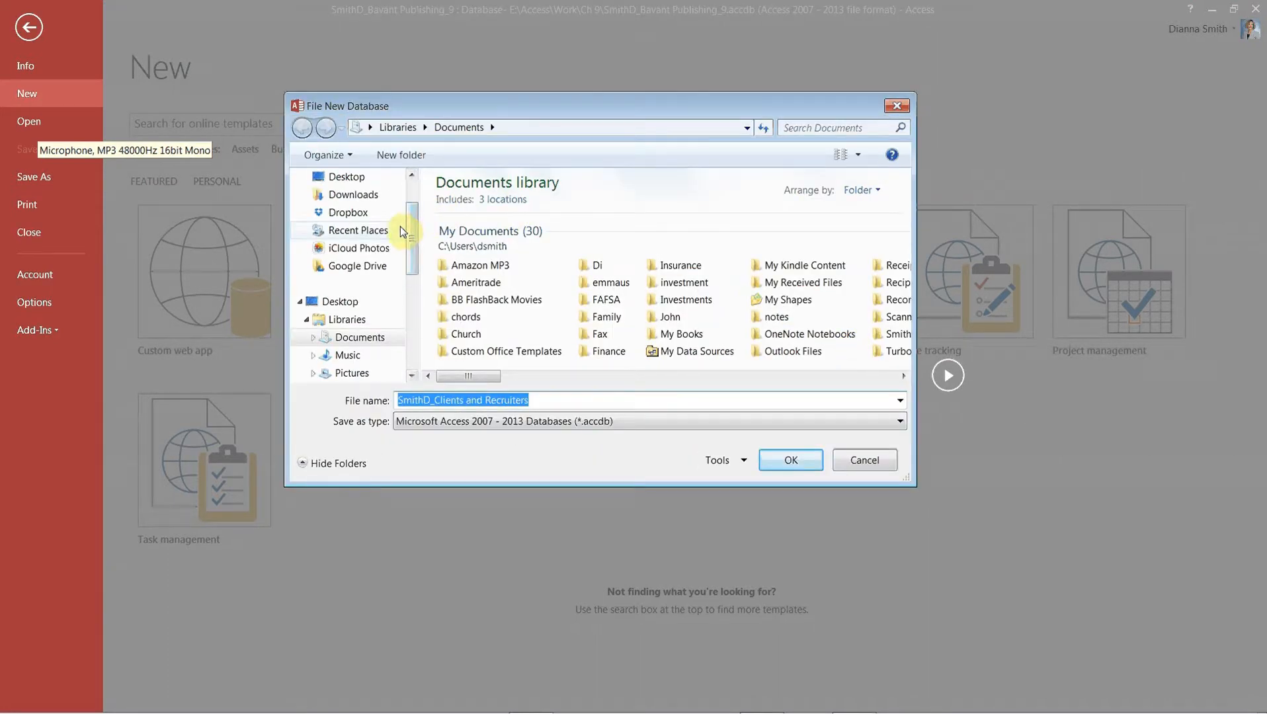
left_click_drag(410, 246, 411, 310)
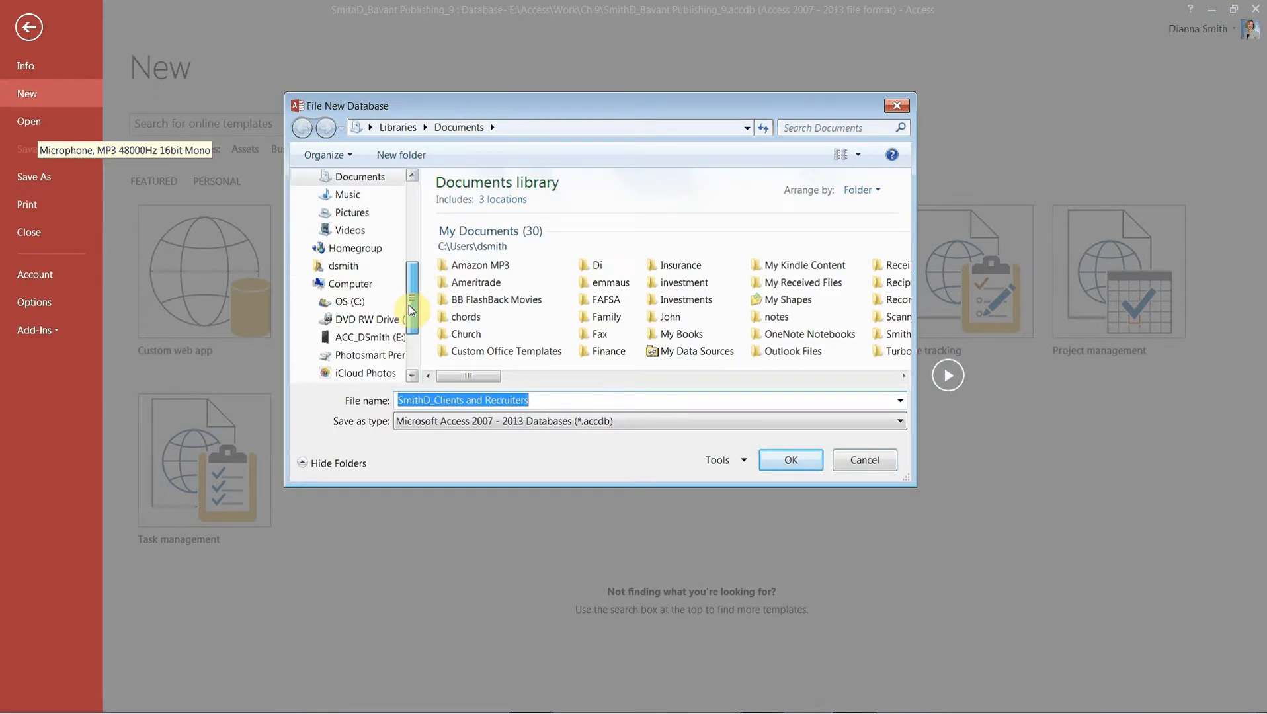
left_click(378, 338)
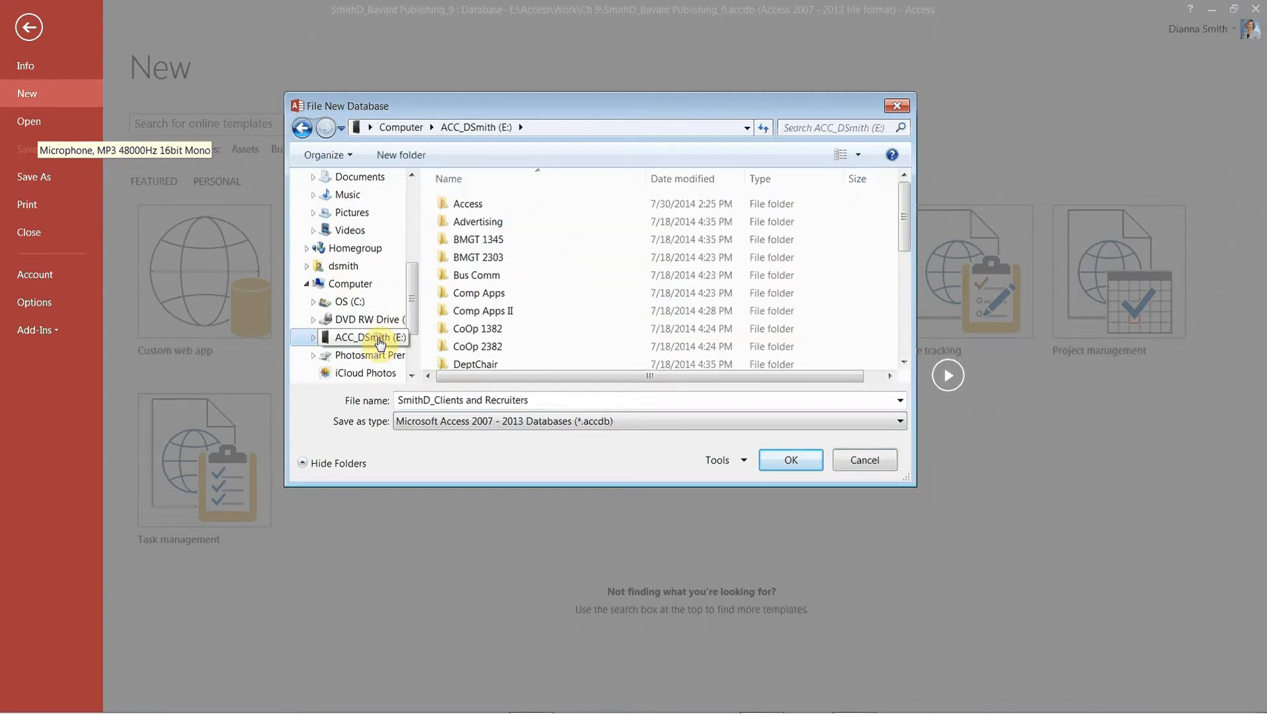
double_click(467, 204)
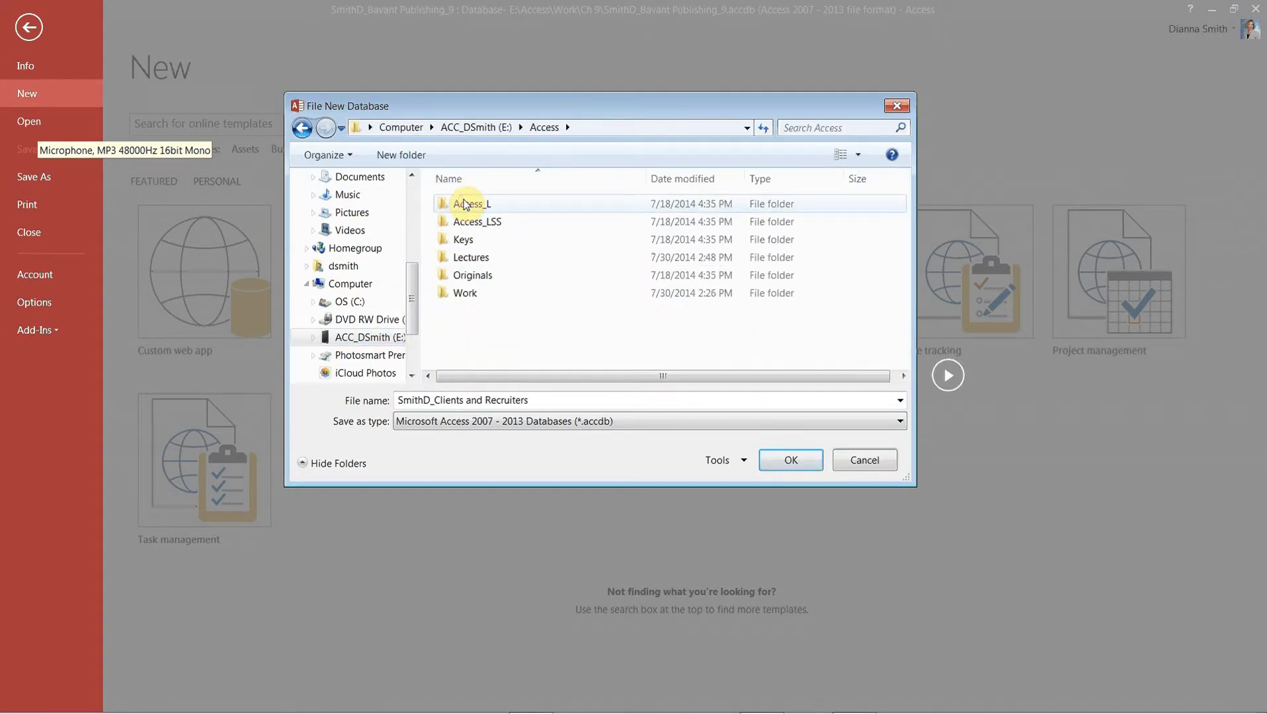
double_click(463, 295)
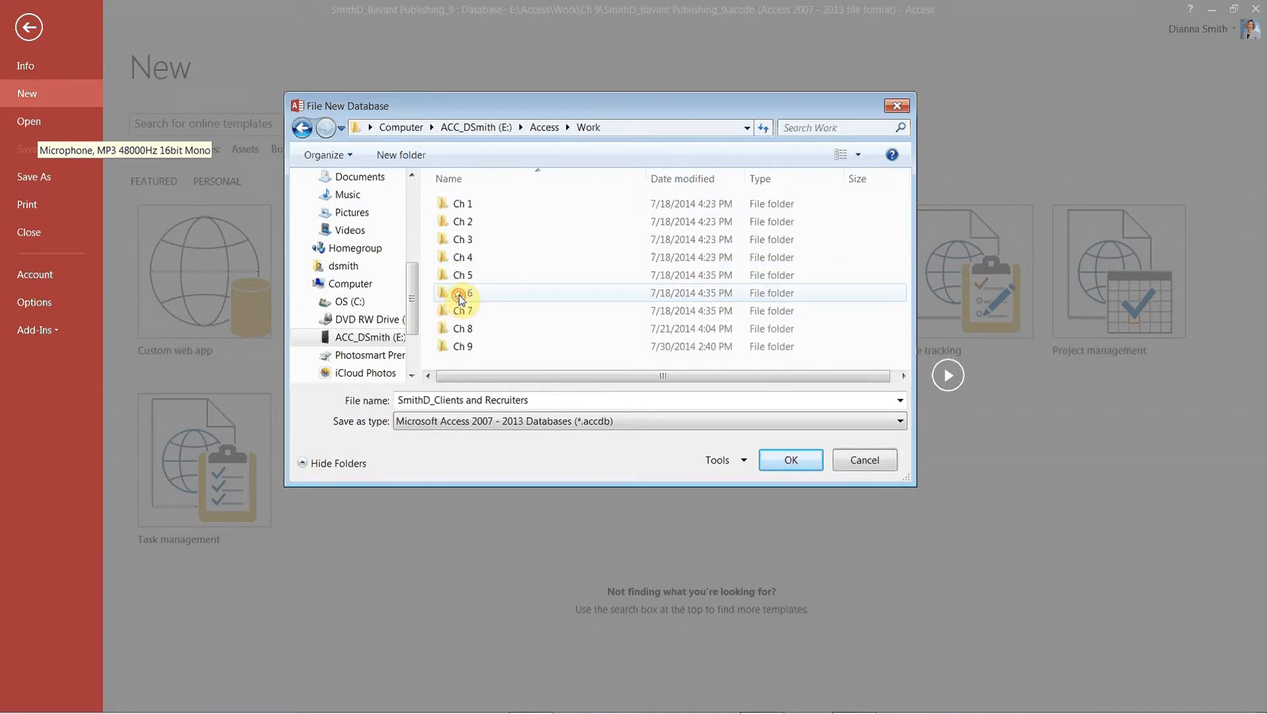
double_click(463, 347)
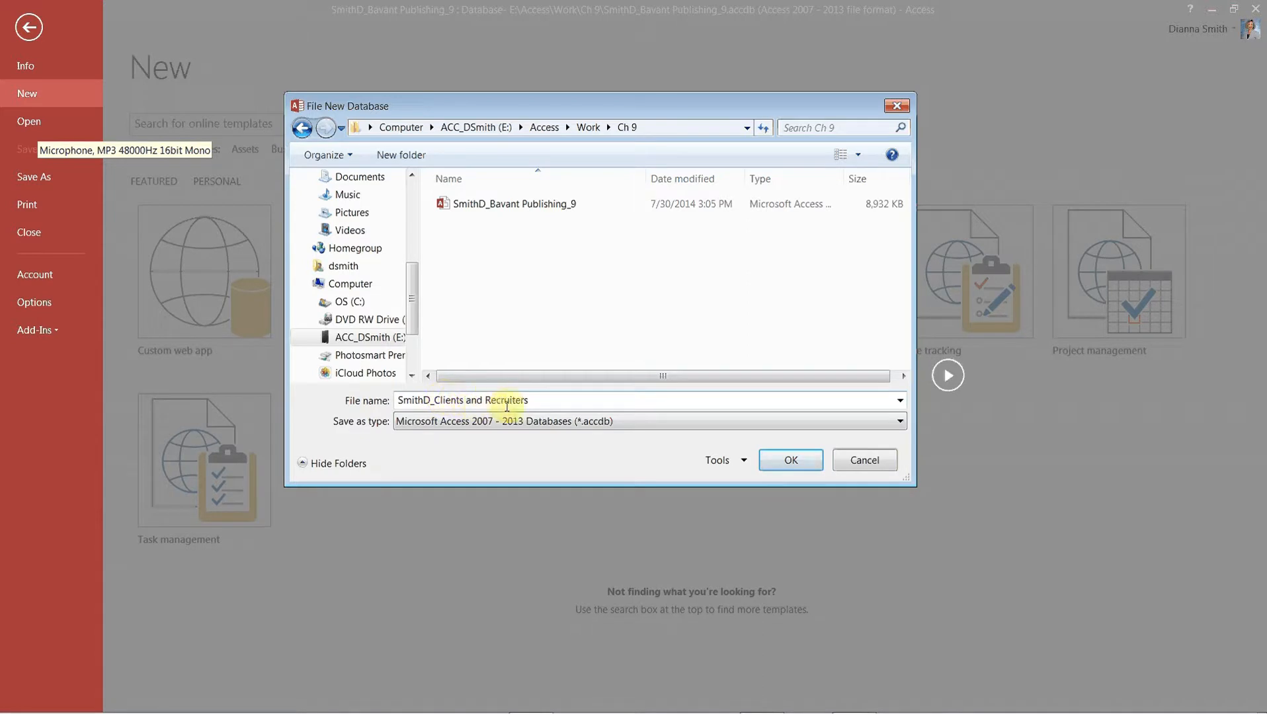
left_click(797, 464)
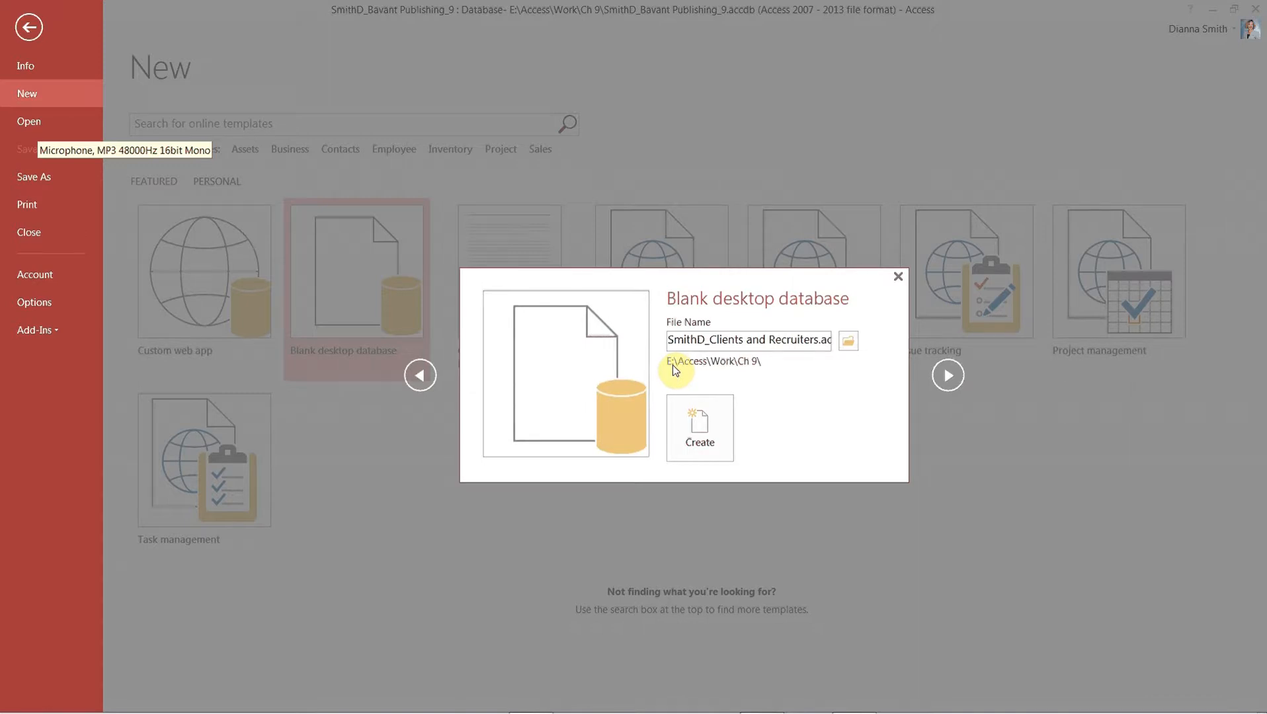
left_click(691, 437)
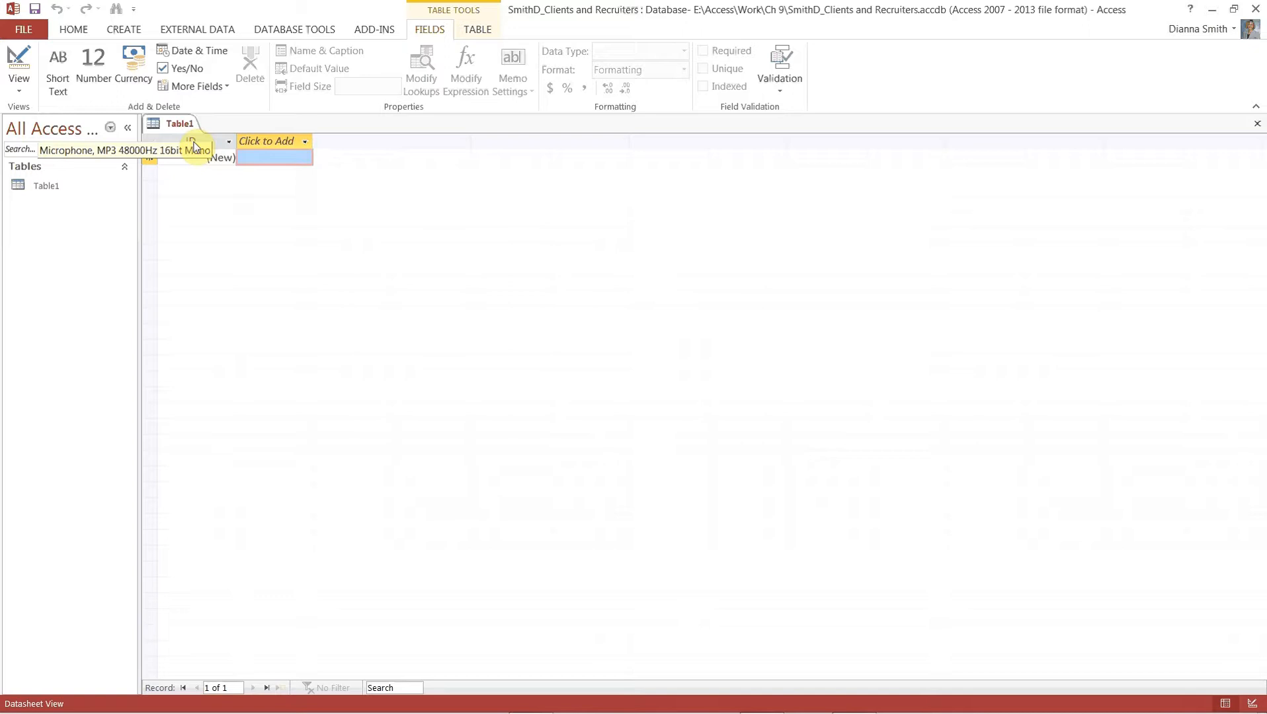
Add a Short Text field named Recruiter Number after the ID field in the new table
left_click(308, 142)
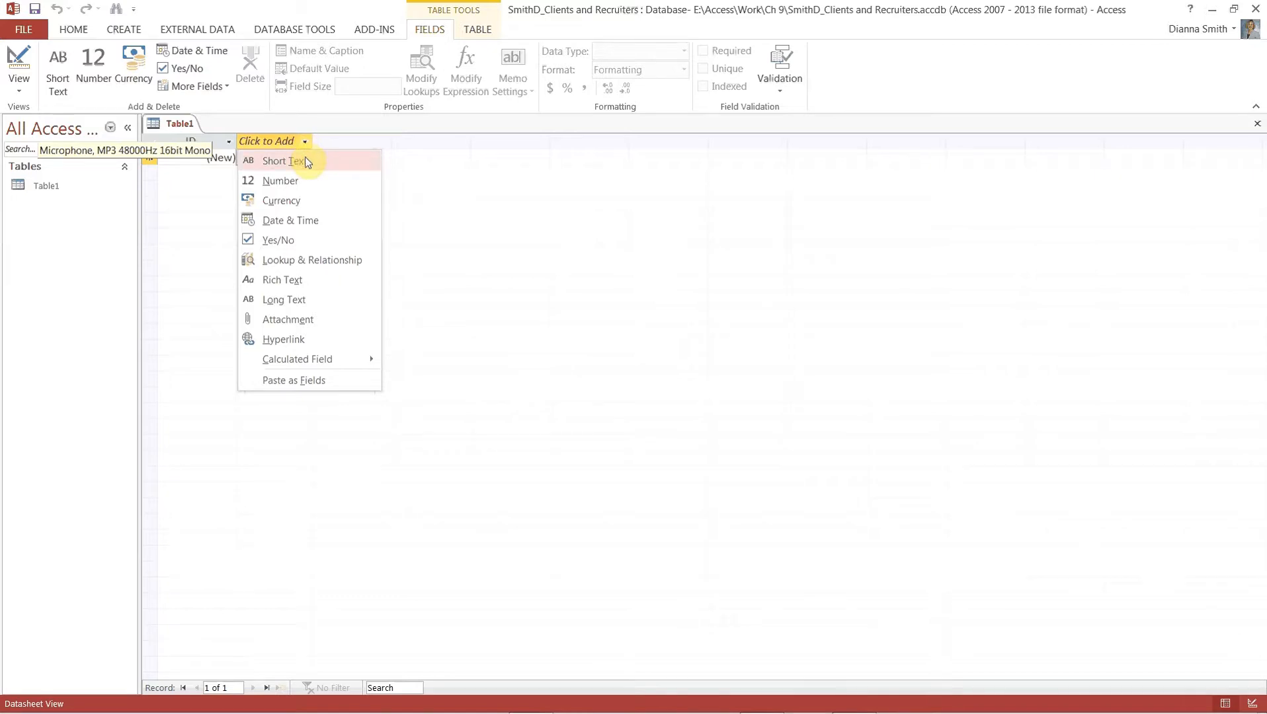
left_click(305, 159)
type("R")
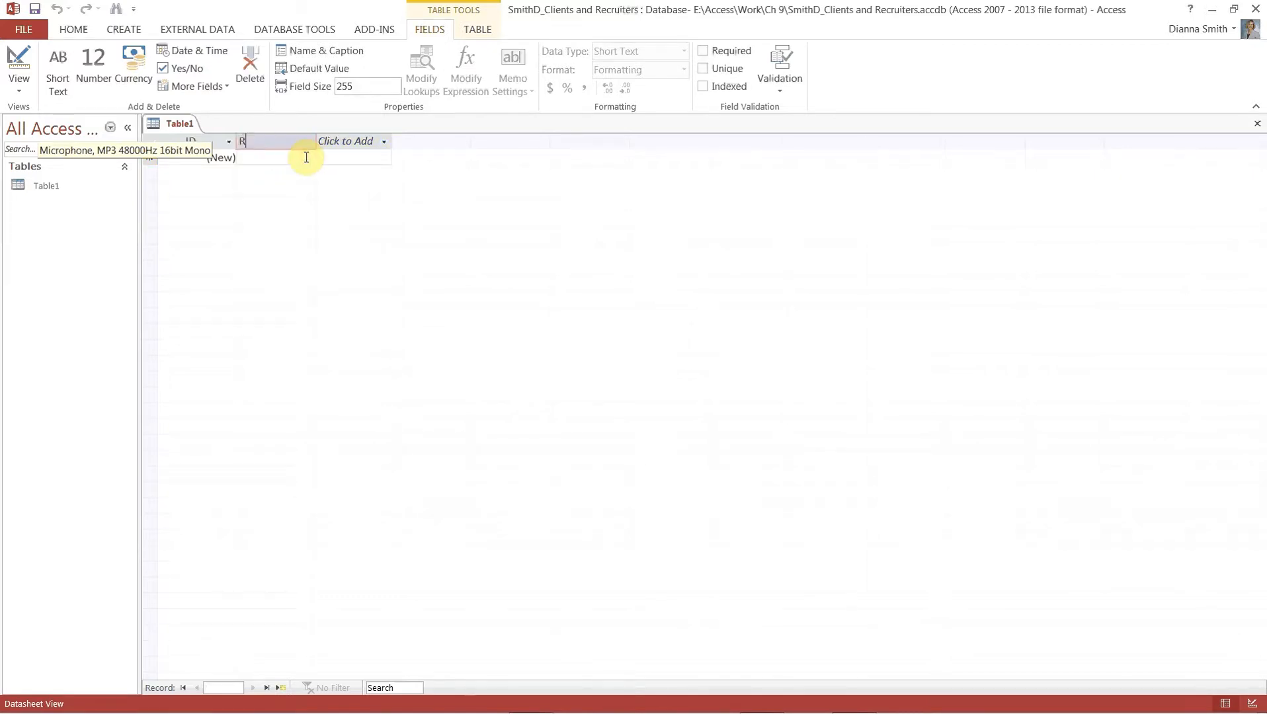
type("ecruiter Number")
left_click(306, 157)
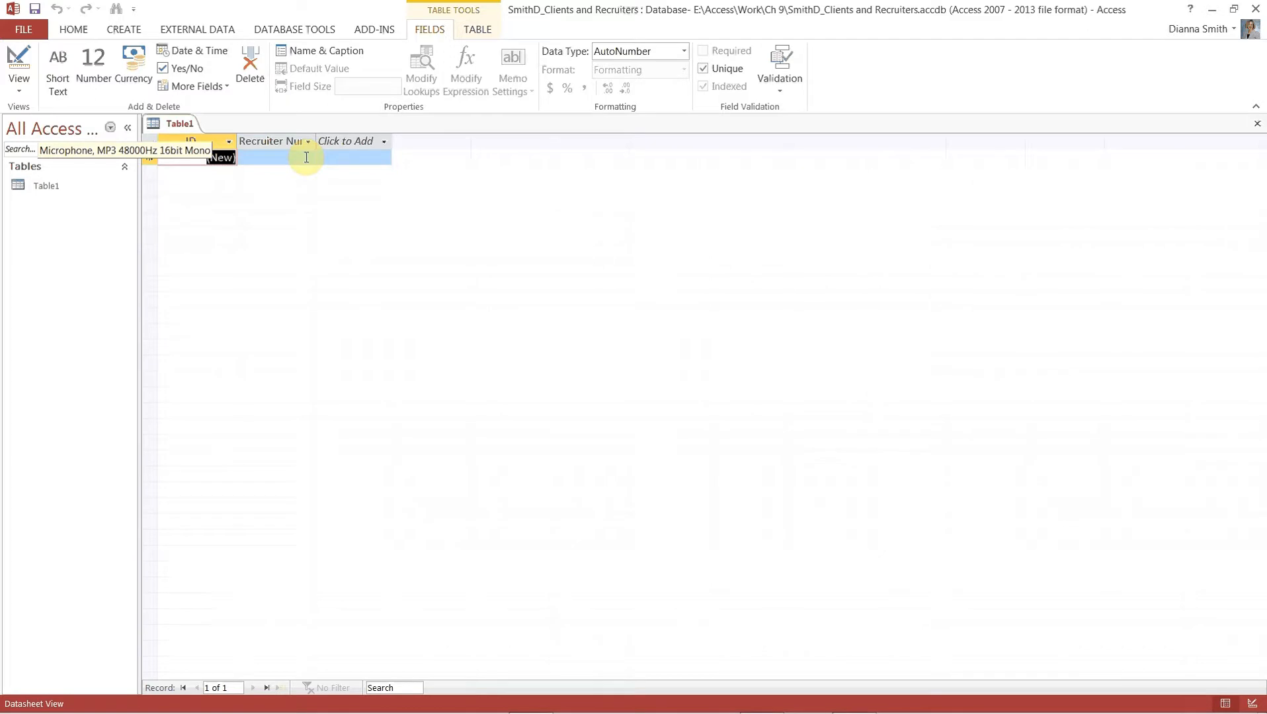
Set the Recruiter Number field's size to 2
left_click(306, 158)
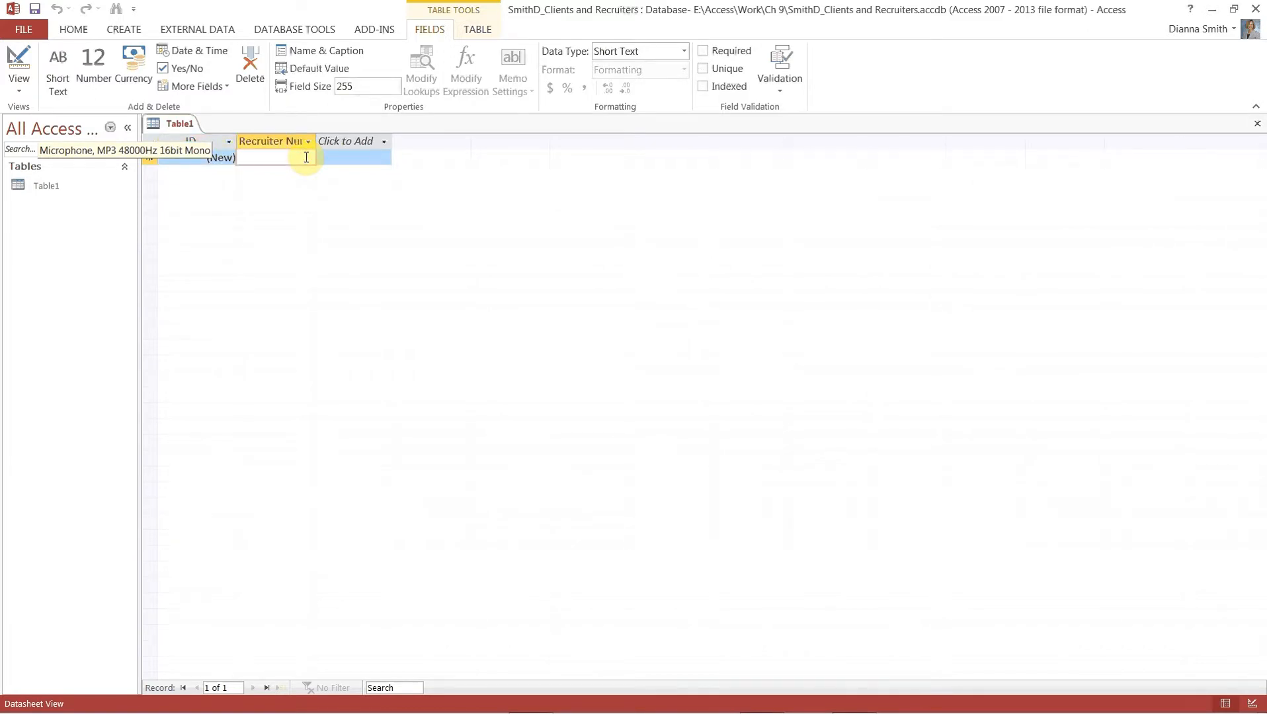
left_click(382, 90)
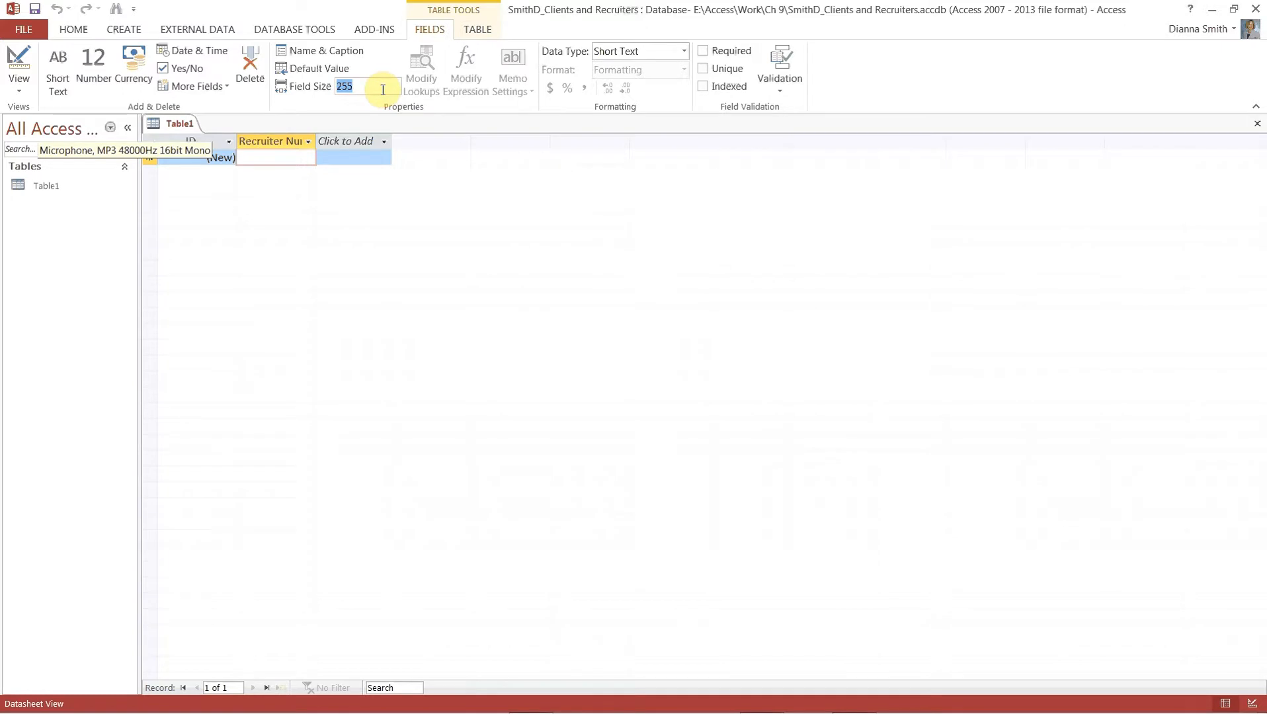
type("2")
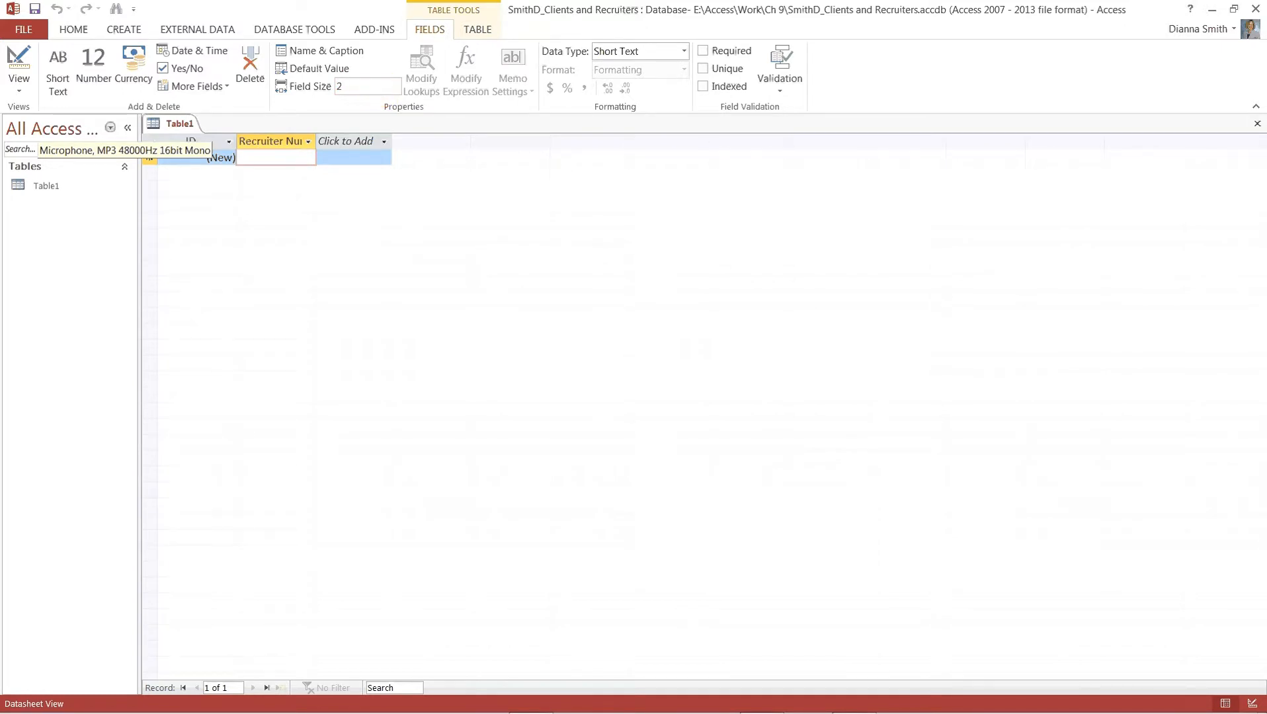
Make the Recruiter Number field required and unique
left_click(708, 49)
left_click(703, 68)
Insert the Name-Address Quick Start fields after the Recruiter Number field
left_click(359, 155)
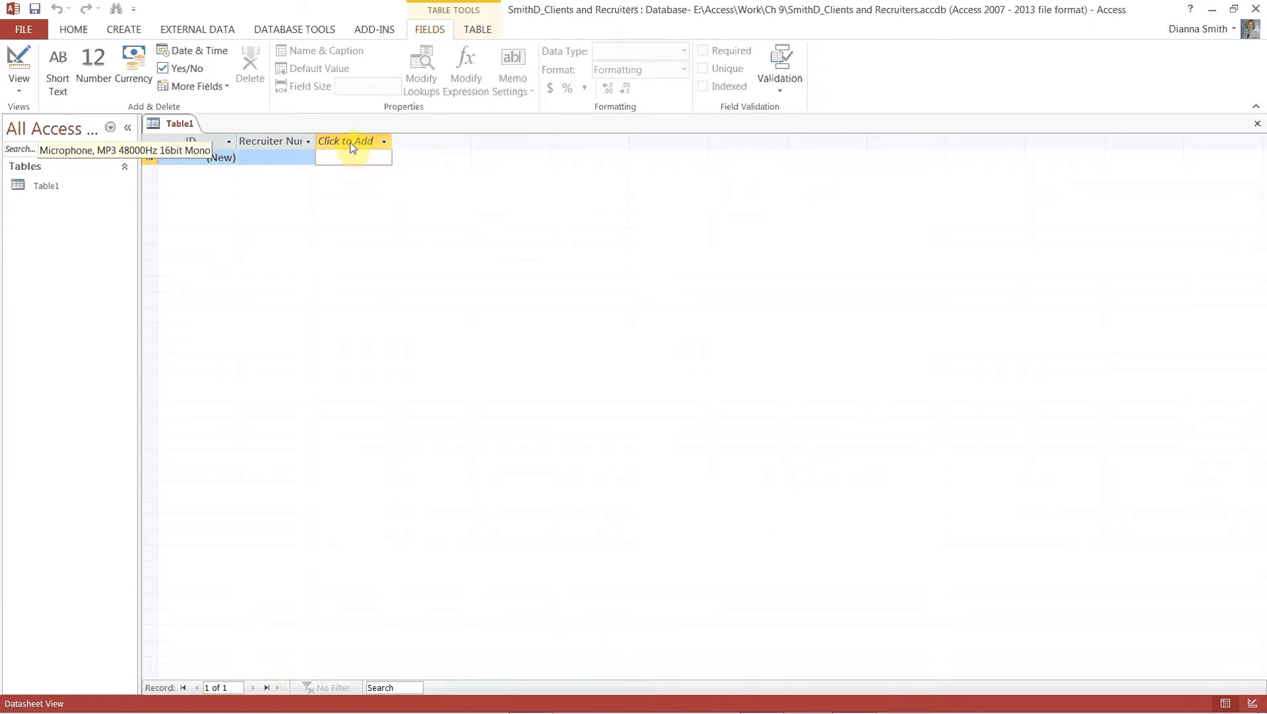
left_click(384, 143)
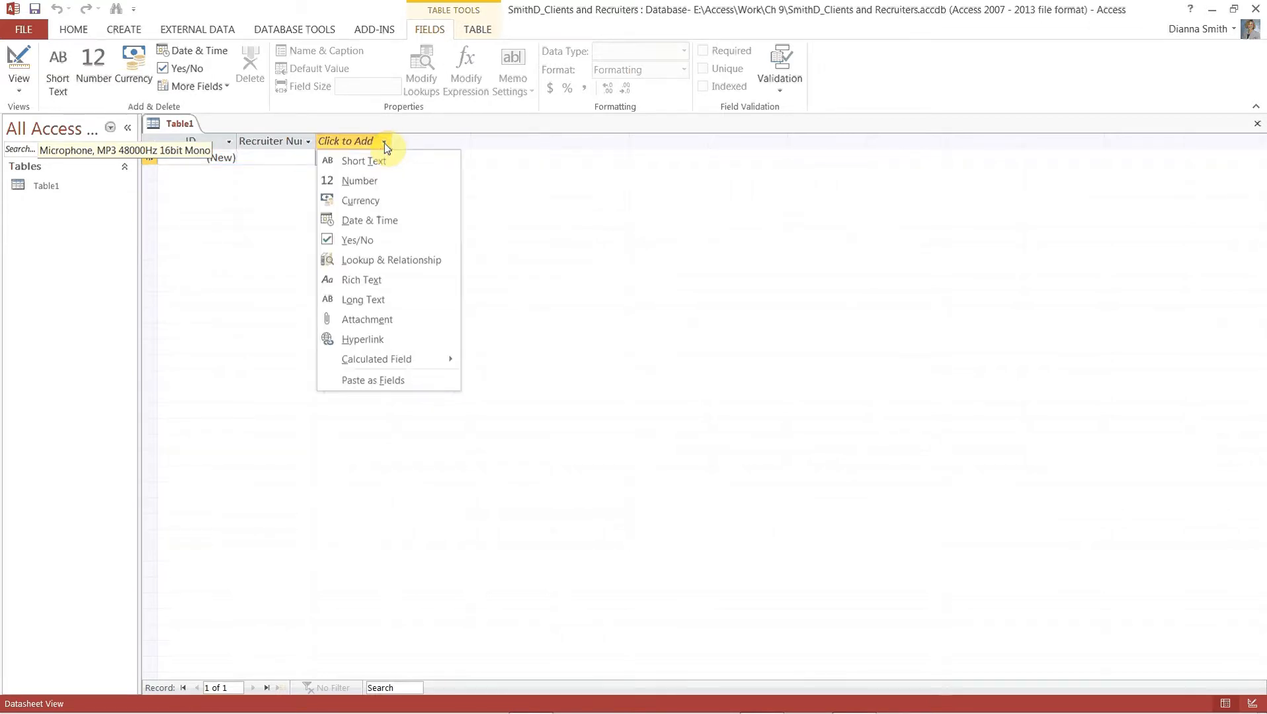
left_click(253, 294)
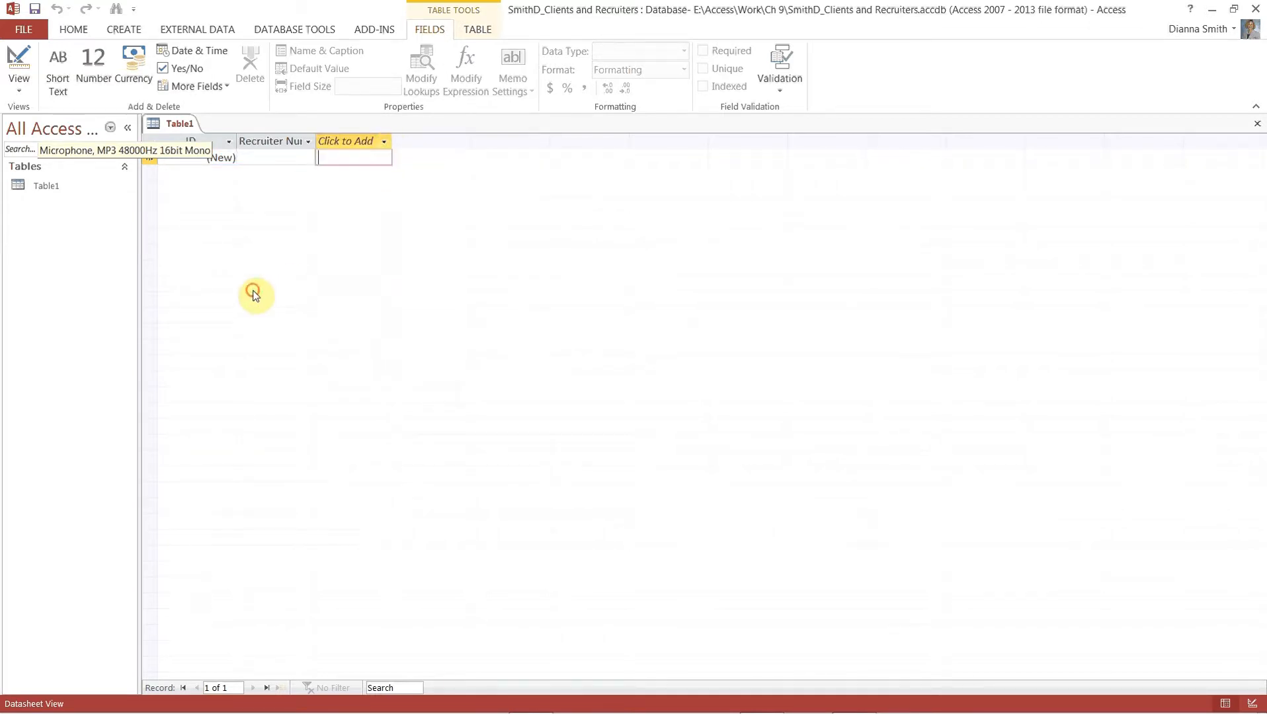
left_click(220, 93)
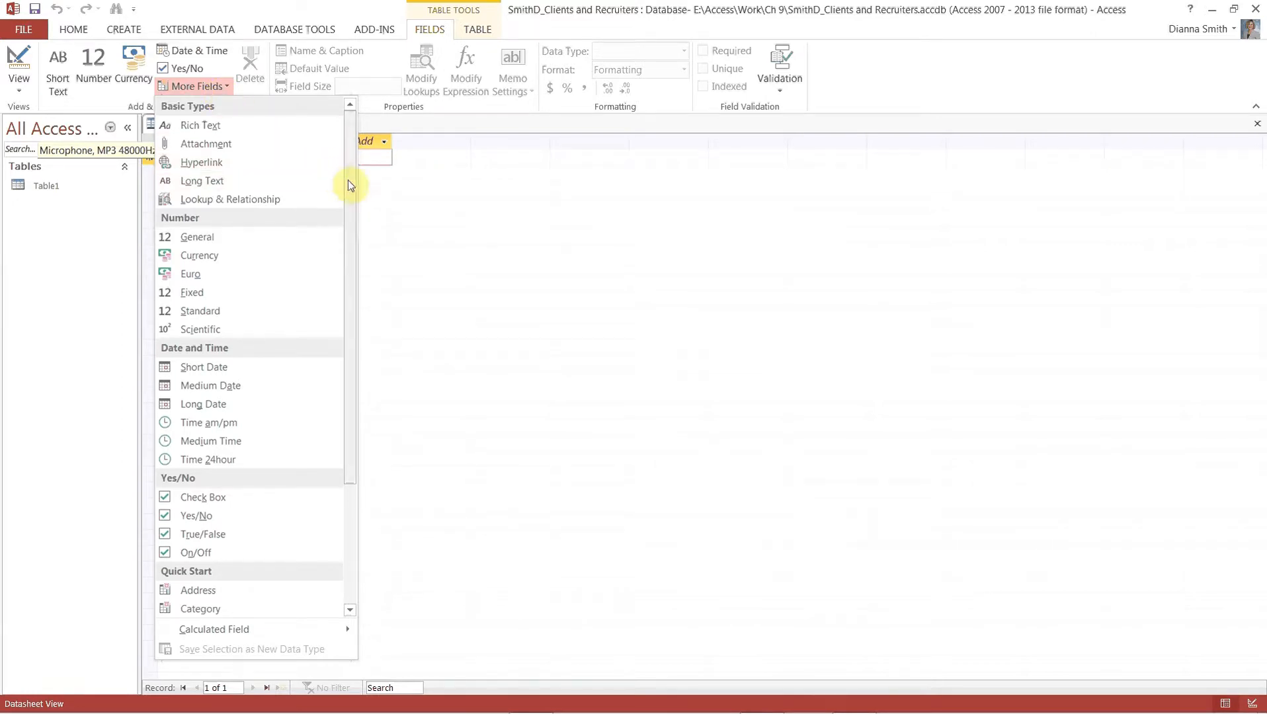
left_click_drag(347, 180, 353, 329)
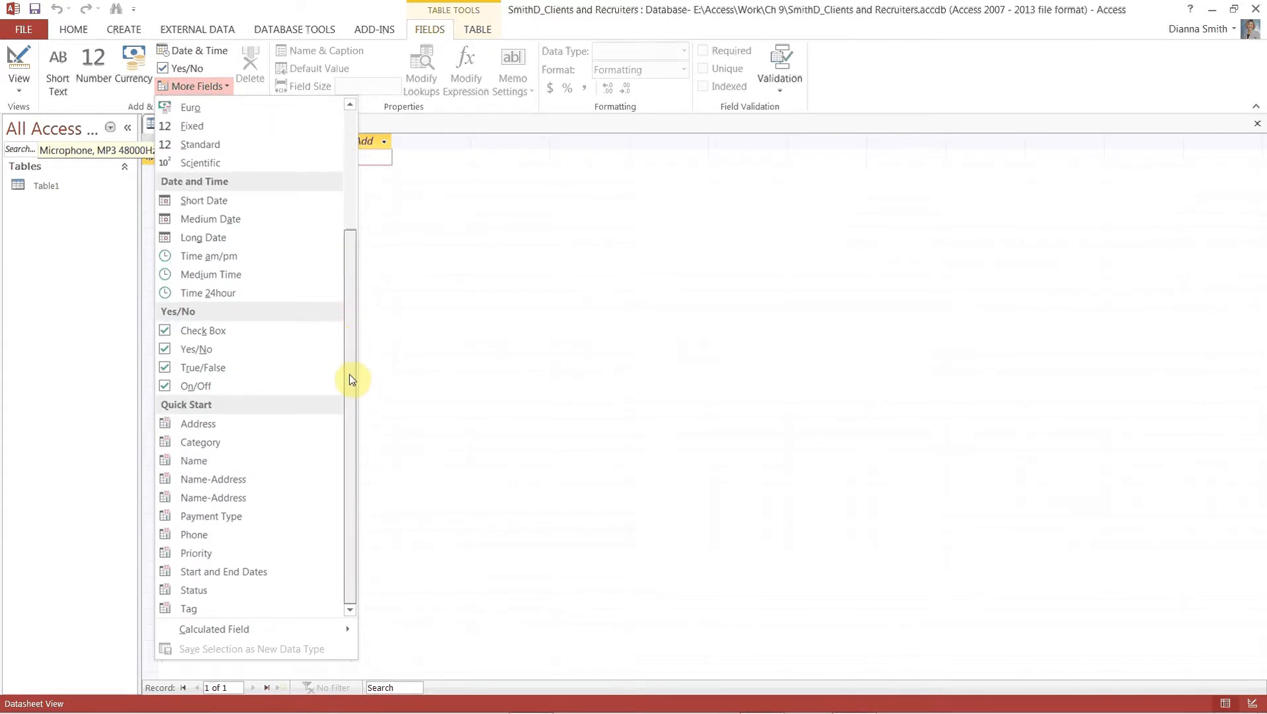
left_click(194, 483)
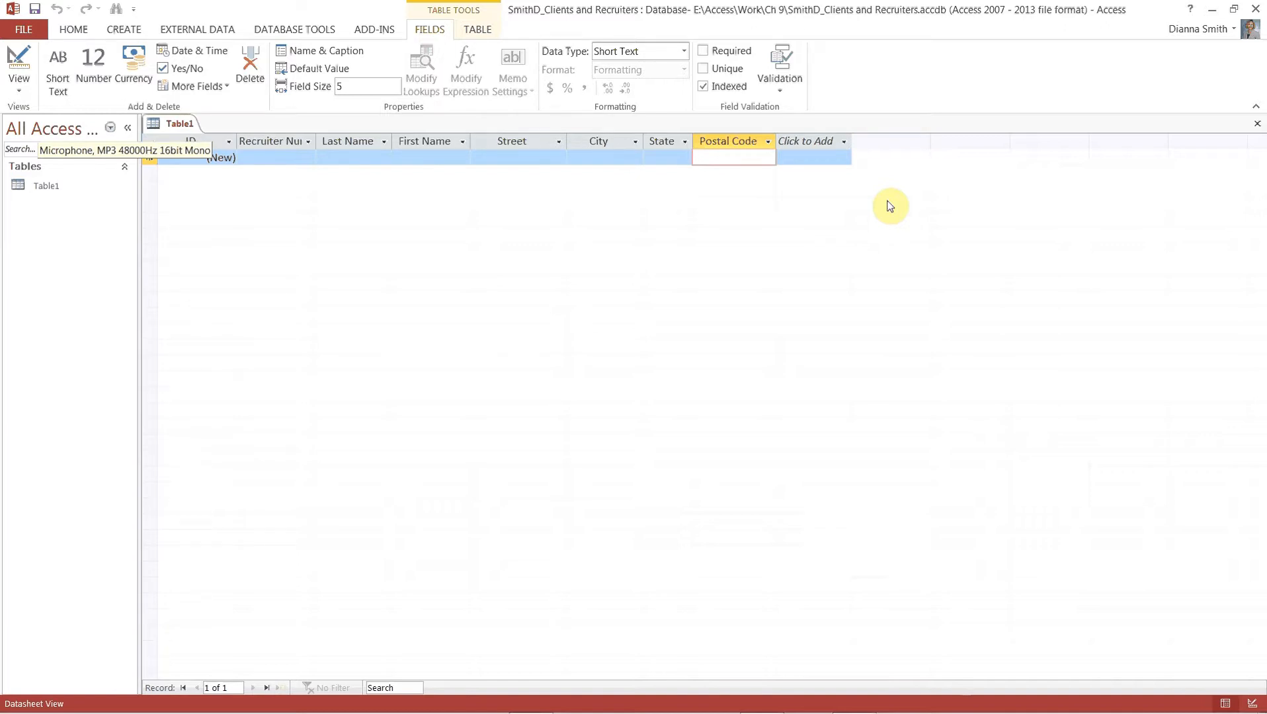
Add a Number field named Rate after the Postal Code field
left_click(843, 143)
left_click(818, 179)
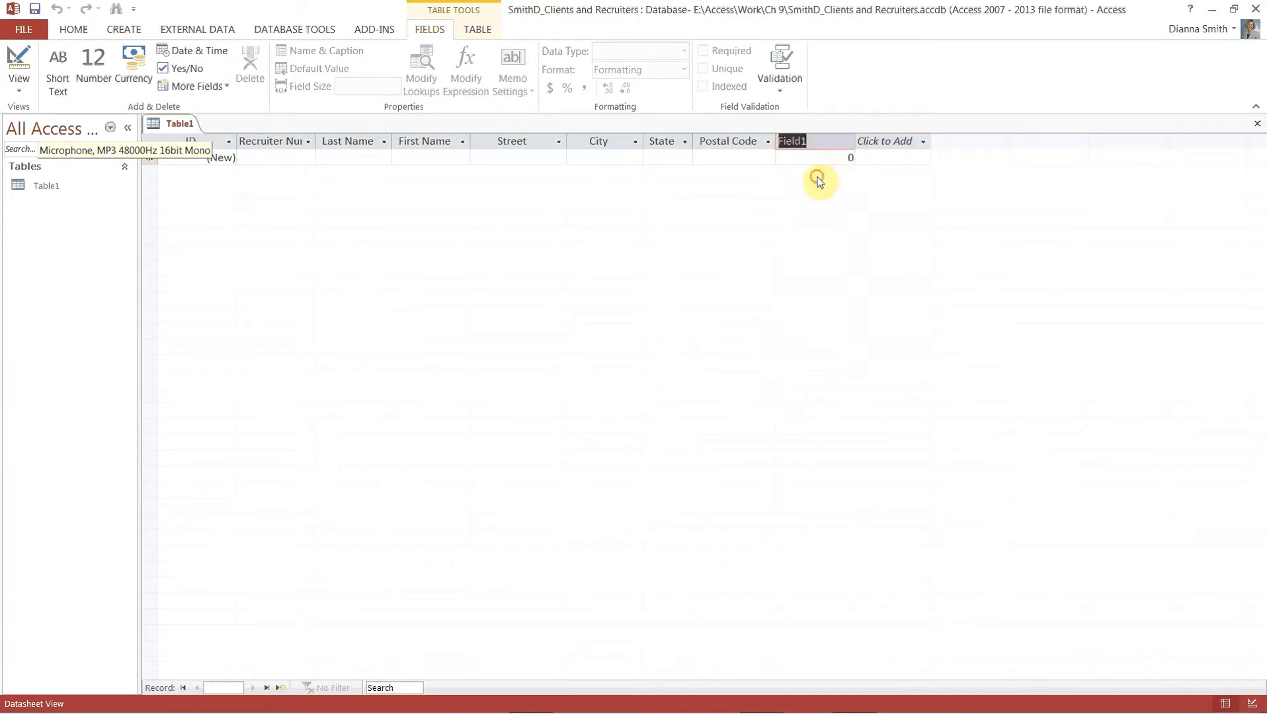
type("Rate")
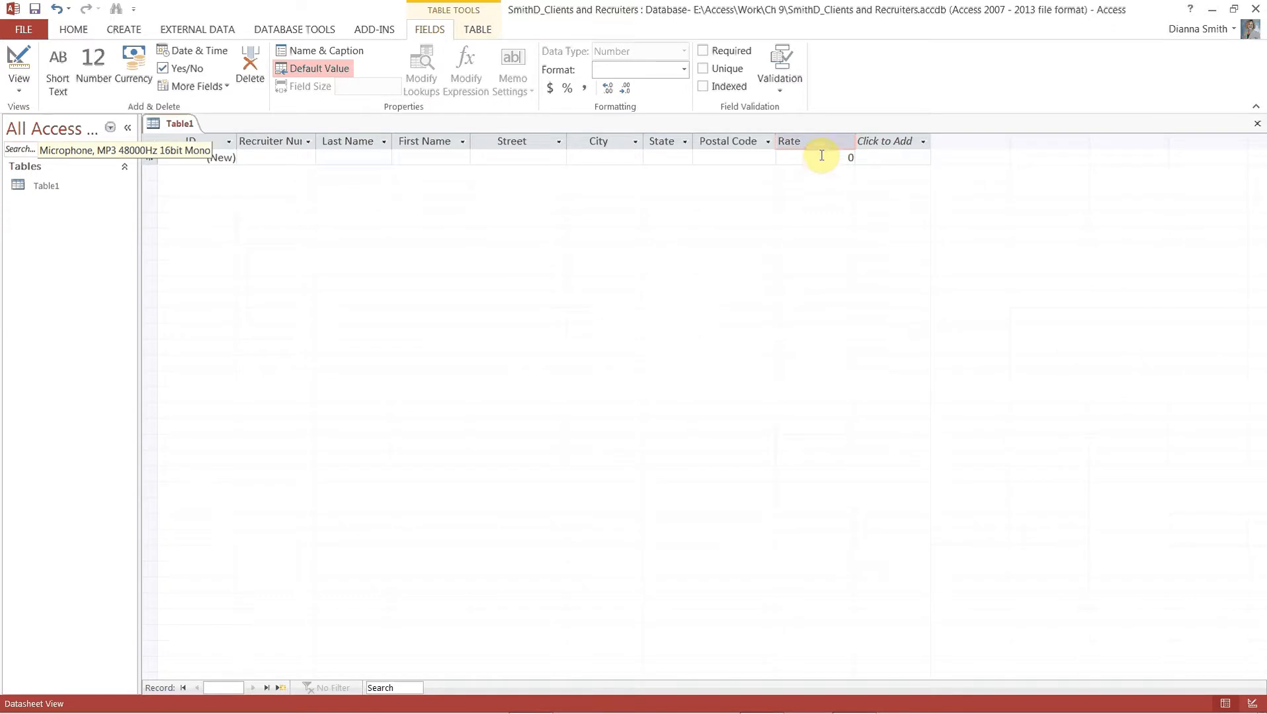
left_click(820, 154)
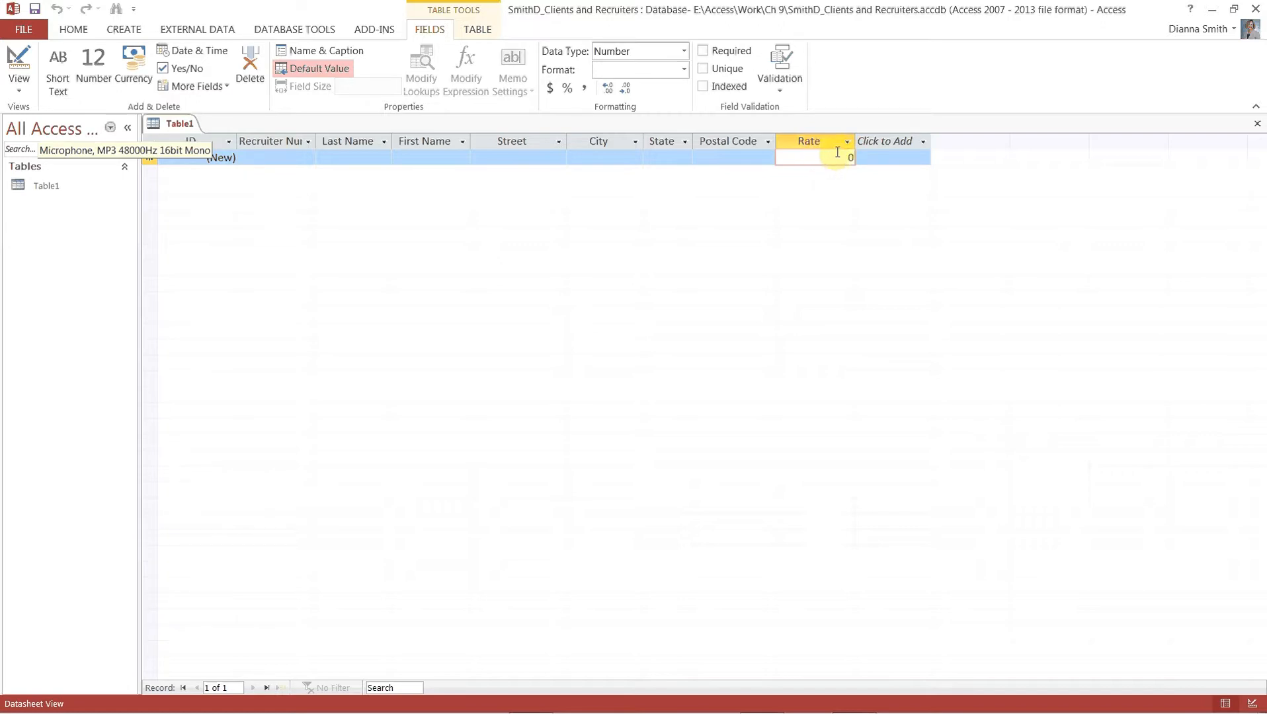
Add a Currency field named Commission after the Rate field
left_click(922, 145)
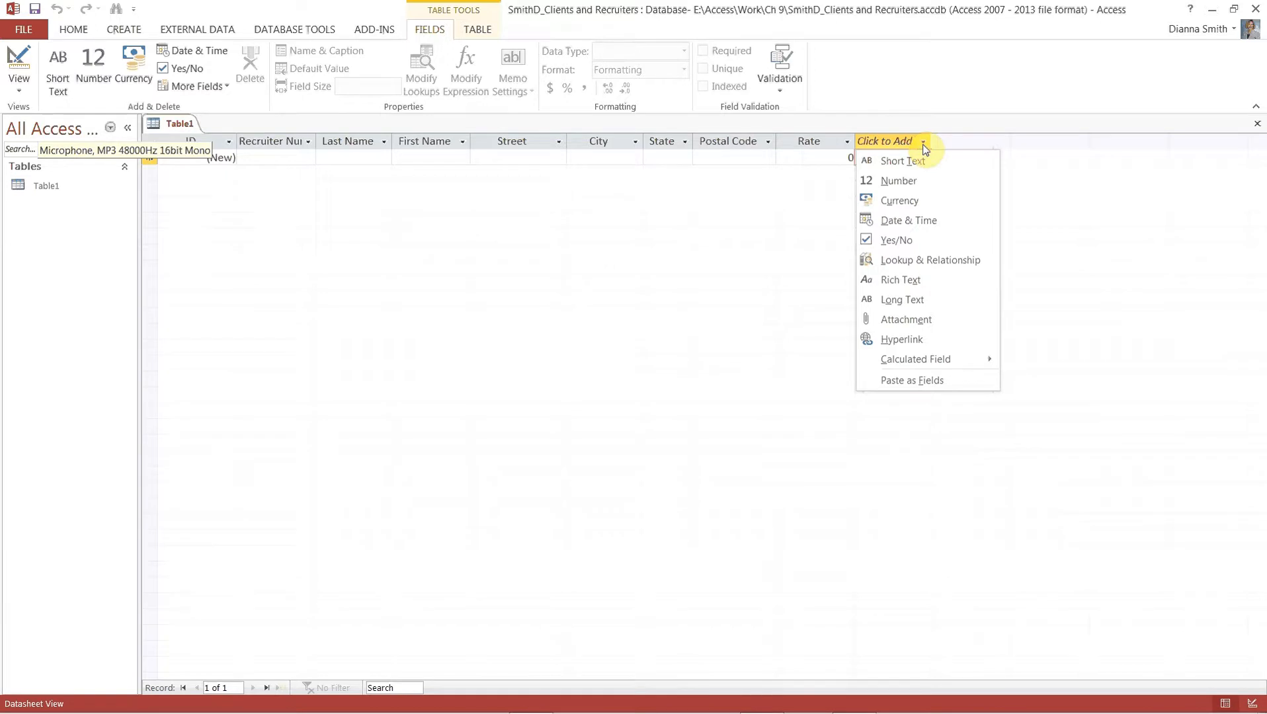
left_click(916, 207)
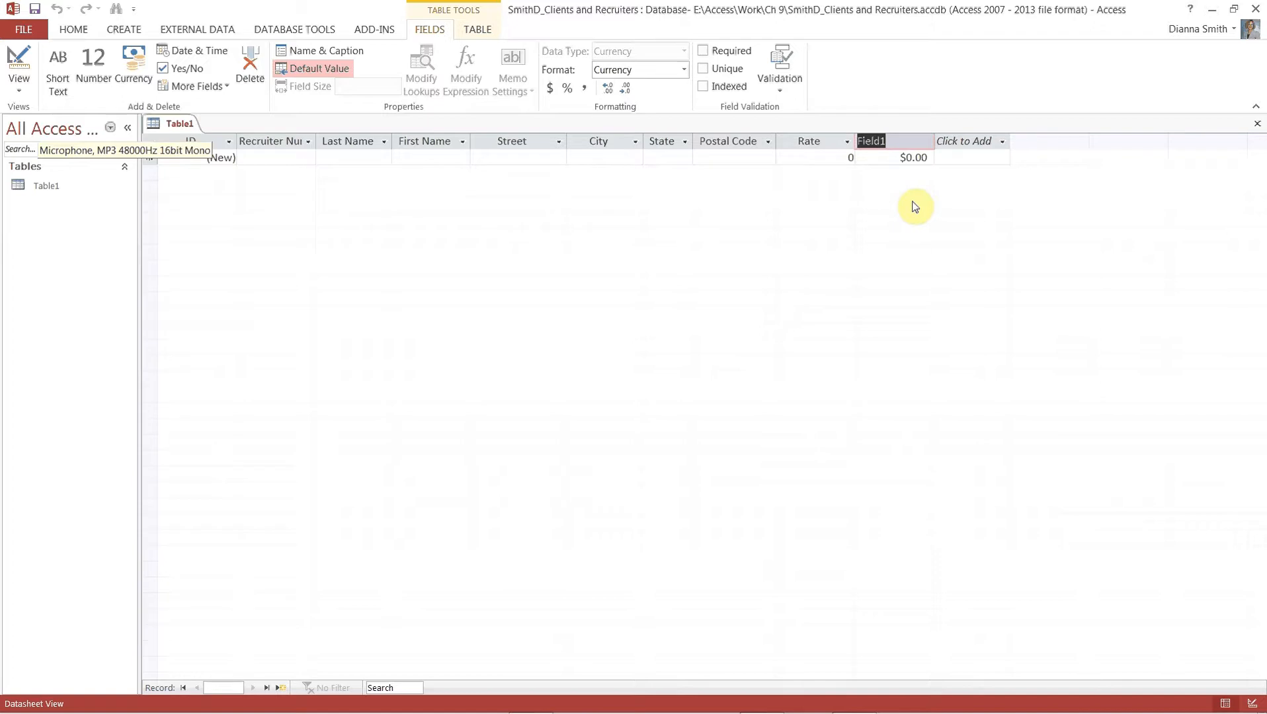
type("Commission")
left_click(891, 158)
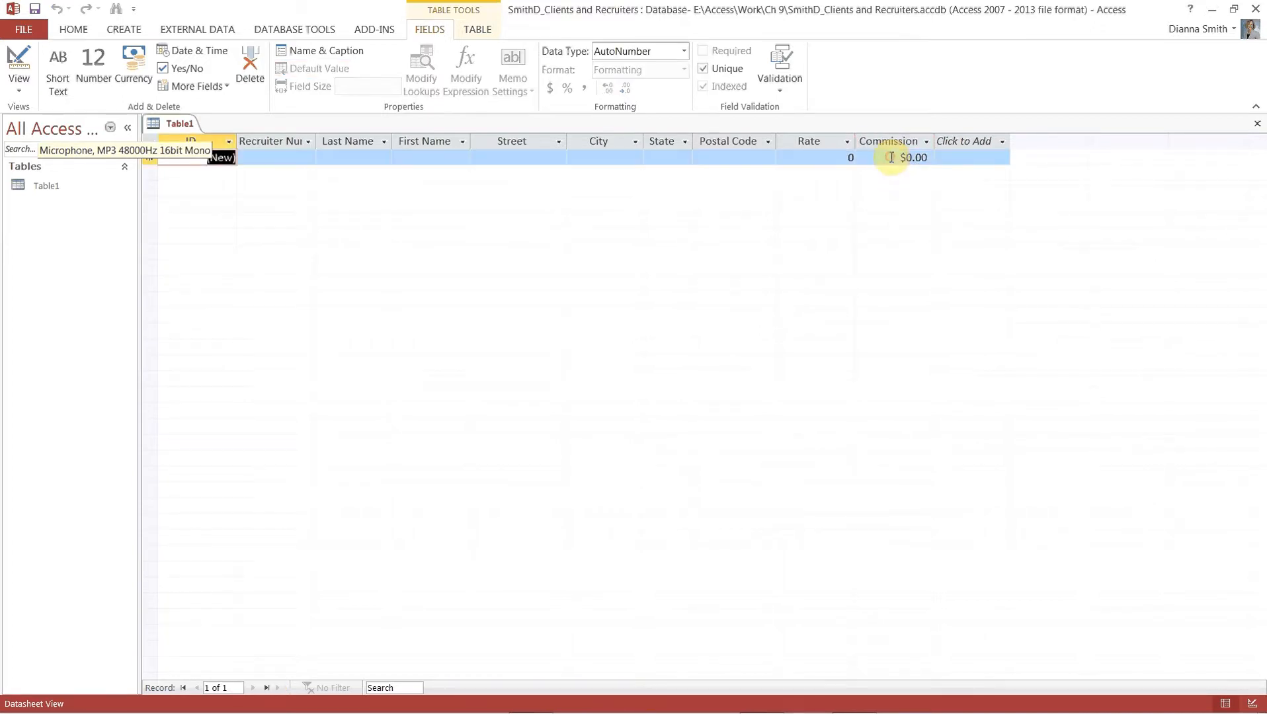
left_click(891, 157)
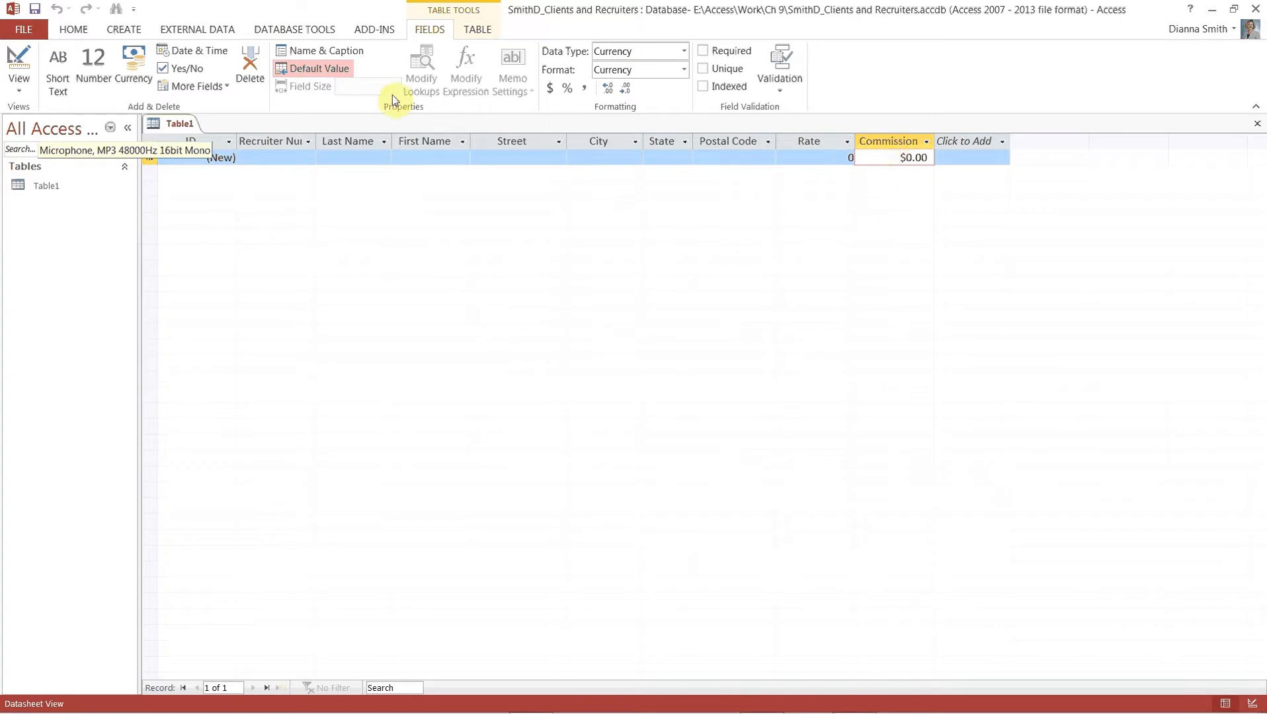
Switch the new table to Design view, saving it with the name Recruiter
left_click(18, 70)
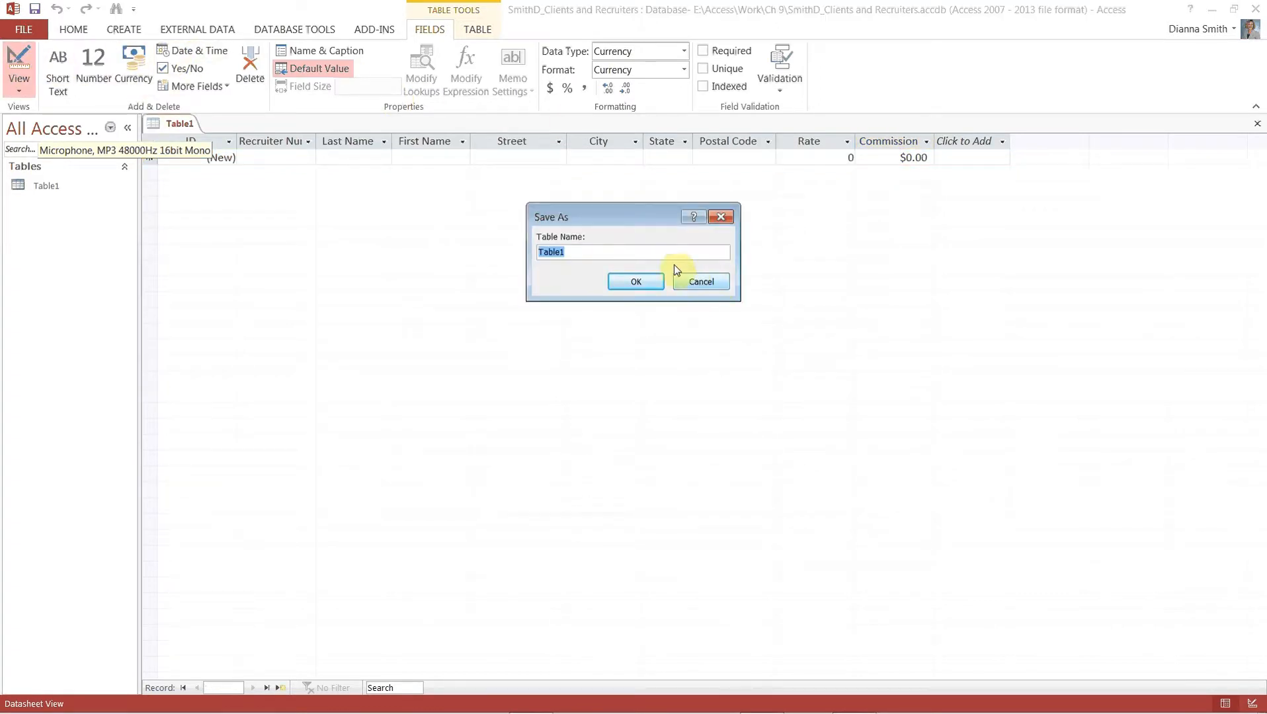
type("Recruiter")
left_click(635, 282)
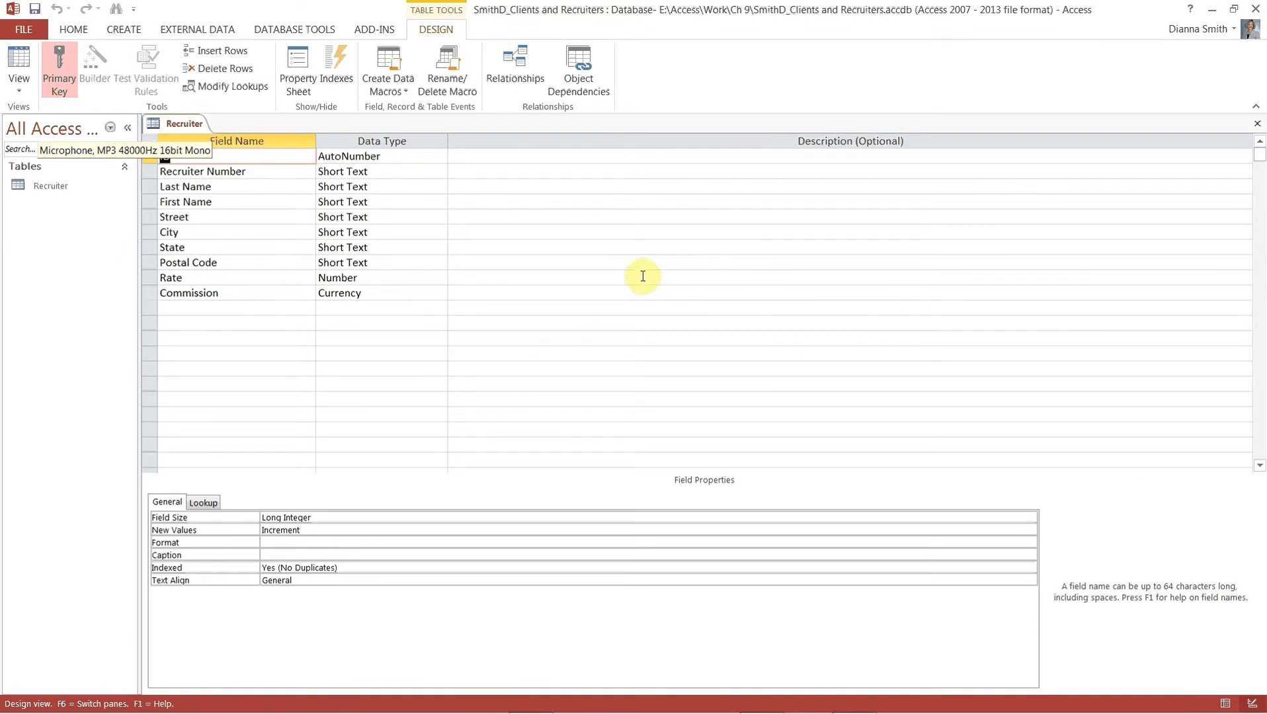
Set the Rate field's size to Single, then close the Recruiter table and save its design changes
left_click(382, 281)
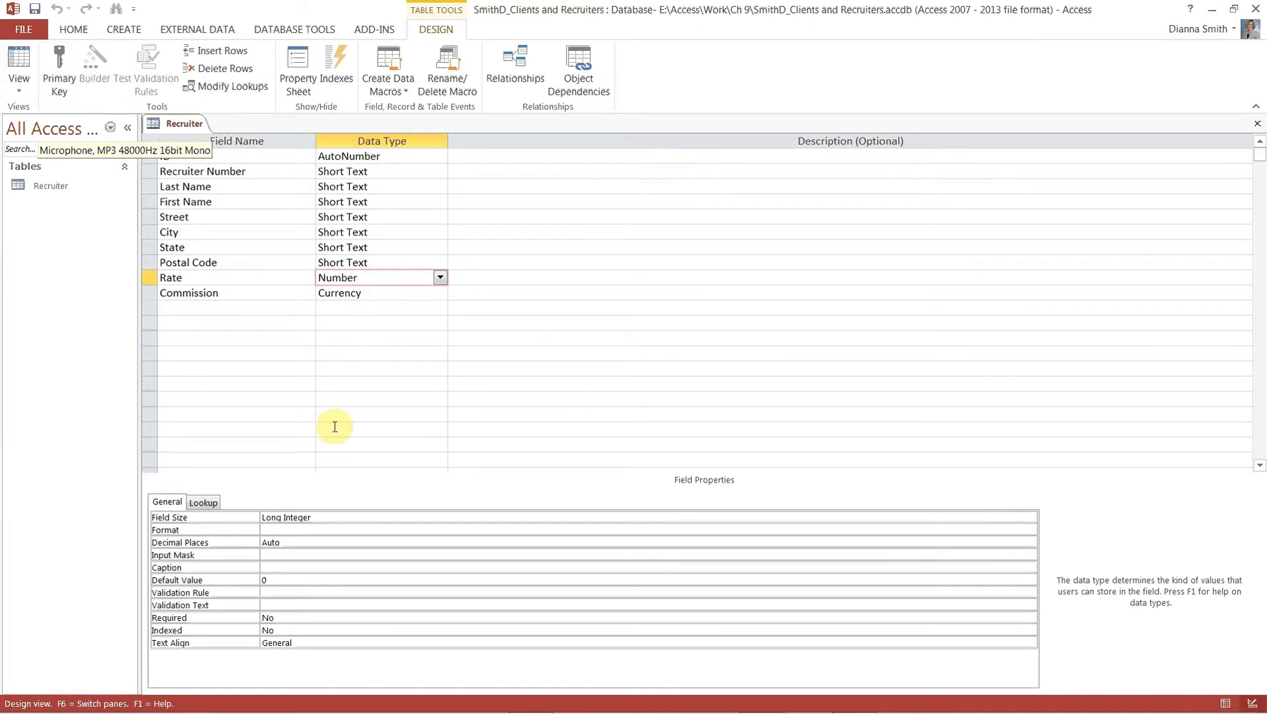
left_click(532, 521)
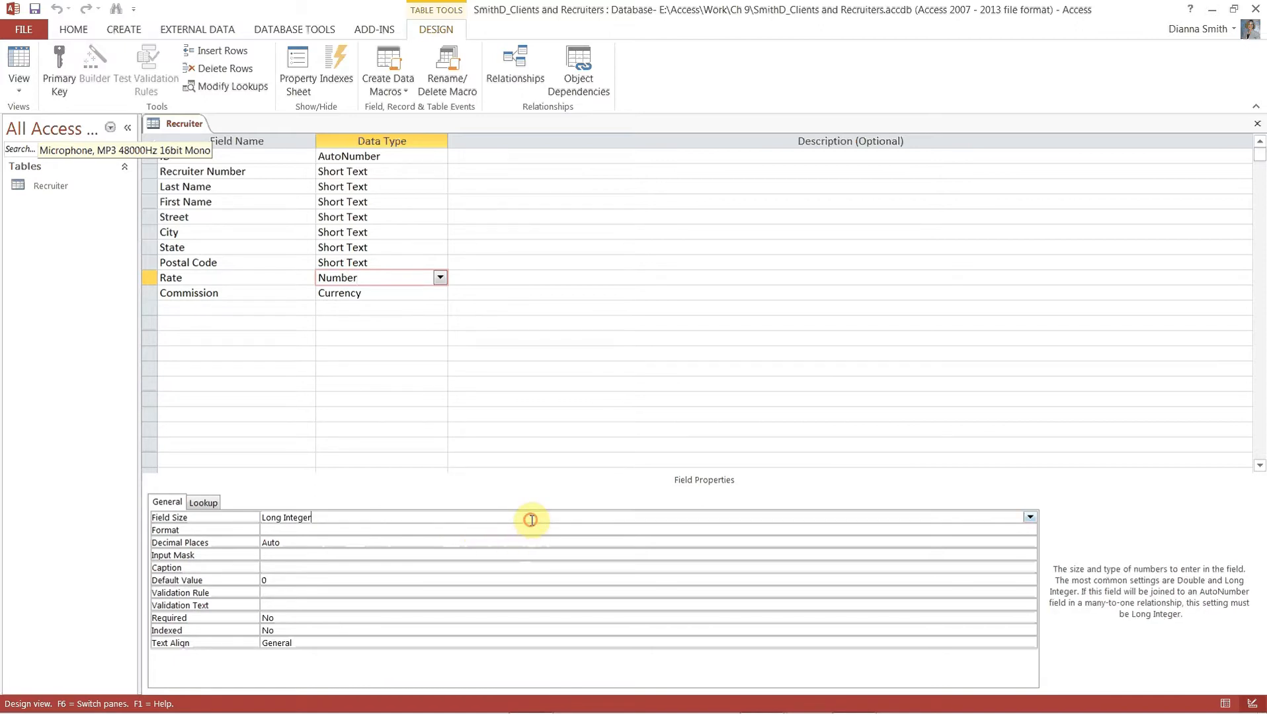
left_click(1030, 518)
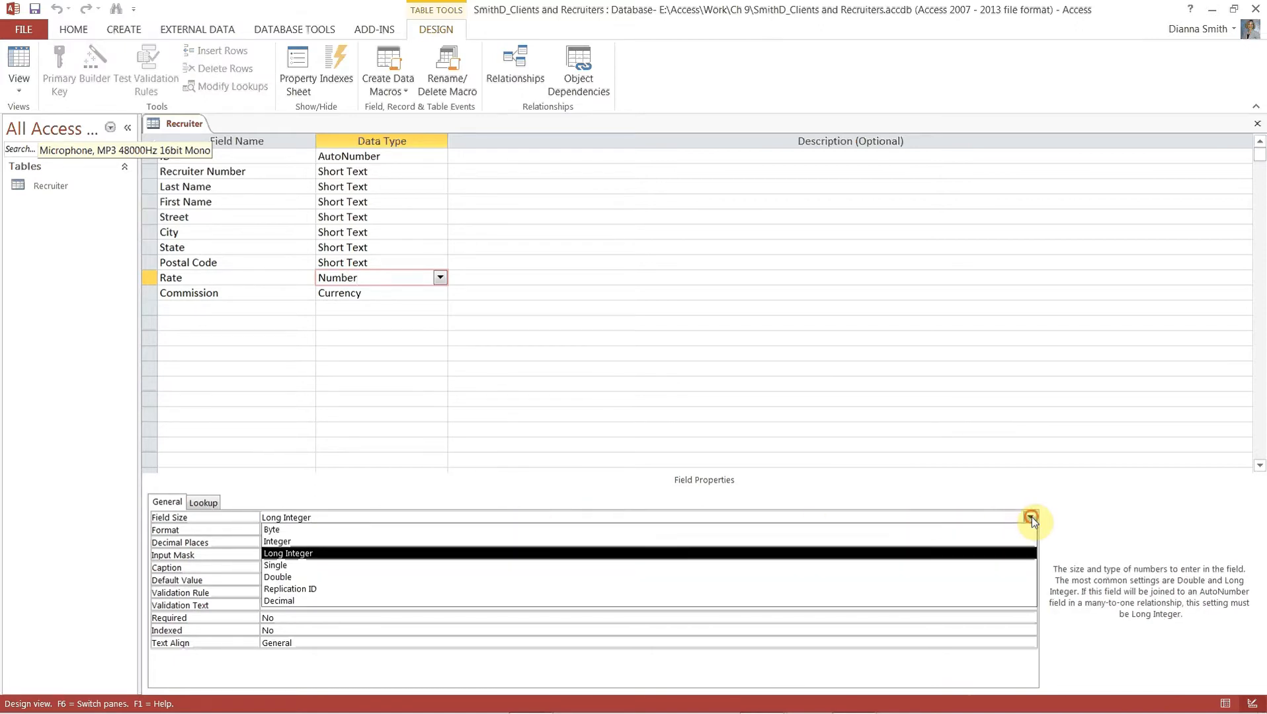
left_click(717, 565)
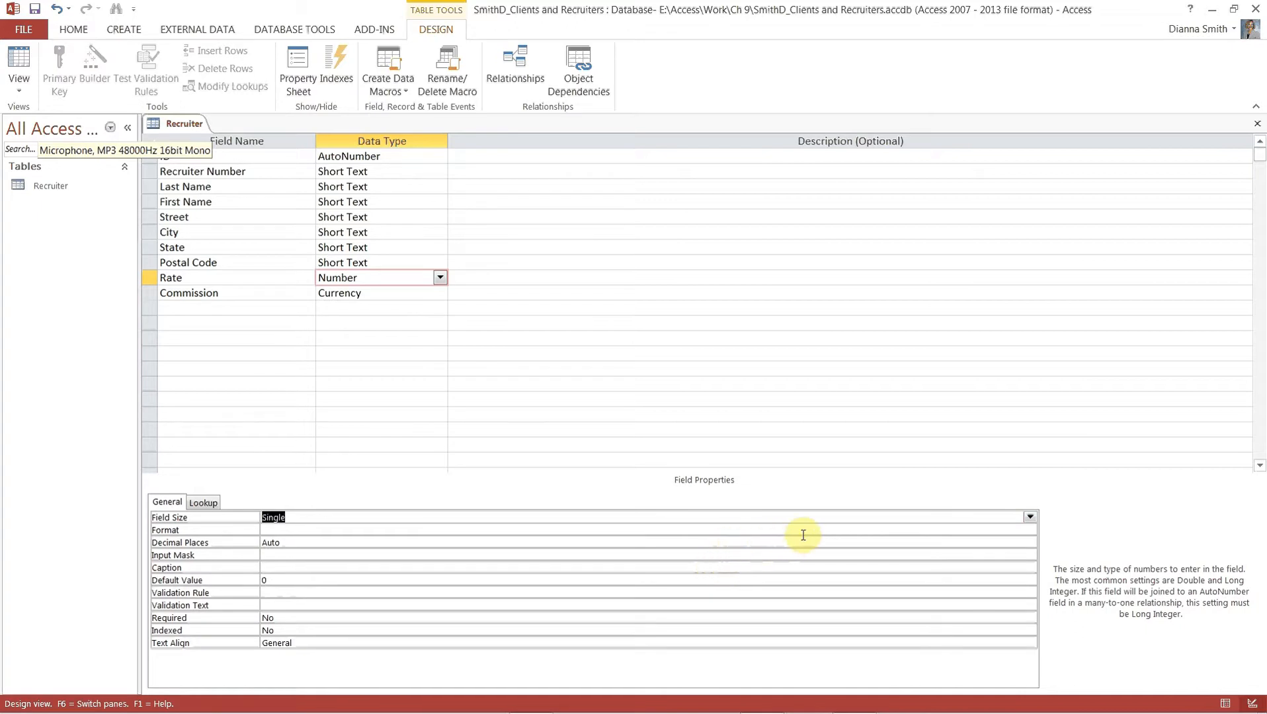
left_click(1257, 124)
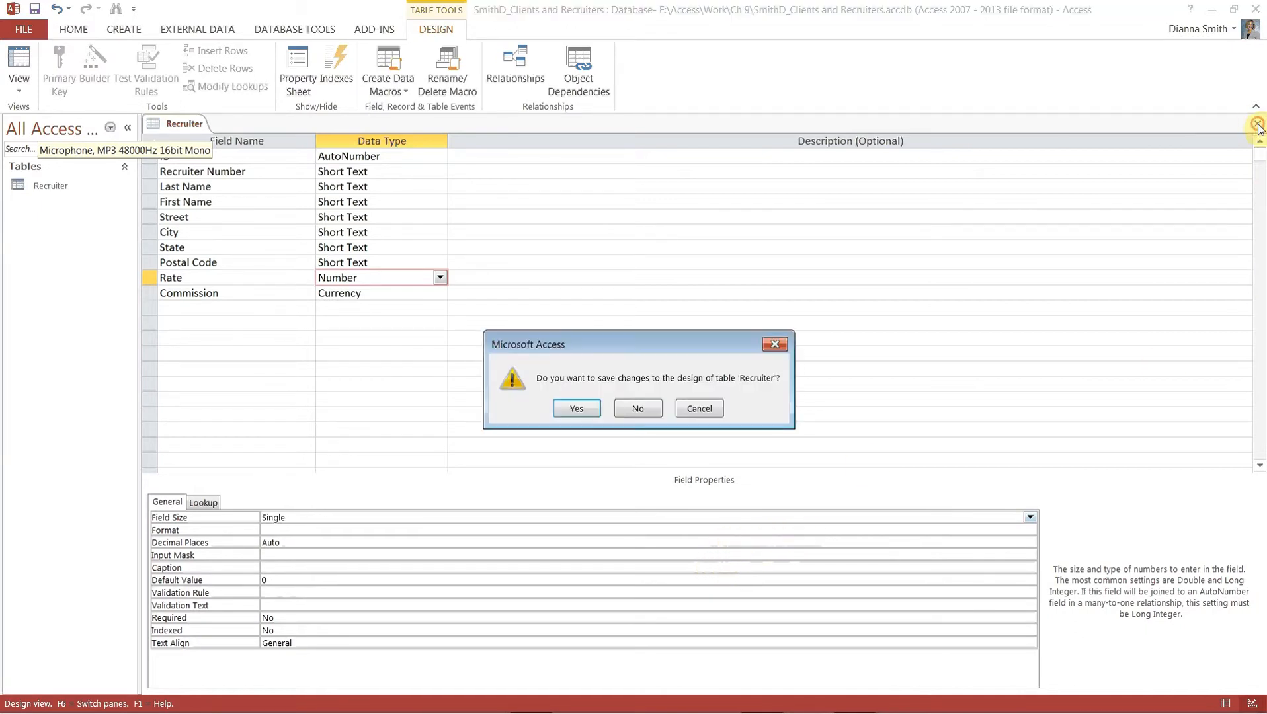
left_click(576, 409)
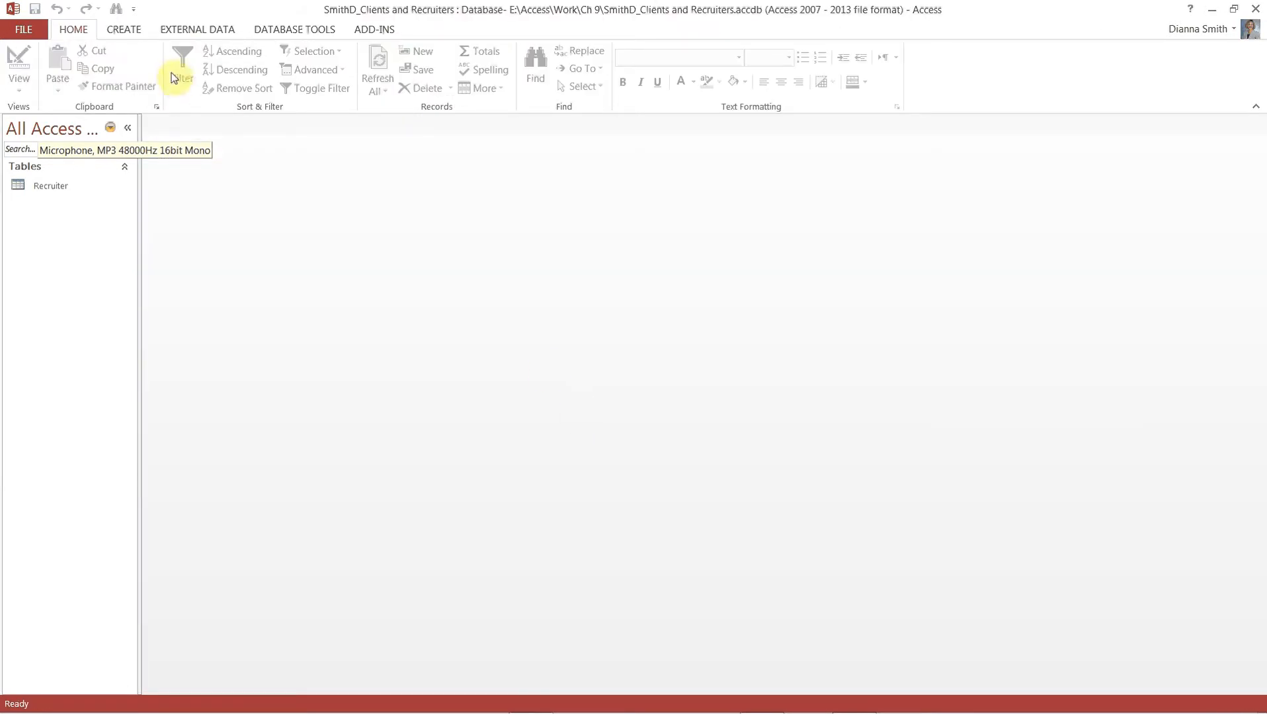
Create another new table and add a Short Text field named Client Number after the ID field
left_click(125, 32)
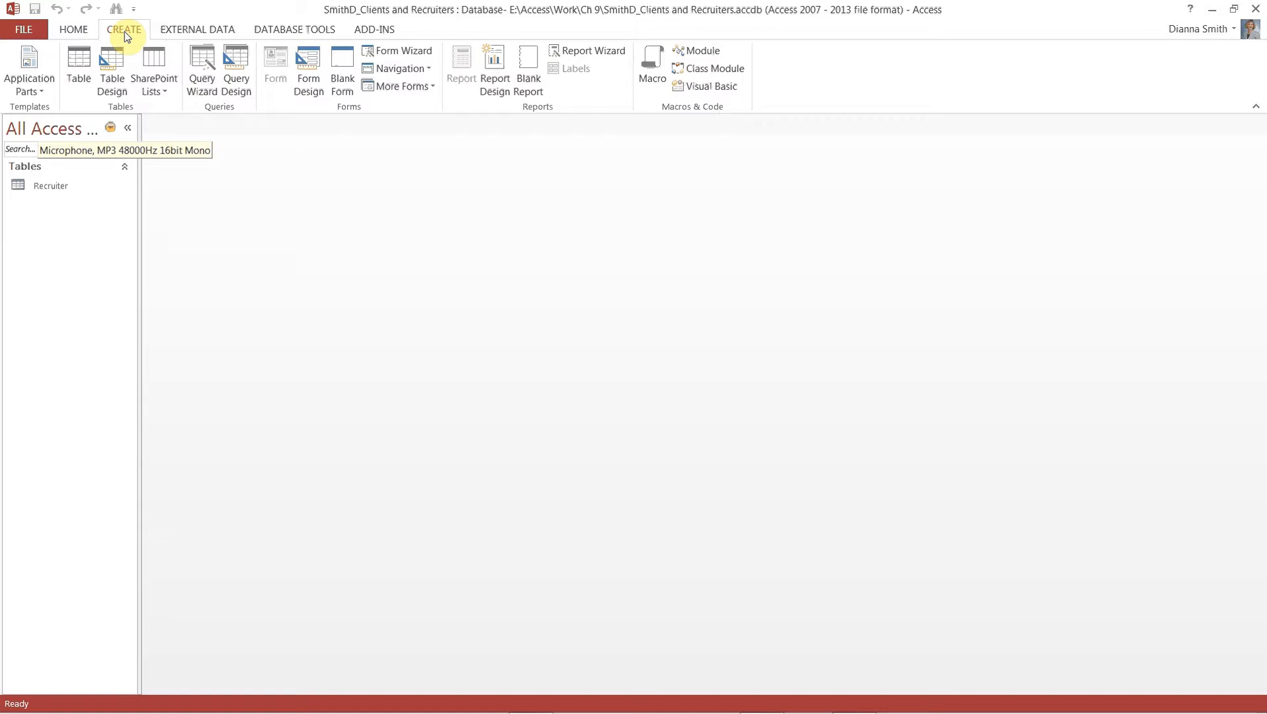
left_click(80, 66)
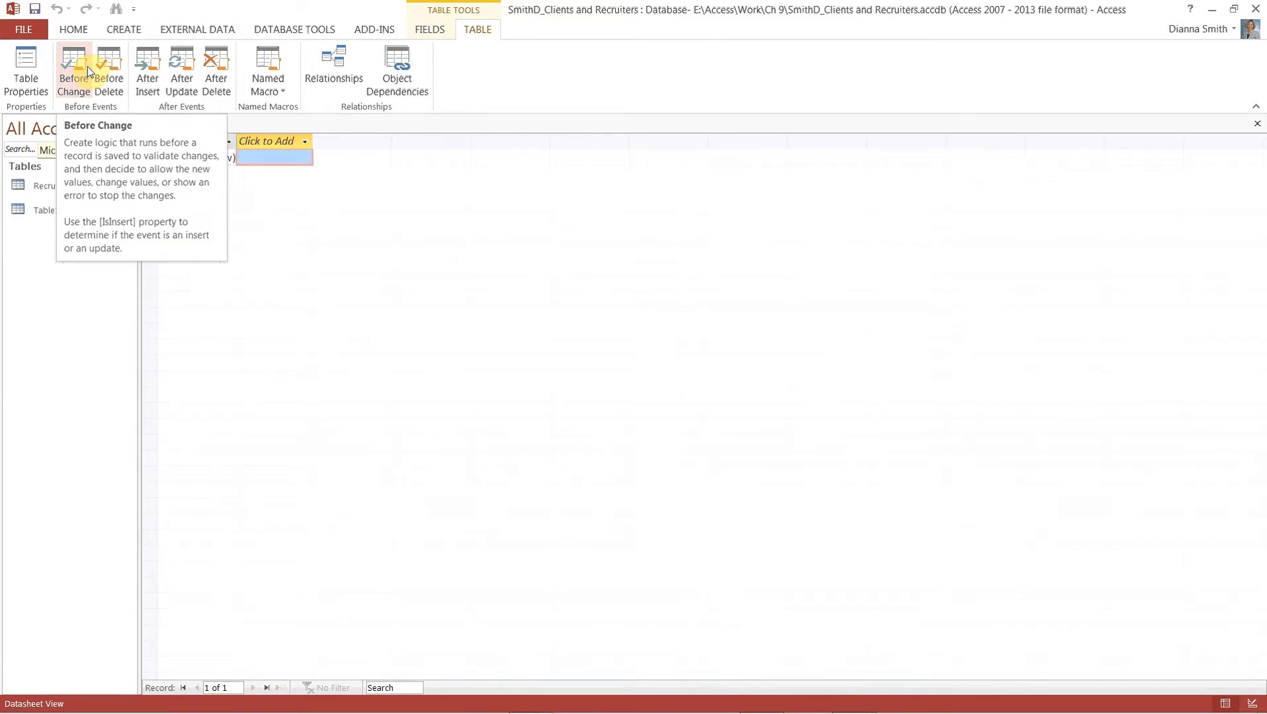
left_click(305, 142)
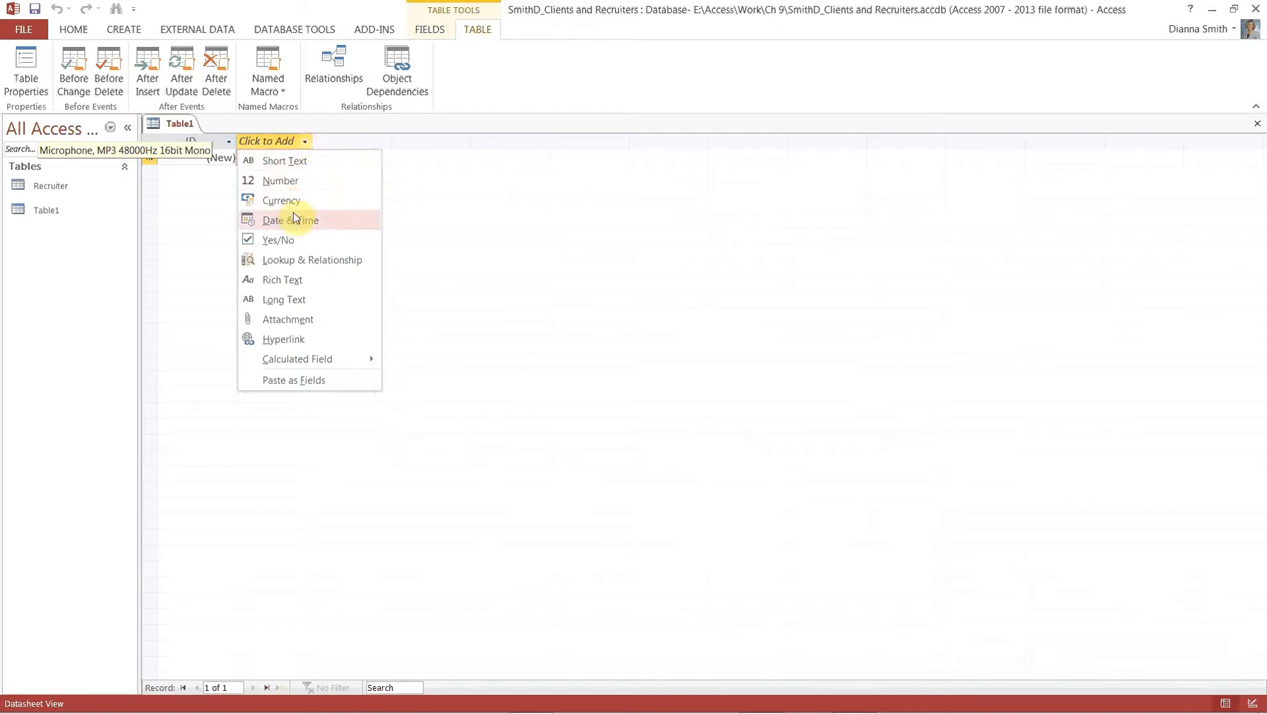
left_click(307, 161)
type("C")
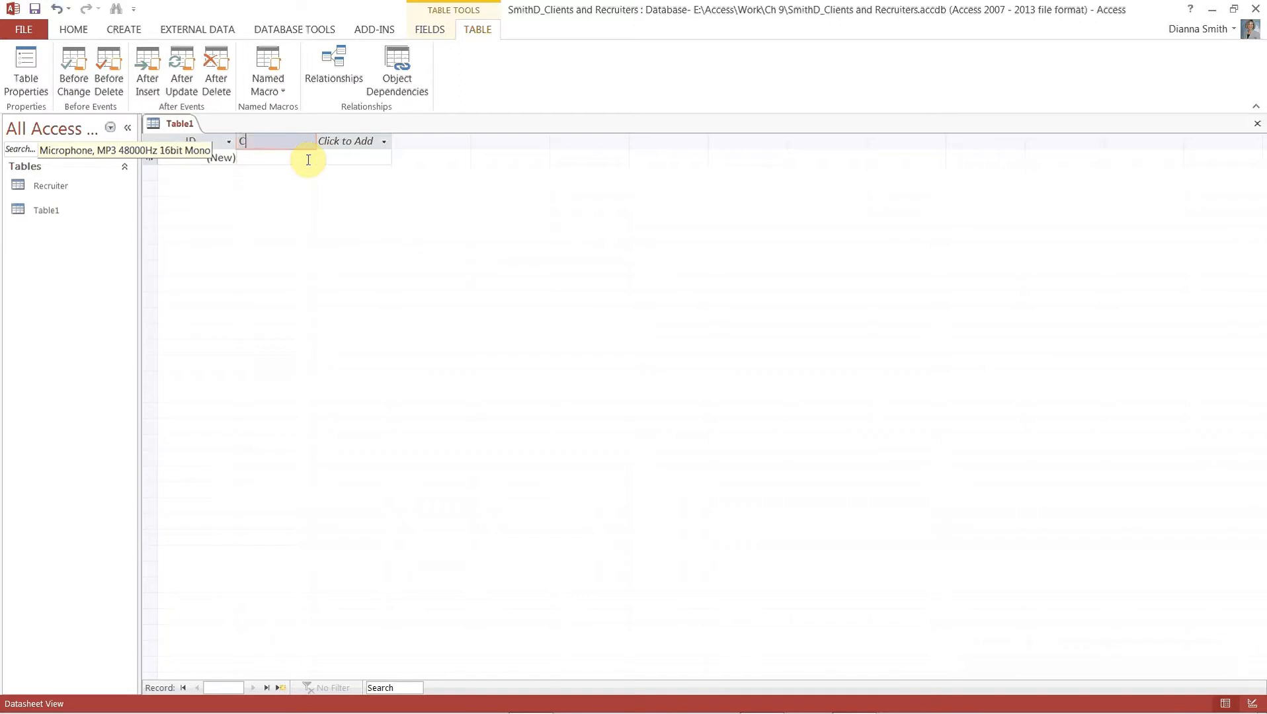
type("lient Number")
key("Return")
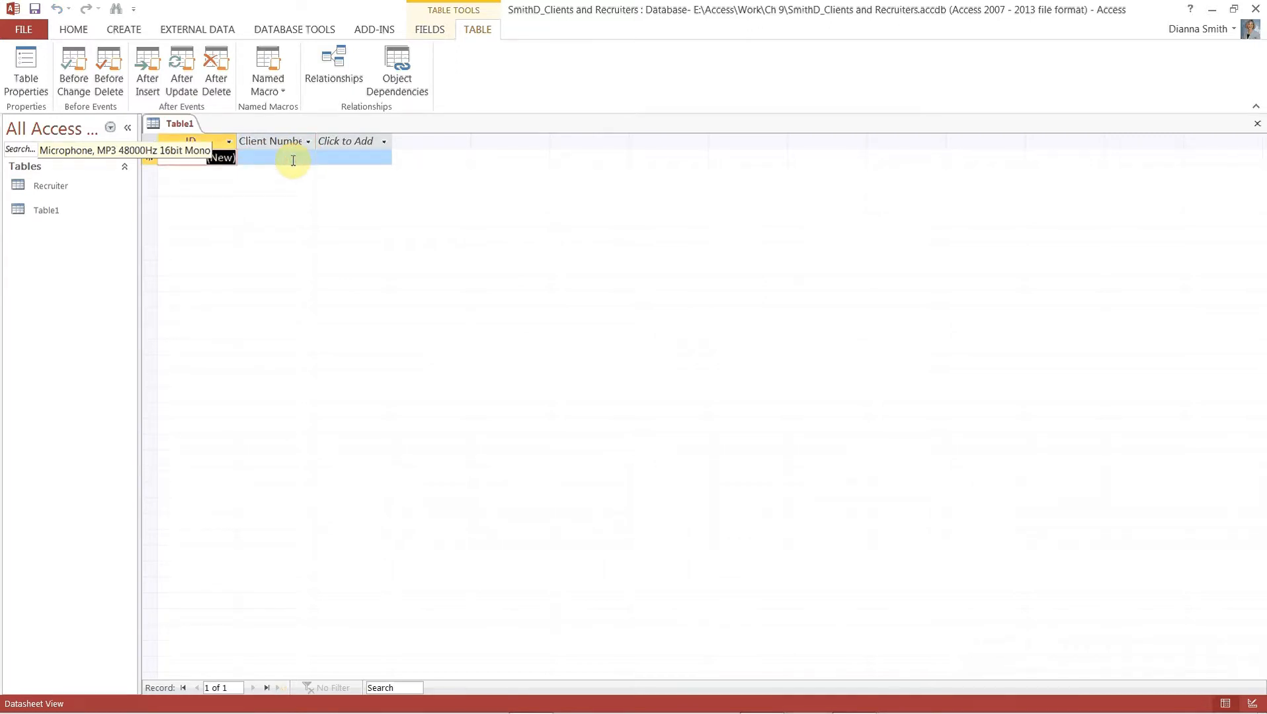
Set the Client Number field's size to 5 and make the field required and unique
left_click(293, 161)
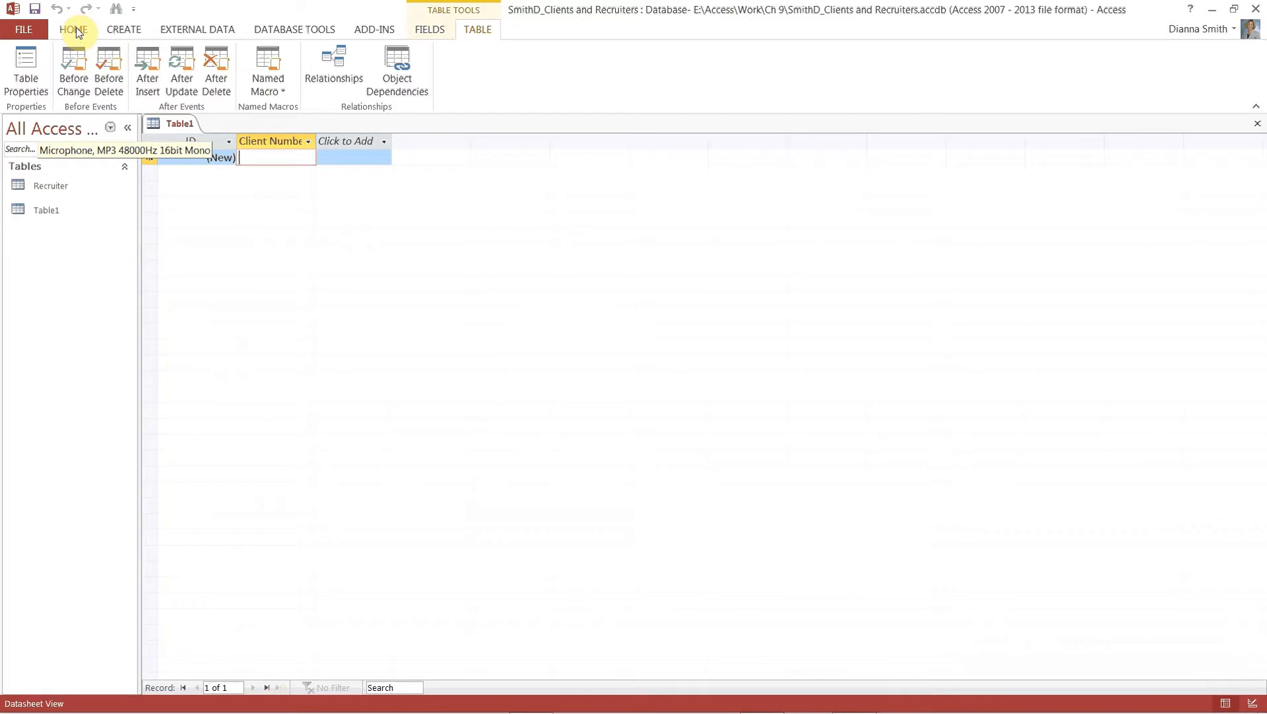
left_click(433, 31)
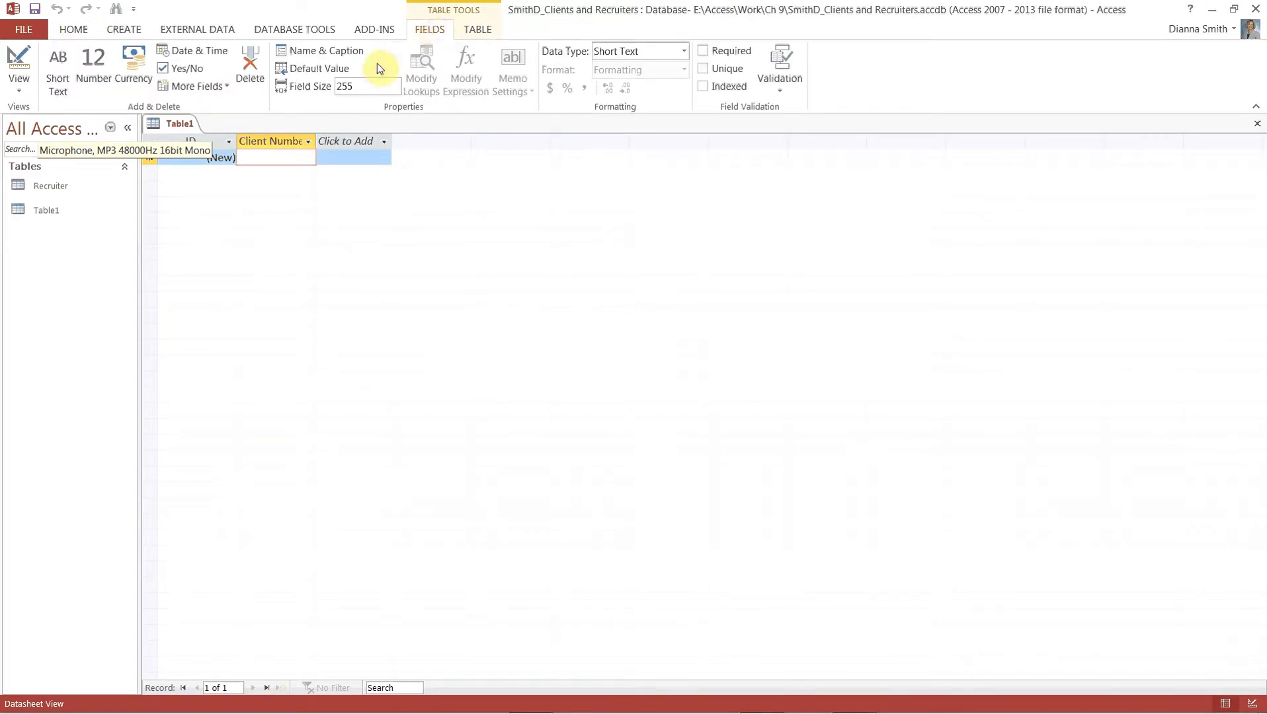
left_click(374, 88)
type("5")
left_click(703, 52)
left_click(705, 69)
Add a Short Text field named Client Name after Client Number and set its size to 30
left_click(383, 142)
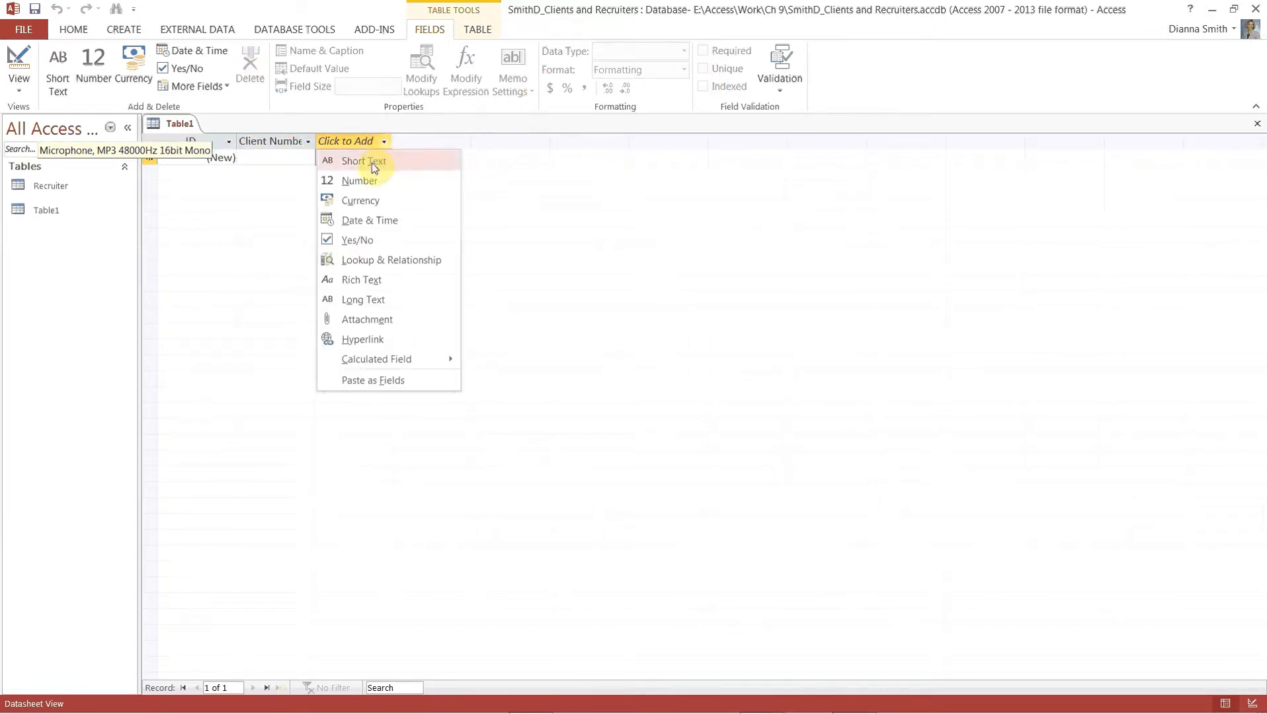
left_click(372, 164)
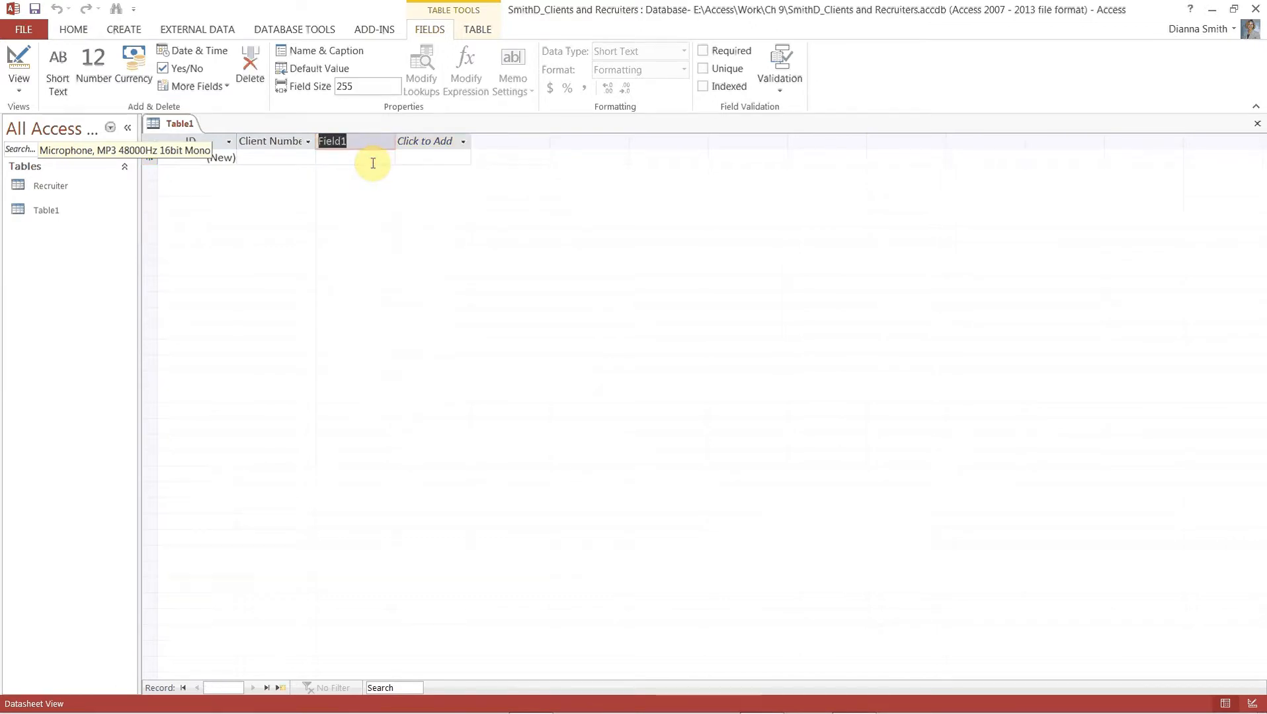
type("Client Name")
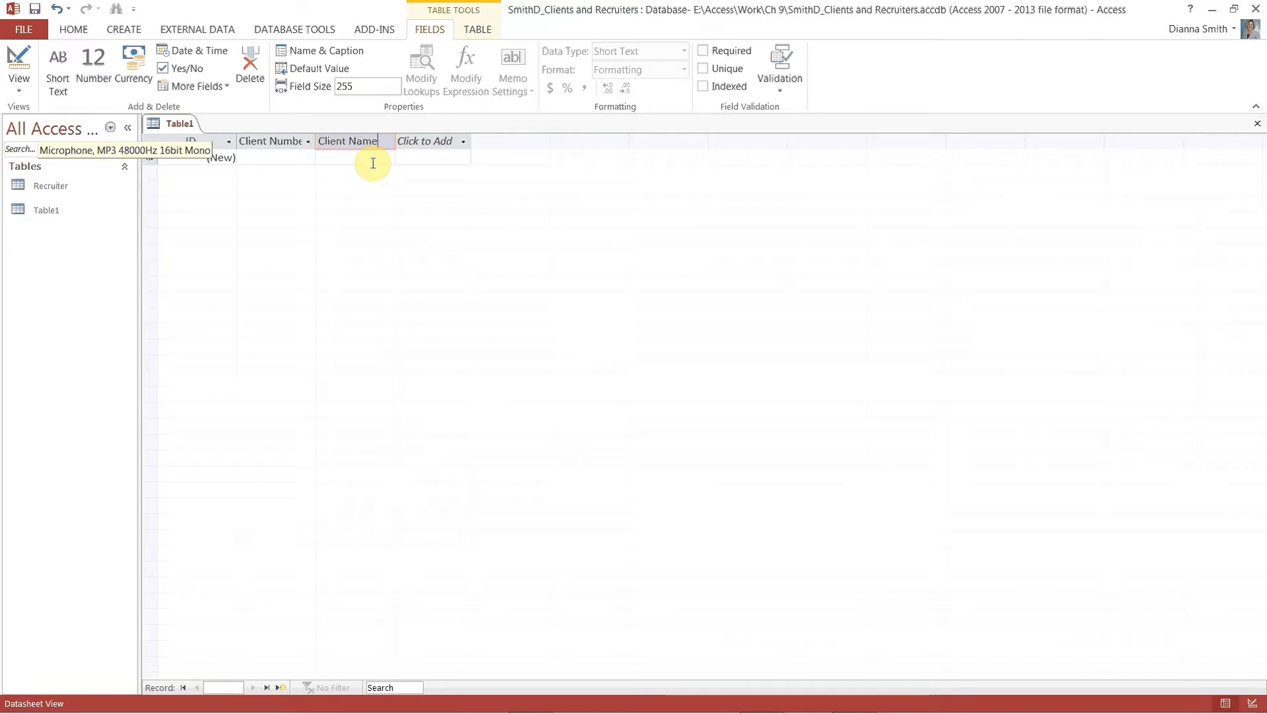
key("Return")
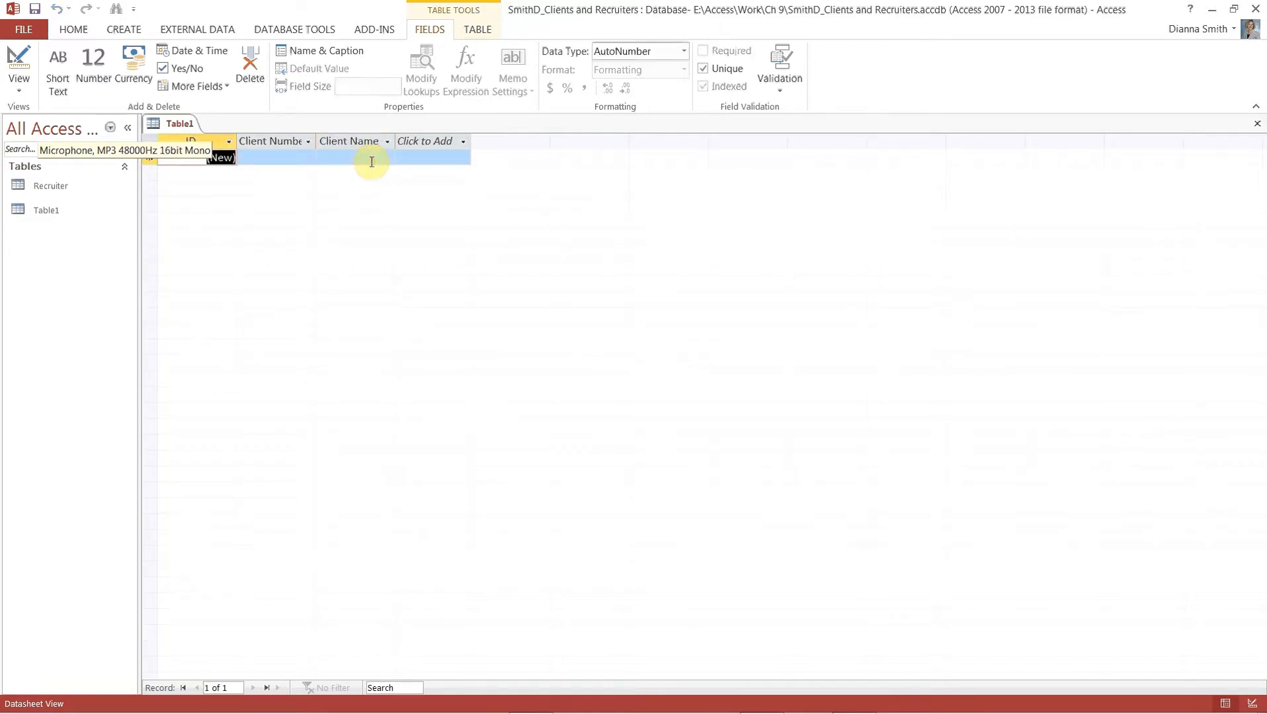
left_click(372, 162)
left_click(362, 88)
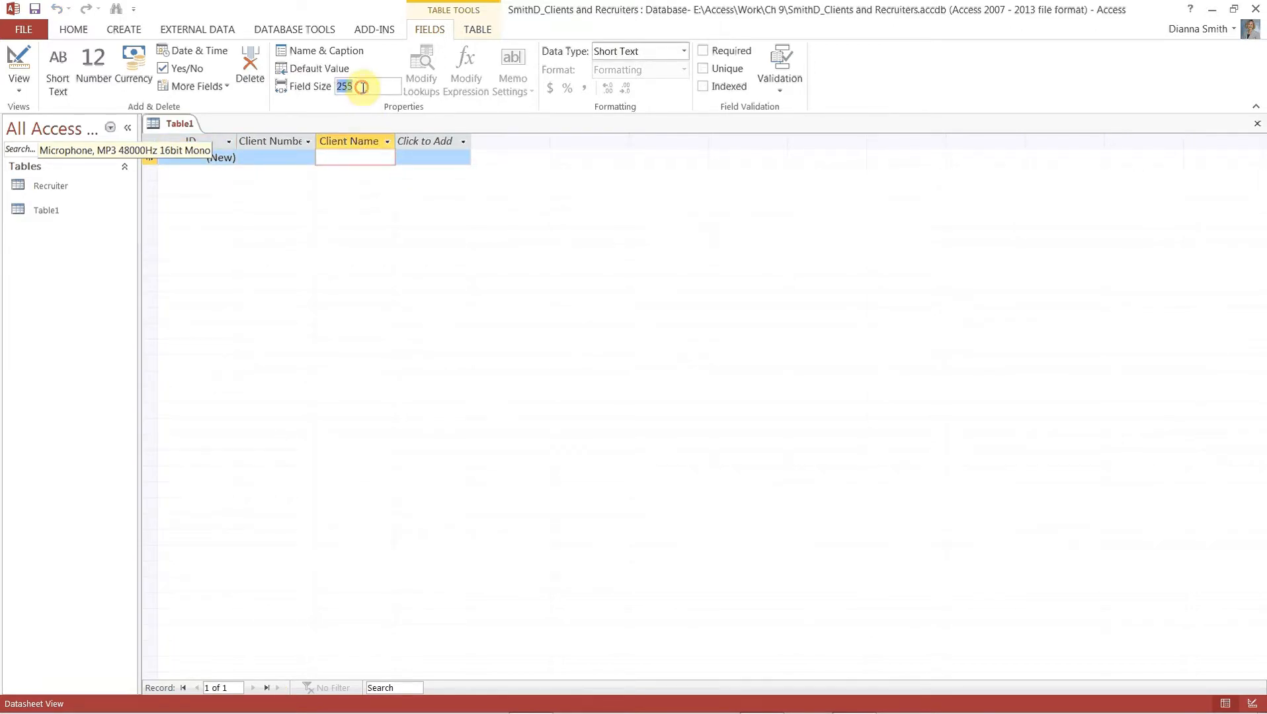
type("30")
Add the Name-Address Quick Start fields after Client Name and delete the Last Name field
left_click(436, 156)
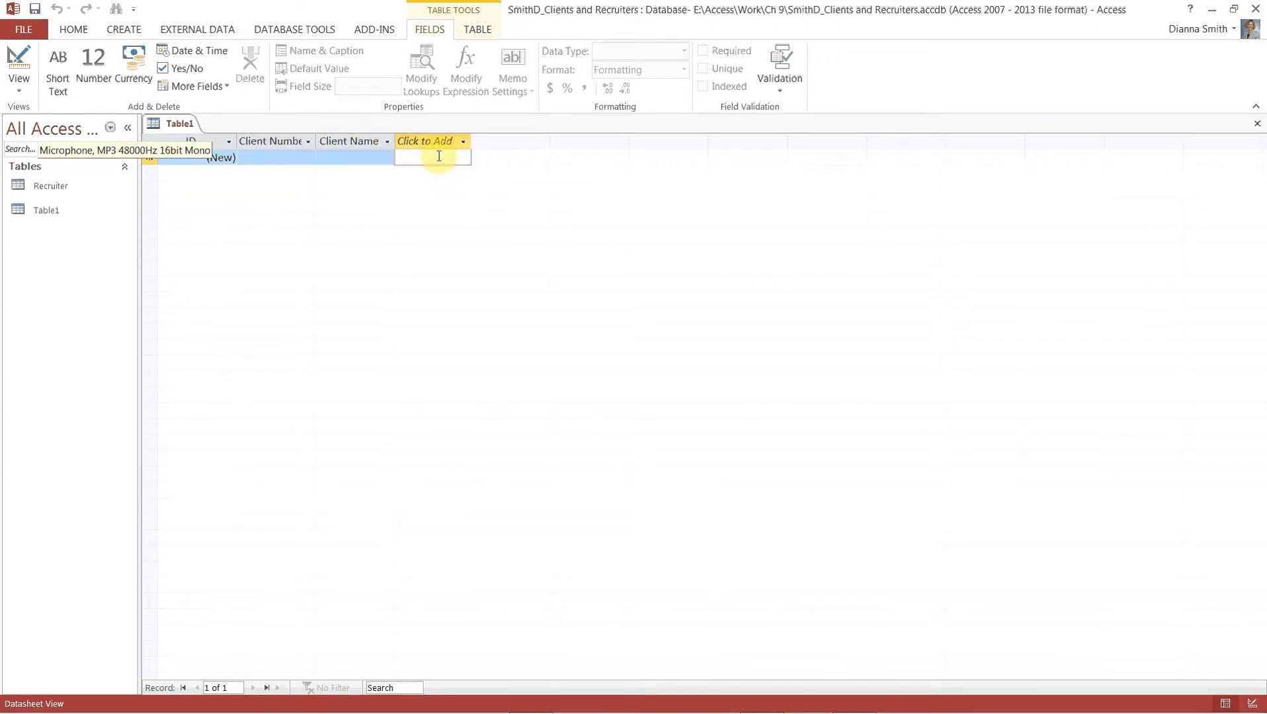
left_click(204, 89)
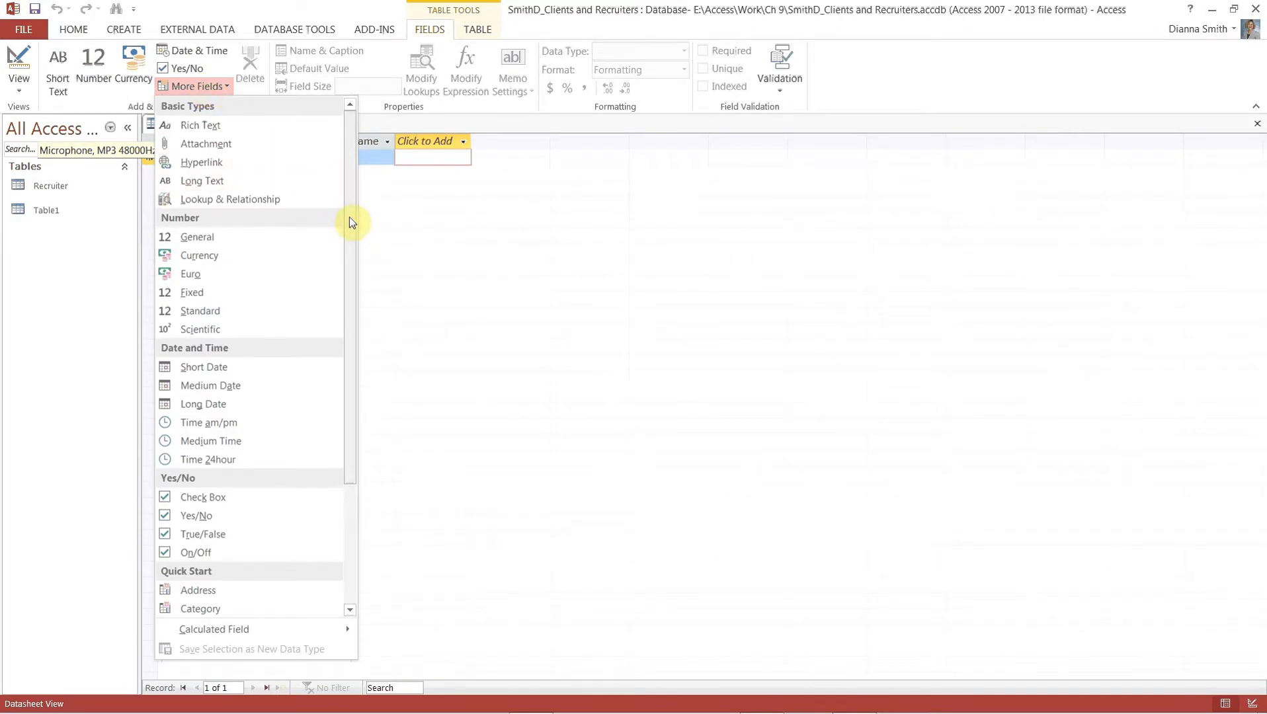
left_click_drag(349, 216, 347, 245)
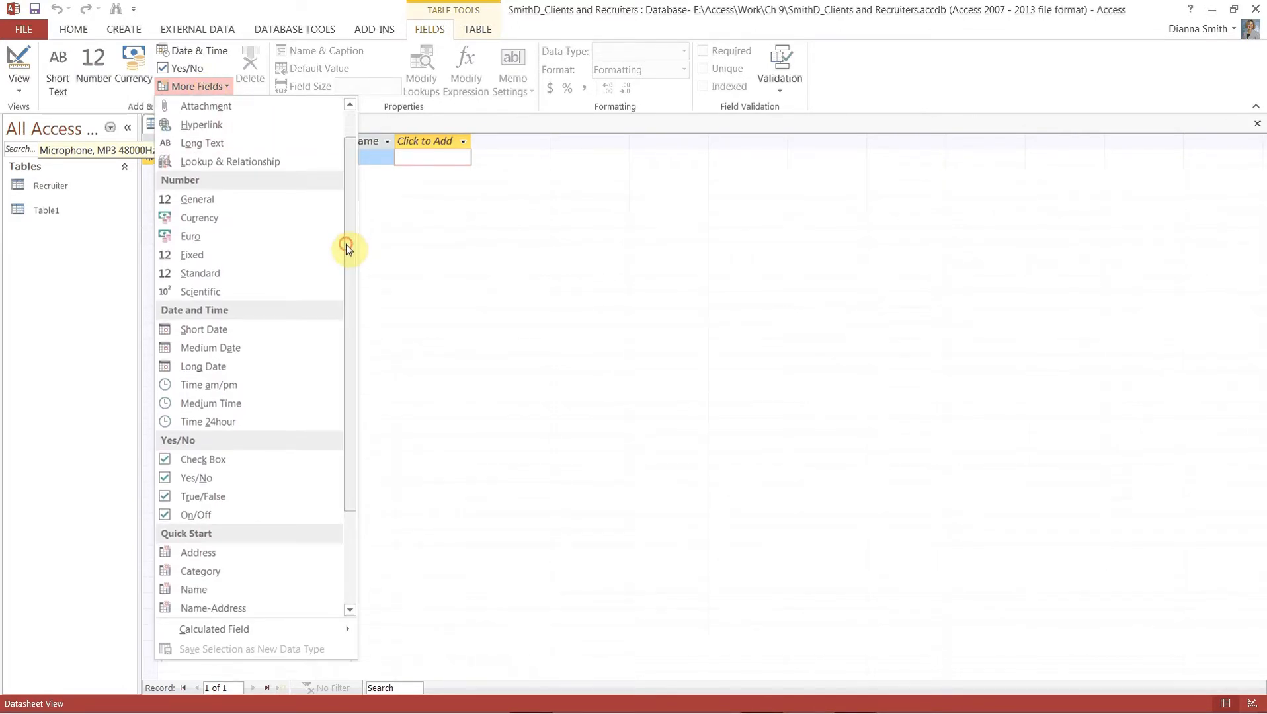
left_click(199, 610)
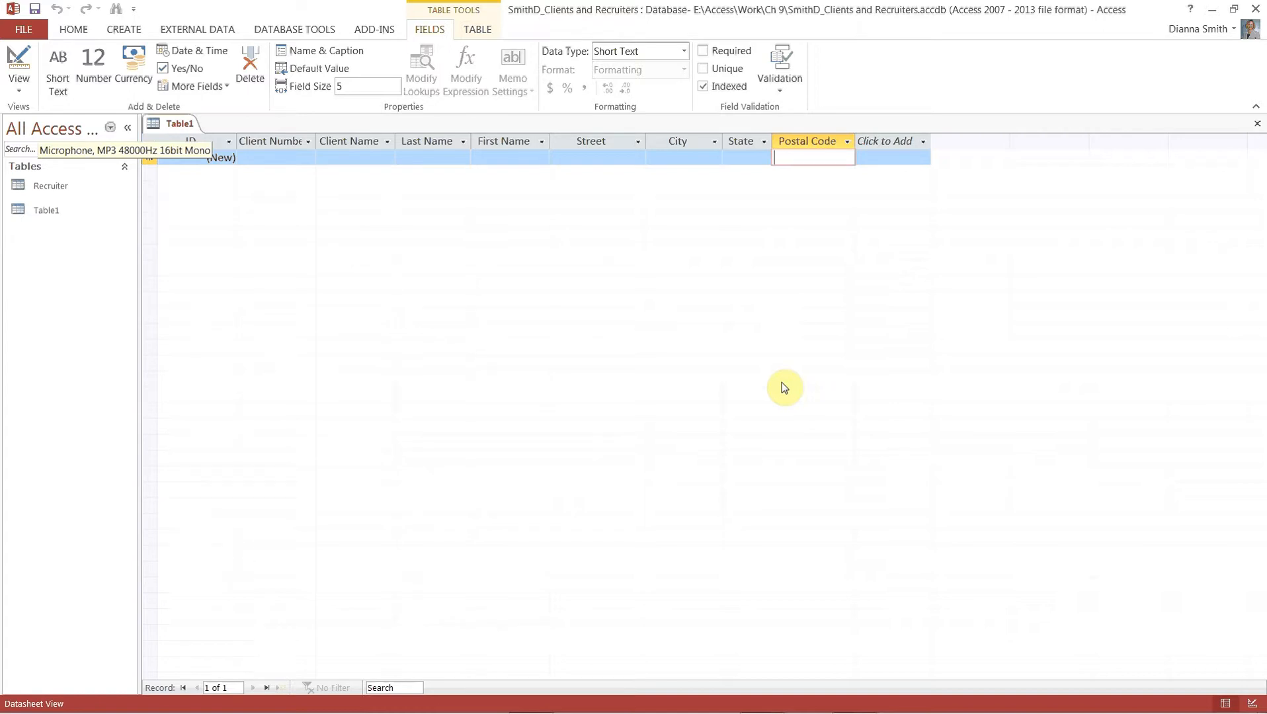
right_click(426, 143)
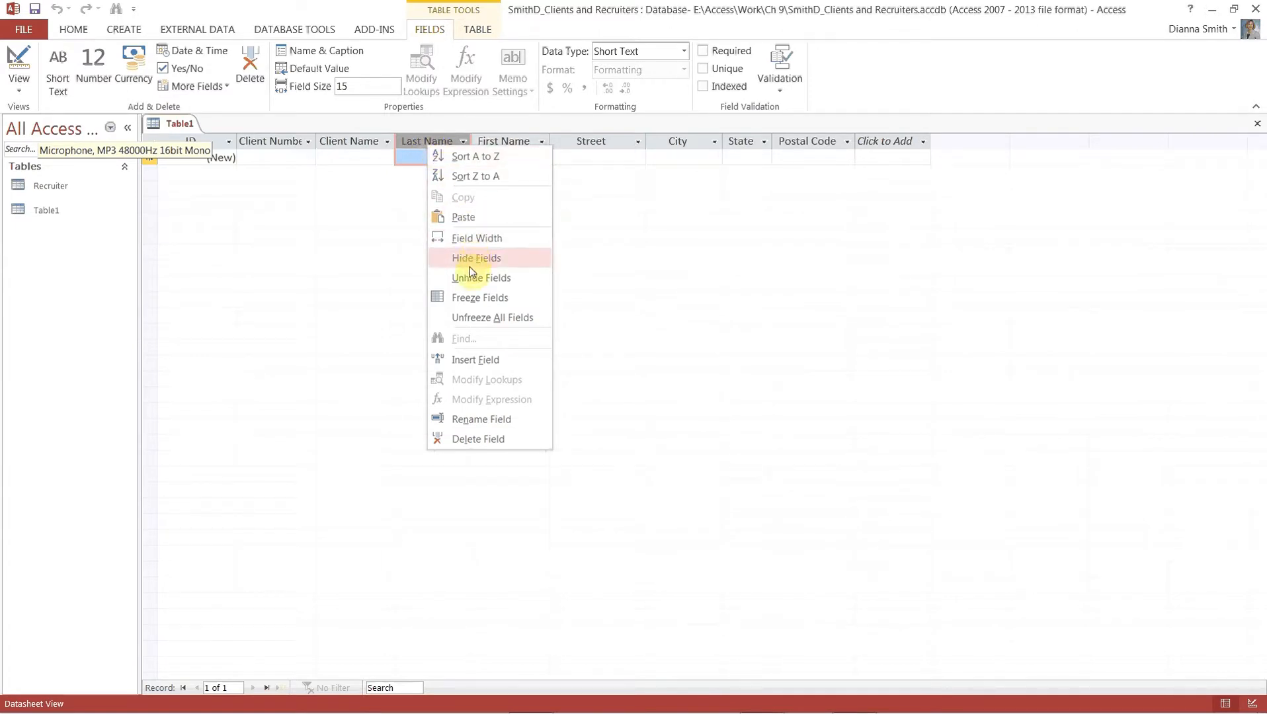
left_click(490, 442)
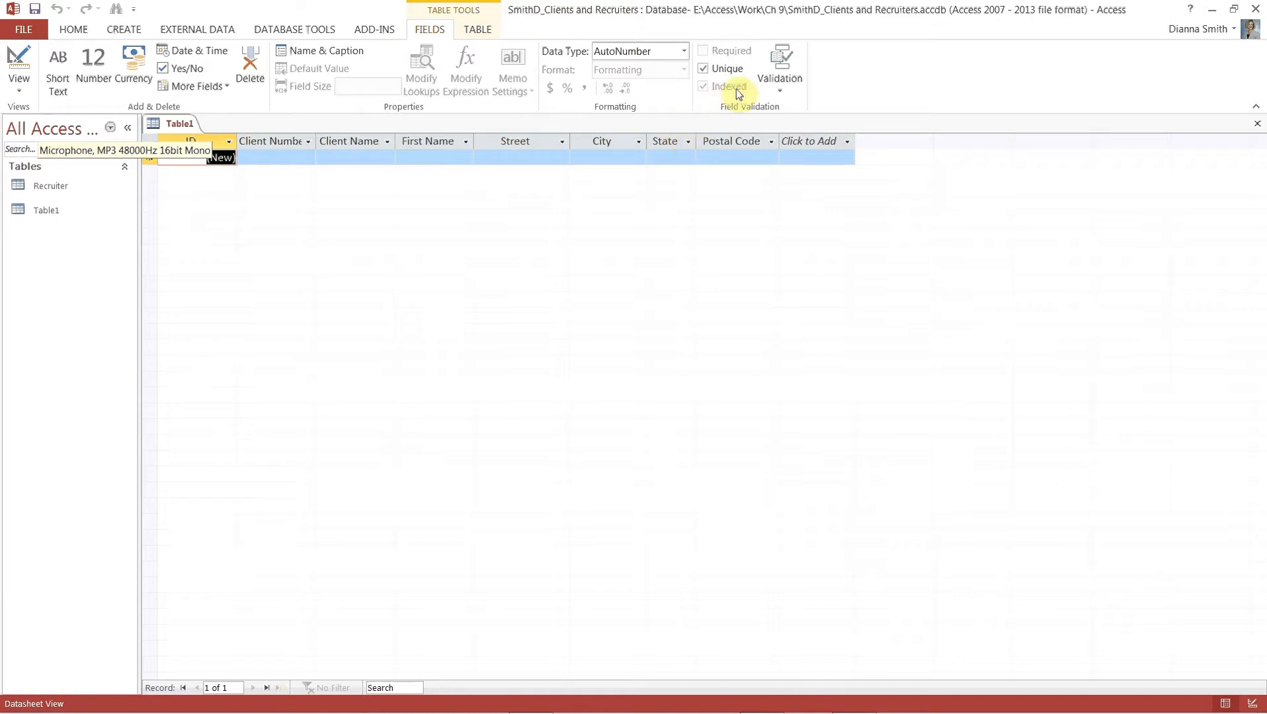
Add a Currency field named Amount Paid after the Postal Code field
left_click(847, 142)
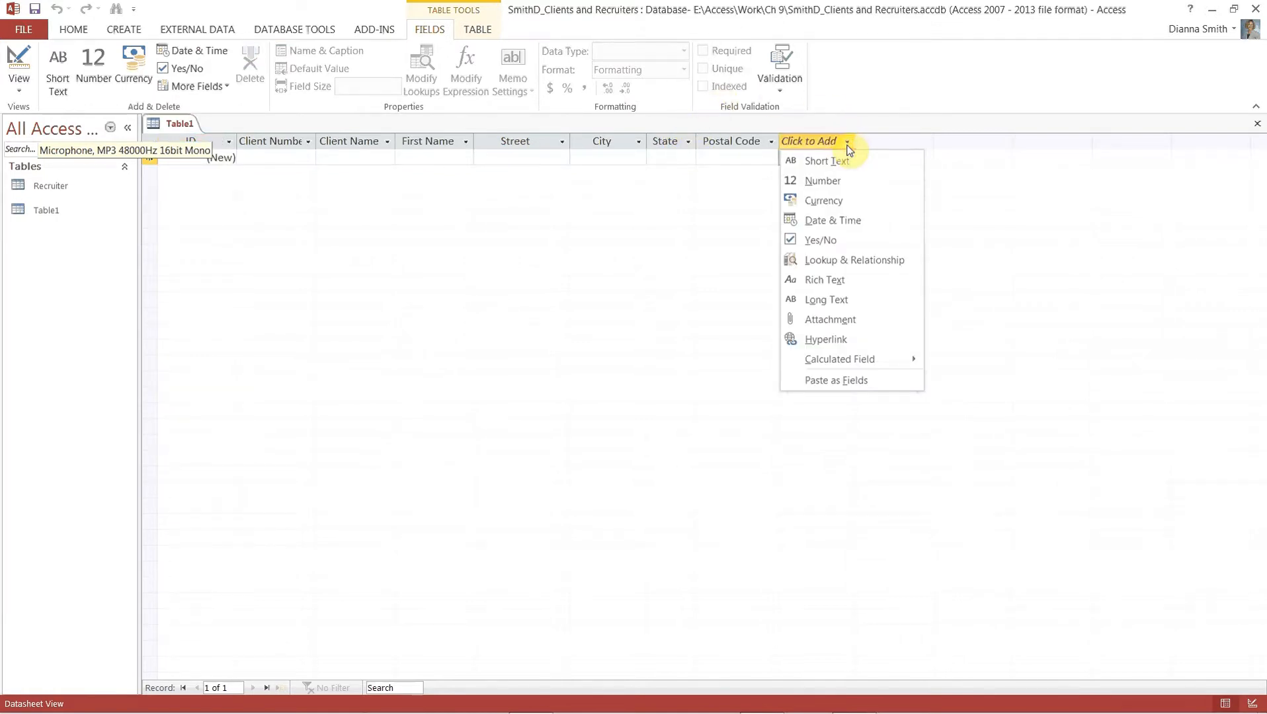
left_click(843, 200)
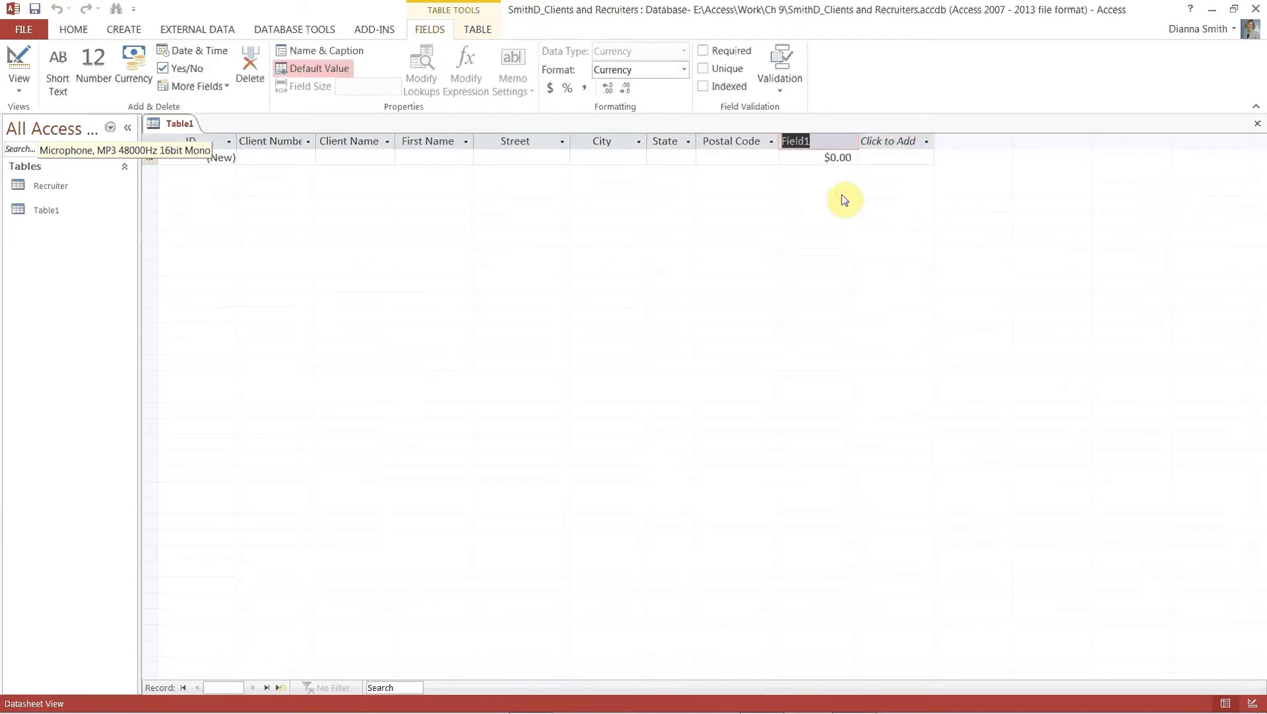
type("Amount Paid")
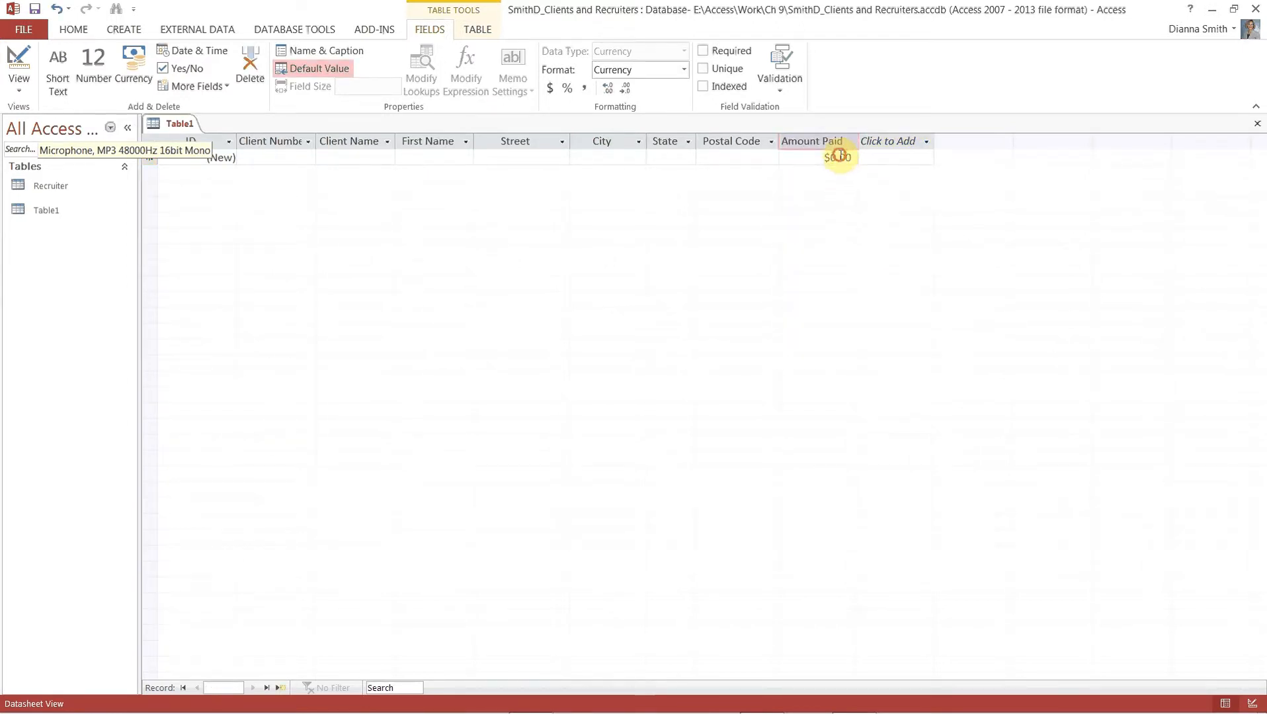
left_click(840, 156)
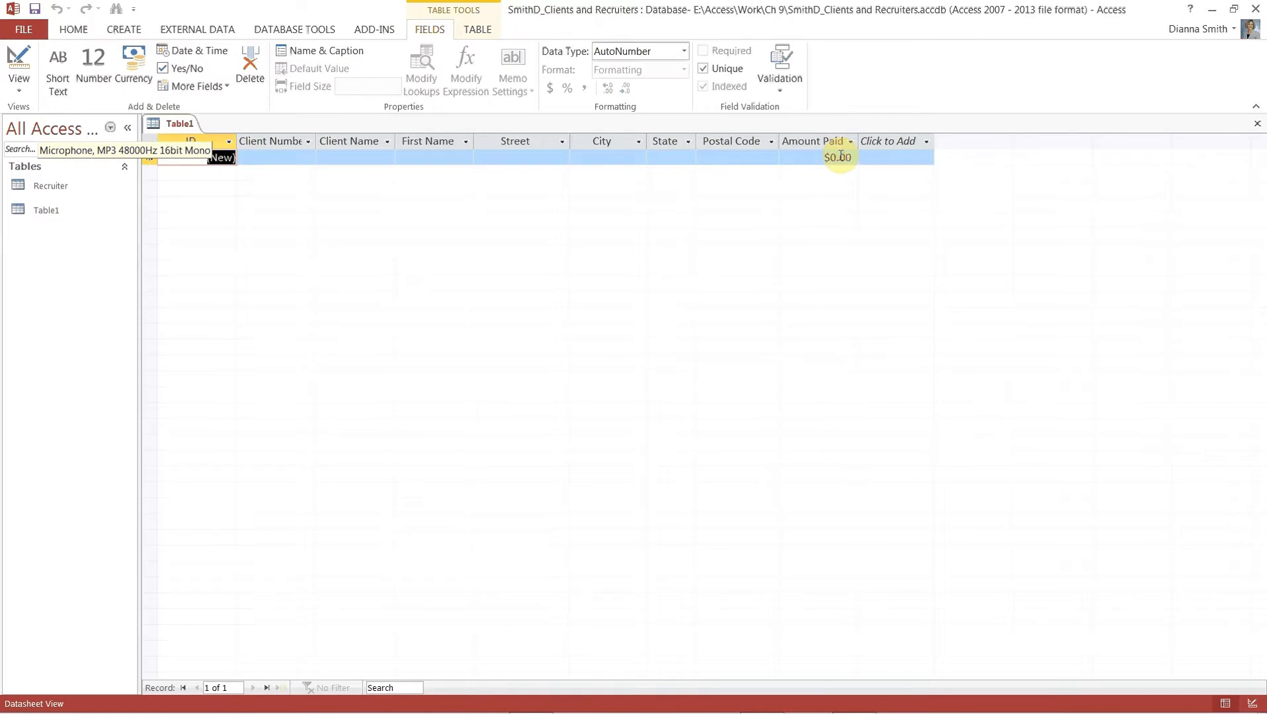
Add a Currency field named Current Due after the Amount Paid field
left_click(932, 148)
left_click(929, 144)
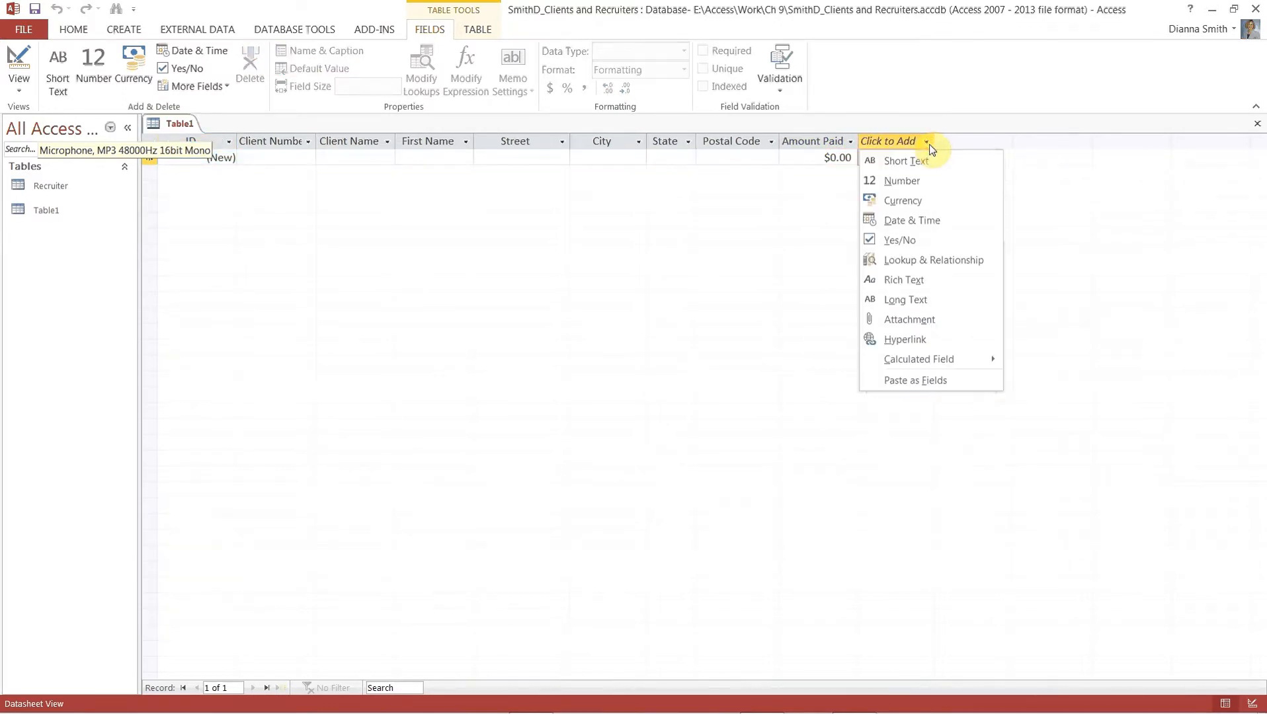
left_click(907, 201)
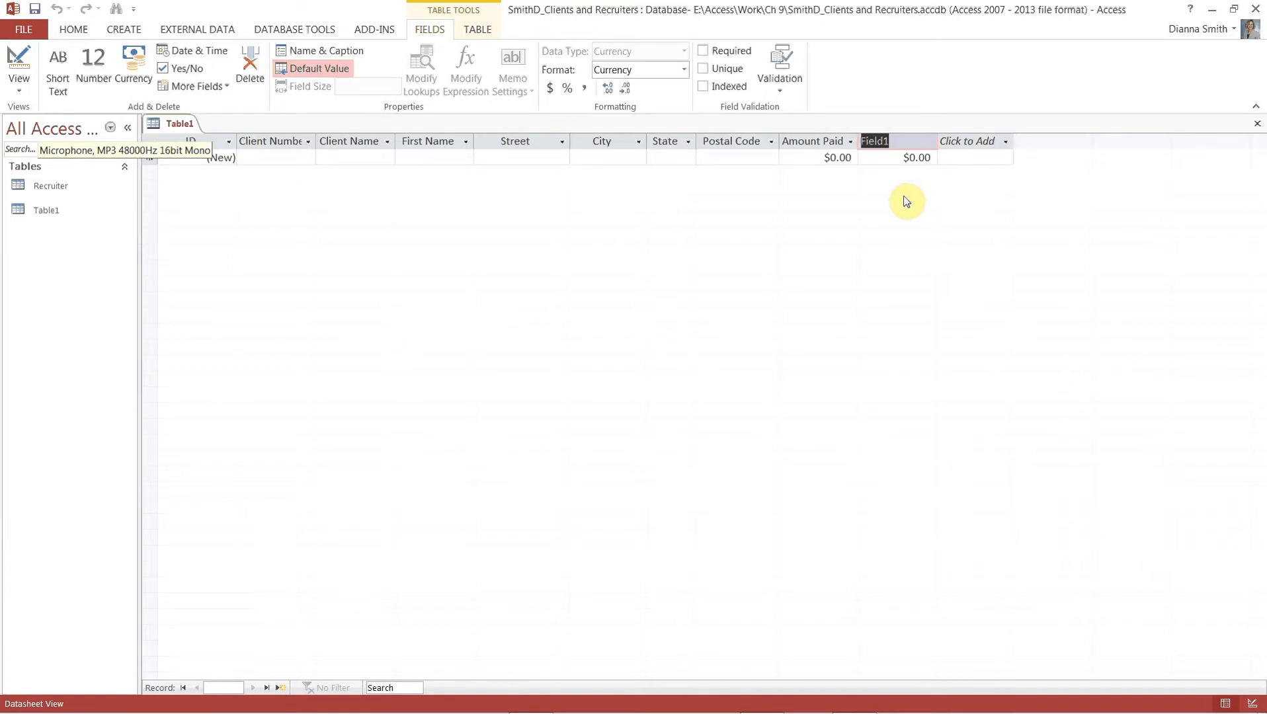
type("Current")
type(" Da")
type("ue")
left_click(915, 159)
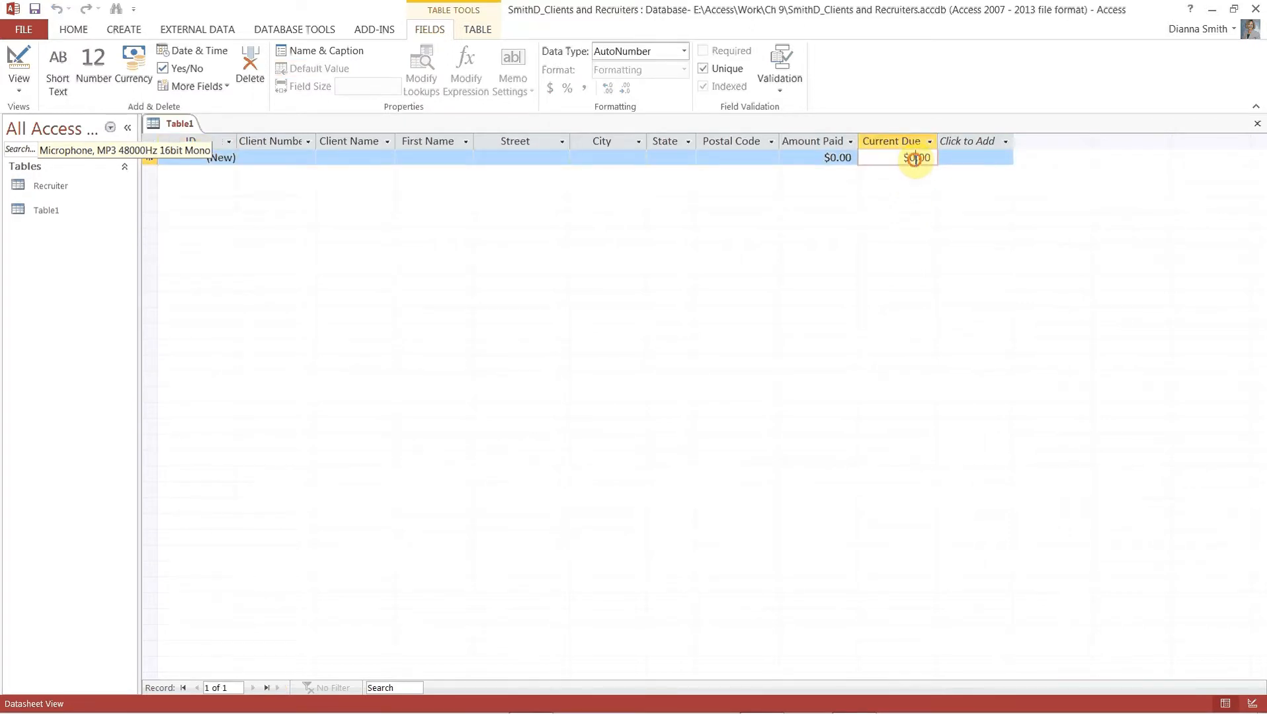
Save the new table with the name Client
left_click(35, 9)
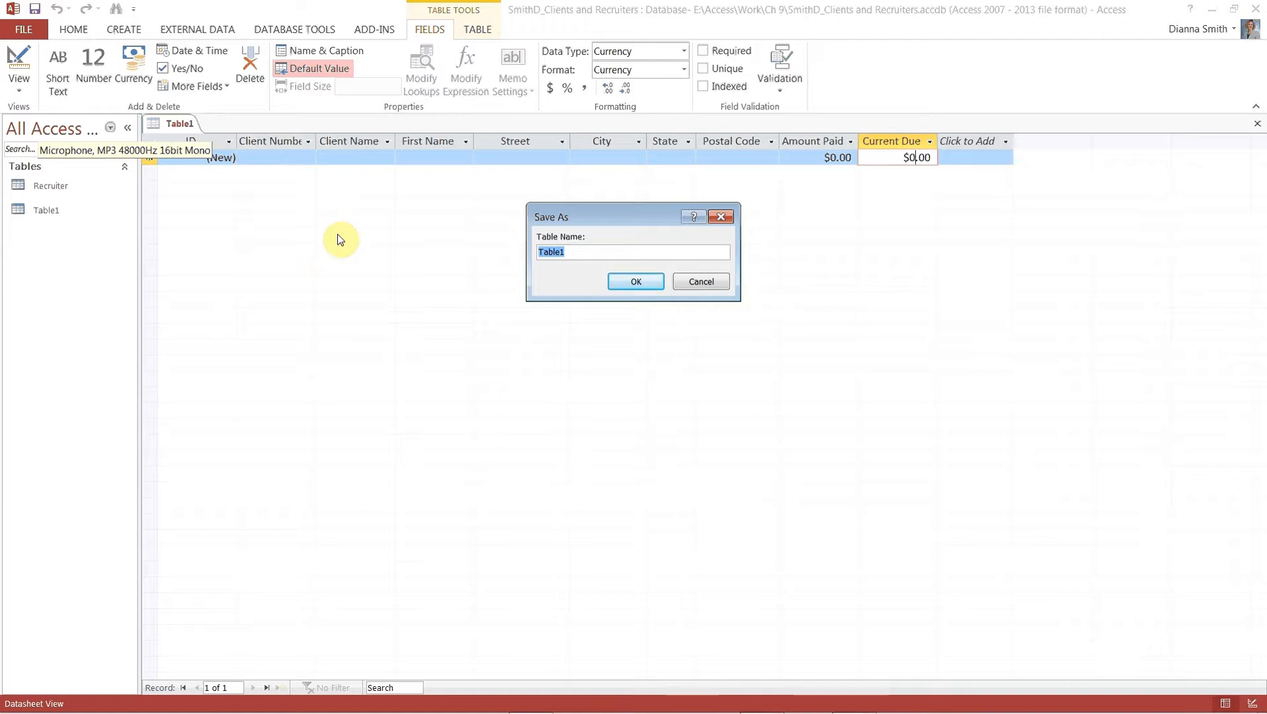
type("Client")
left_click(648, 282)
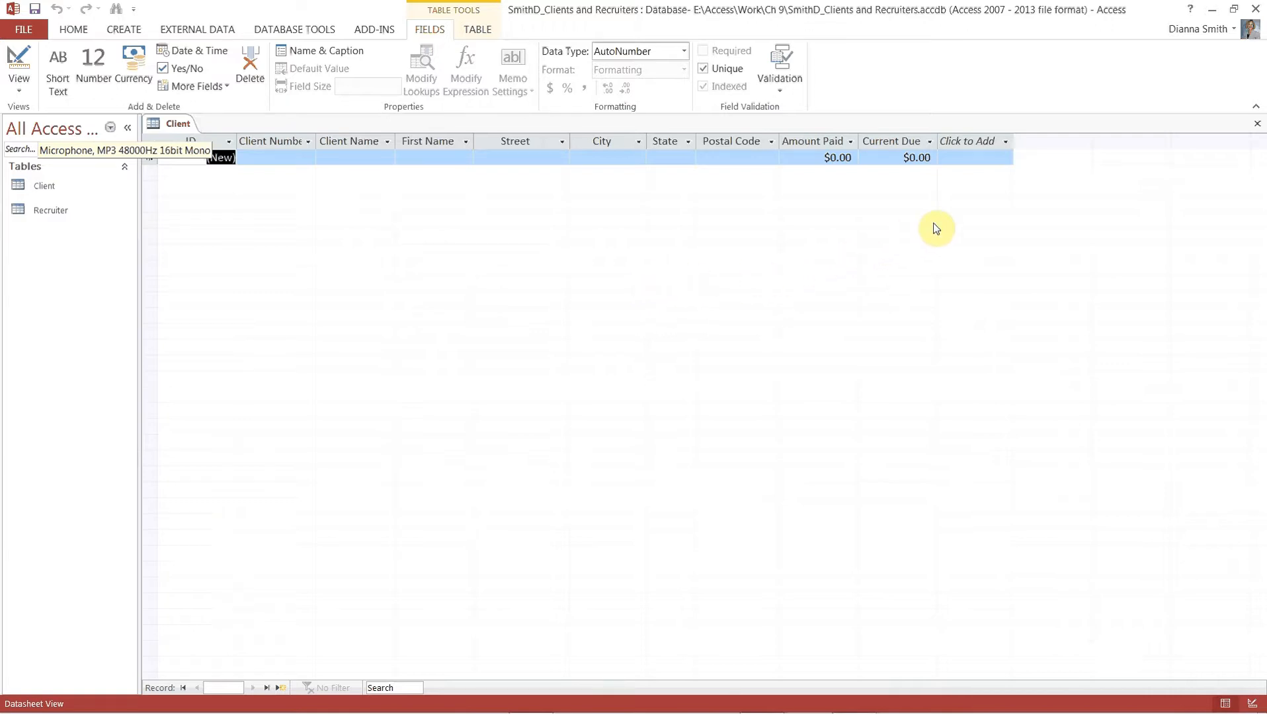
Start a Lookup & Relationship field after Current Due that gets its values from the Recruiter table
left_click(1006, 142)
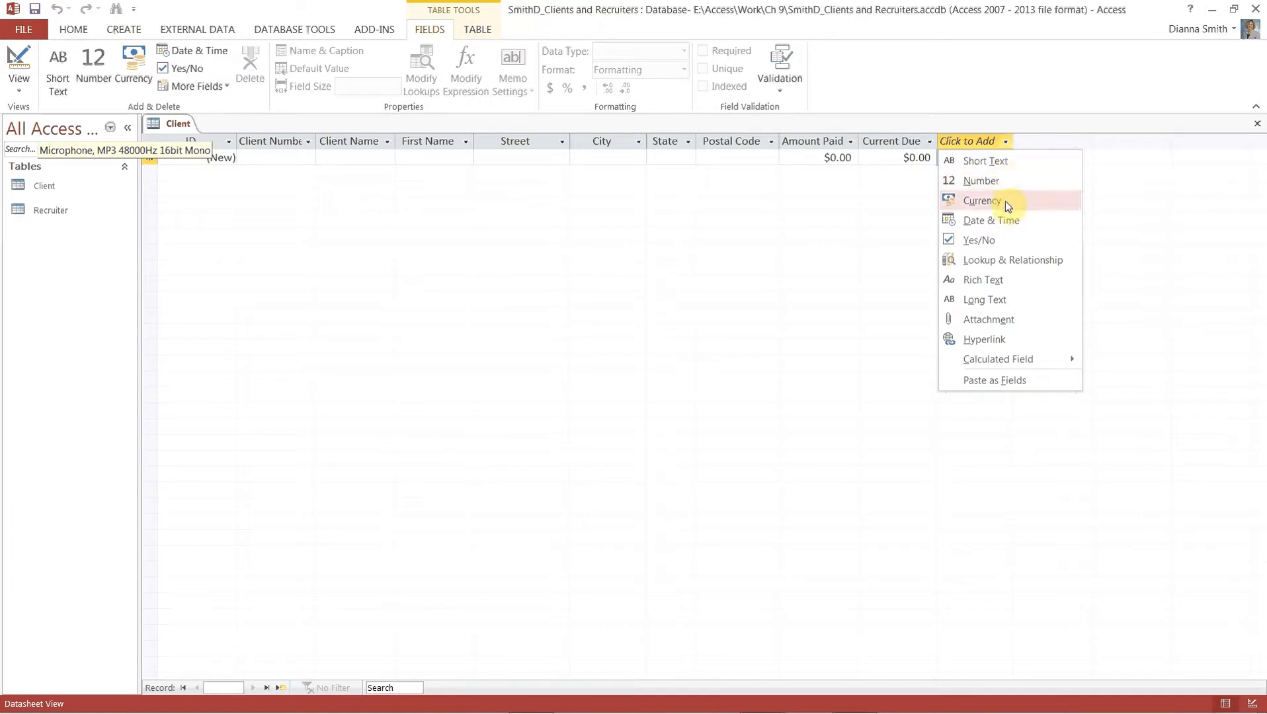
left_click(1015, 261)
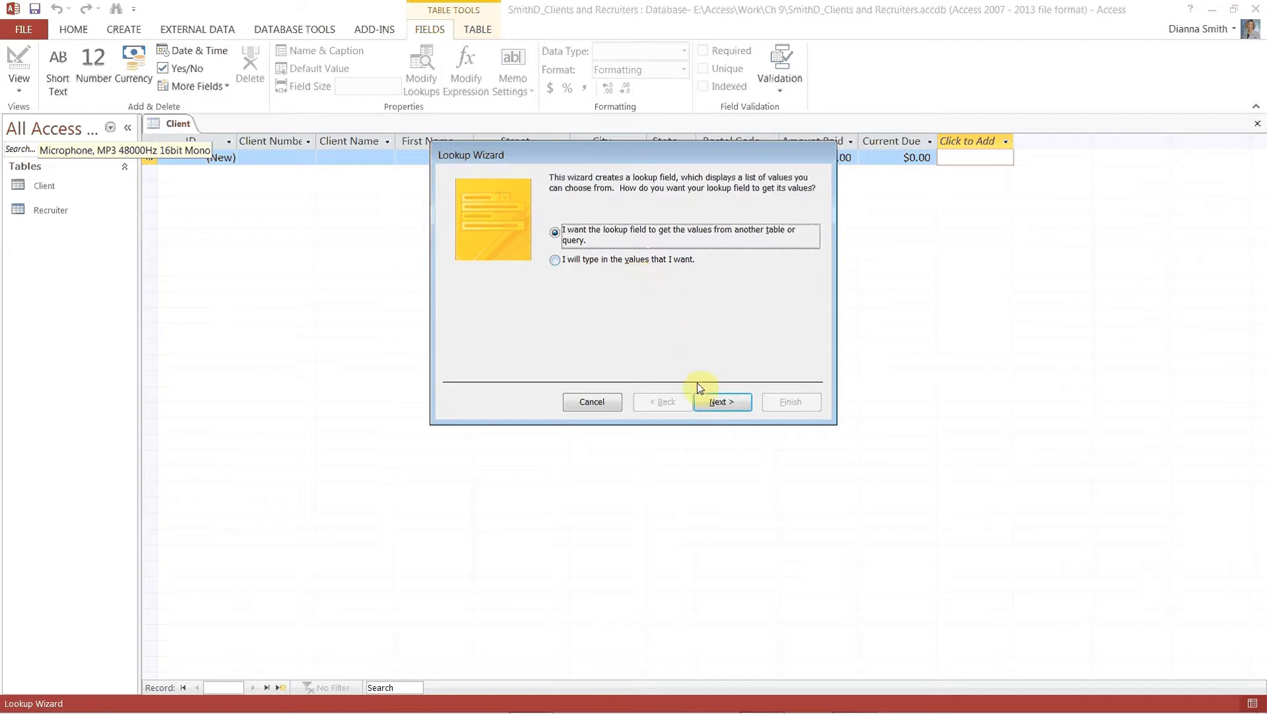
left_click(728, 402)
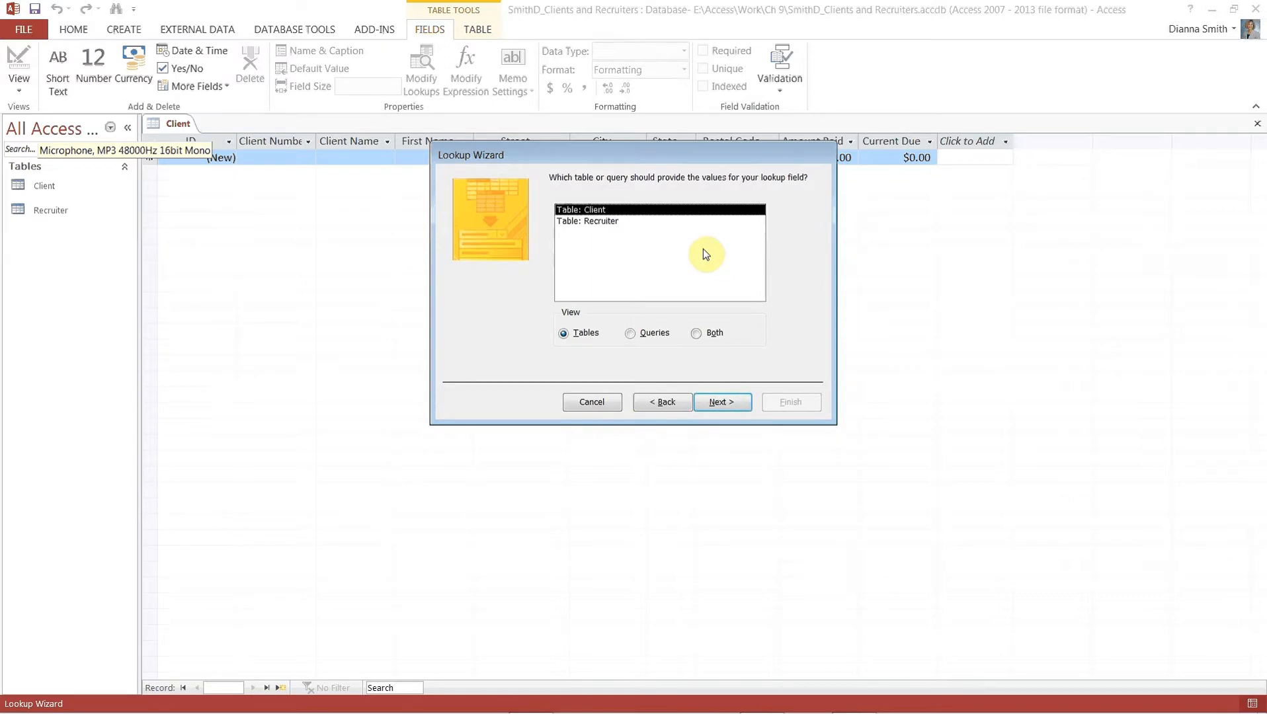
left_click(590, 223)
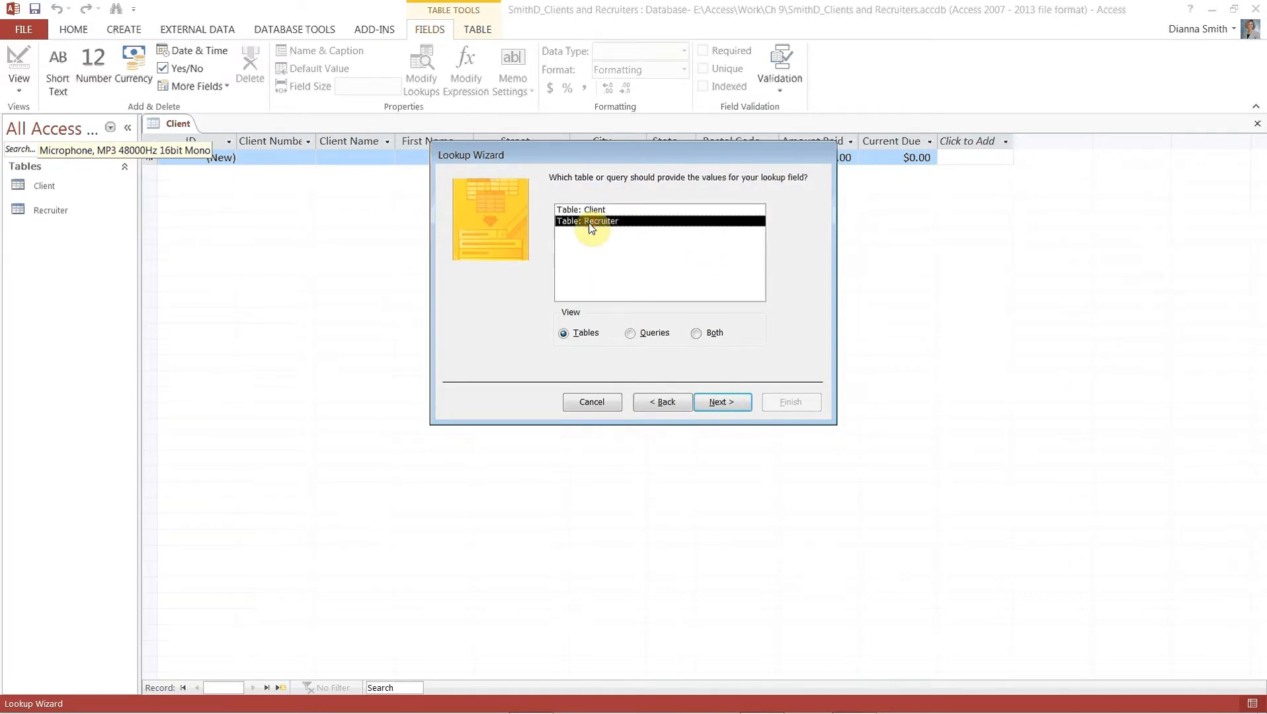
left_click(726, 408)
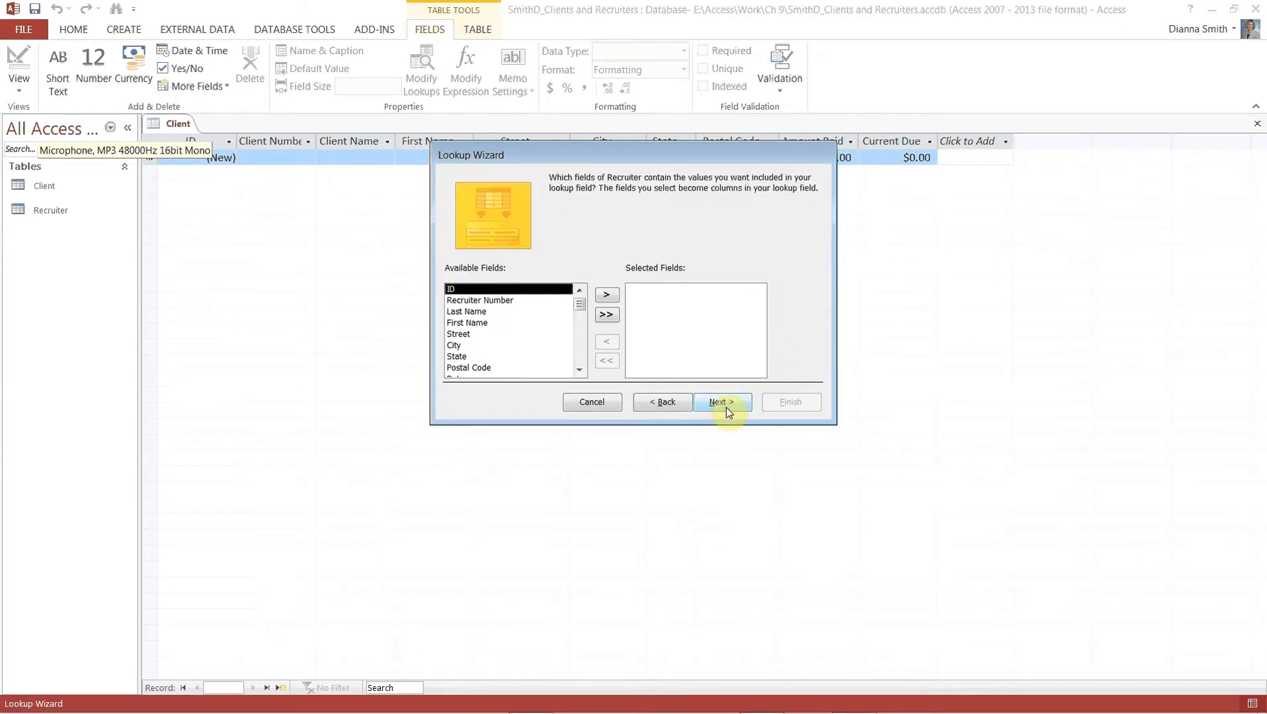
Include Recruiter Number, First Name and Last Name, in that order, as the lookup field's columns
left_click(507, 301)
double_click(506, 301)
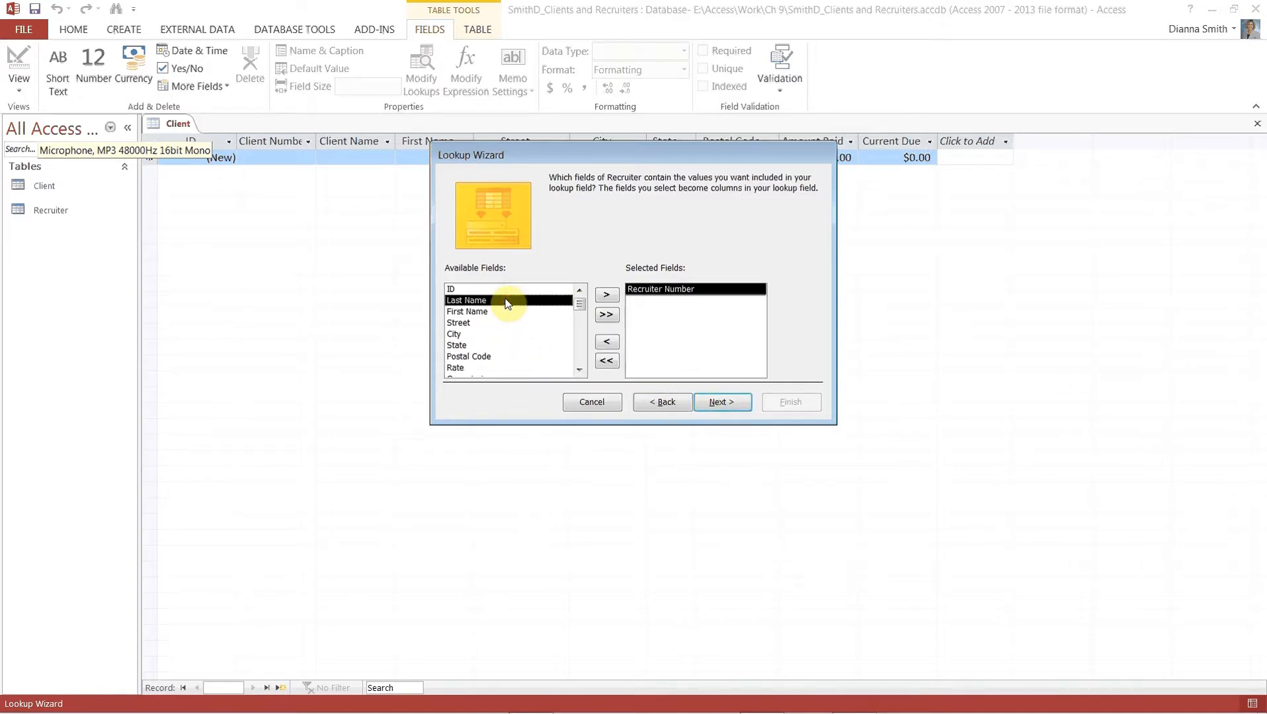
left_click(468, 311)
double_click(468, 311)
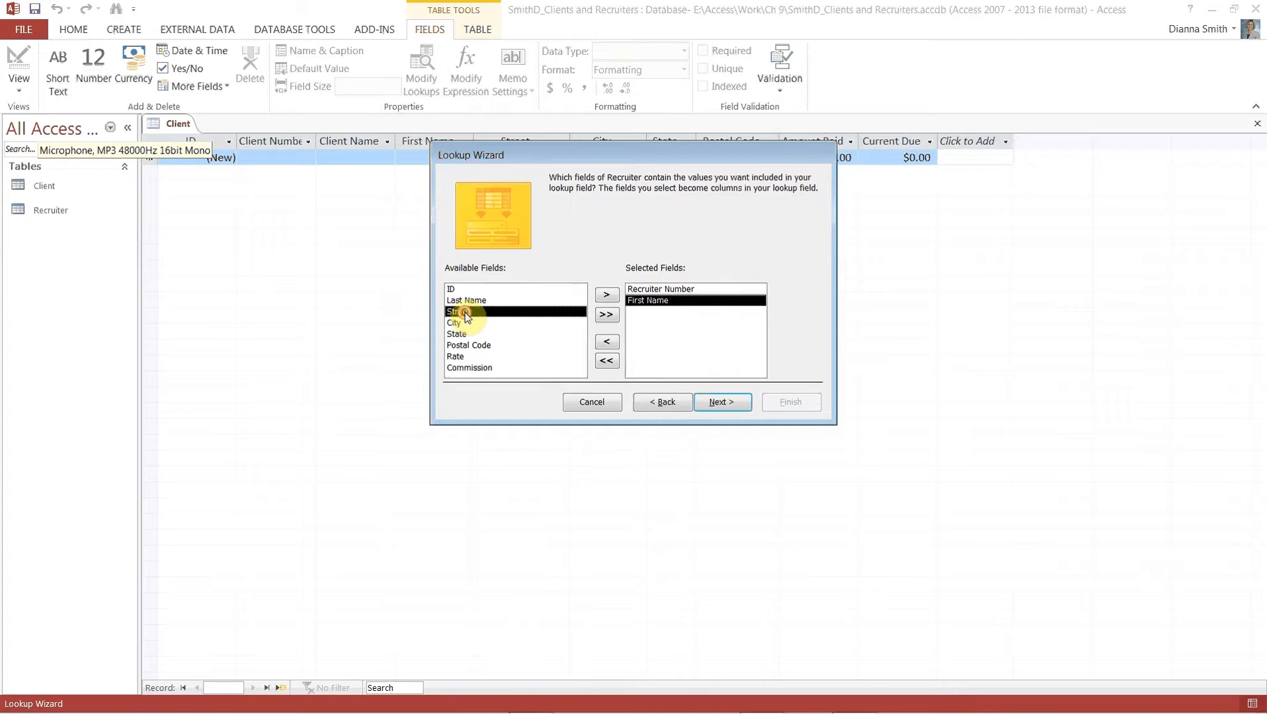
double_click(467, 301)
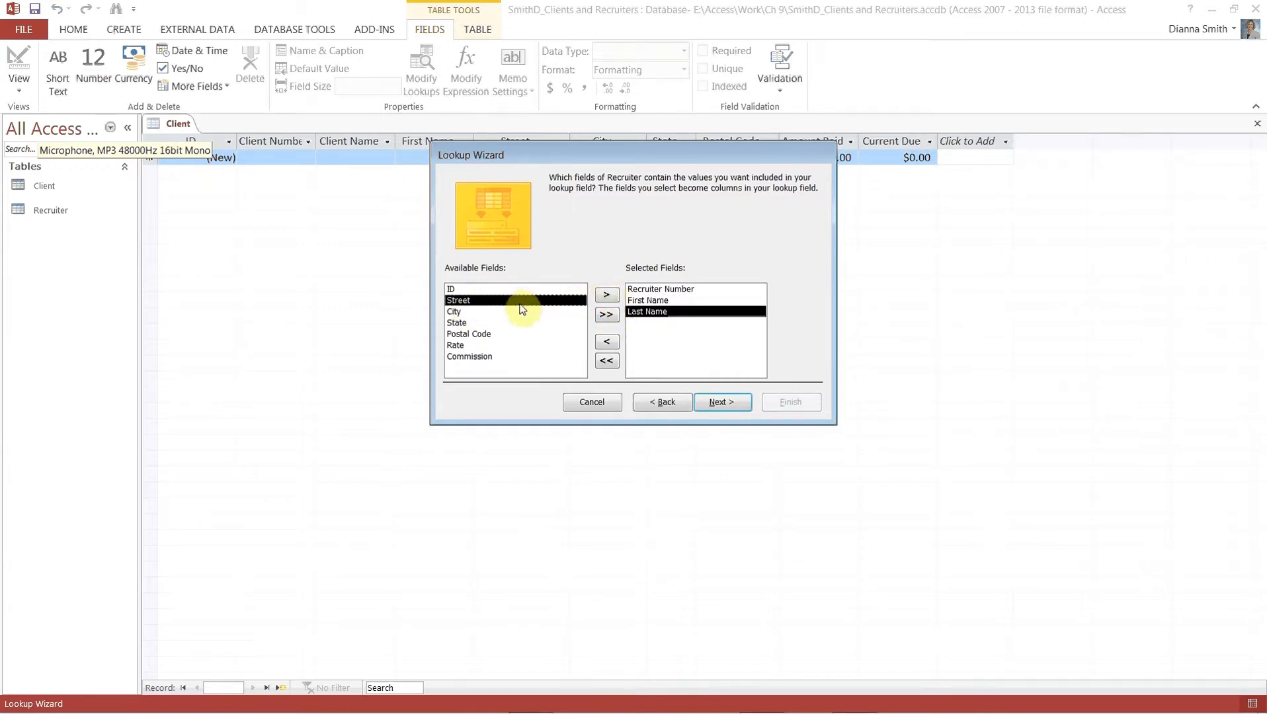
left_click(723, 403)
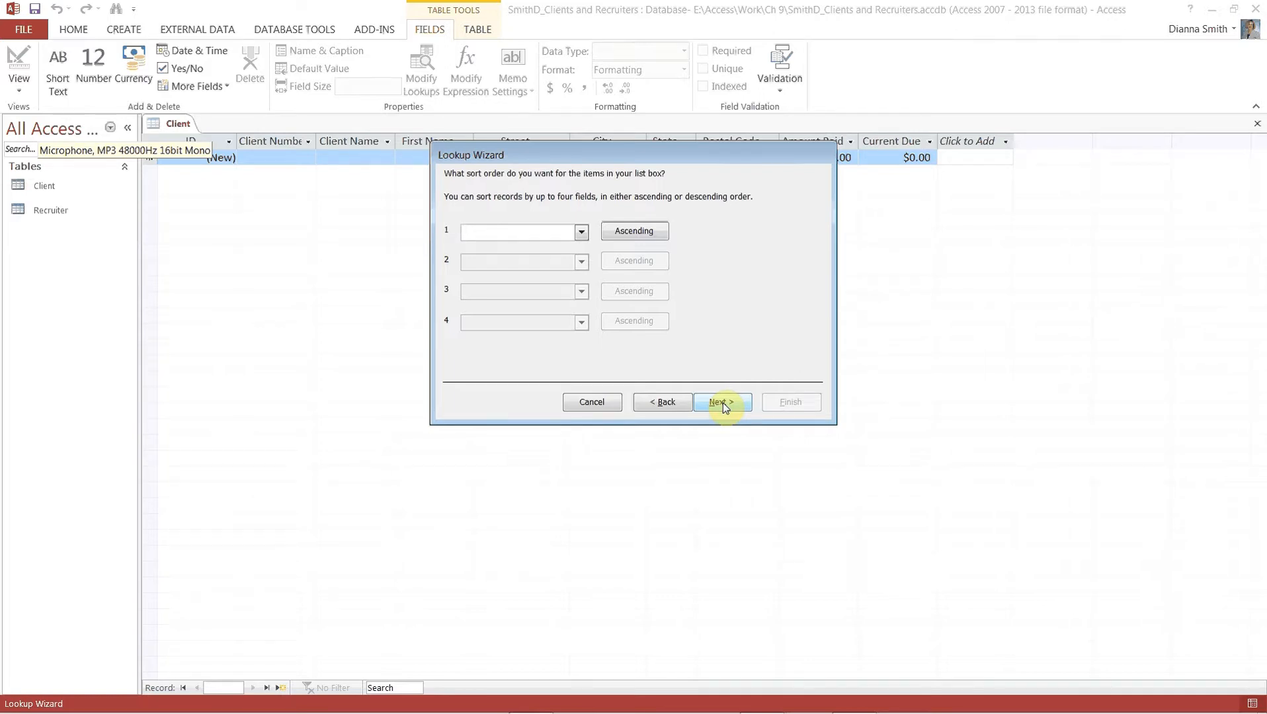
Sort the lookup list by Recruiter Number in ascending order and keep the key column hidden
left_click(582, 233)
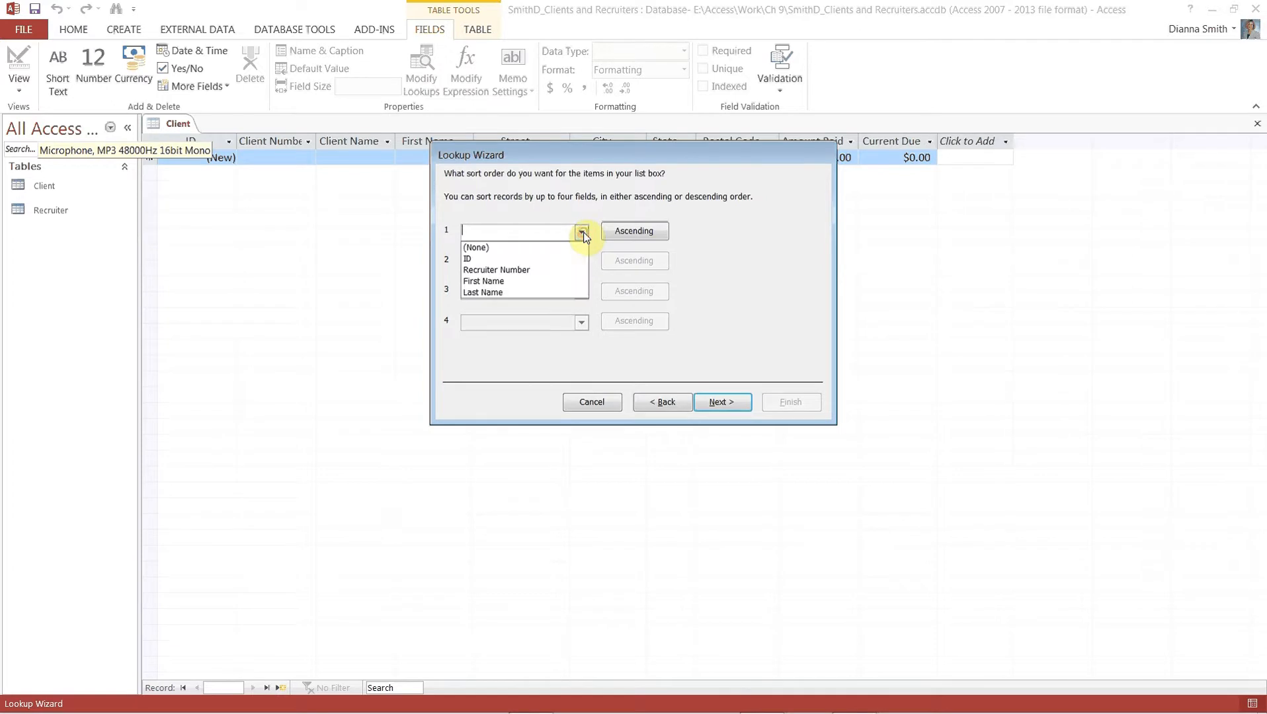
left_click(527, 278)
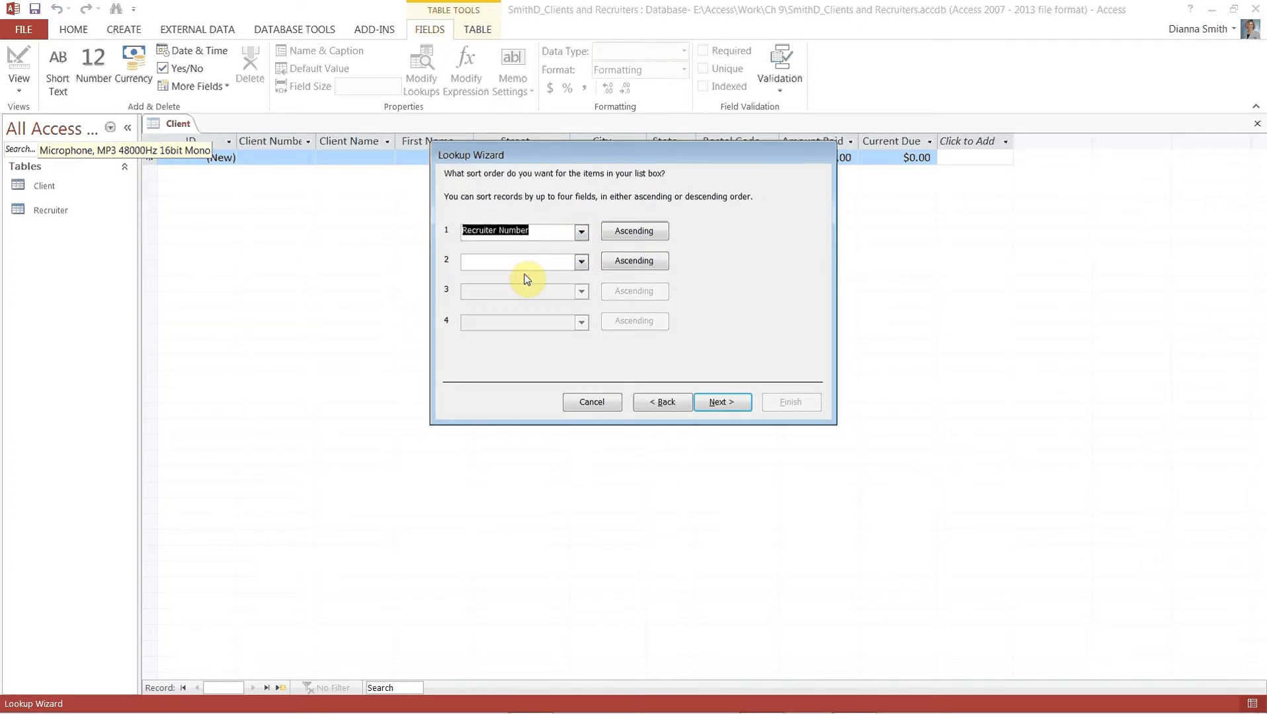
left_click(732, 404)
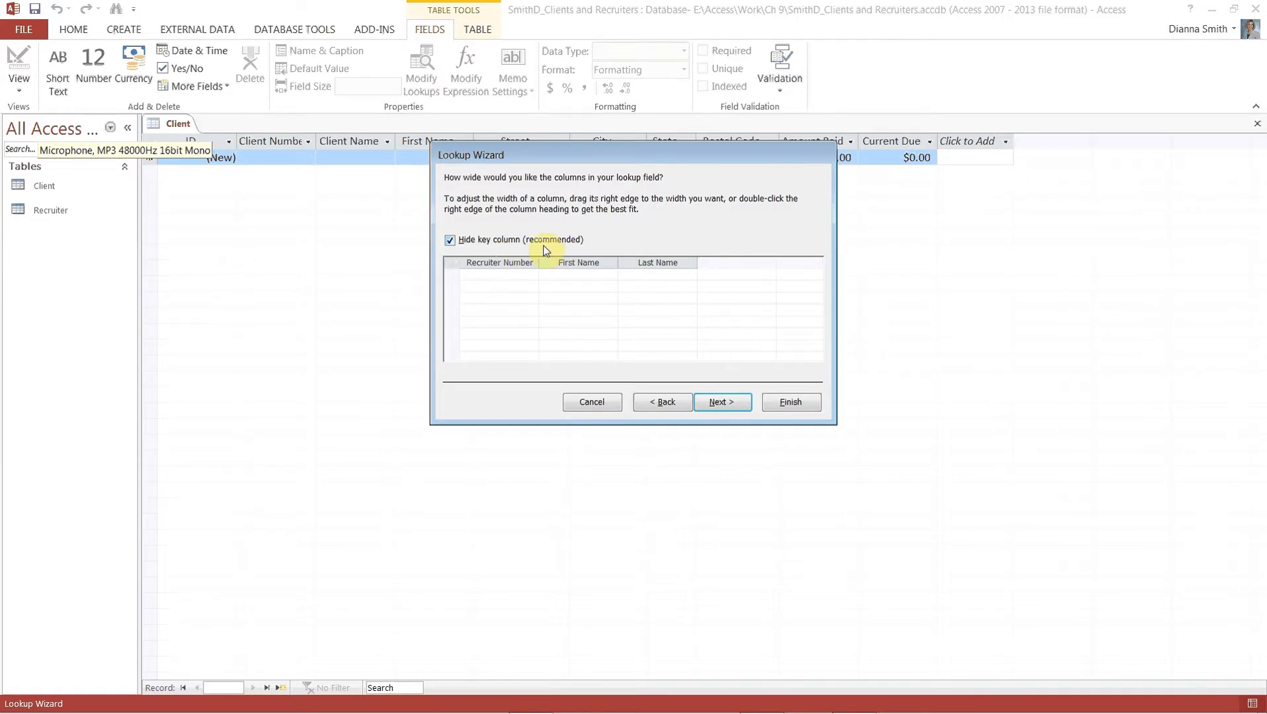
left_click(715, 405)
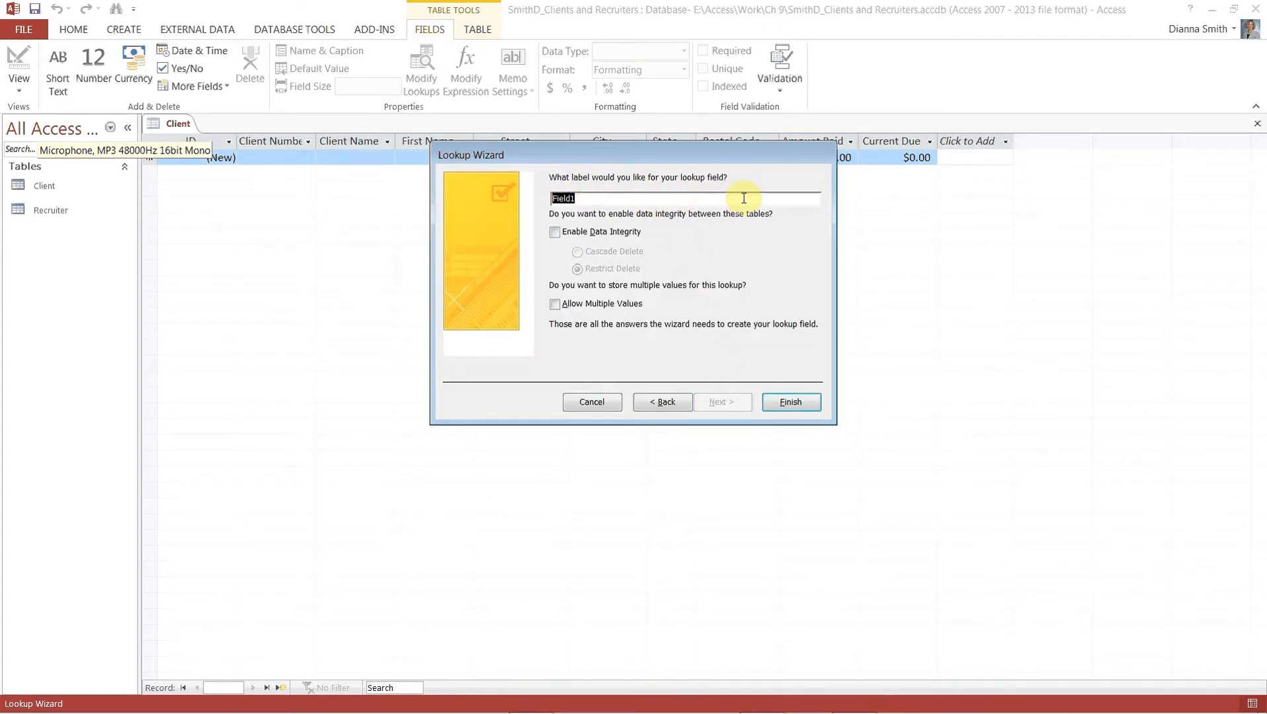
Finish the lookup field as Recruiter Number with data integrity enabled and Restrict Delete, then save and close the Client table
type("Recruiter Number")
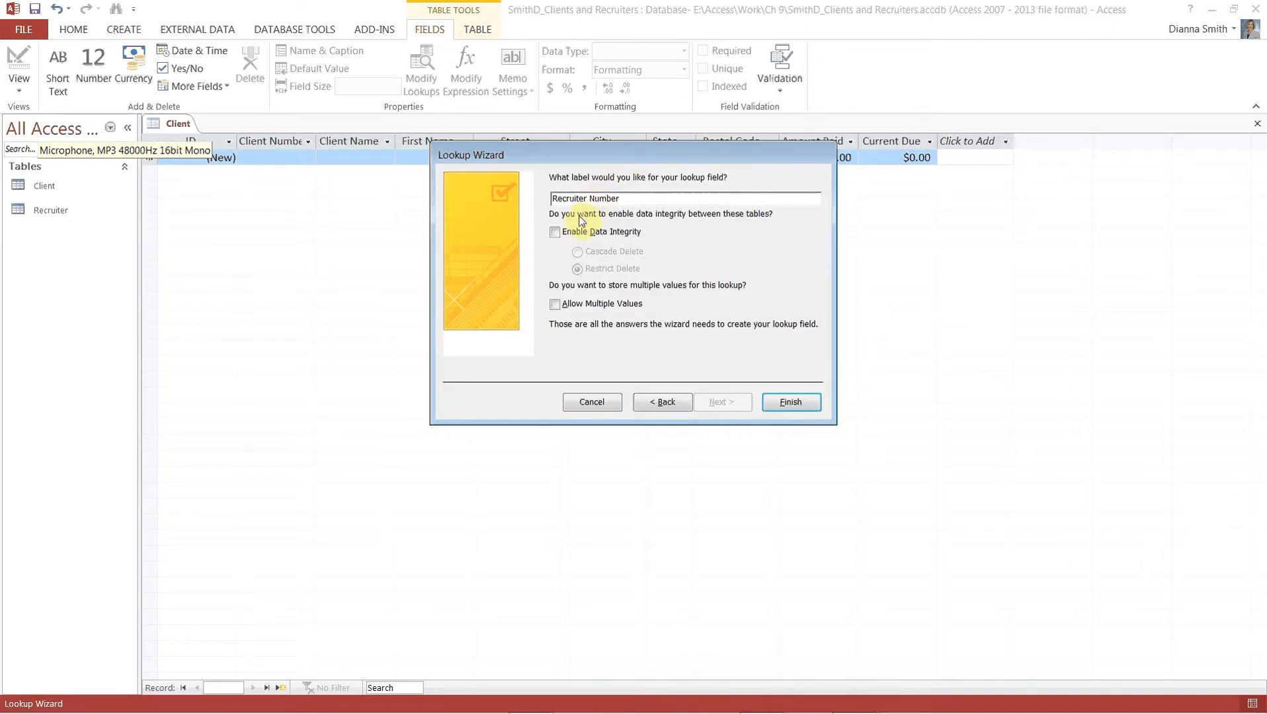
left_click(555, 232)
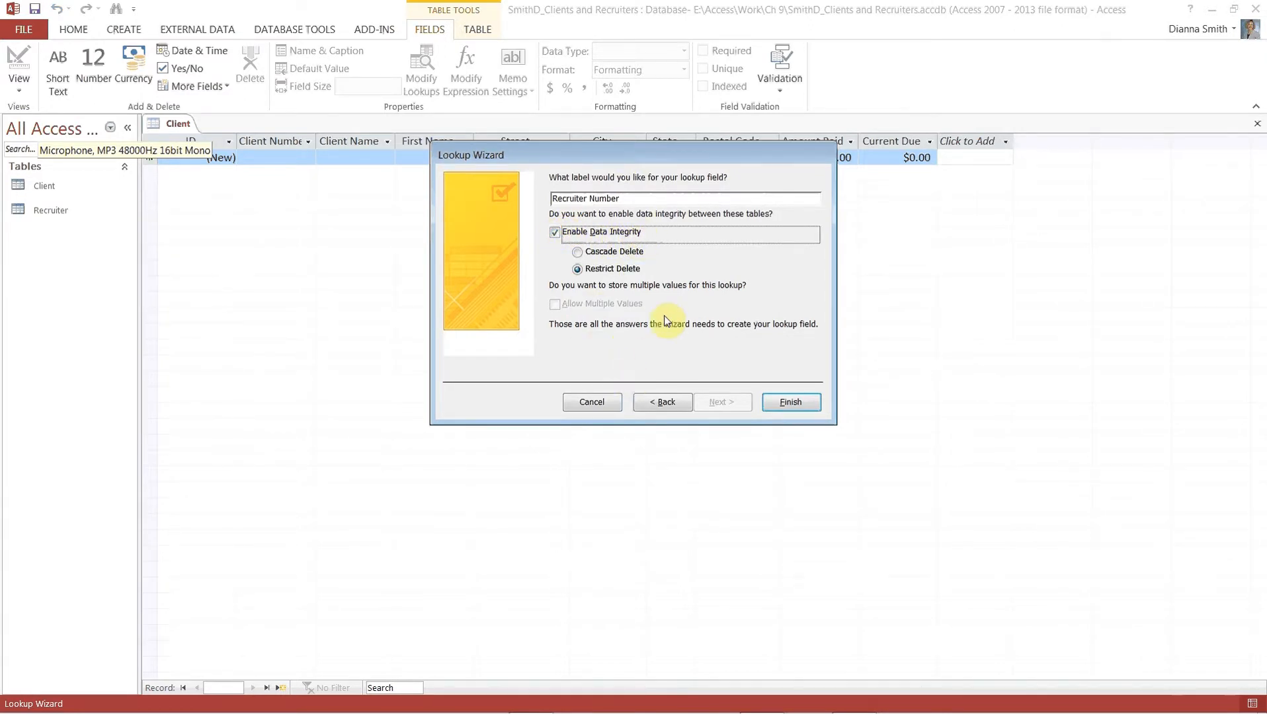
left_click(792, 406)
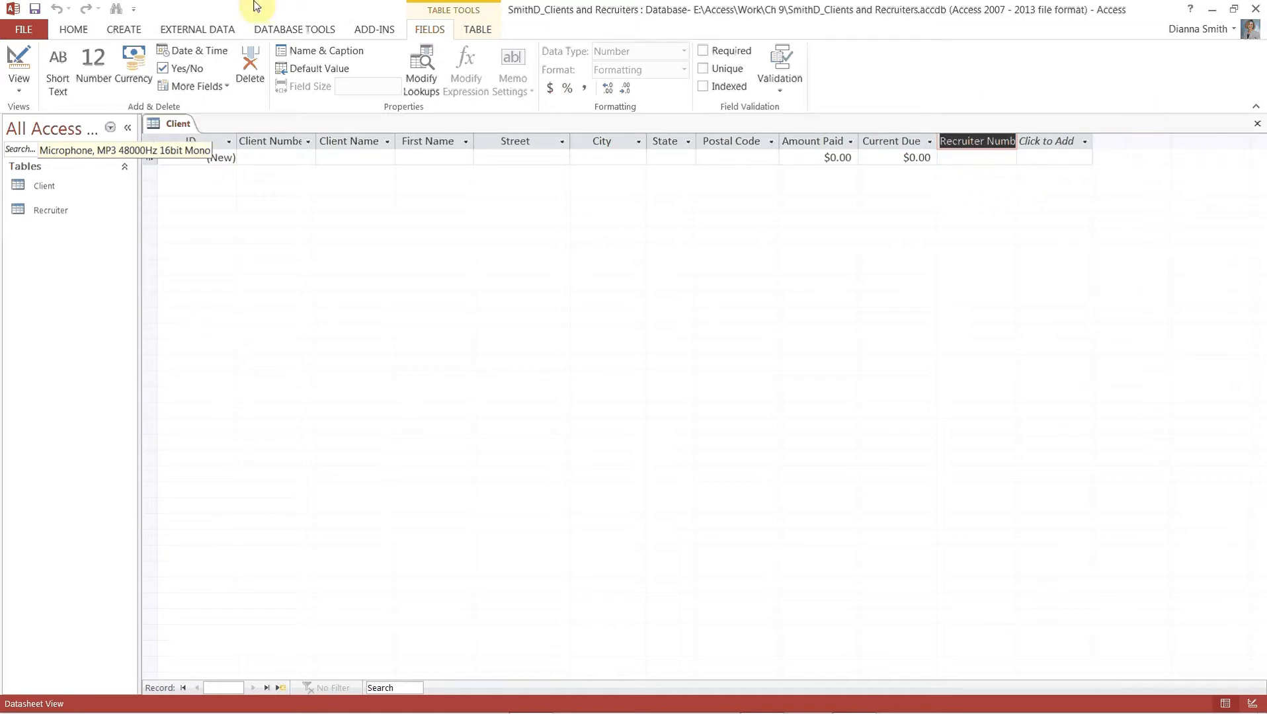
left_click(35, 9)
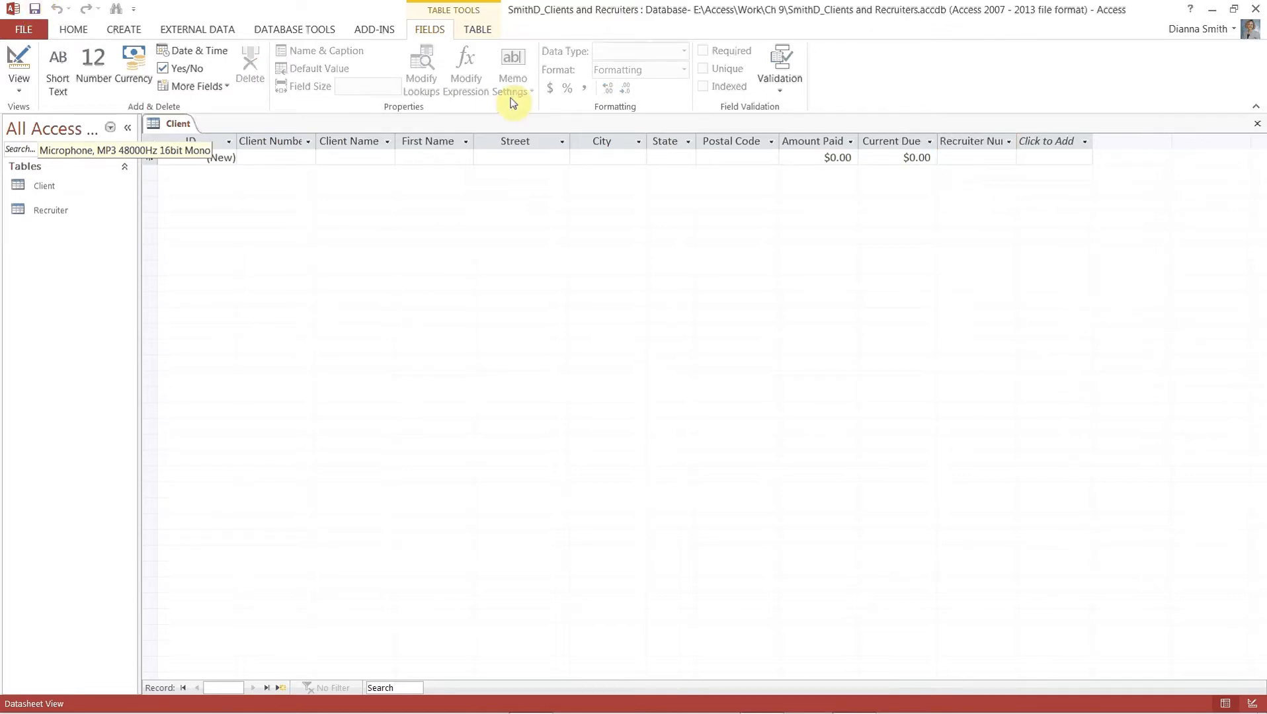
left_click(1258, 125)
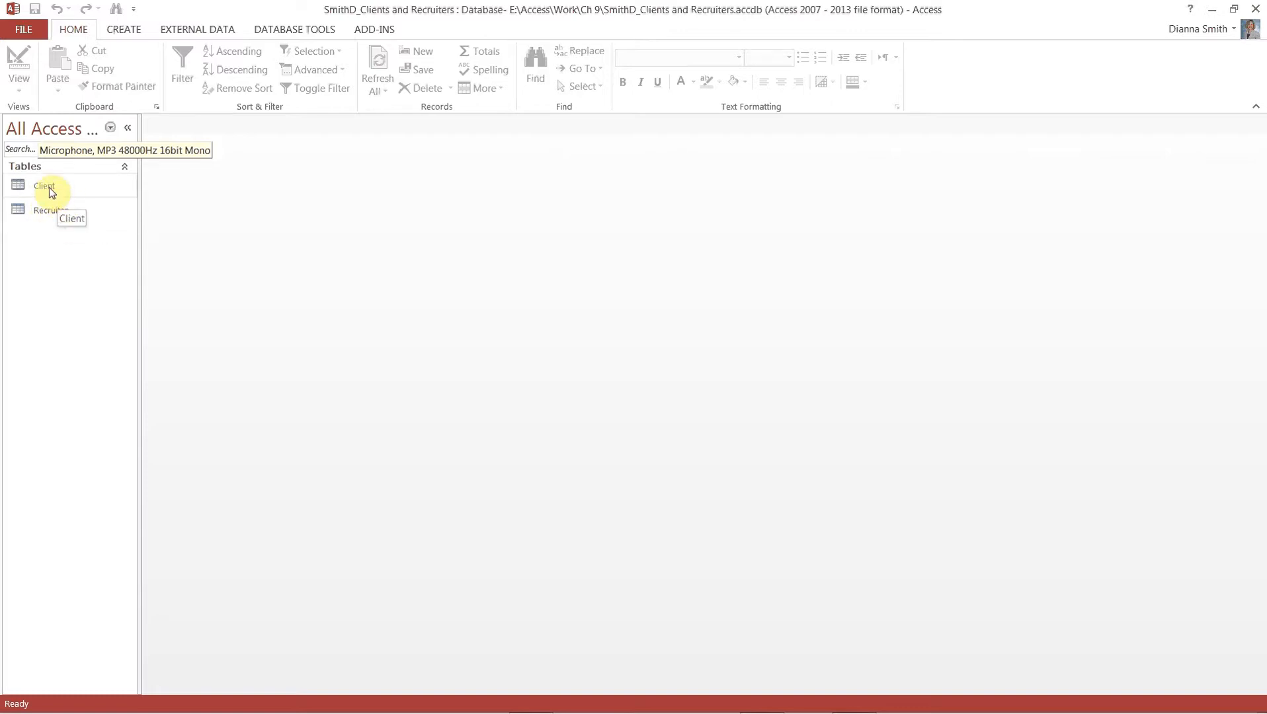
Start a text file import using Recruiter.txt from E:\Access\Originals\Chapter 09 as the source
left_click(201, 34)
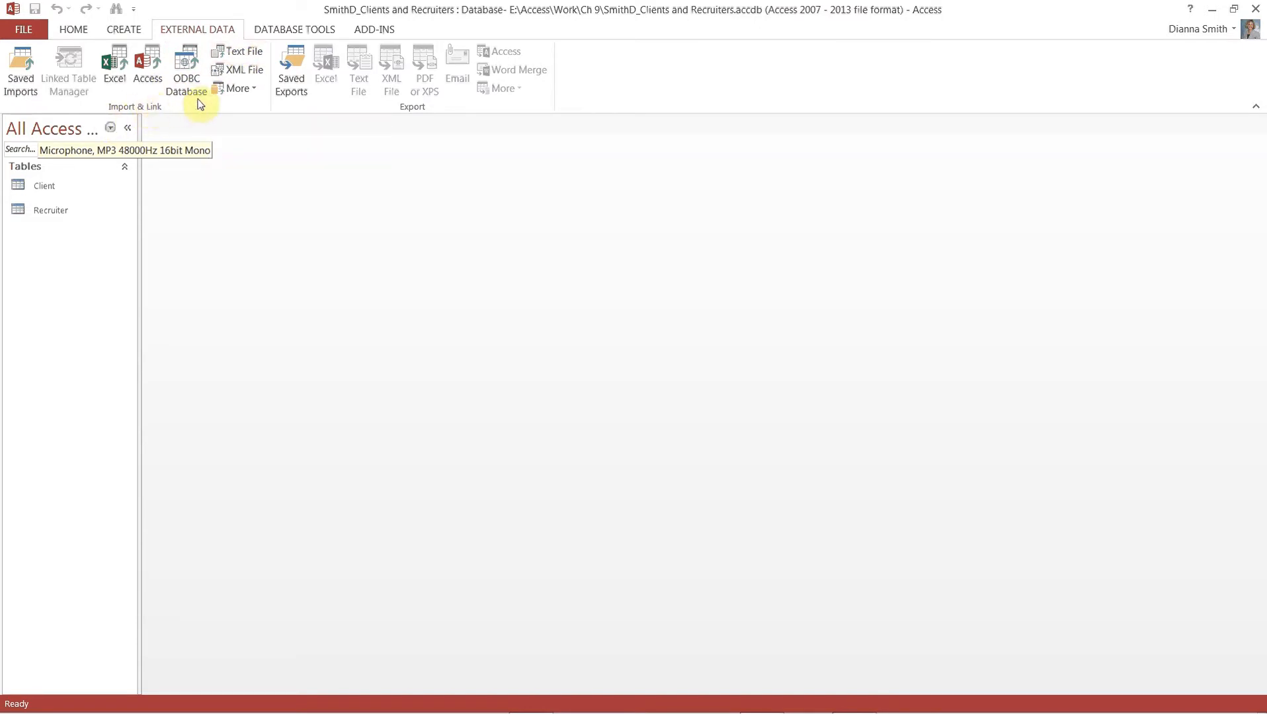
left_click(239, 53)
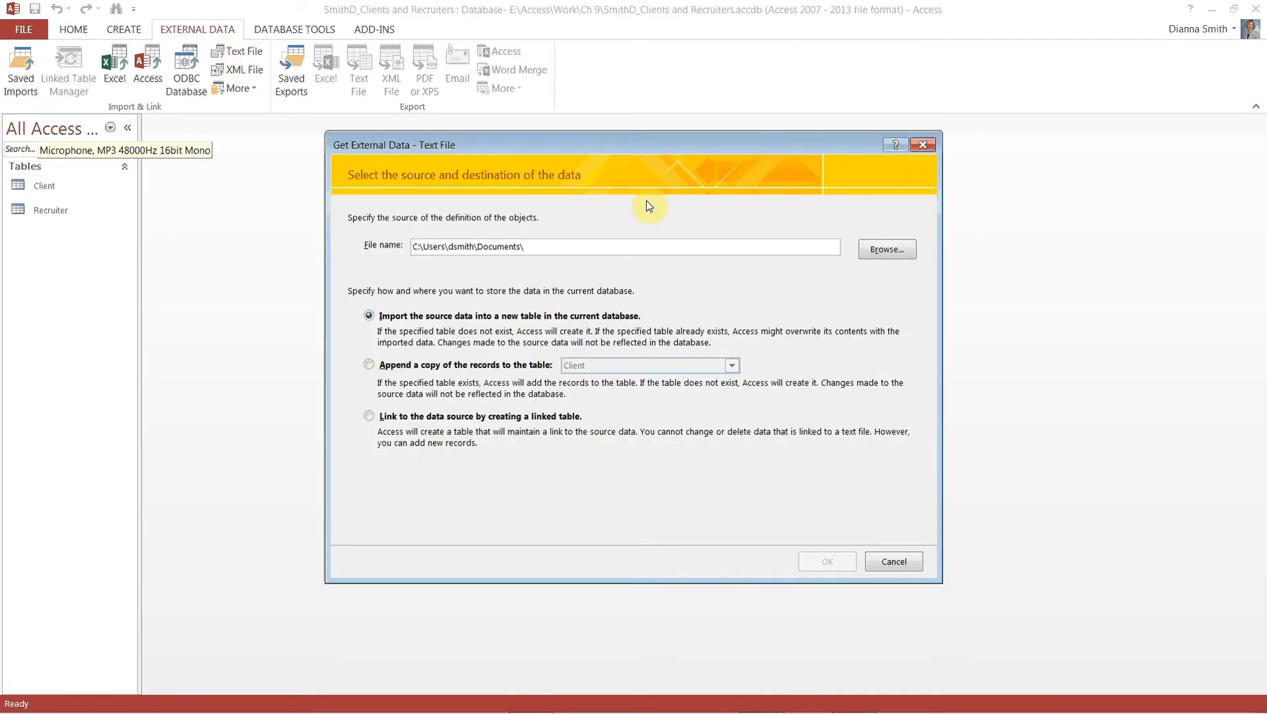
left_click(899, 251)
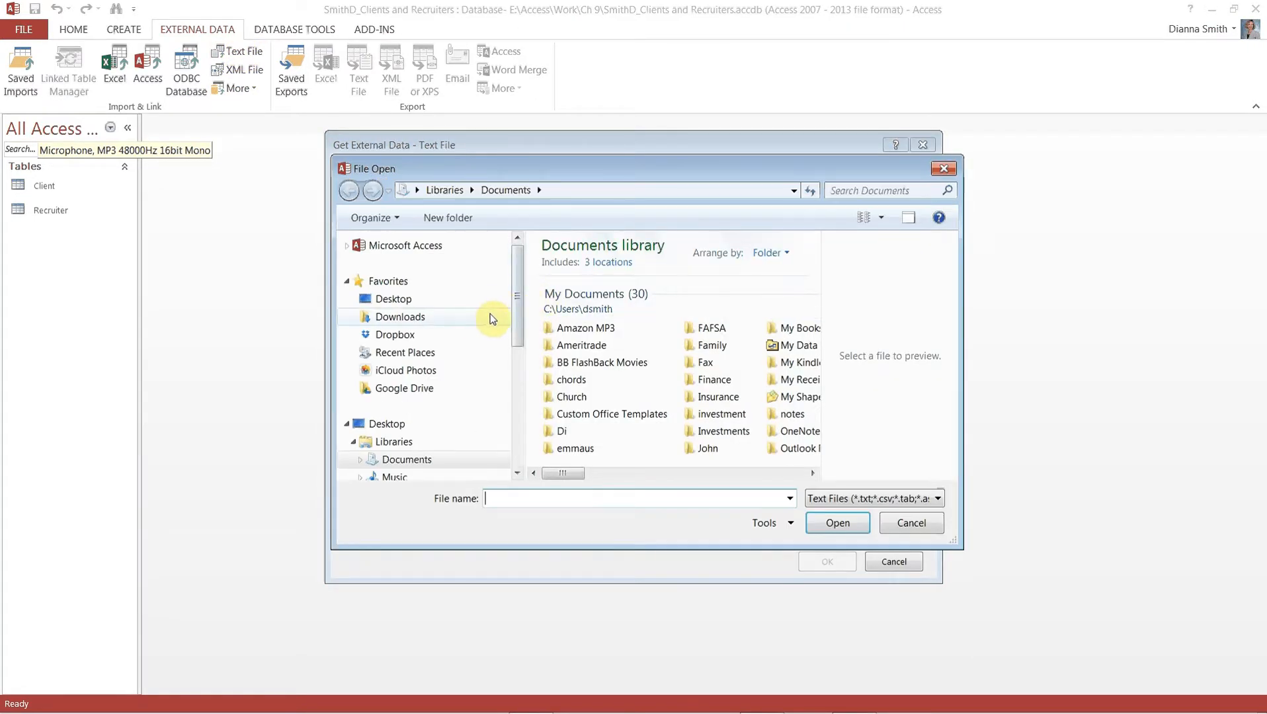
left_click_drag(518, 315, 518, 391)
left_click(437, 400)
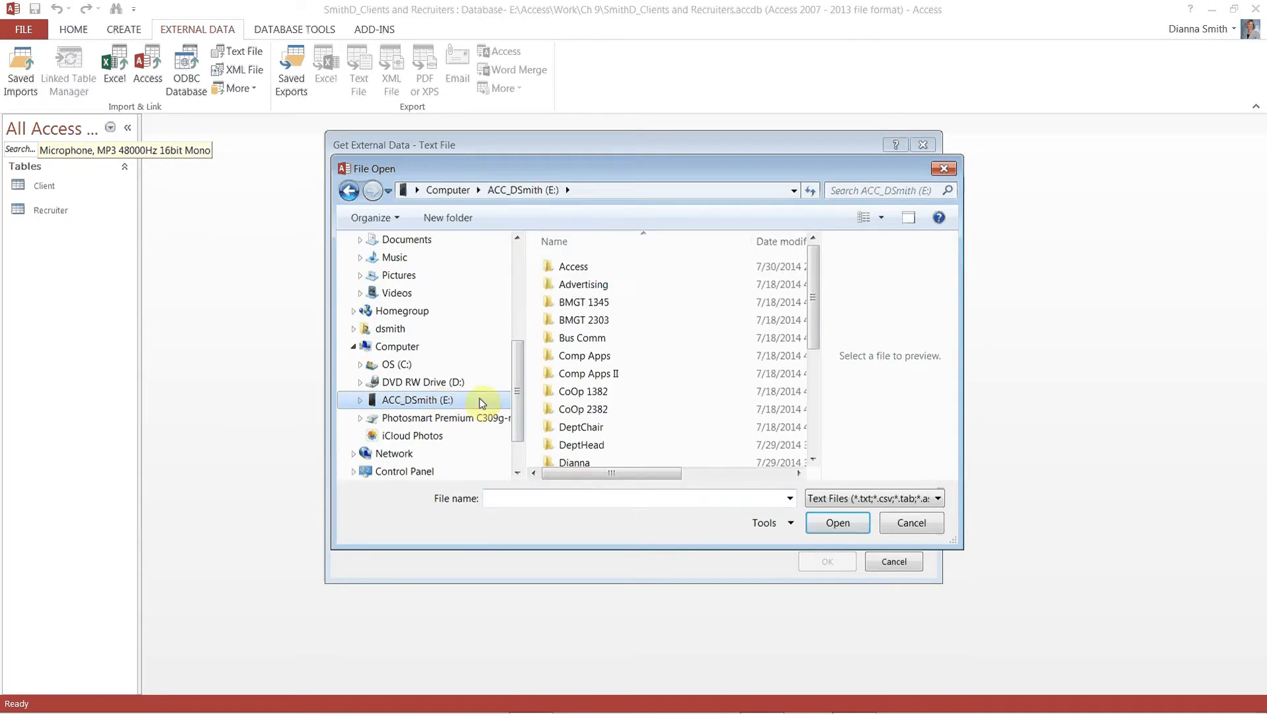
double_click(567, 267)
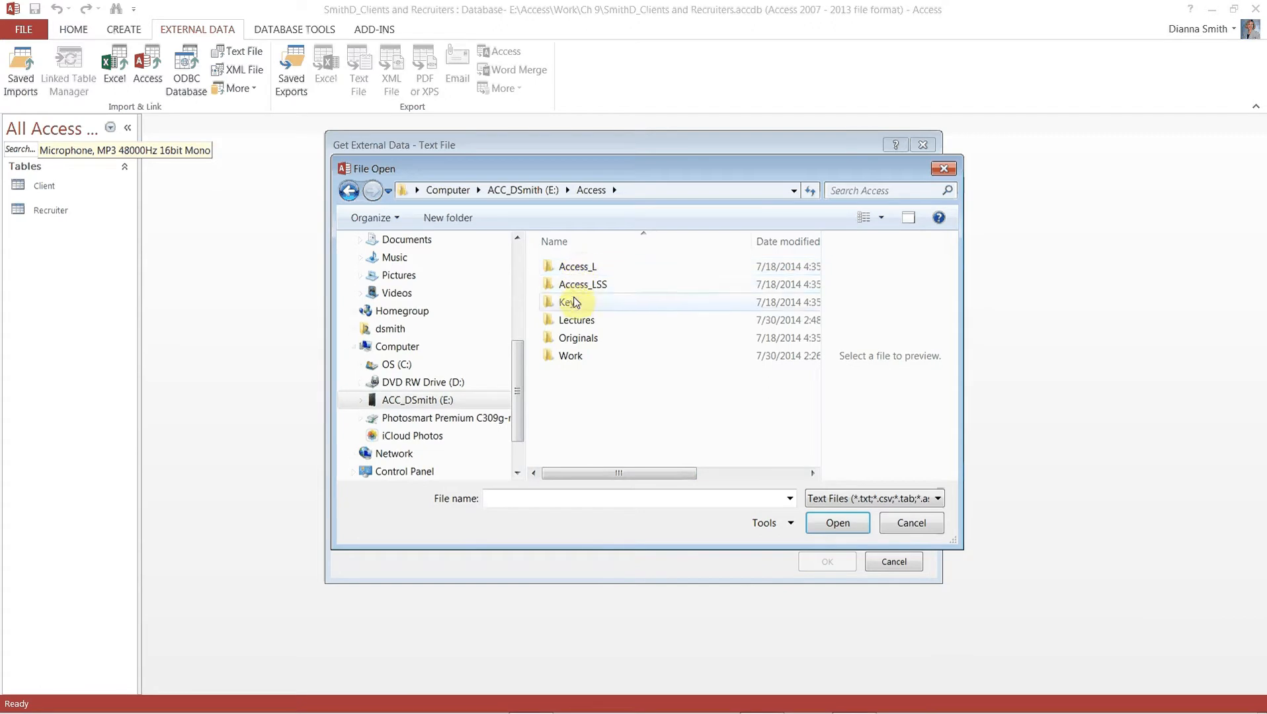
double_click(578, 338)
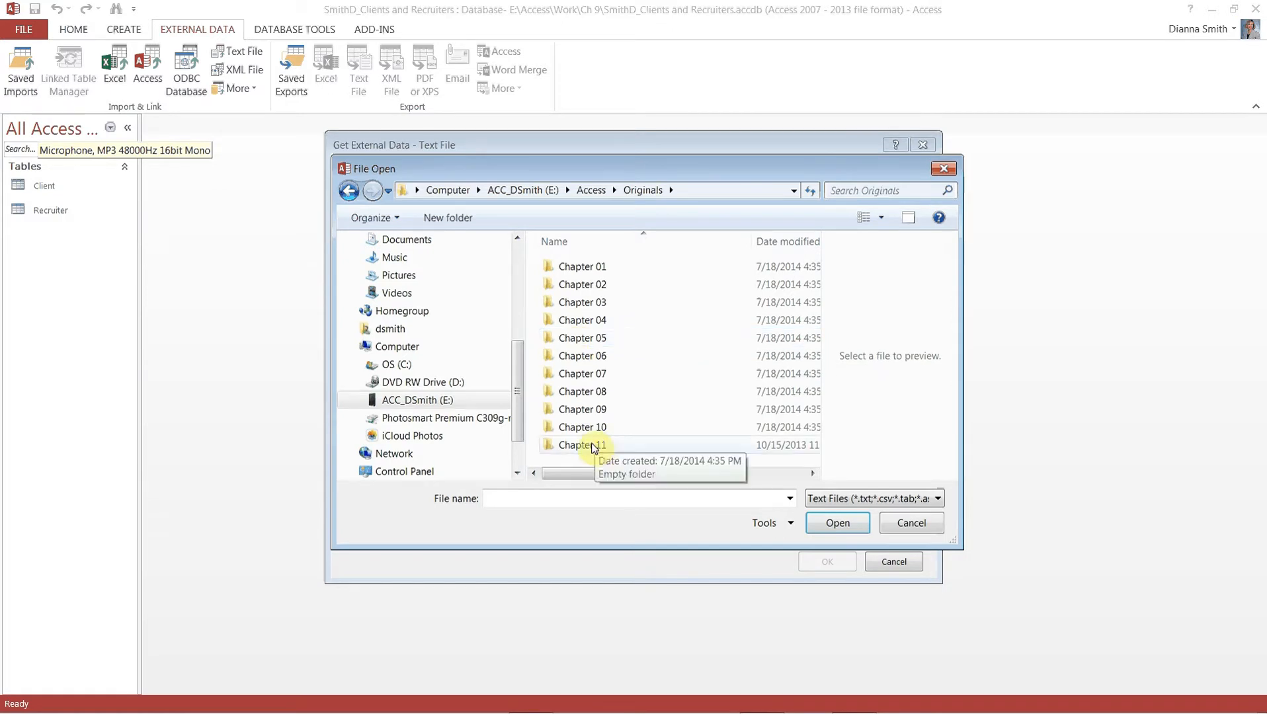
double_click(573, 411)
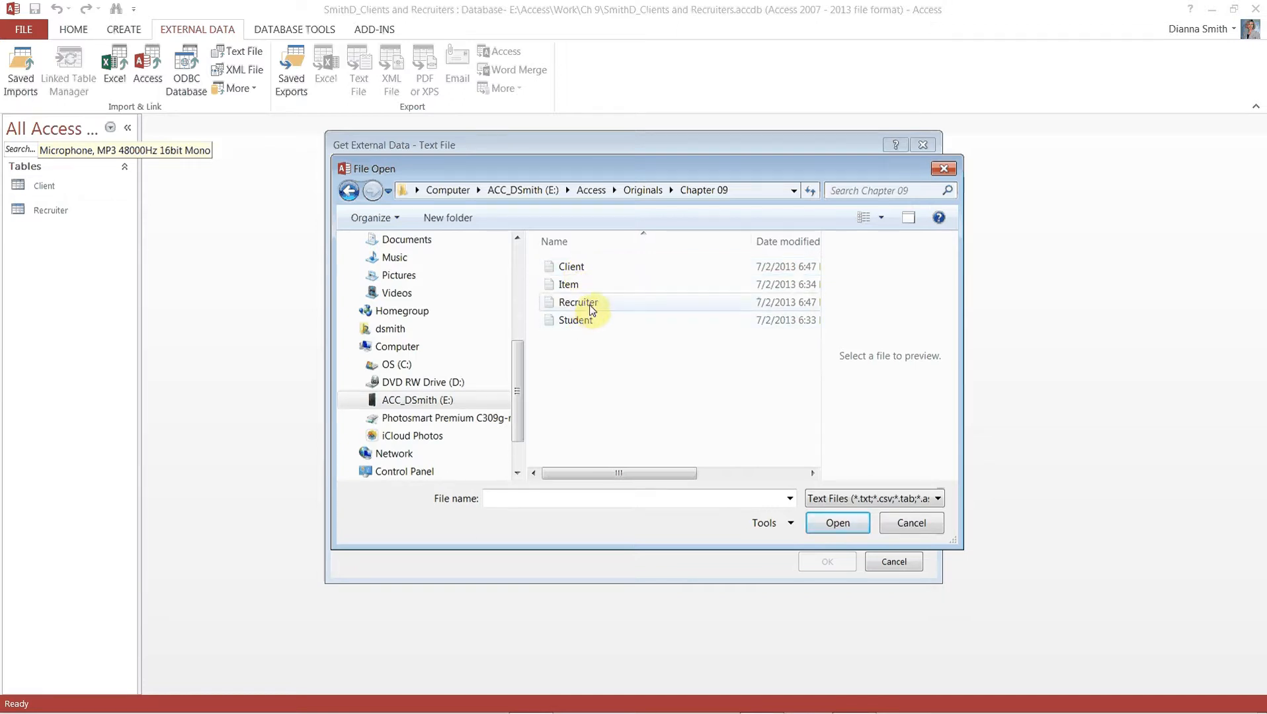
left_click(582, 302)
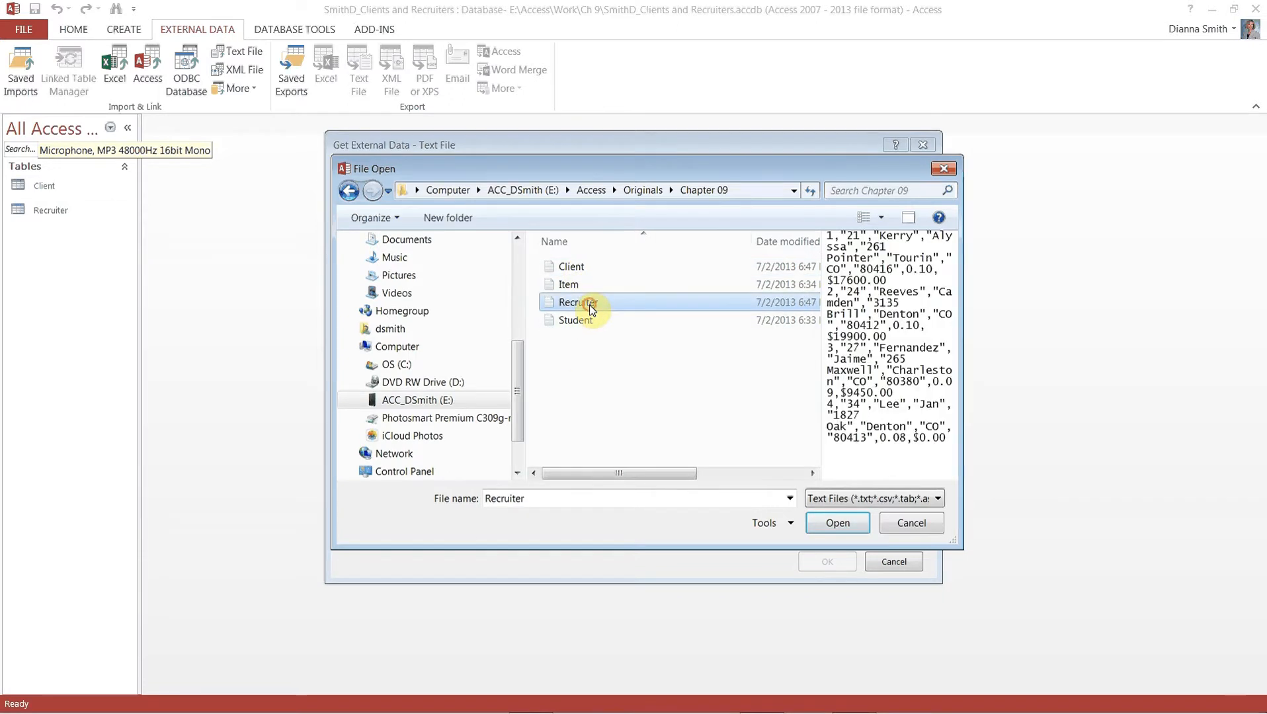
left_click(838, 524)
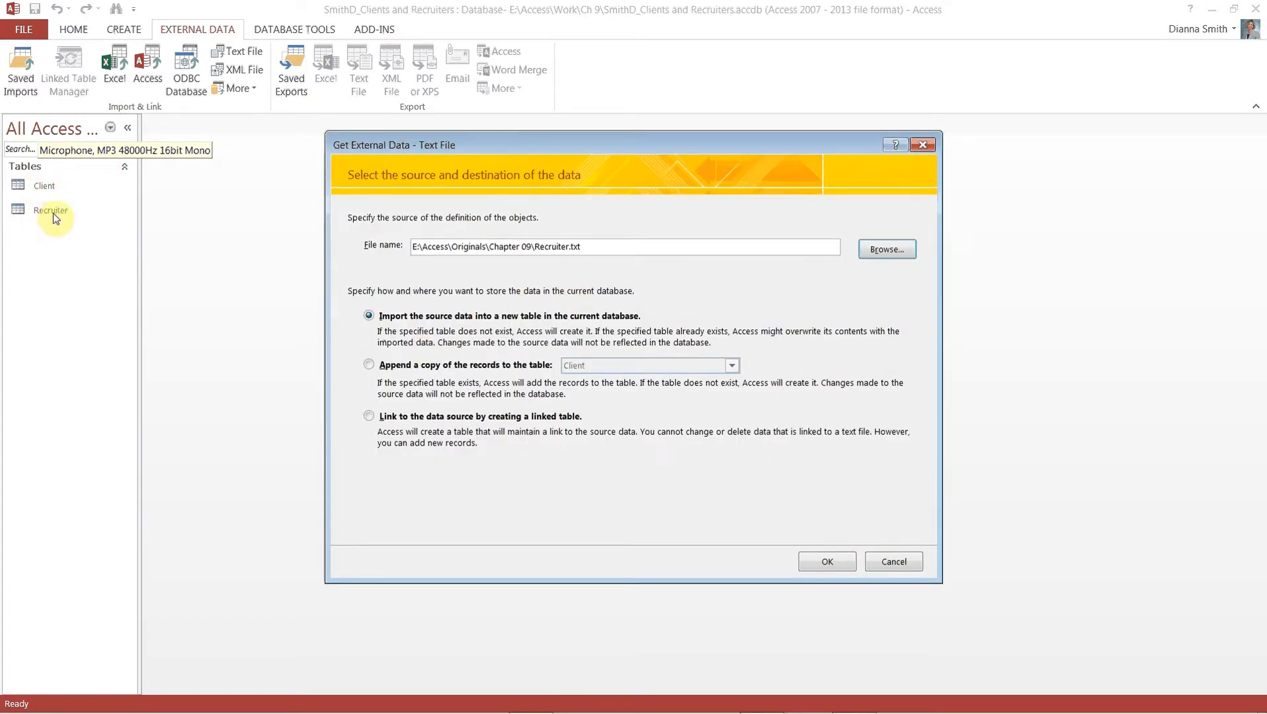
Set the import to append a copy of the records to the existing Recruiter table
left_click(371, 365)
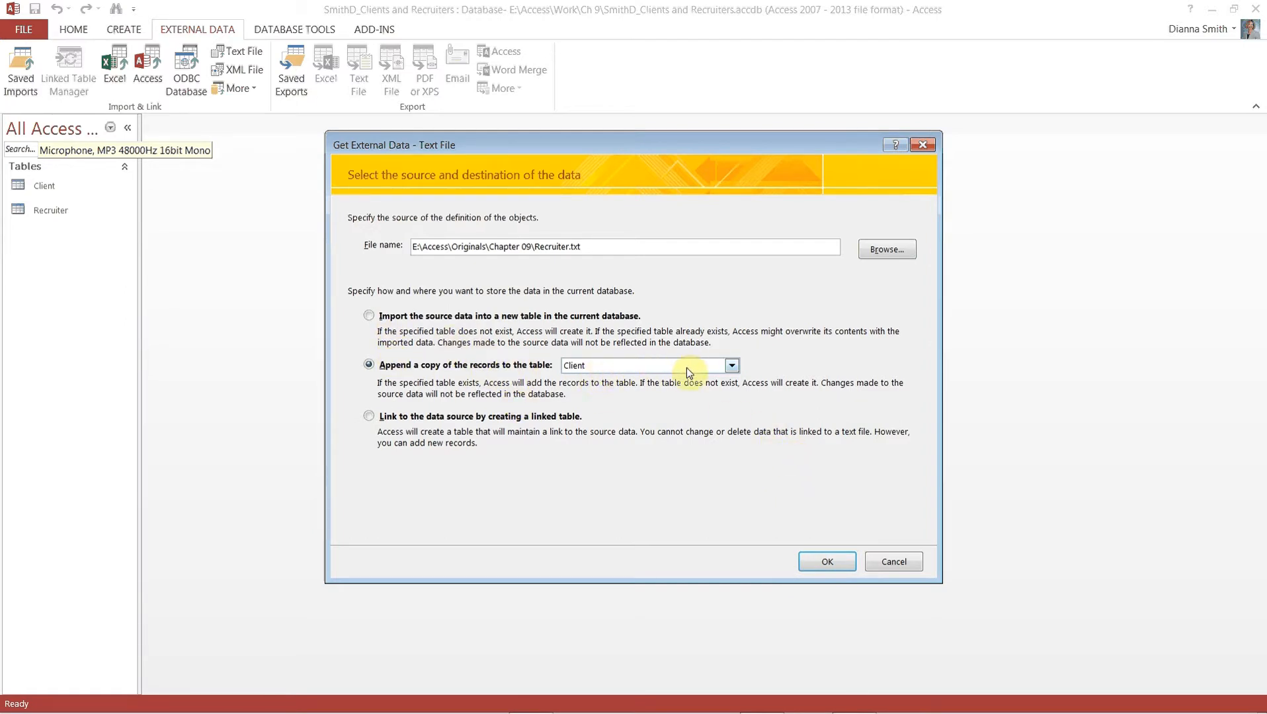
left_click(732, 366)
left_click(699, 390)
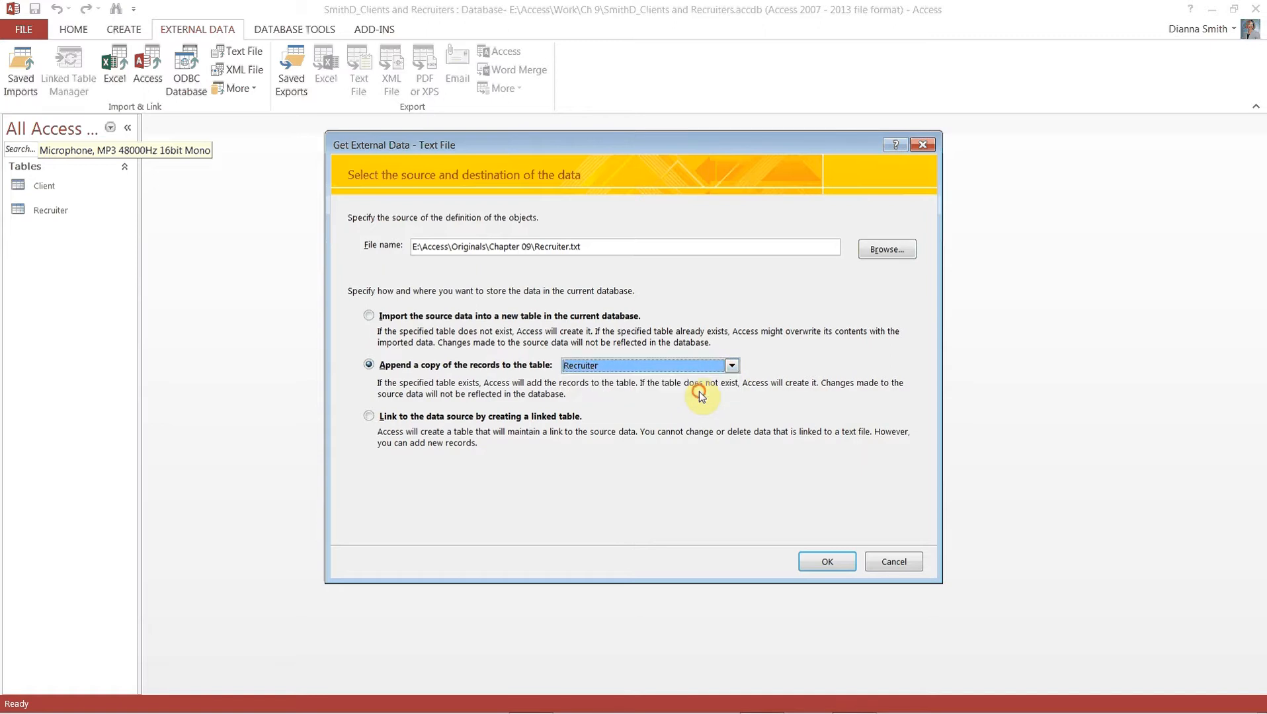
left_click(827, 564)
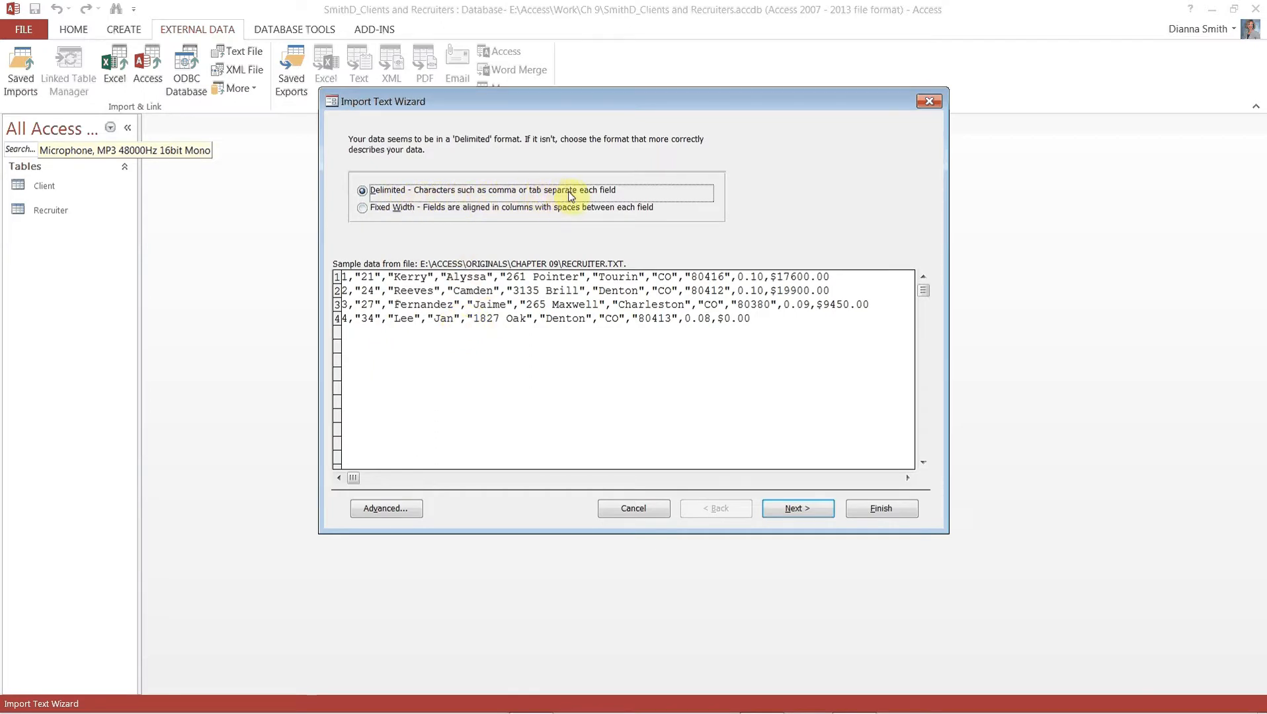
Finish the Recruiter import as comma-delimited text without field names in the first row and without saving the import steps
left_click(793, 509)
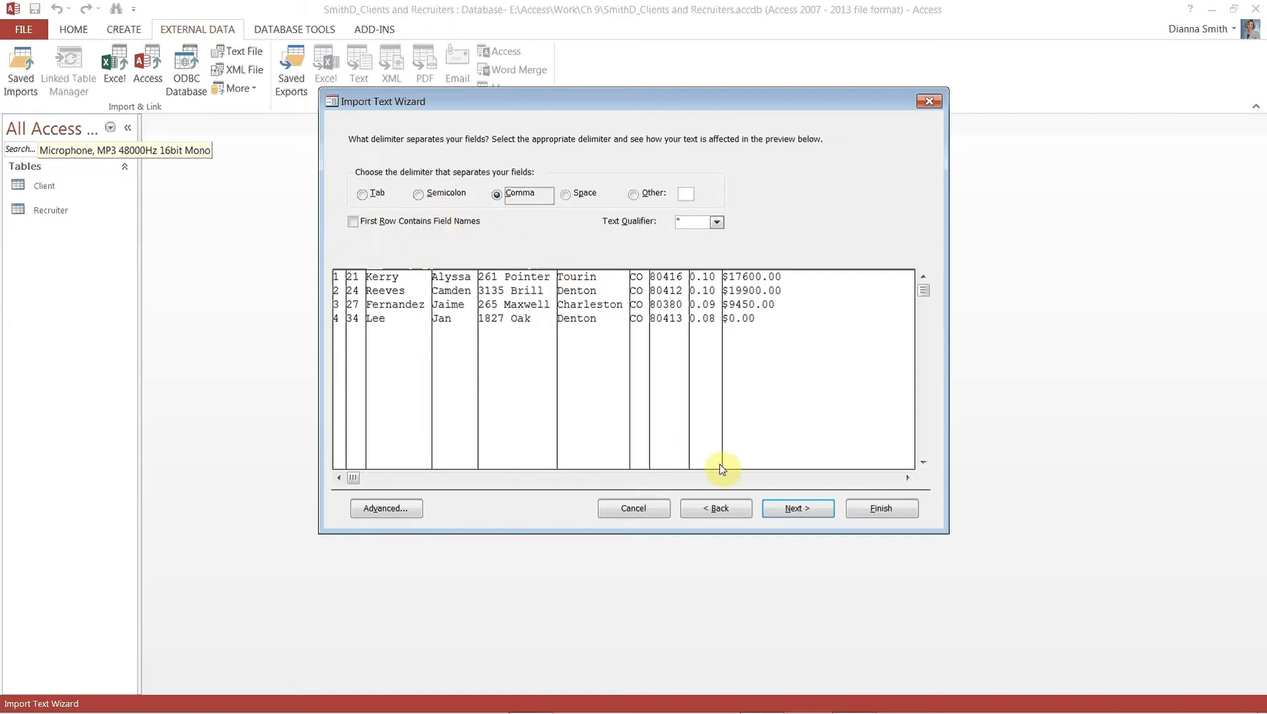
left_click(789, 510)
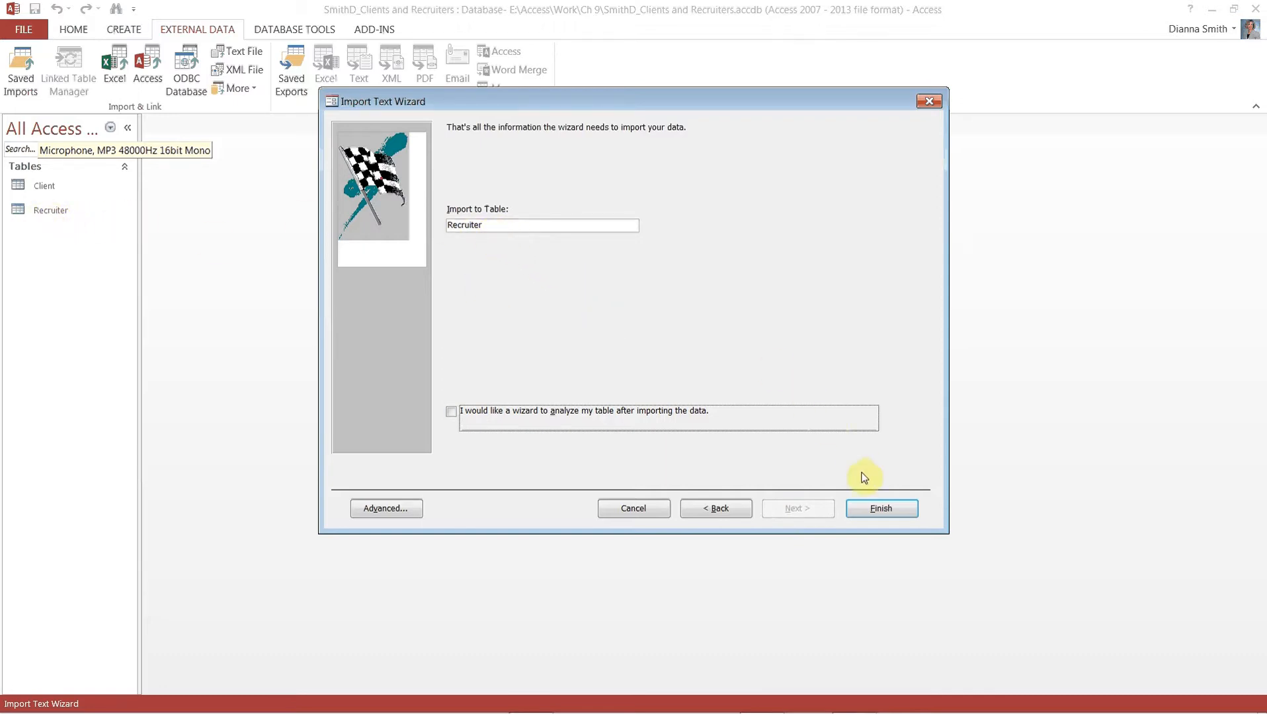
left_click(881, 509)
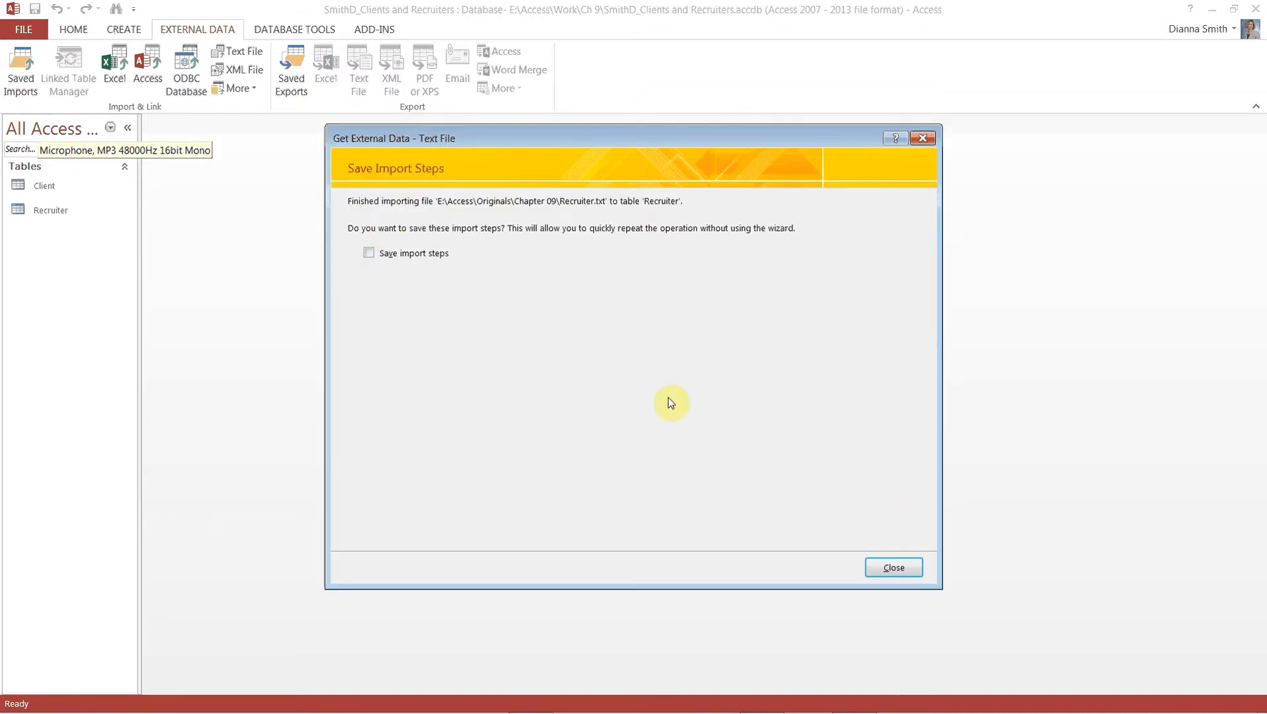
left_click(906, 570)
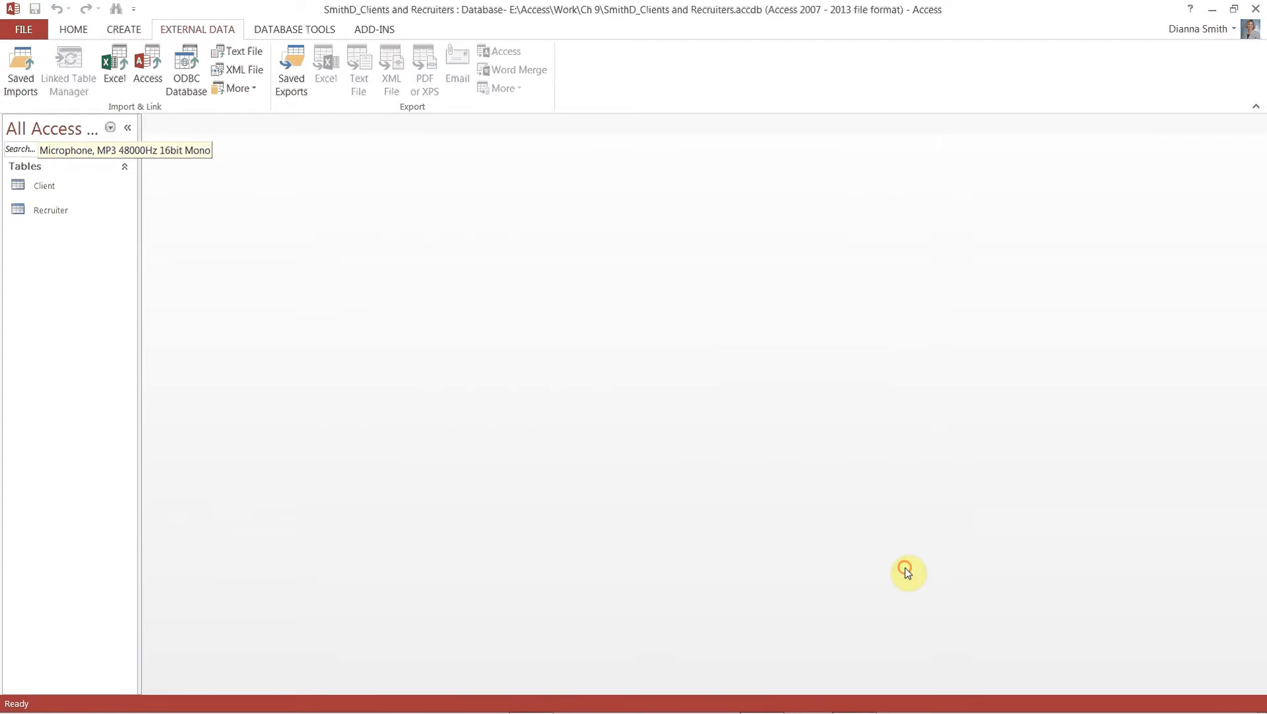
Open the Recruiter table, examine the imported records and the related client subdatasheets, and close the table
double_click(39, 206)
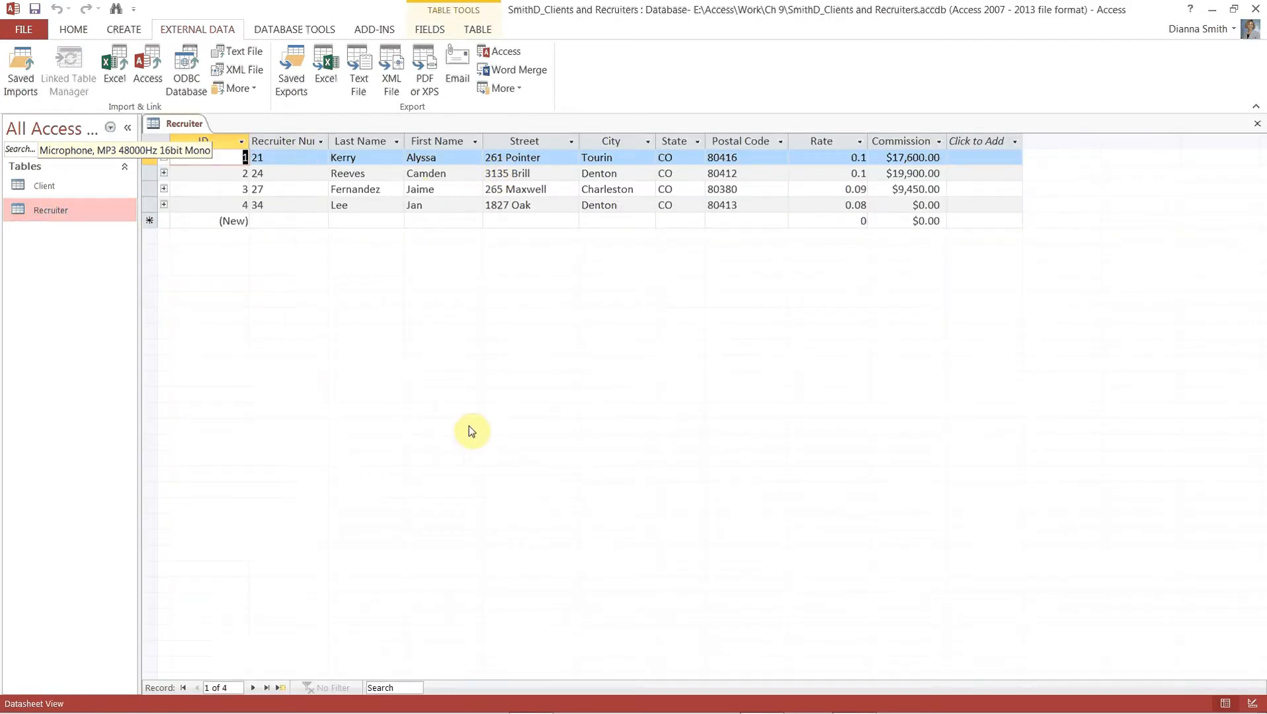
left_click(164, 205)
left_click(165, 205)
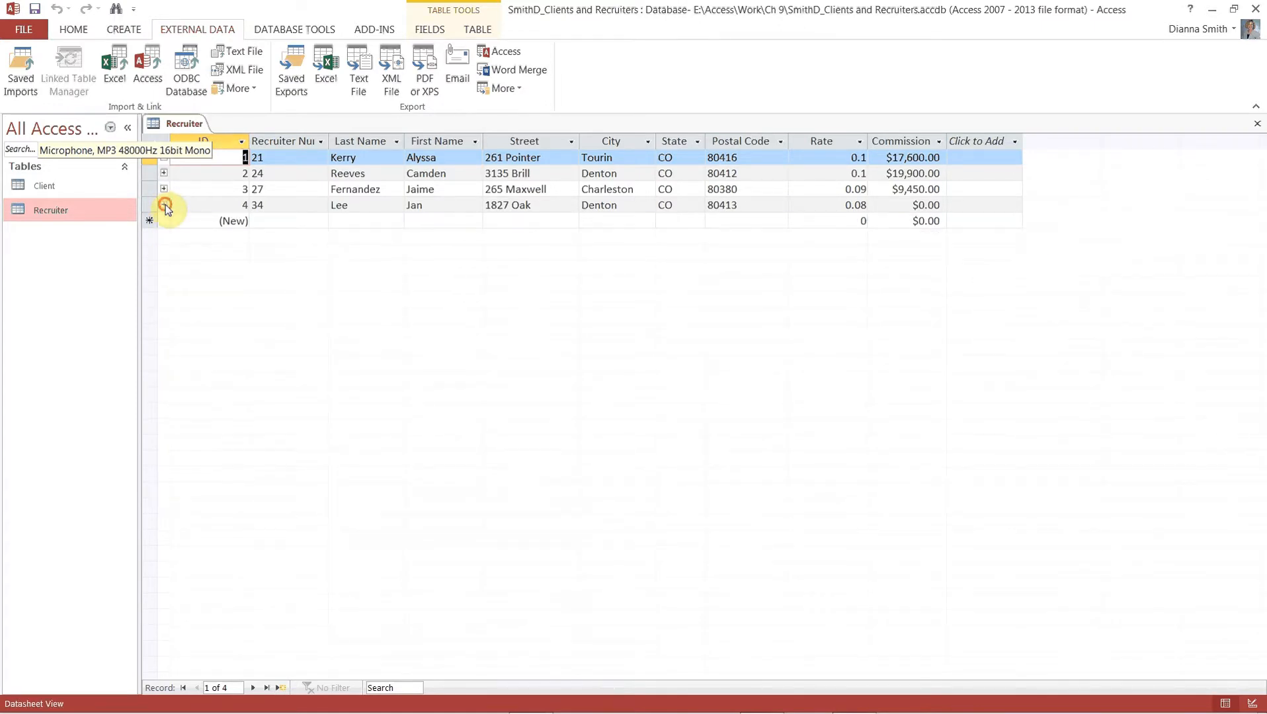
left_click(163, 189)
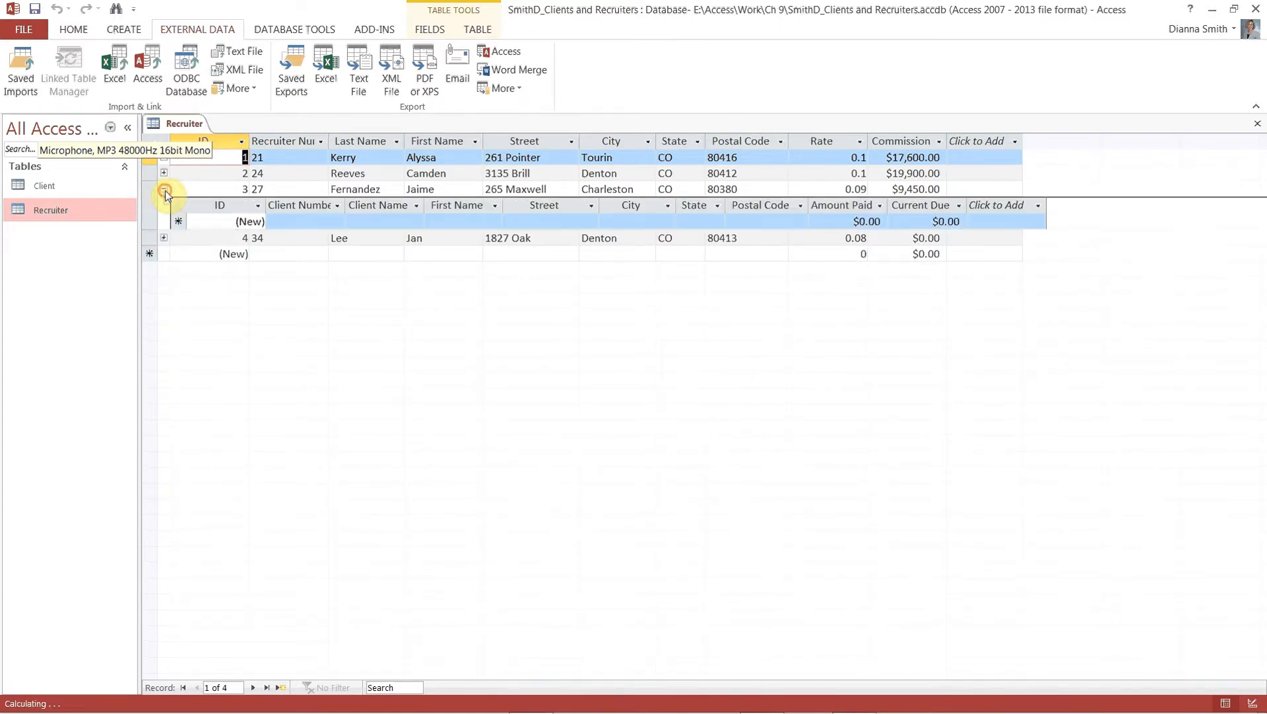
left_click(164, 189)
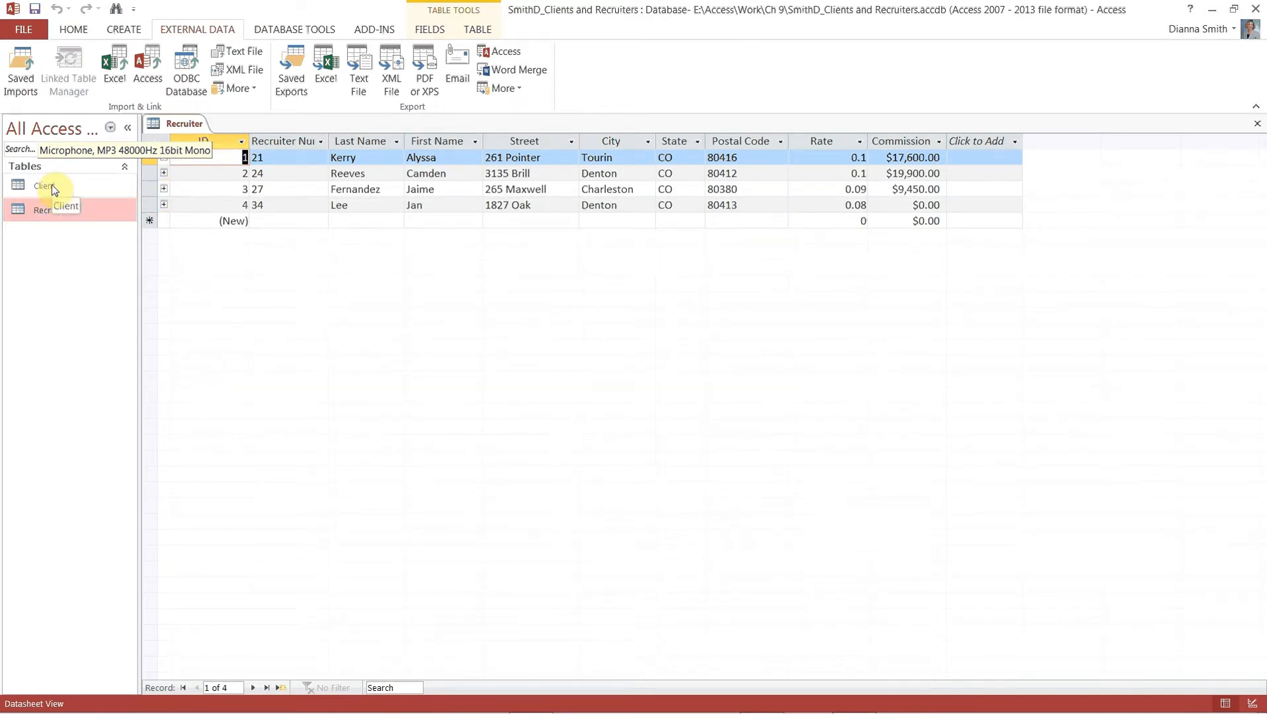
left_click(165, 206)
left_click(165, 205)
left_click(1258, 123)
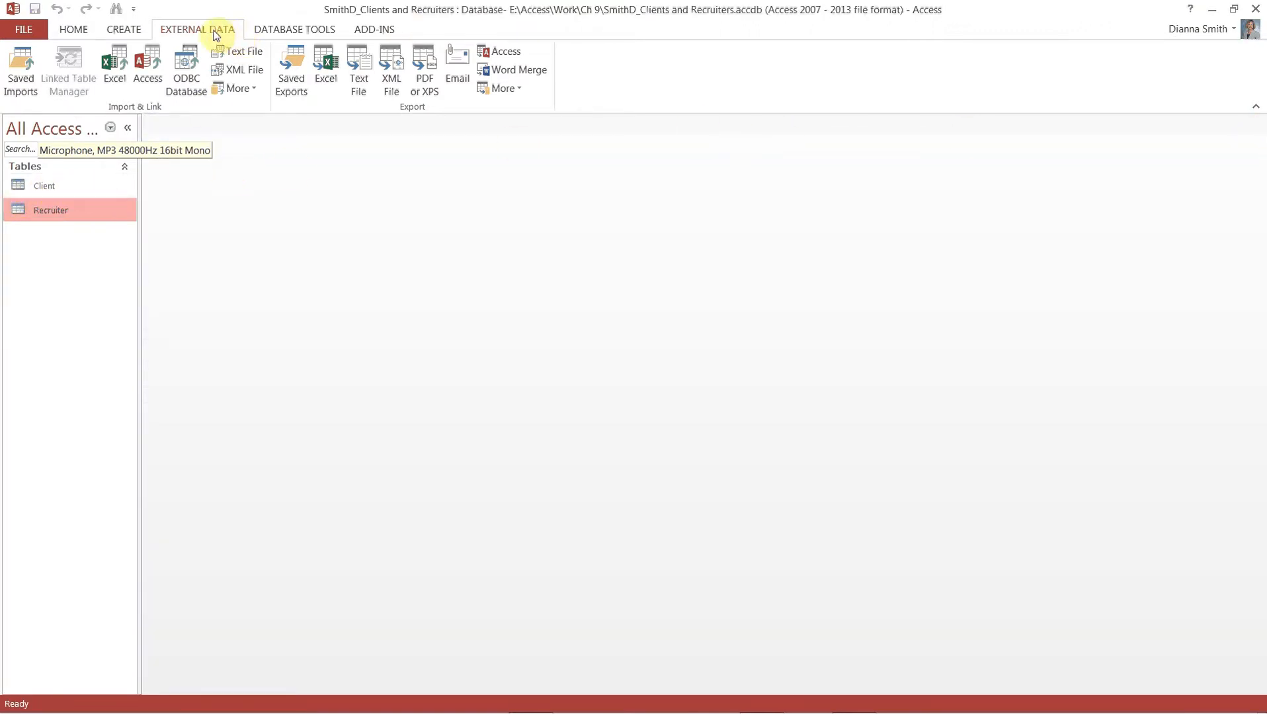
Start a text file import of Client.txt from the Chapter 09 folder, appending its records to the Client table
left_click(131, 130)
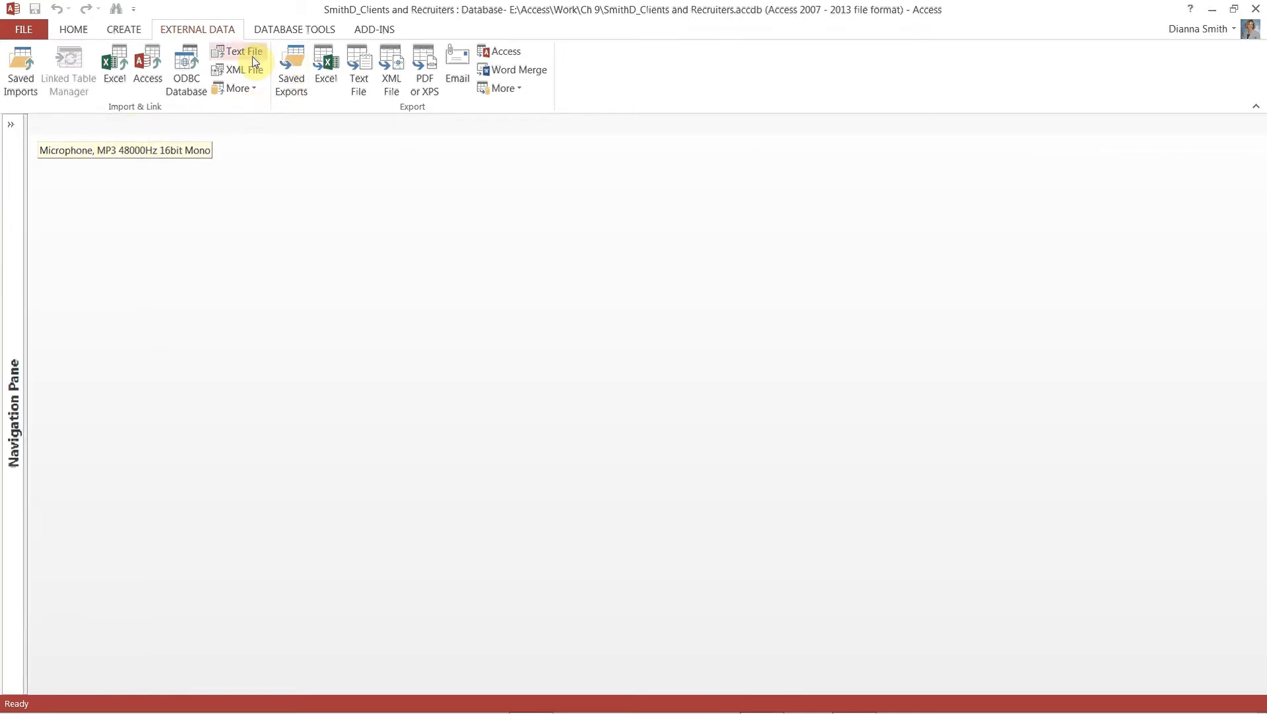
left_click(255, 62)
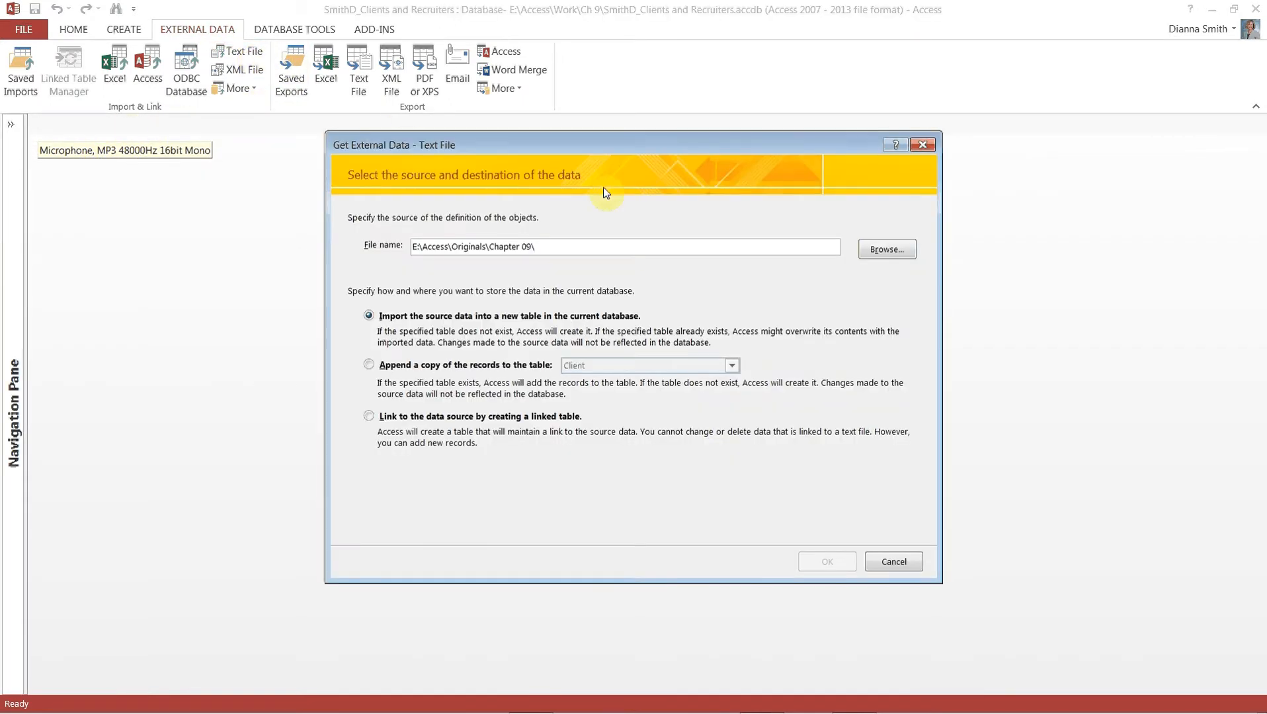
left_click(883, 250)
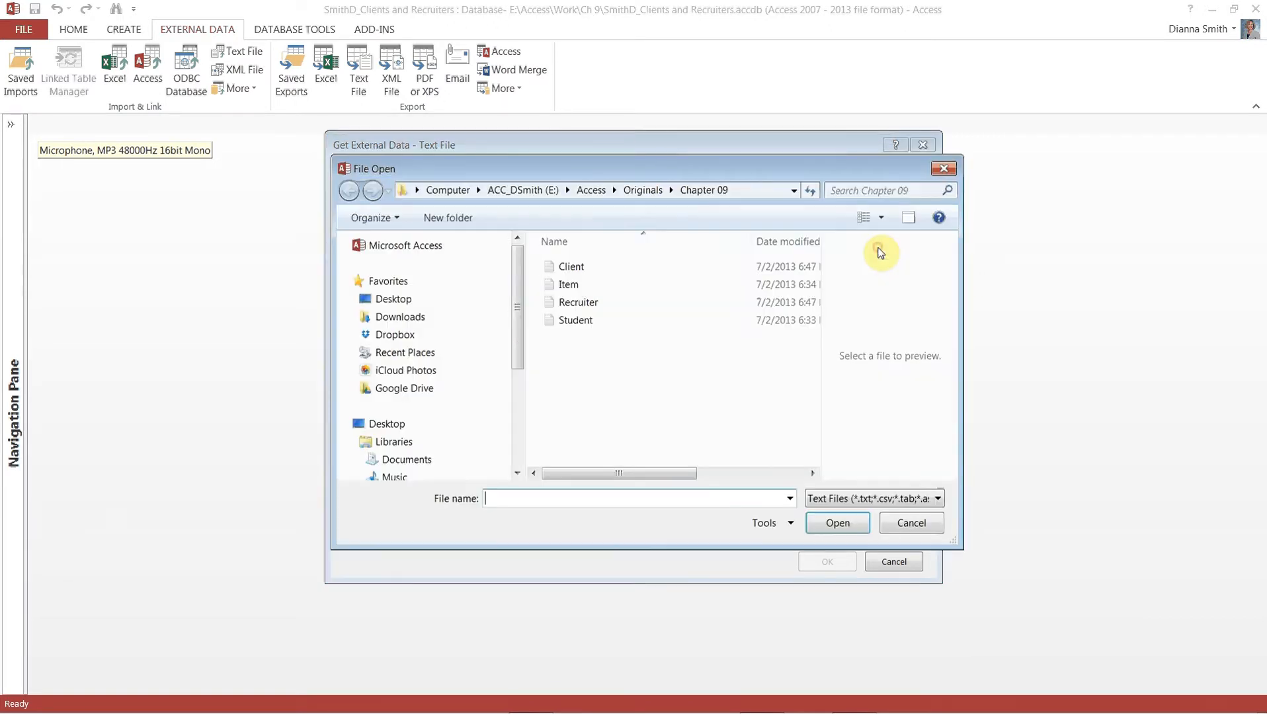
double_click(569, 268)
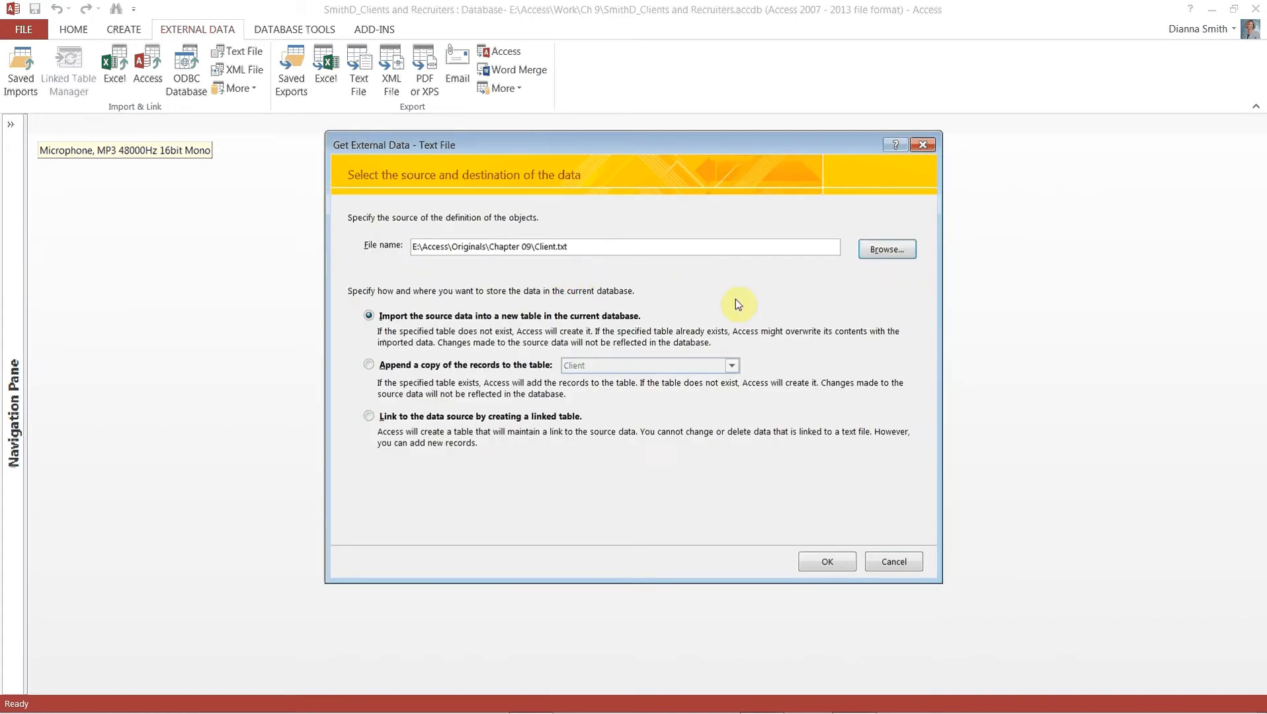
left_click(375, 363)
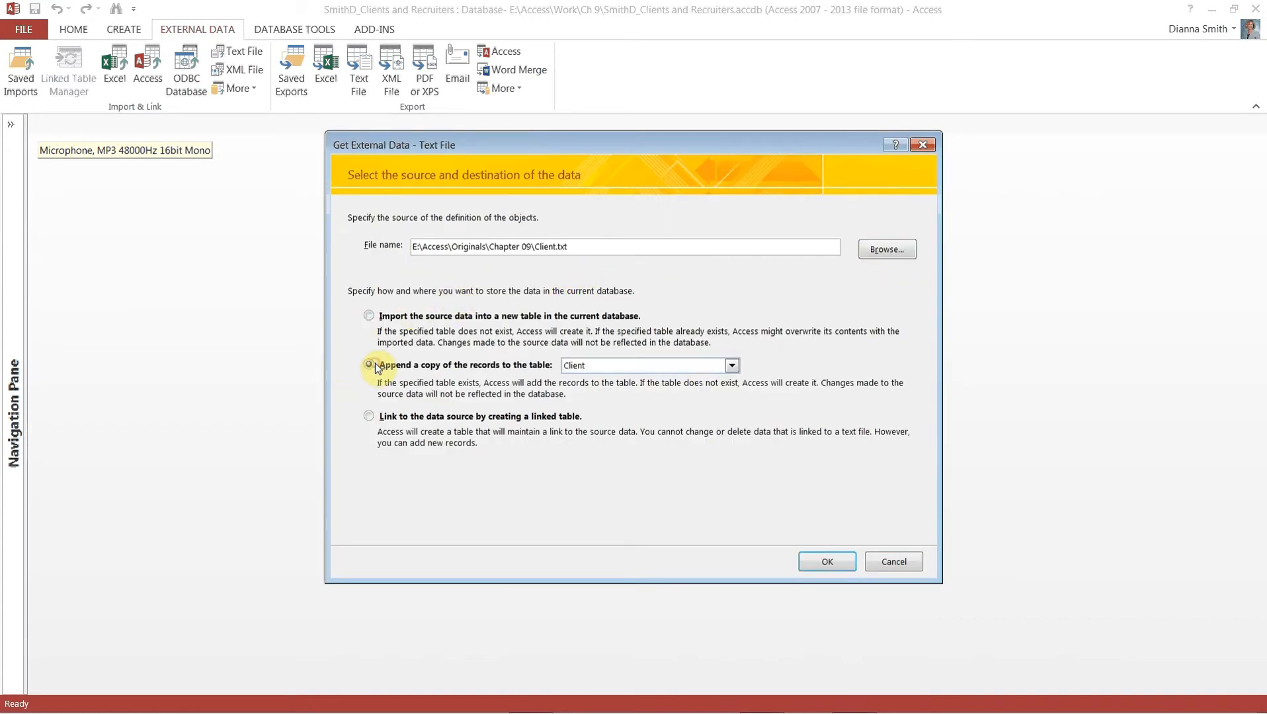
Finish the Client import as comma-delimited text without saving the import steps
left_click(828, 562)
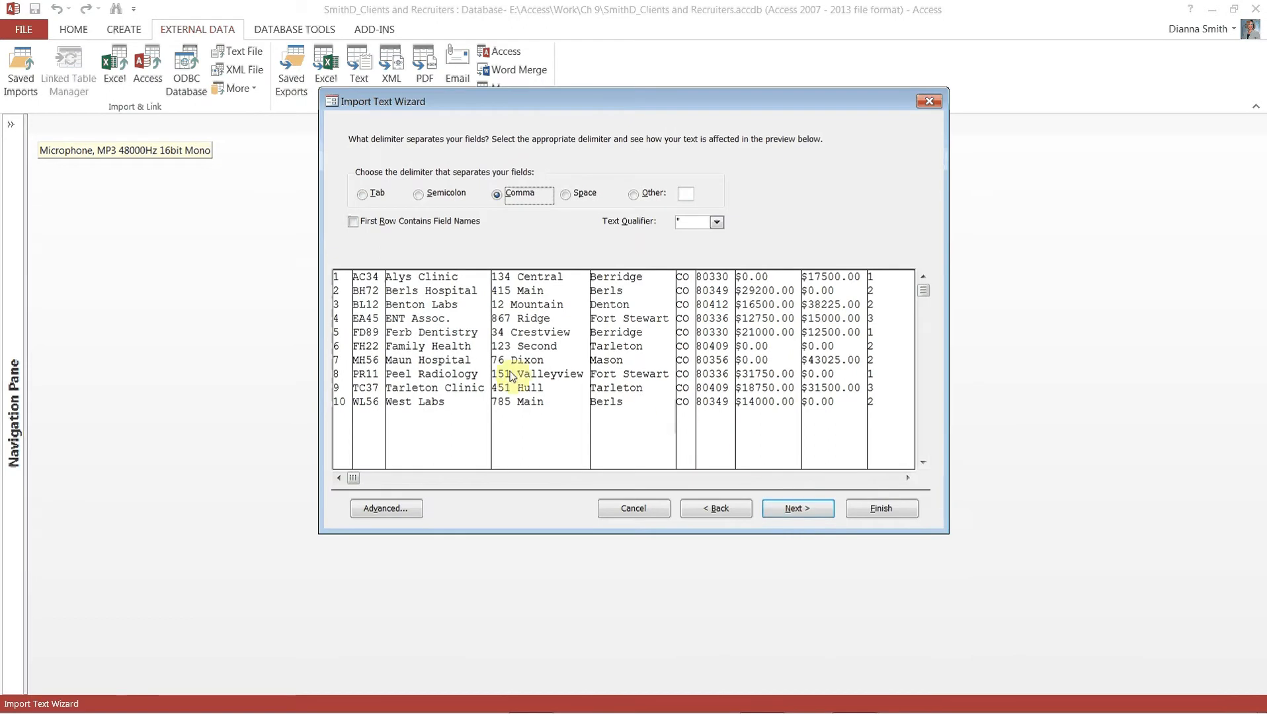
left_click(808, 515)
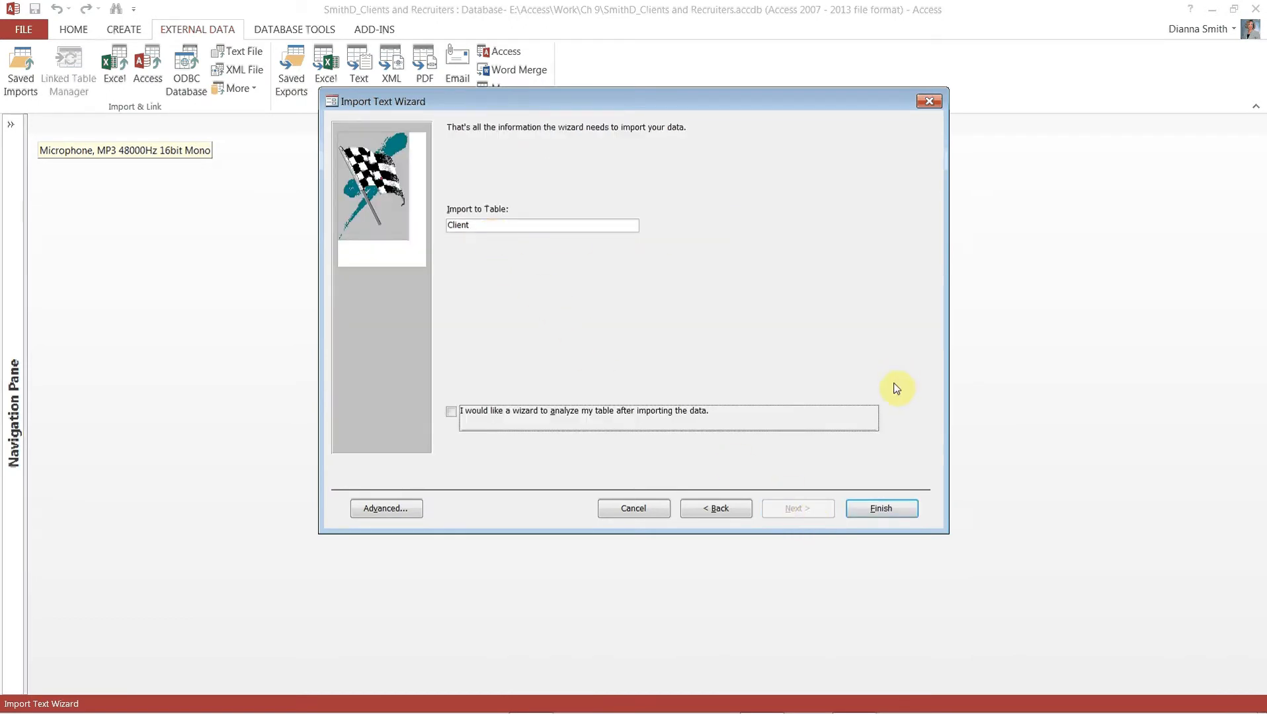
left_click(872, 509)
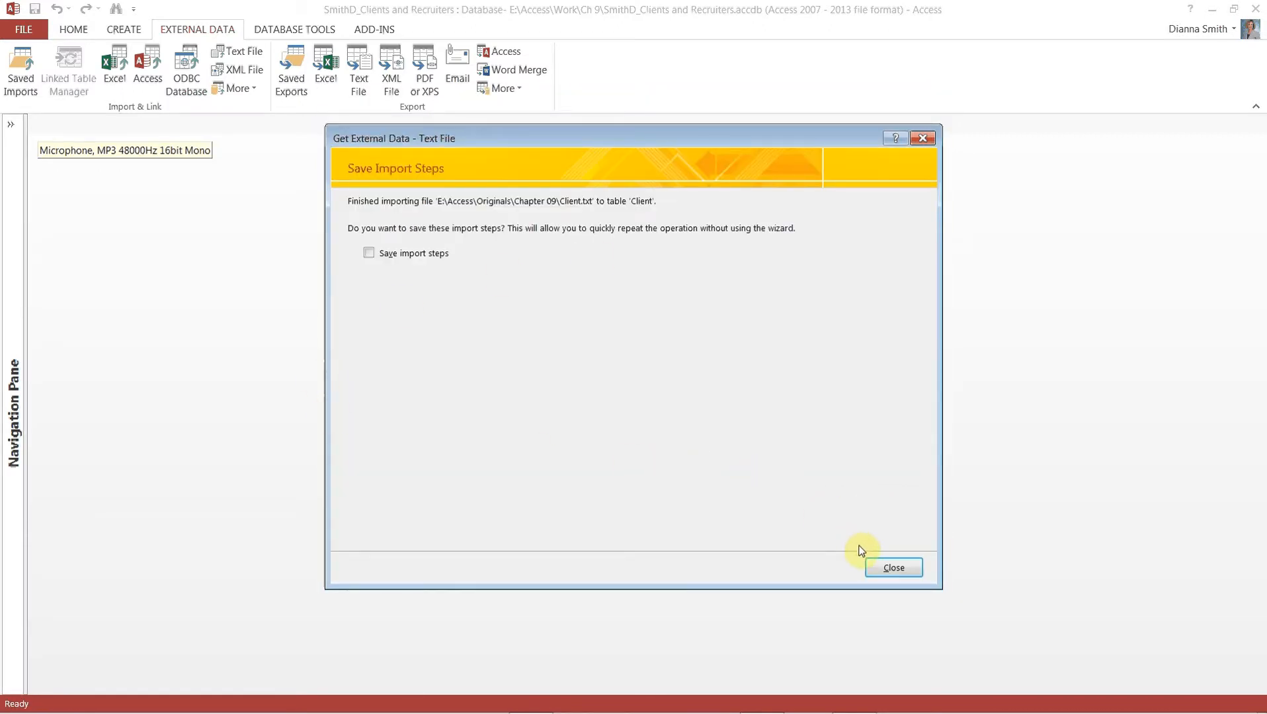
left_click(914, 566)
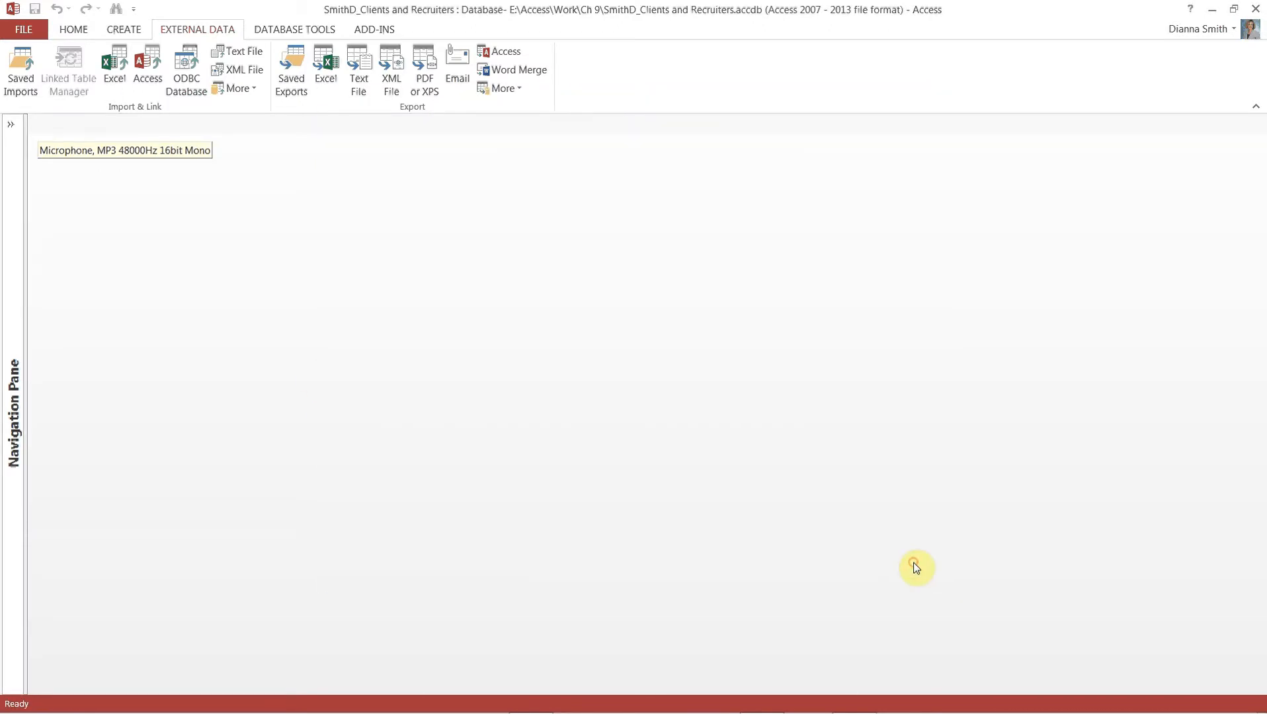
Open the Client table to check the imported records, and close it again
left_click(10, 124)
double_click(47, 187)
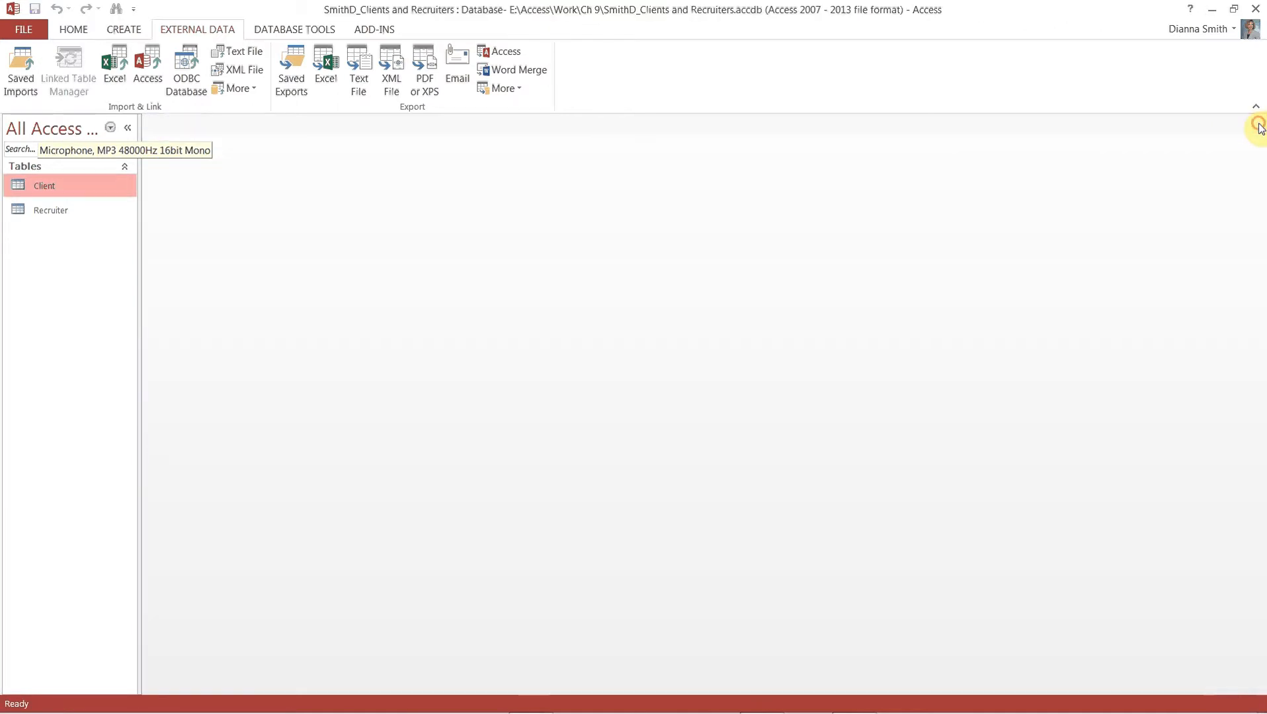
left_click(1257, 123)
Start a new query in Design view with the Client and Recruiter tables, enlarging both field lists to show all fields
left_click(125, 134)
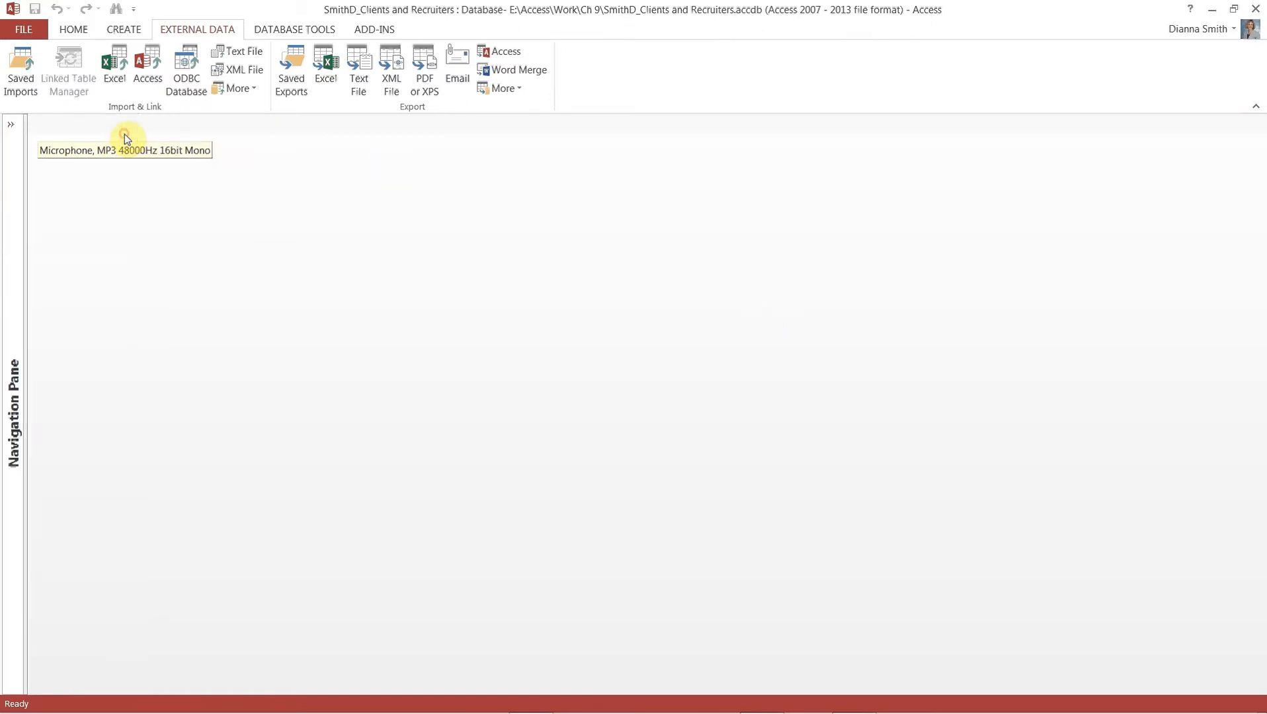
left_click(123, 31)
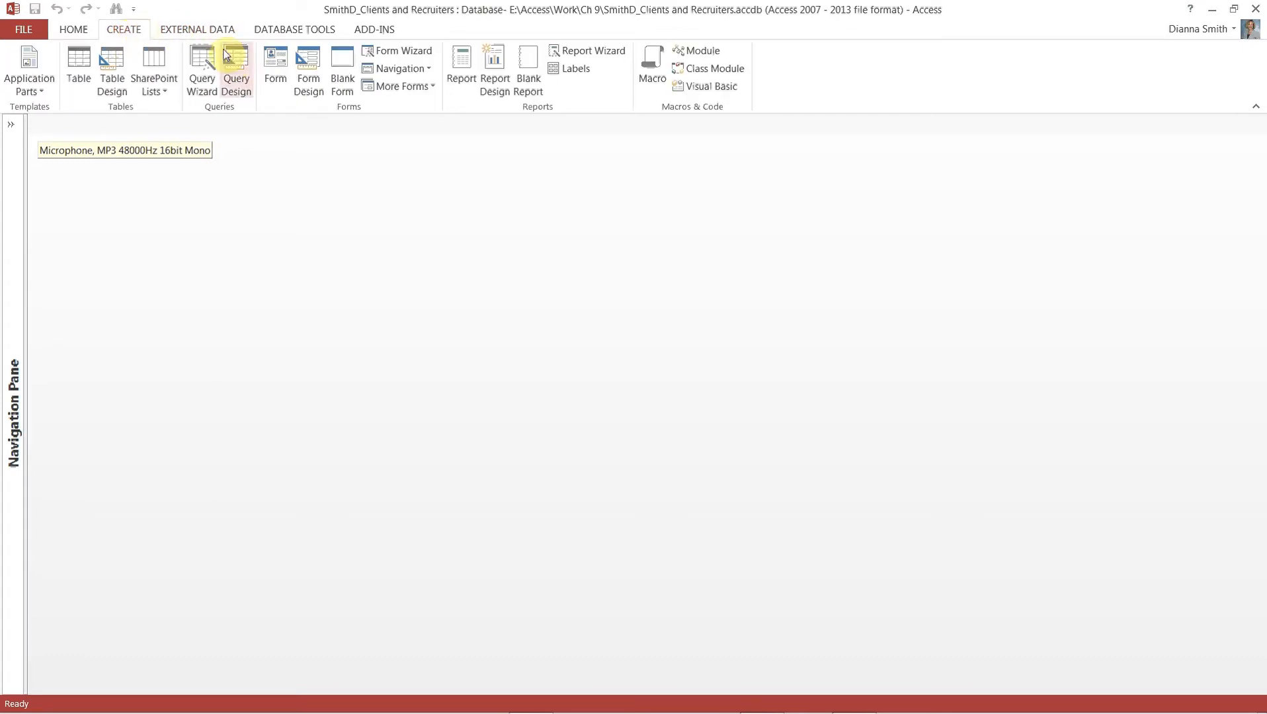
left_click(237, 64)
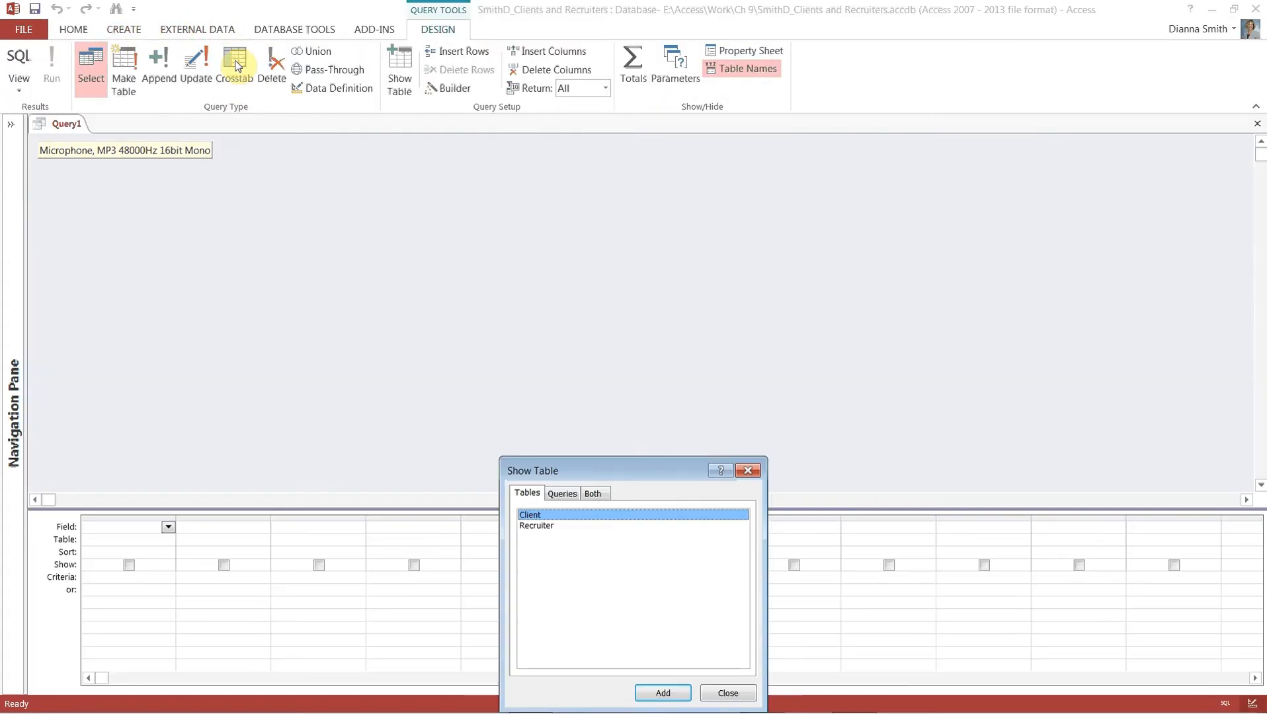
left_click_drag(658, 475, 621, 180)
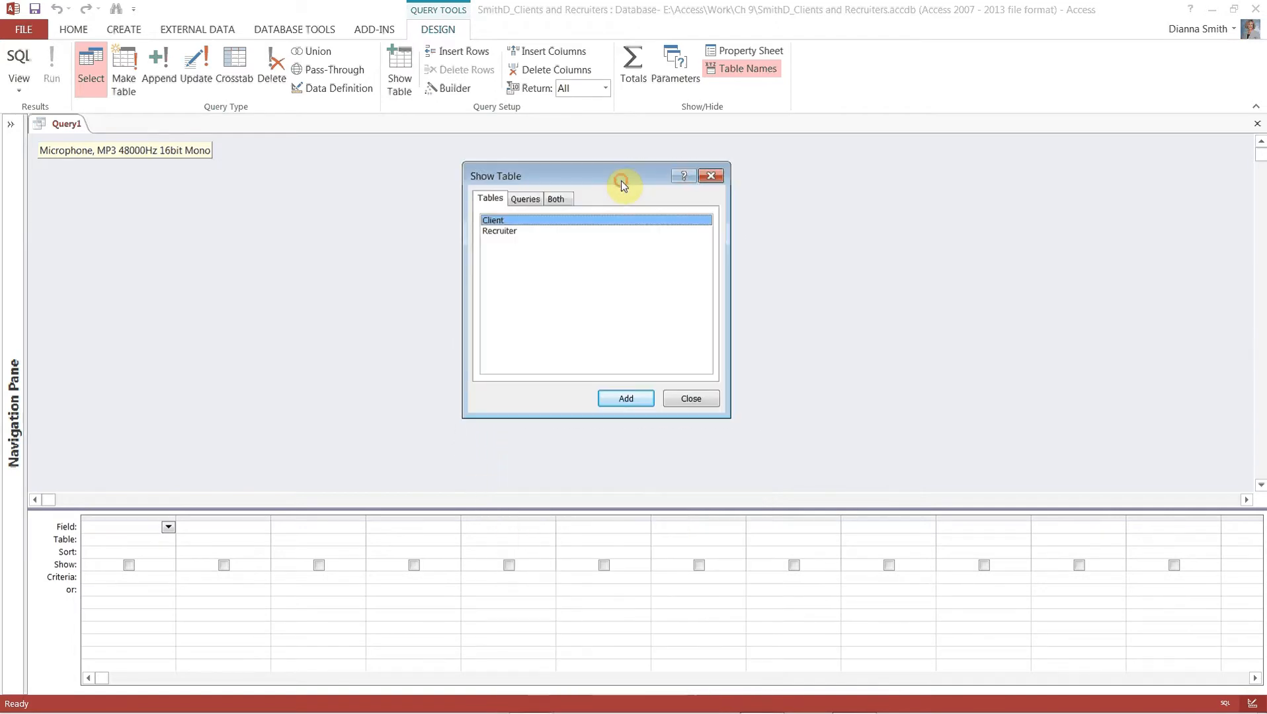
double_click(497, 223)
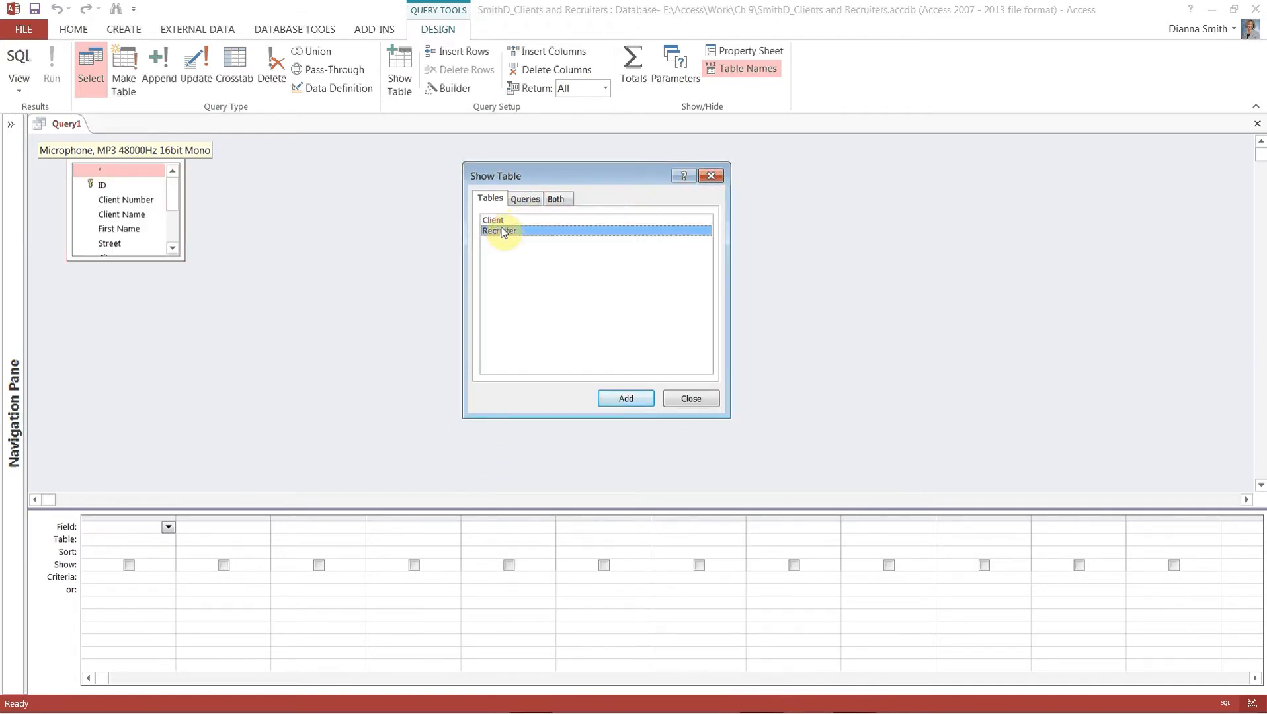
double_click(500, 231)
left_click(691, 399)
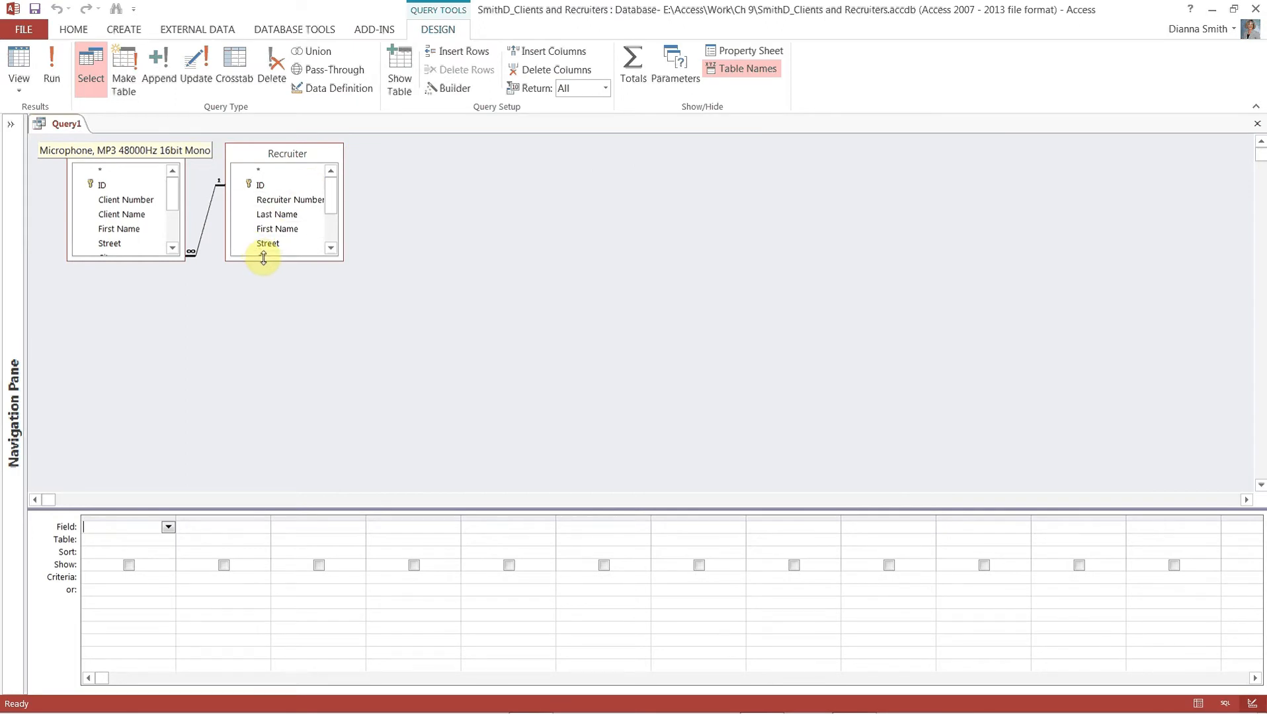
left_click_drag(264, 261, 263, 369)
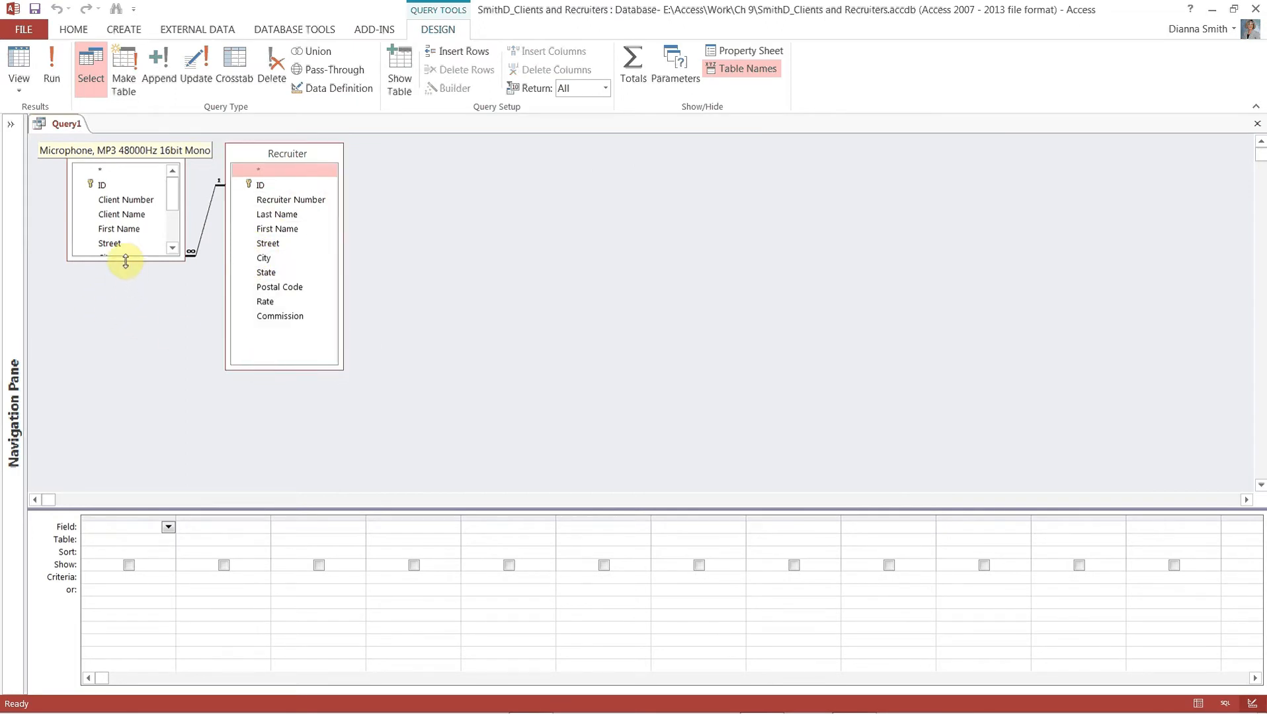
left_click_drag(125, 261, 141, 375)
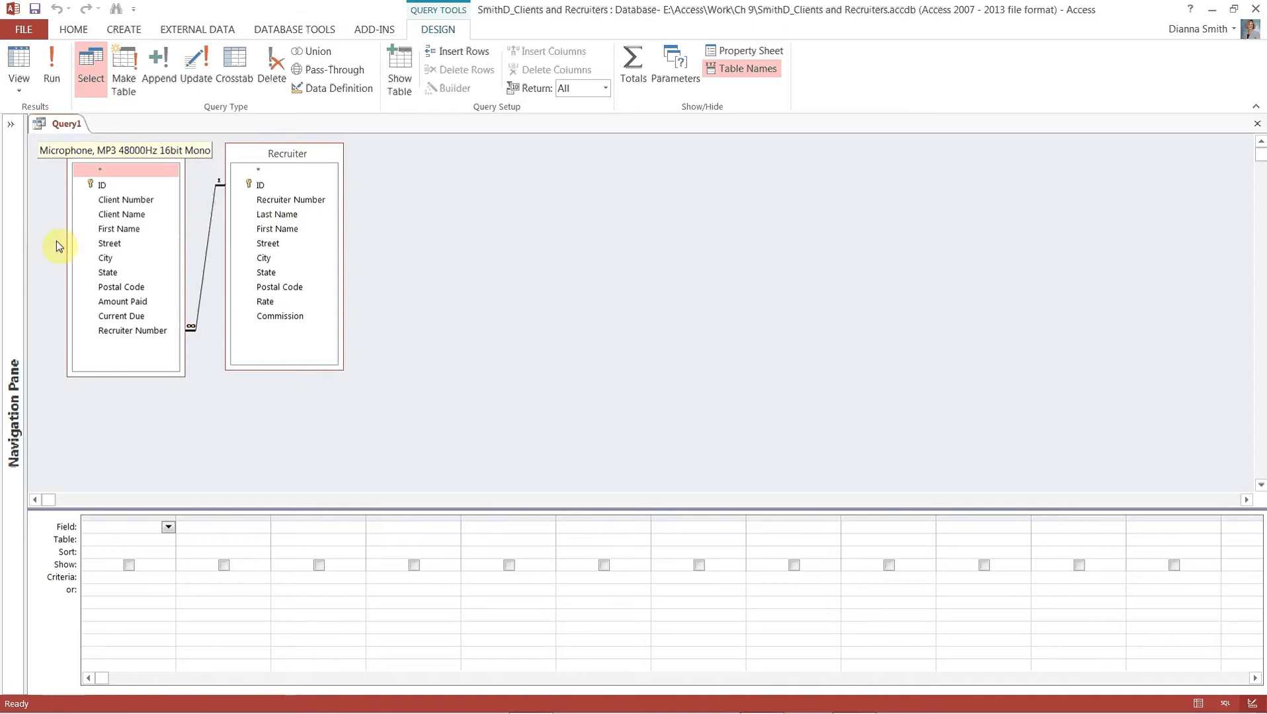
Add Client Number, Client Name and Recruiter Number from Client, plus First Name and Last Name from Recruiter, to the query
double_click(110, 201)
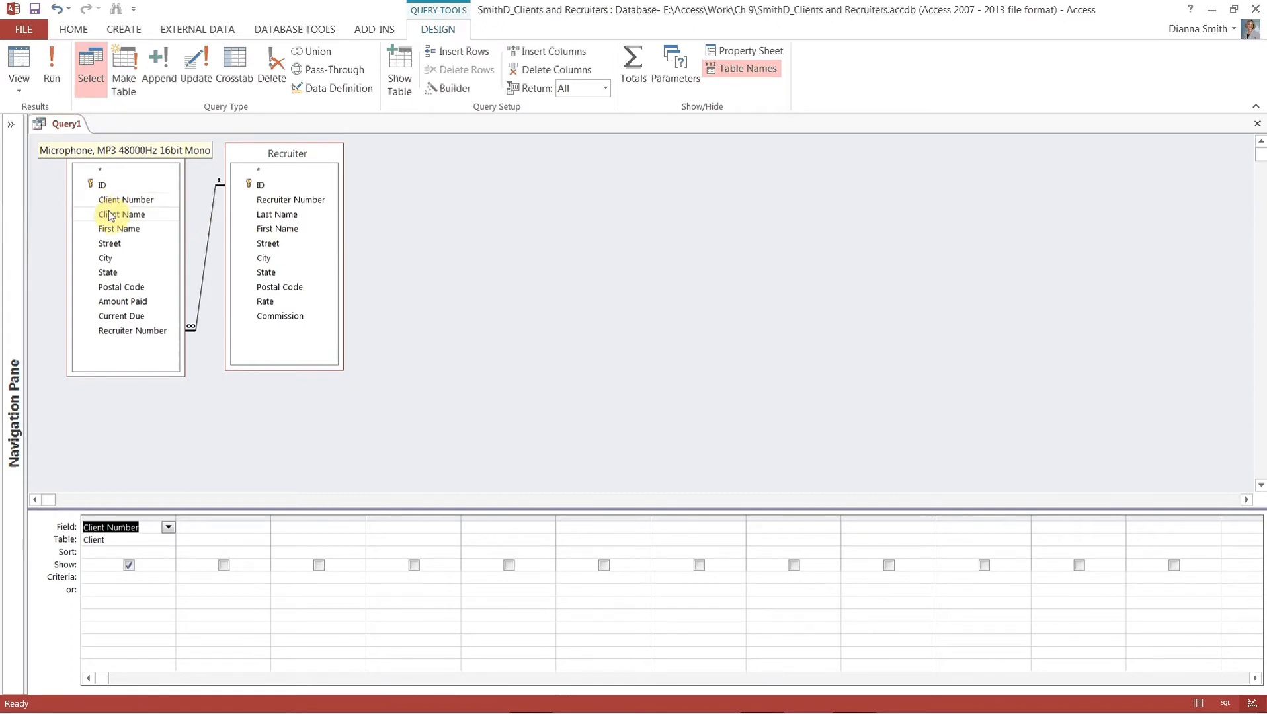
double_click(111, 215)
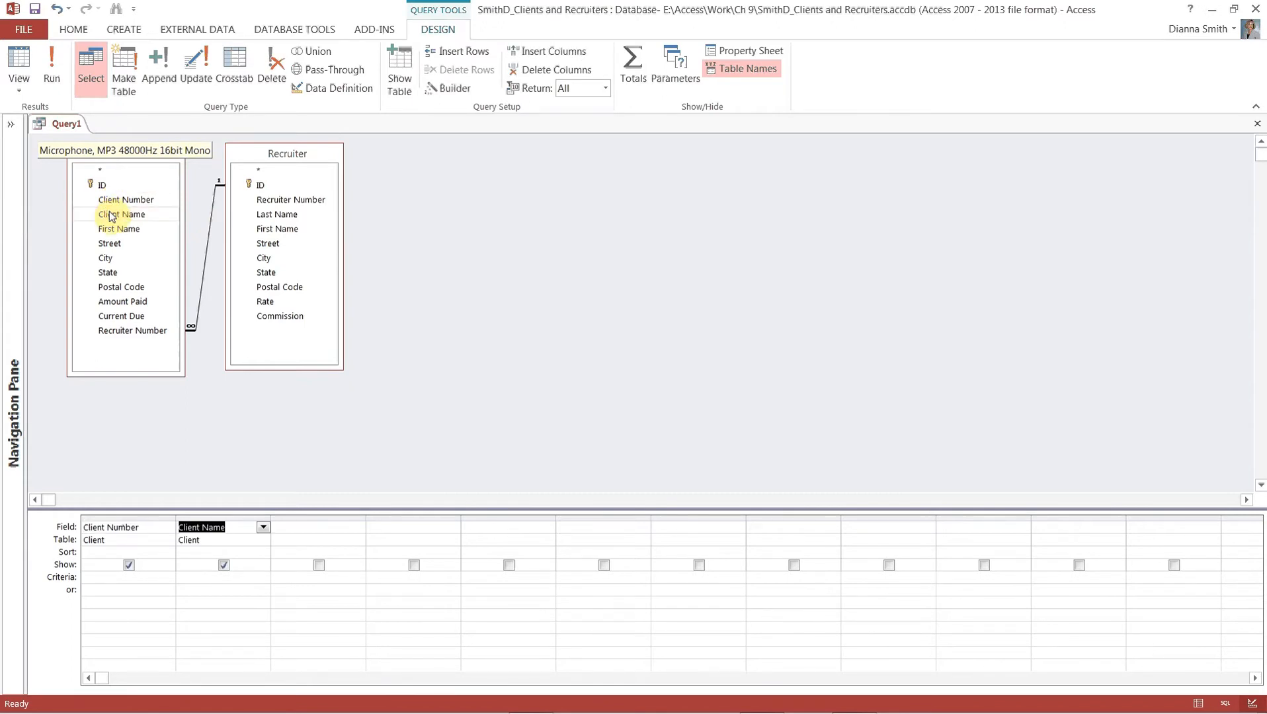
double_click(112, 331)
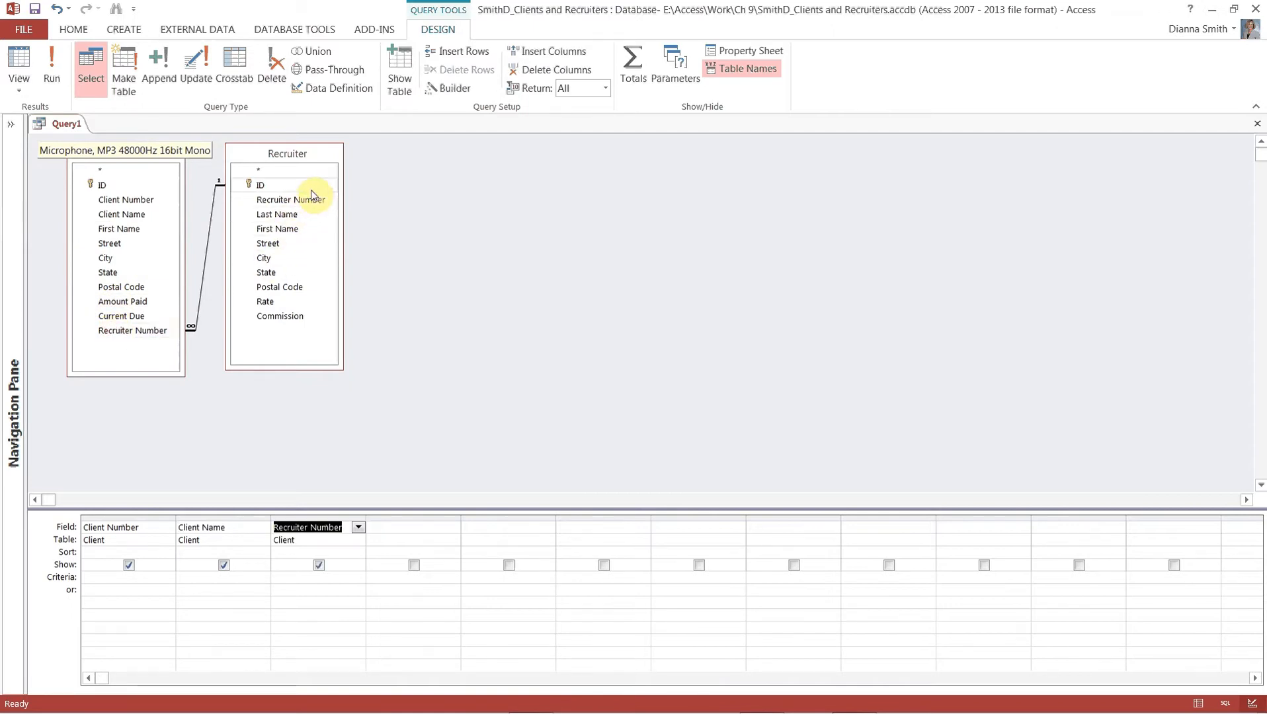
double_click(295, 232)
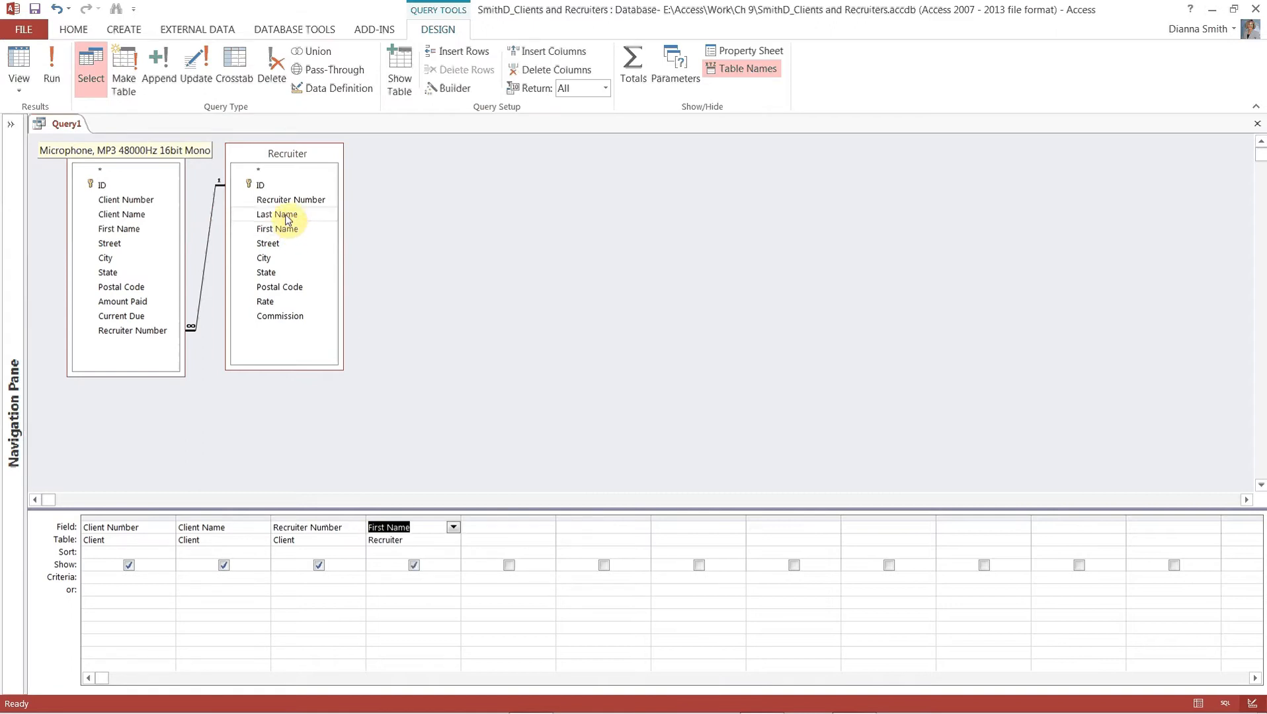
double_click(286, 214)
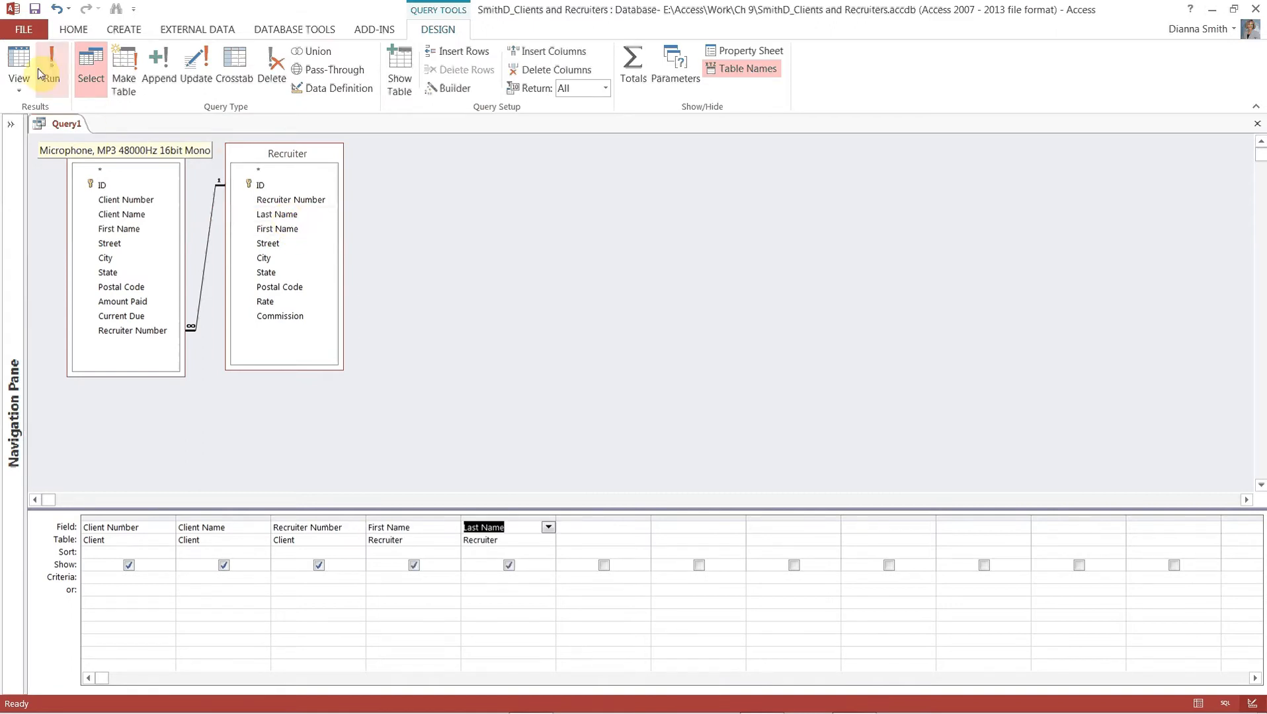
Save the query as Client-Recruiter Query and close it
left_click(40, 13)
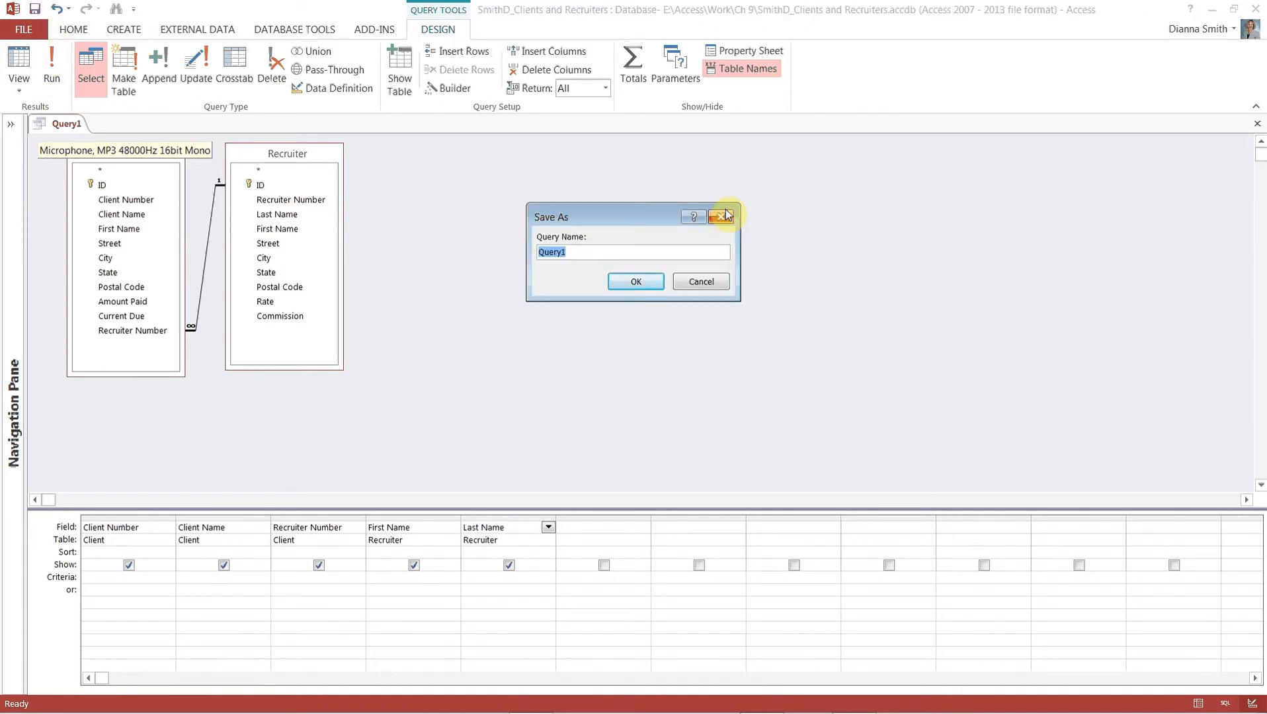
type("Client ")
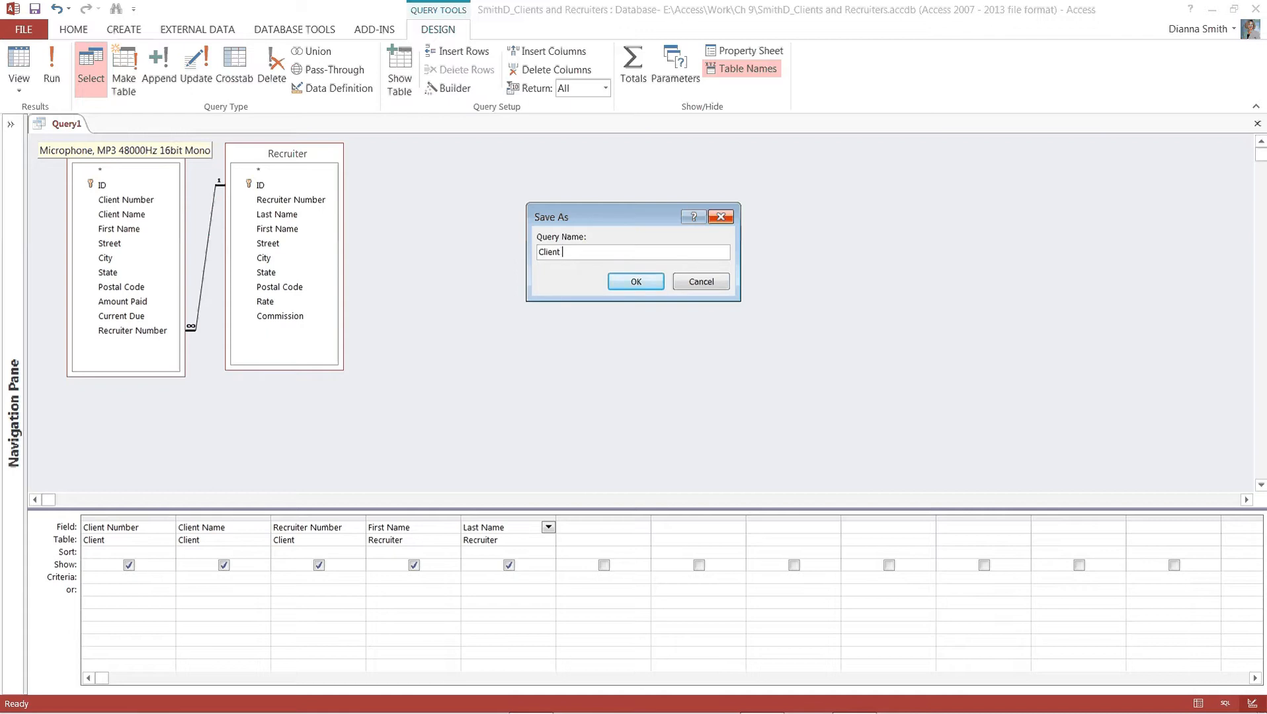
type("-Recruiter Query")
left_click(636, 282)
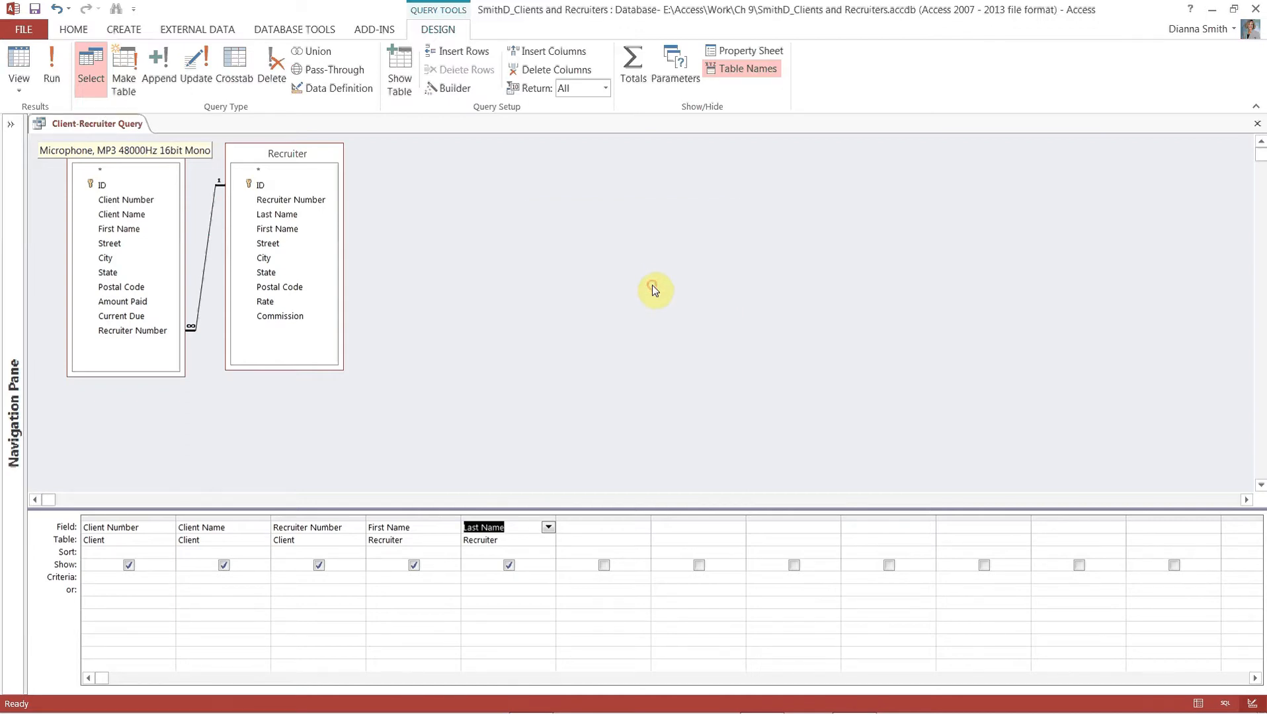
left_click(1257, 124)
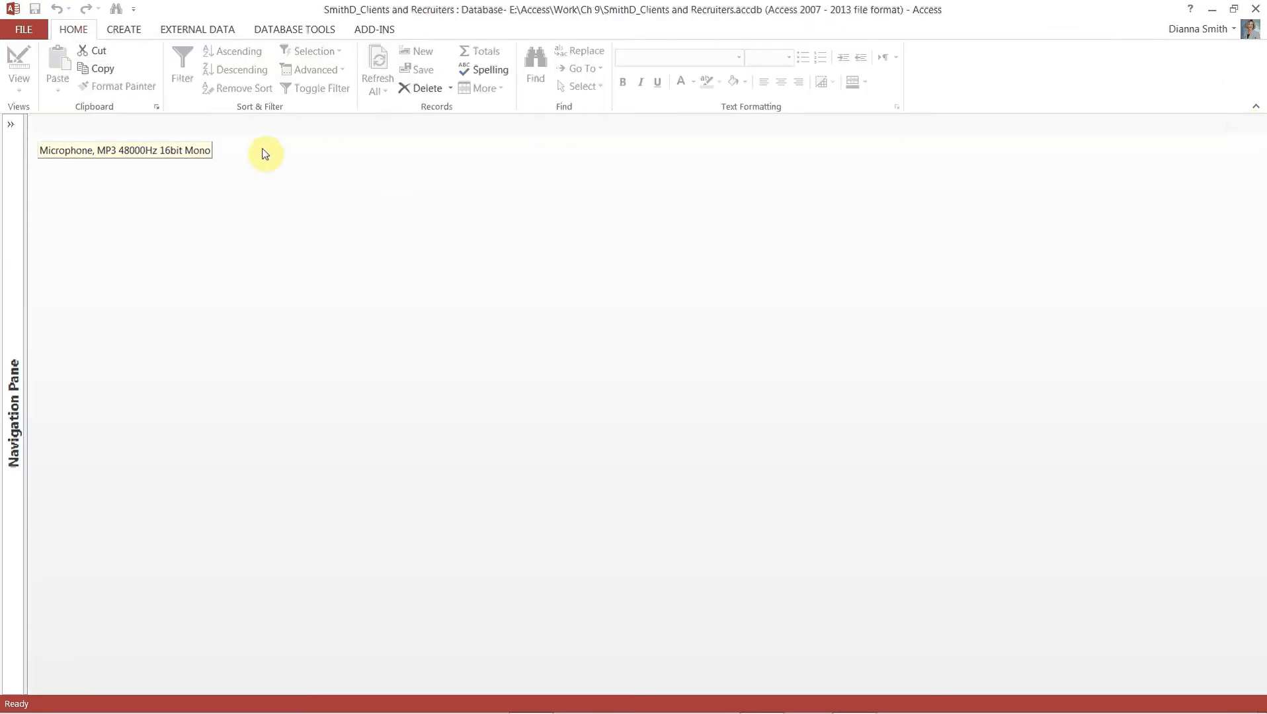
Create a simple form from the Client table and save it as Client Details
left_click(11, 125)
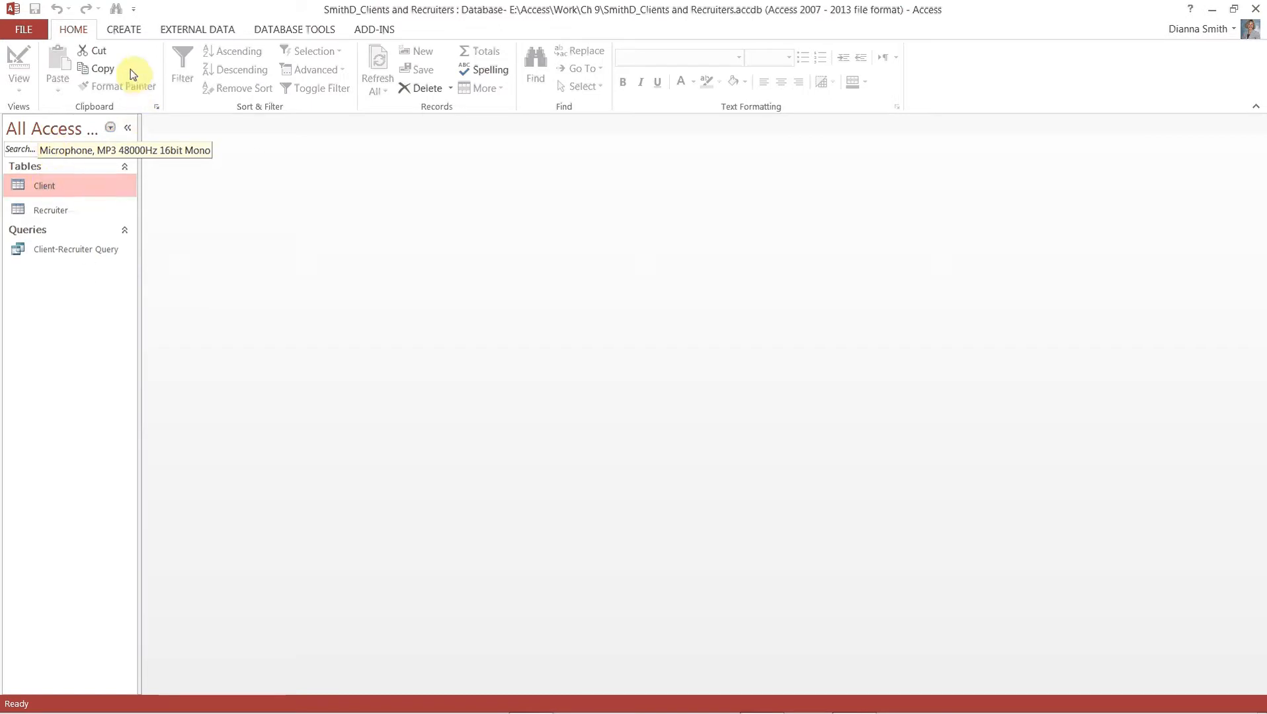
left_click(122, 31)
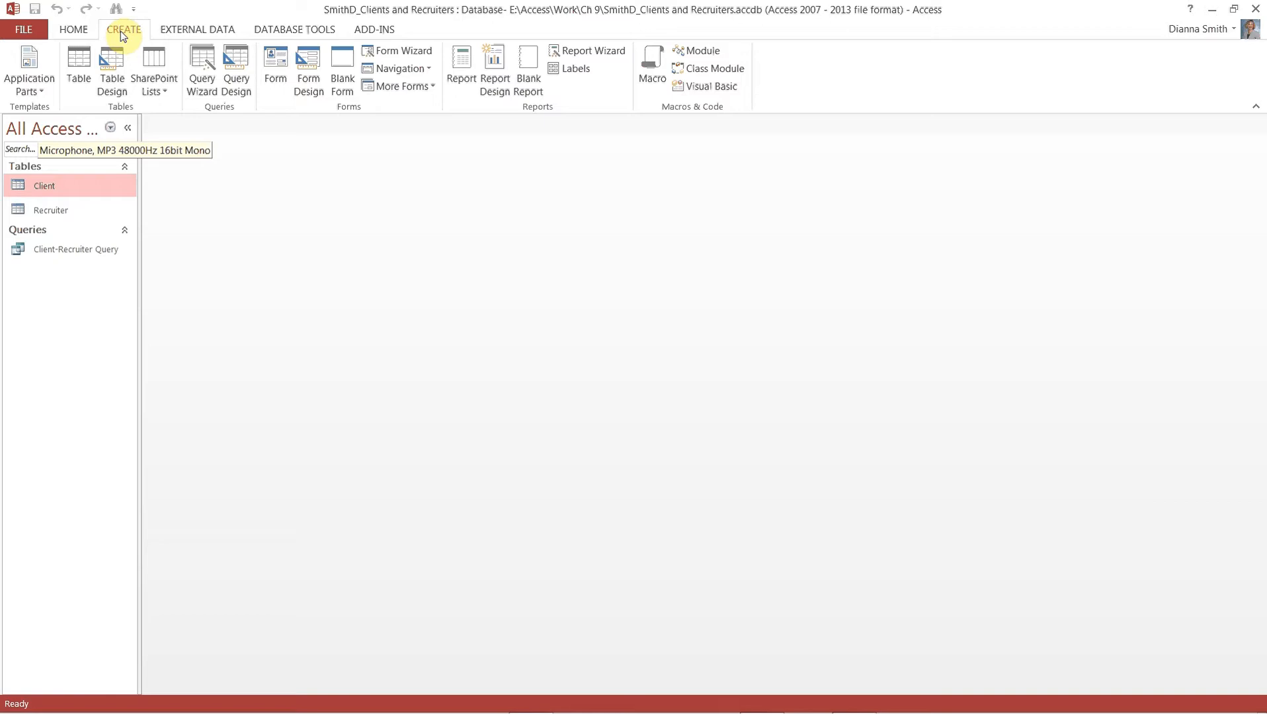
left_click(274, 76)
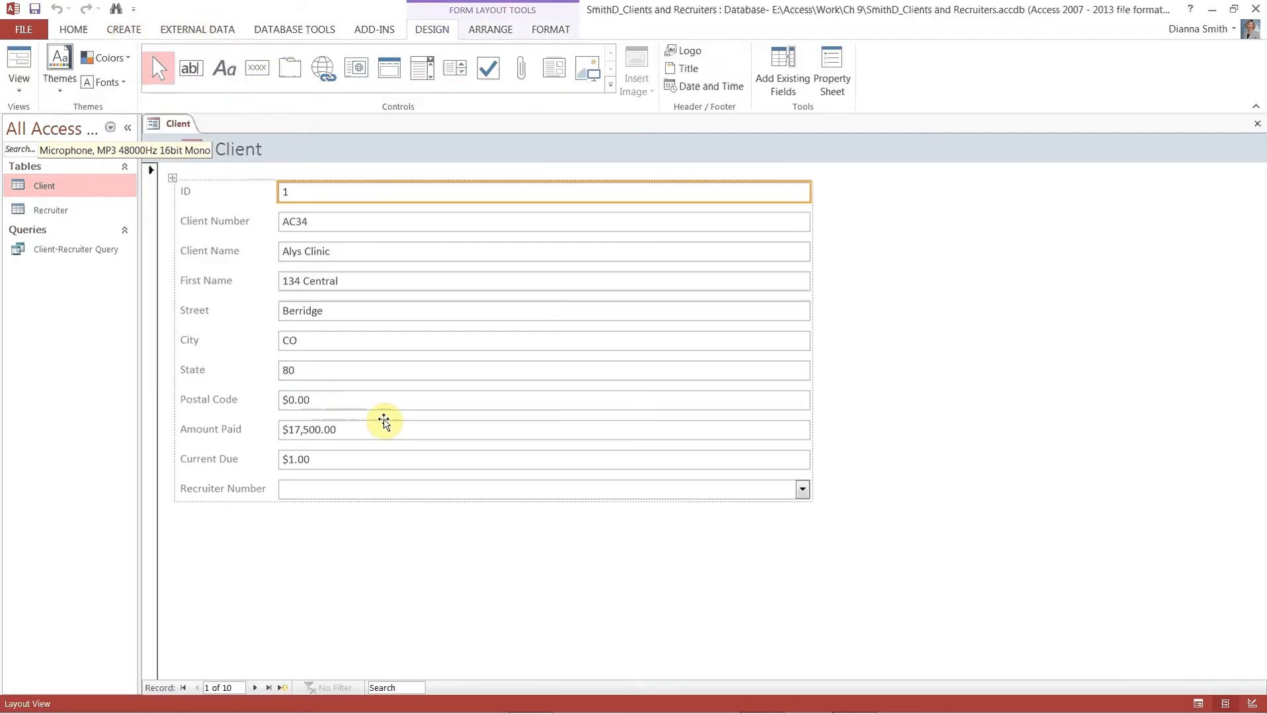
left_click(35, 10)
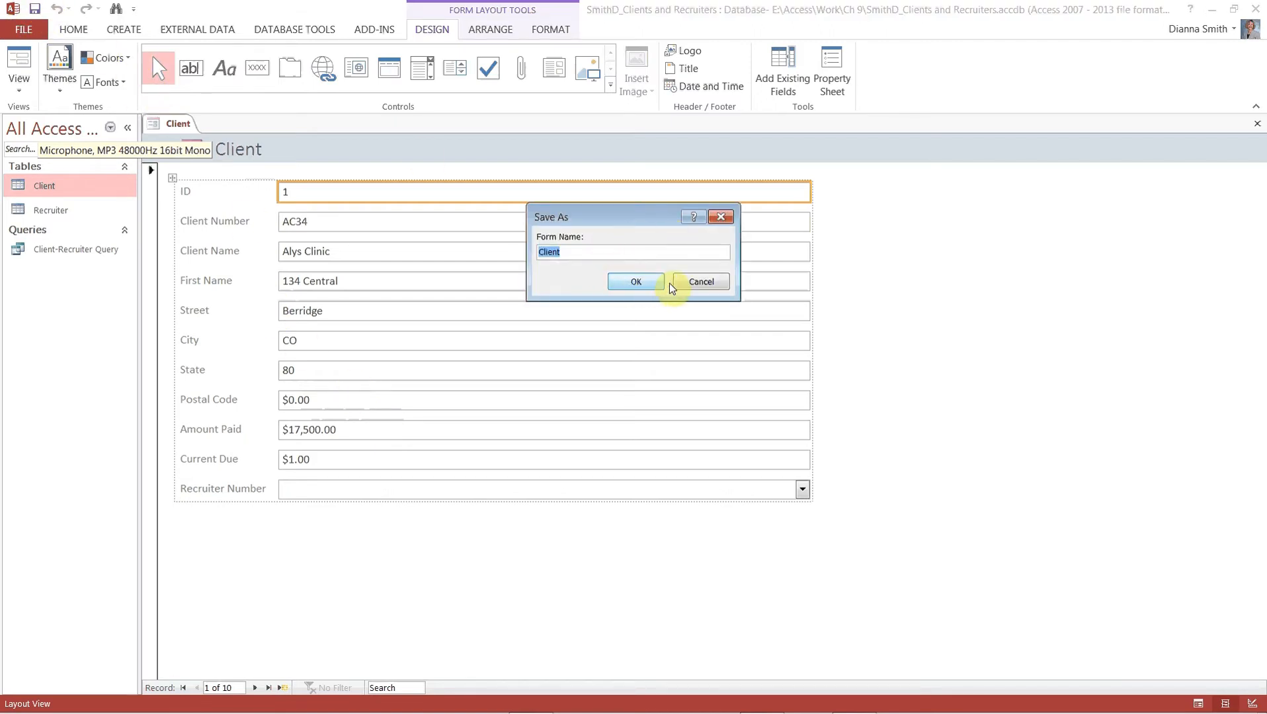
left_click(634, 252)
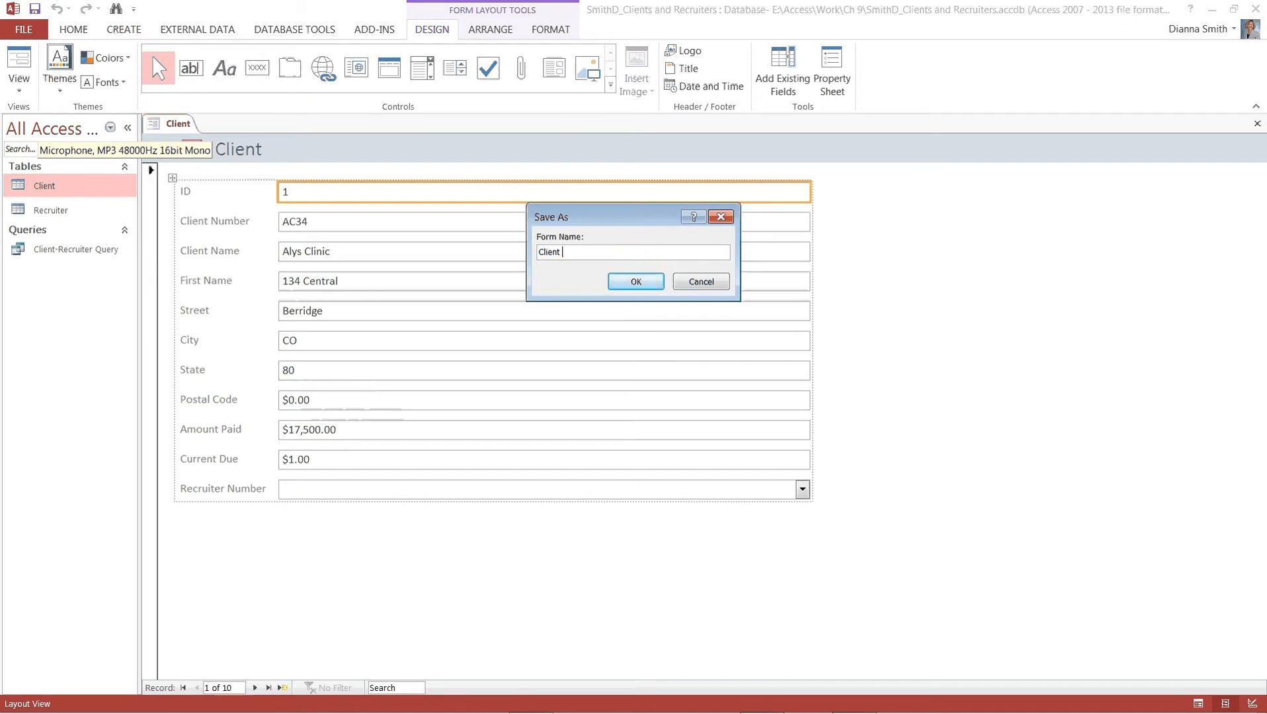
type("Details")
left_click(636, 283)
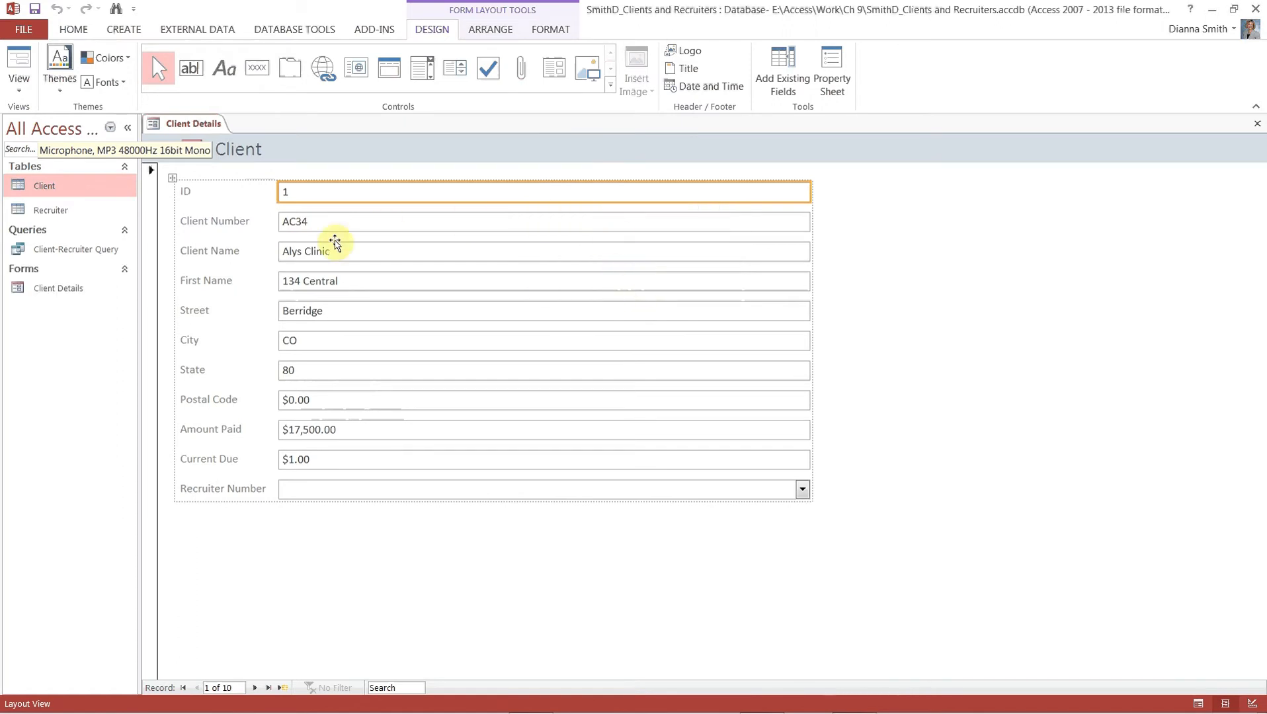
Create a simple form from the Recruiter table, save it as Recruiter Details, and close both open forms
left_click(48, 219)
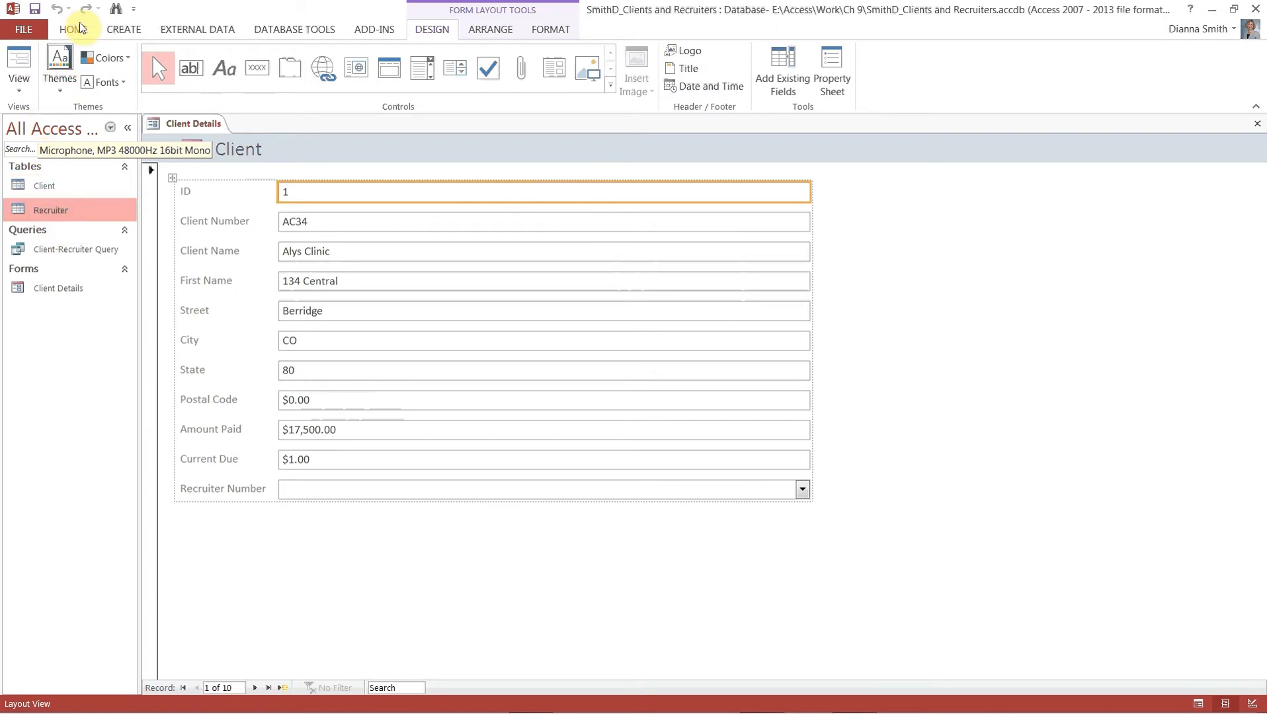
left_click(121, 29)
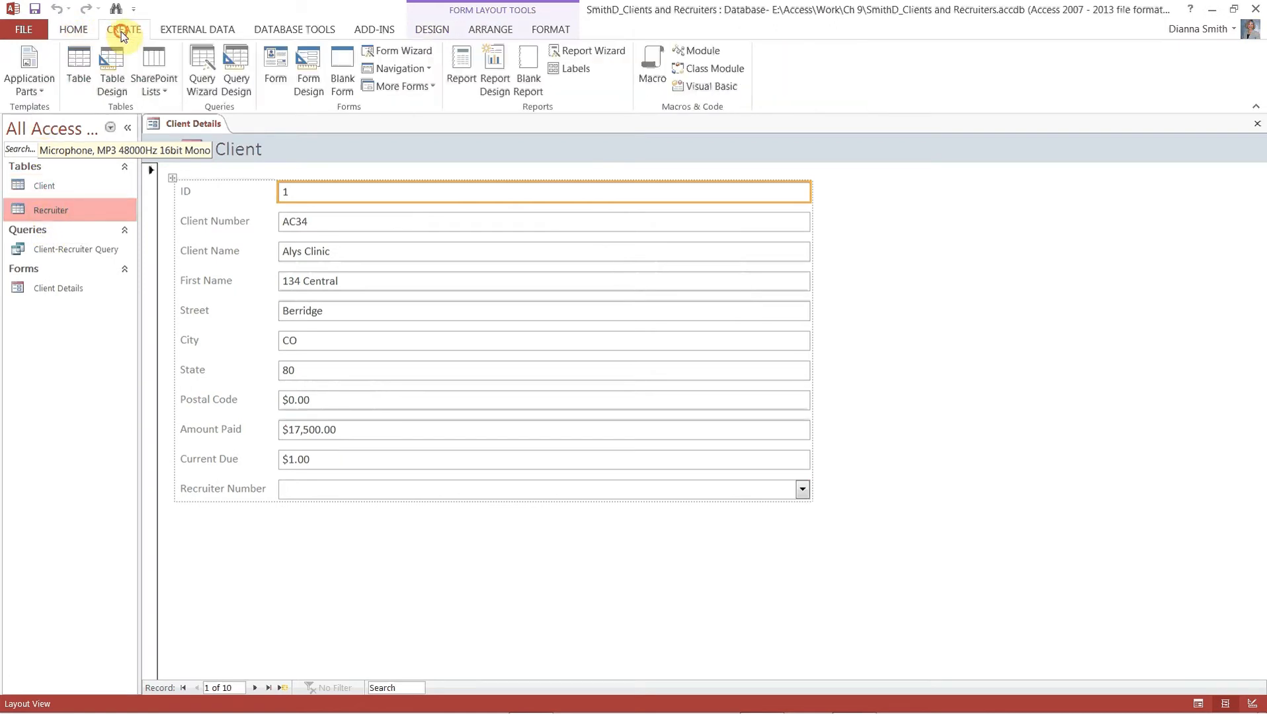
left_click(278, 66)
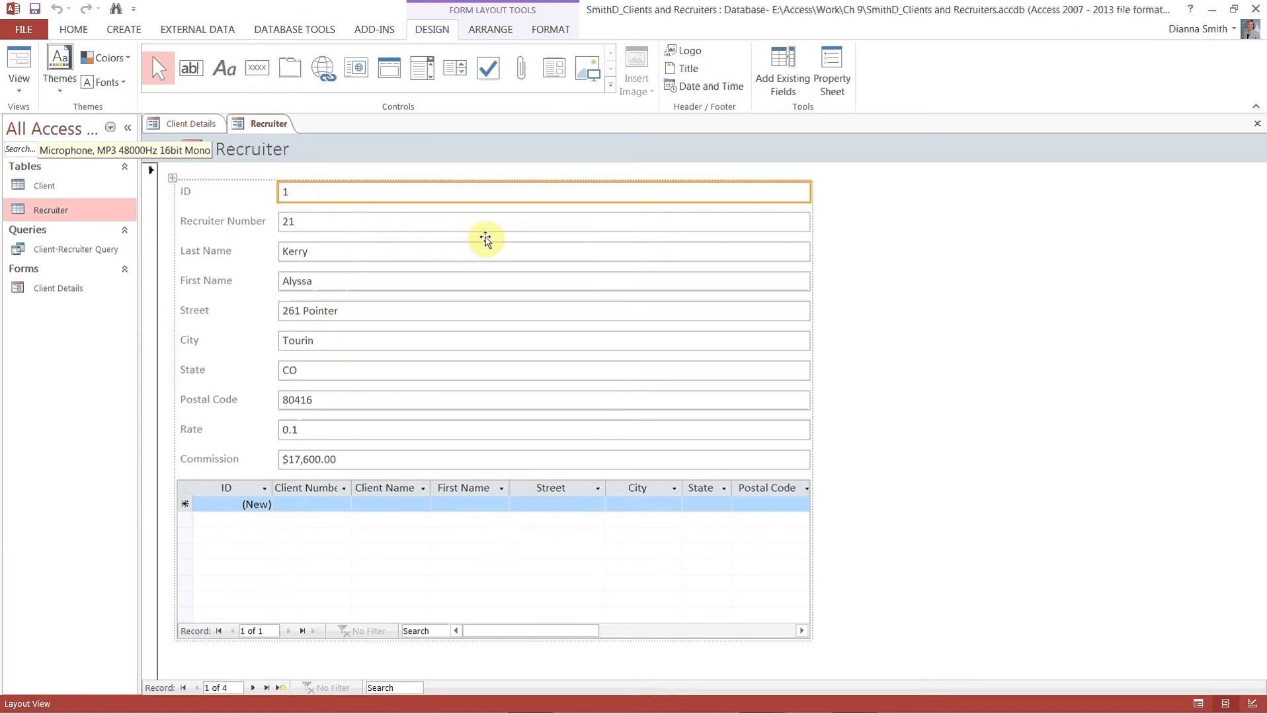
left_click(35, 9)
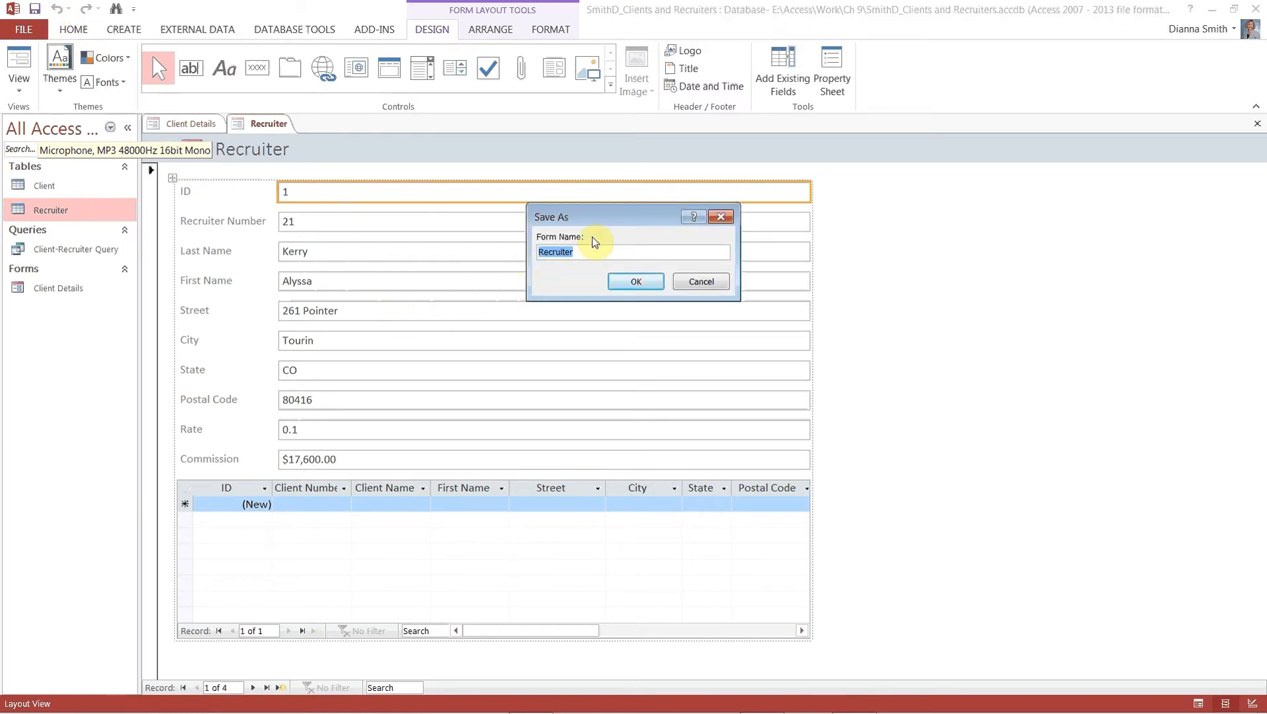
left_click(601, 254)
type("Detai")
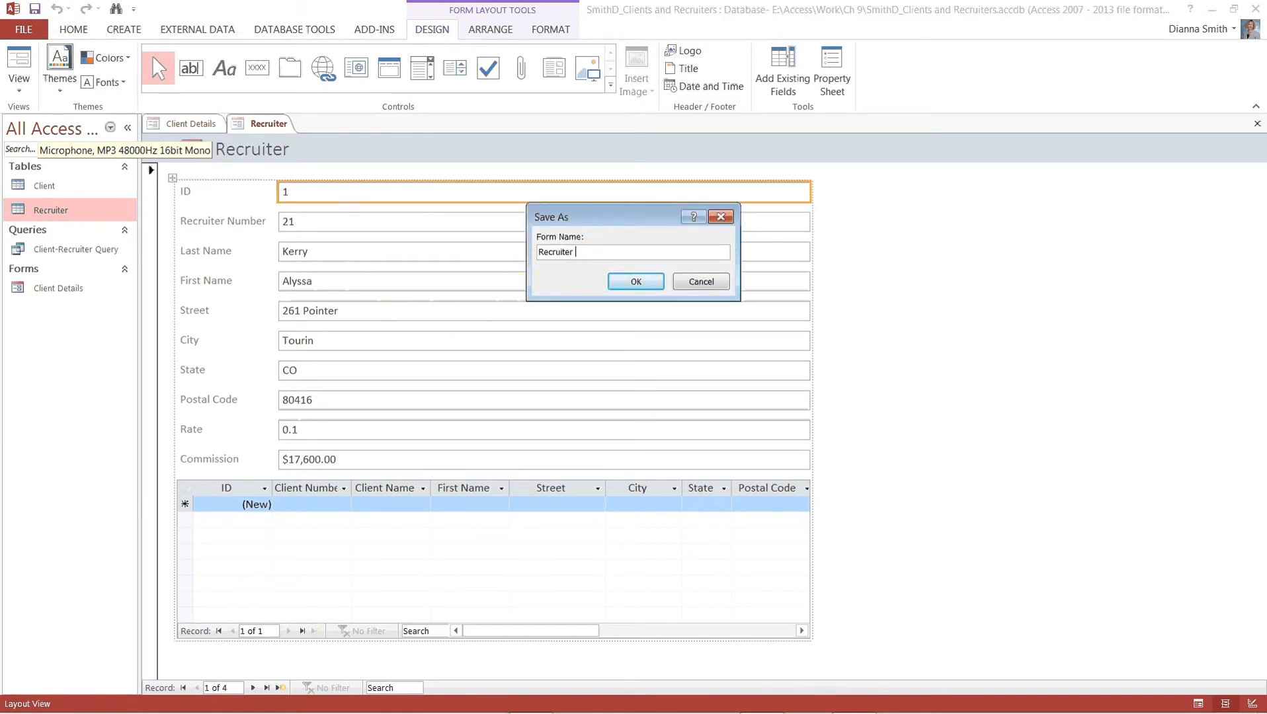
type("ls")
left_click(639, 282)
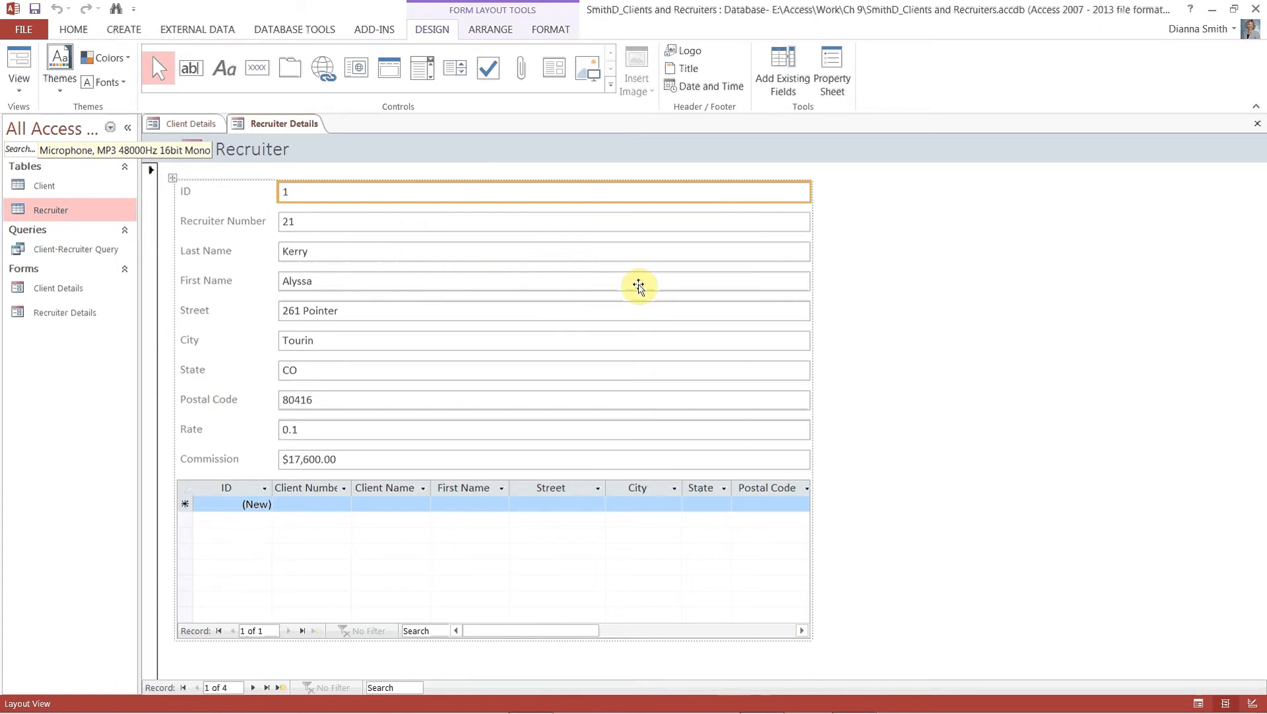
left_click(1257, 125)
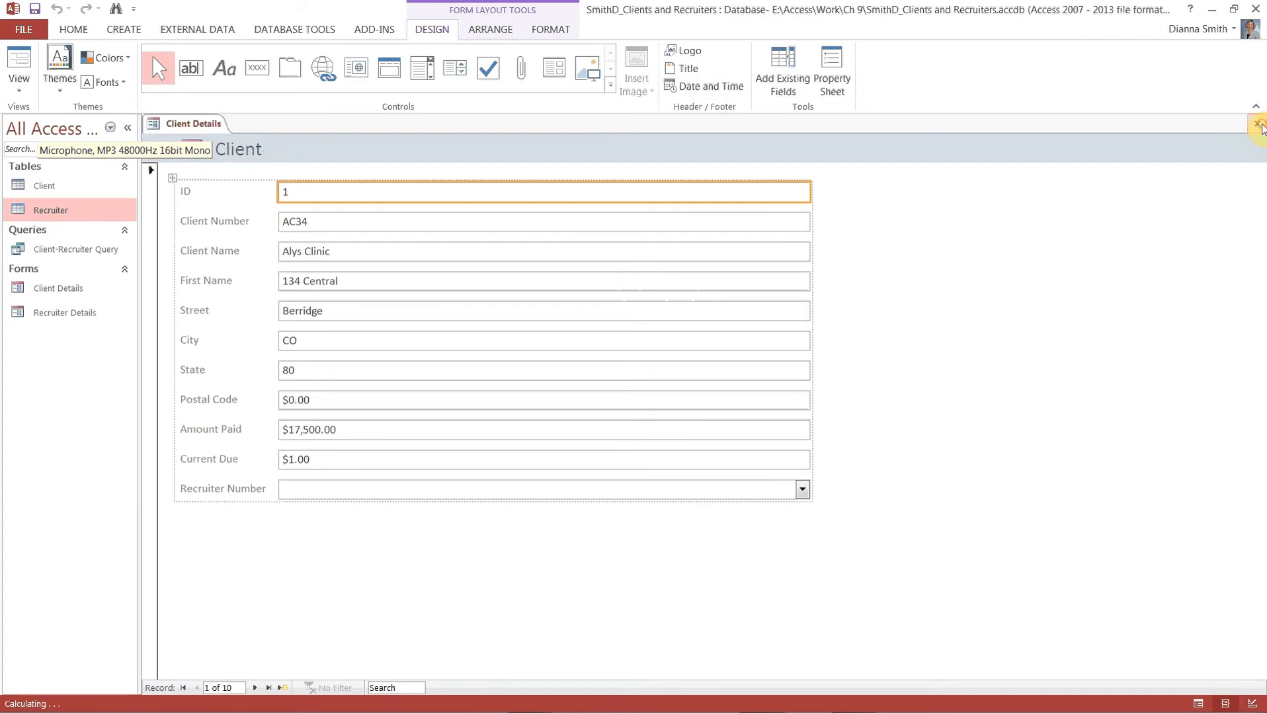
left_click(1258, 124)
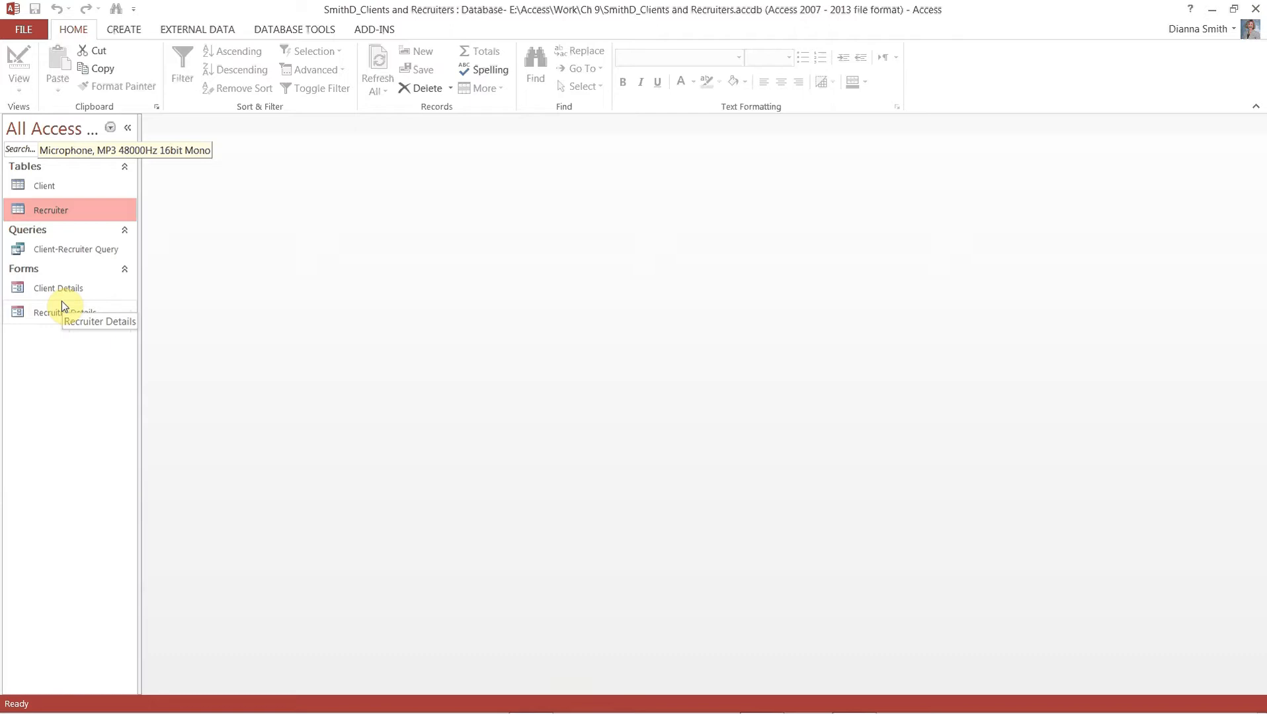
Create a datasheet form based on the Client table
left_click(45, 187)
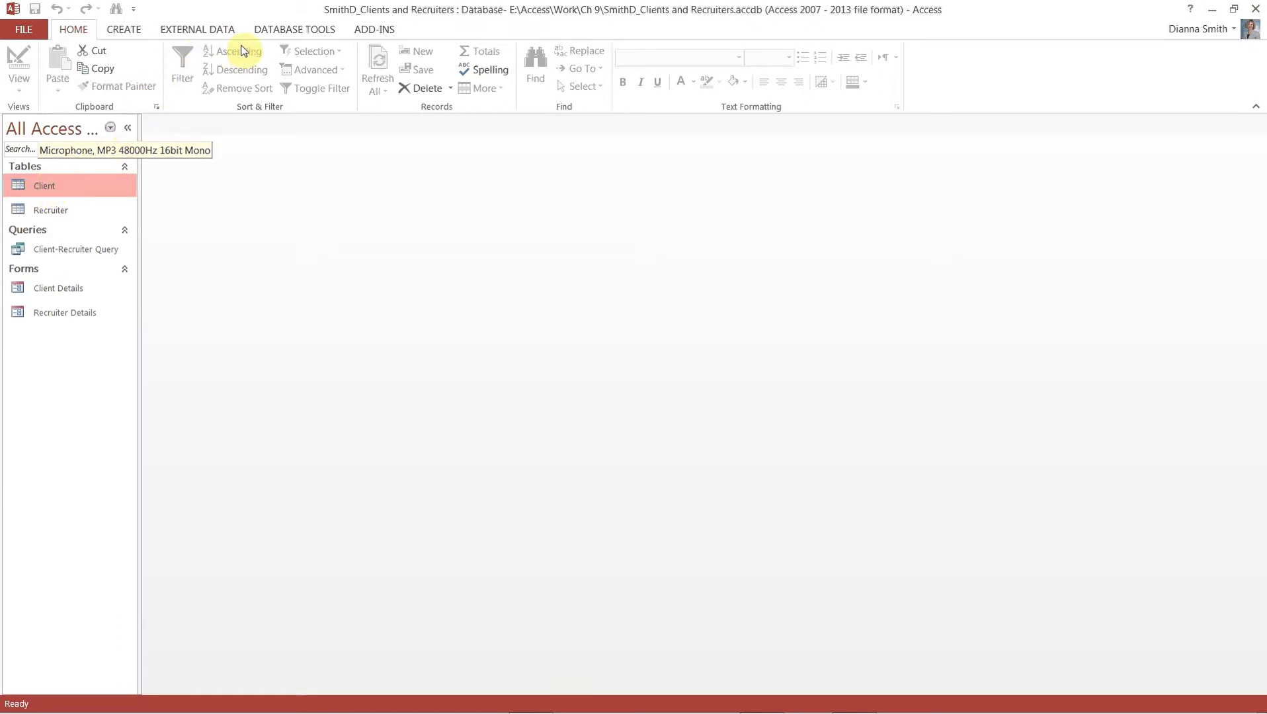
left_click(128, 29)
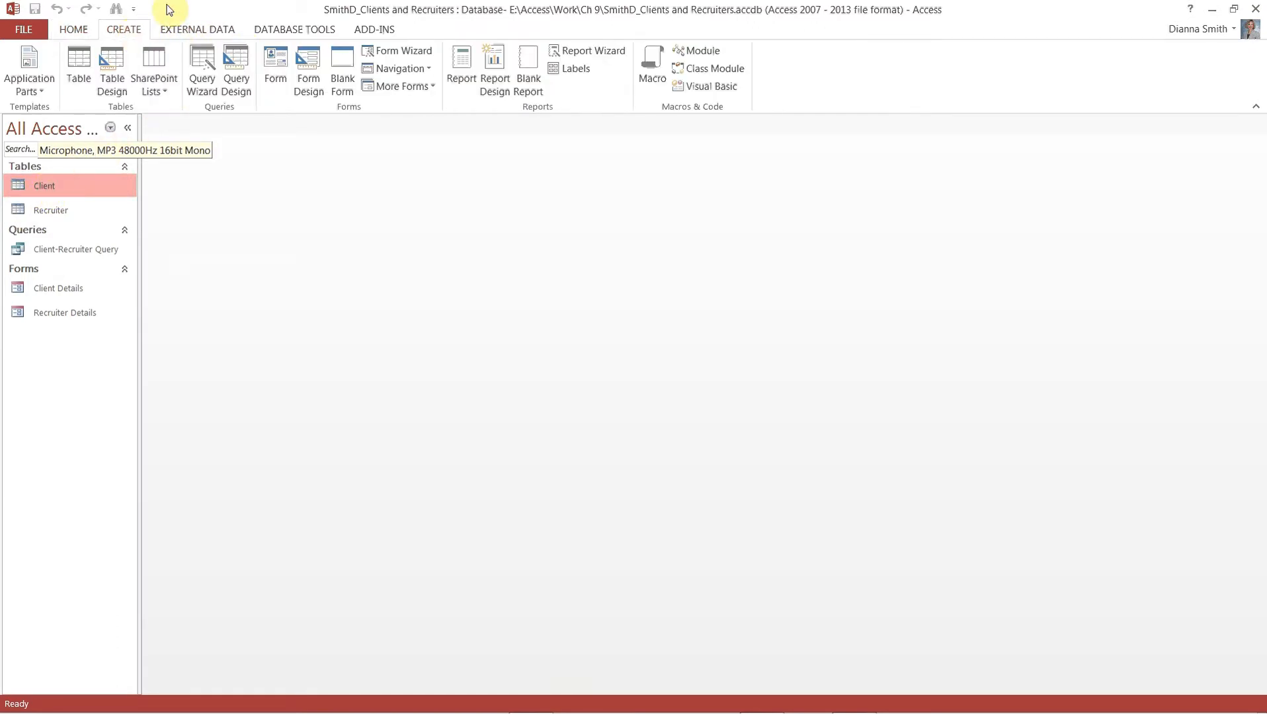
left_click(404, 89)
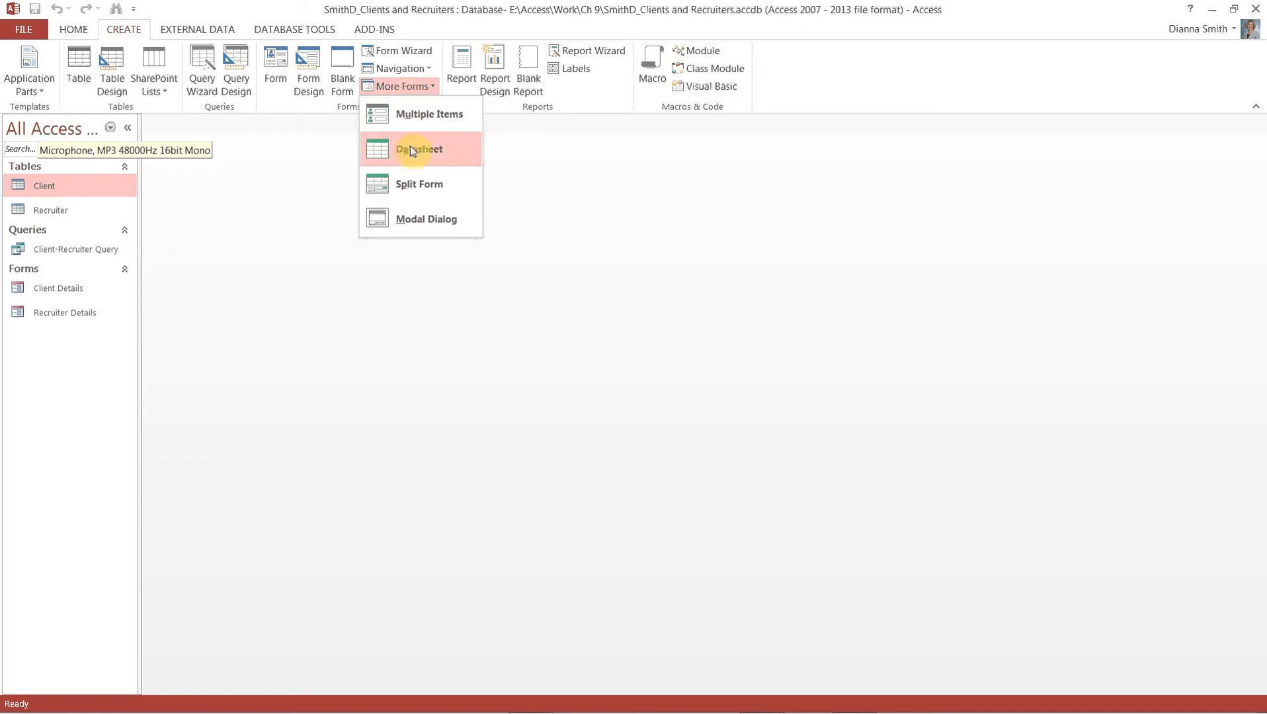
left_click(412, 155)
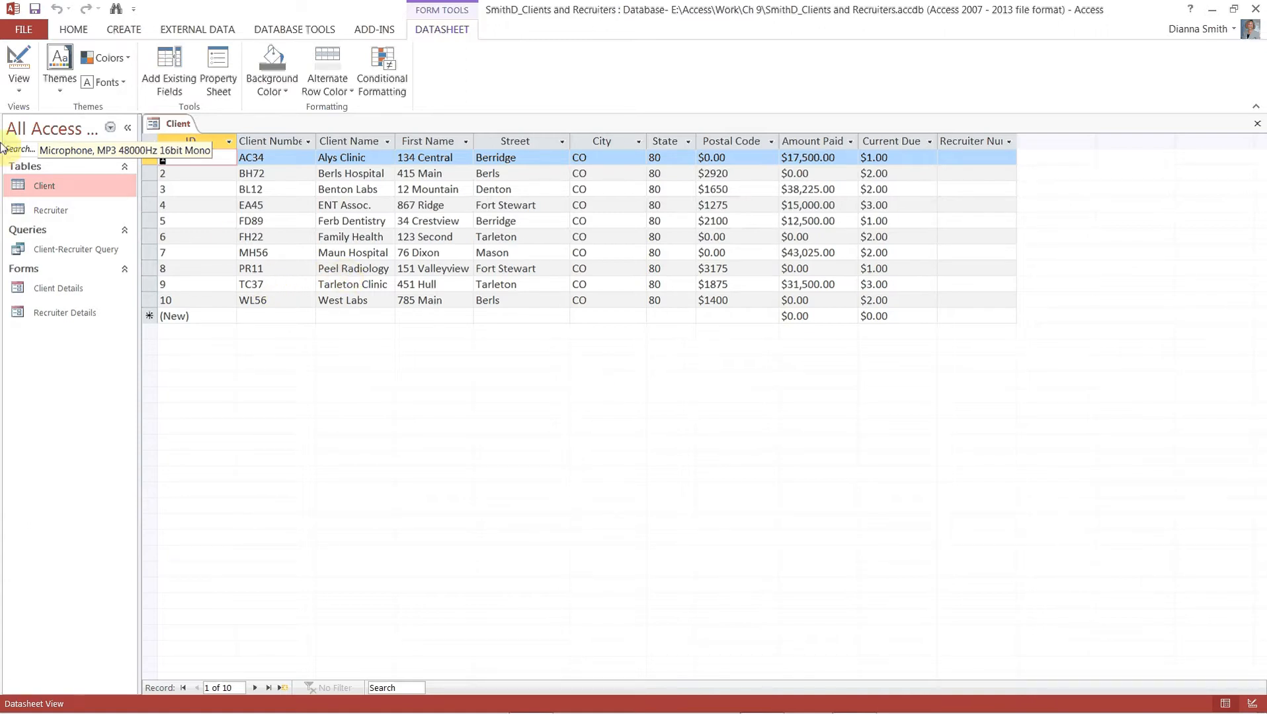
Save the datasheet form under the name Client and close it
left_click(38, 12)
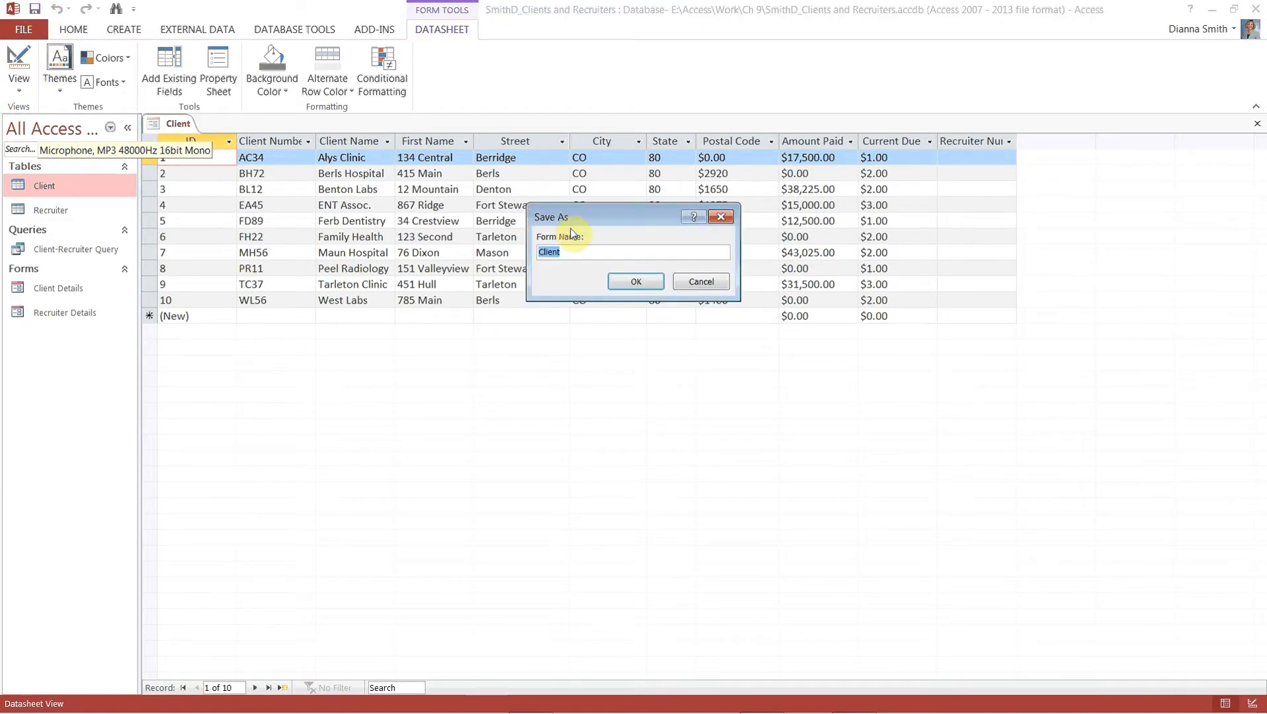
left_click(635, 282)
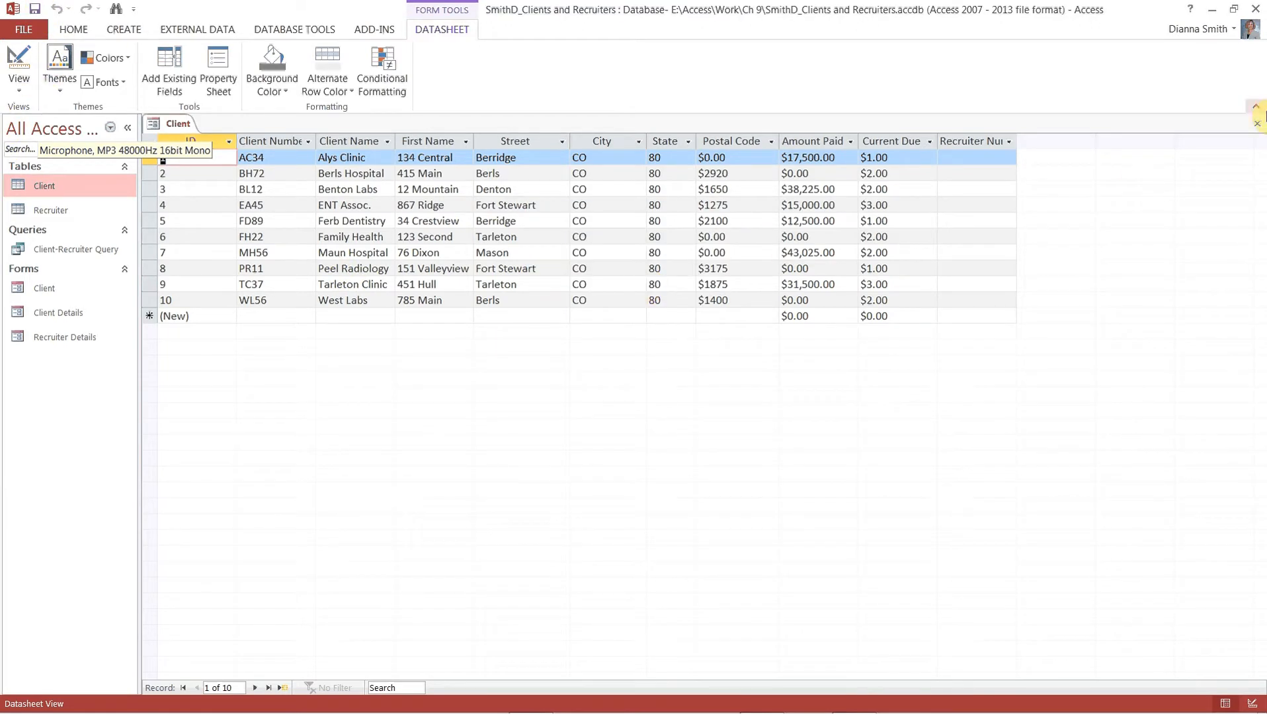
left_click(1257, 125)
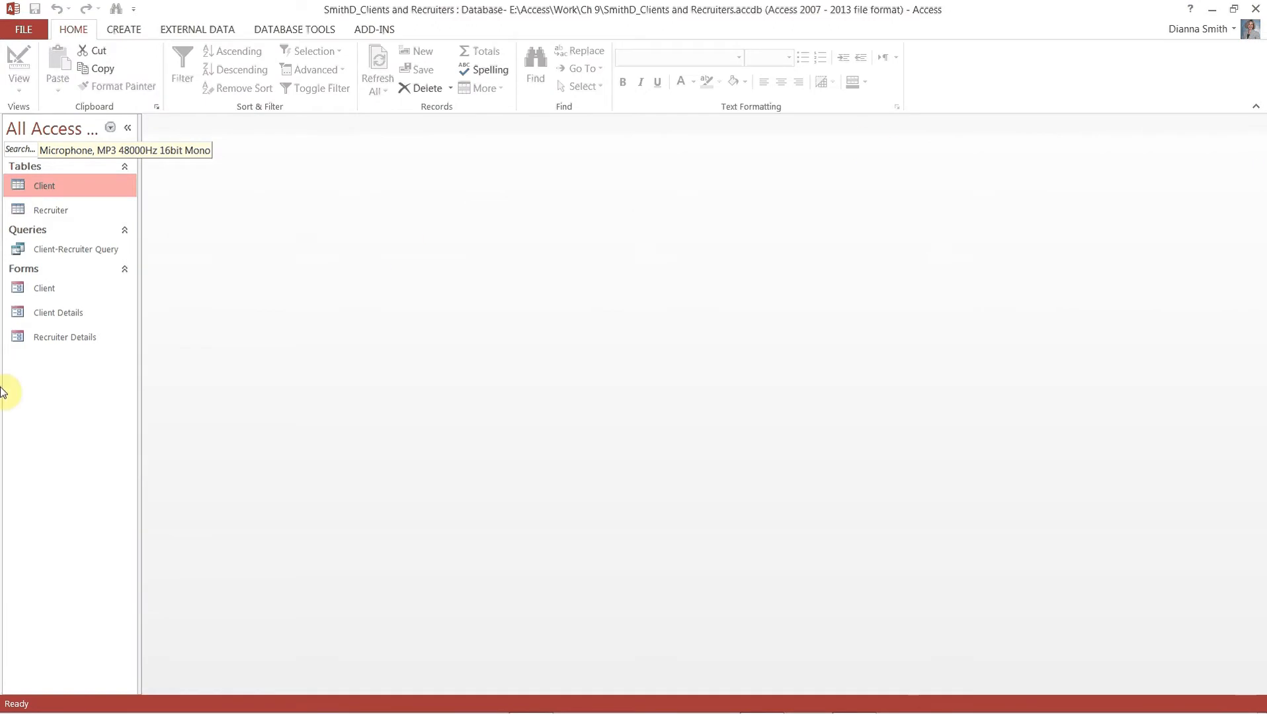
Create a datasheet form from the Recruiter table, save it as Recruiter, and close it
left_click(38, 210)
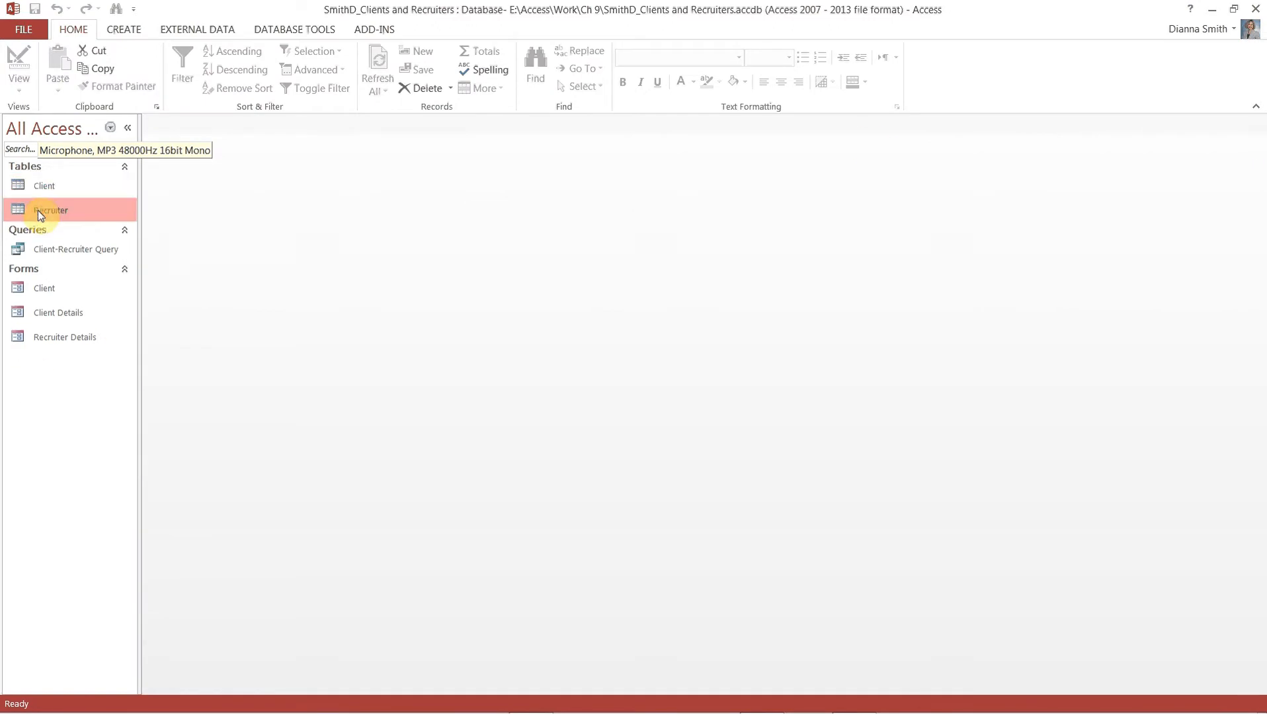
left_click(130, 32)
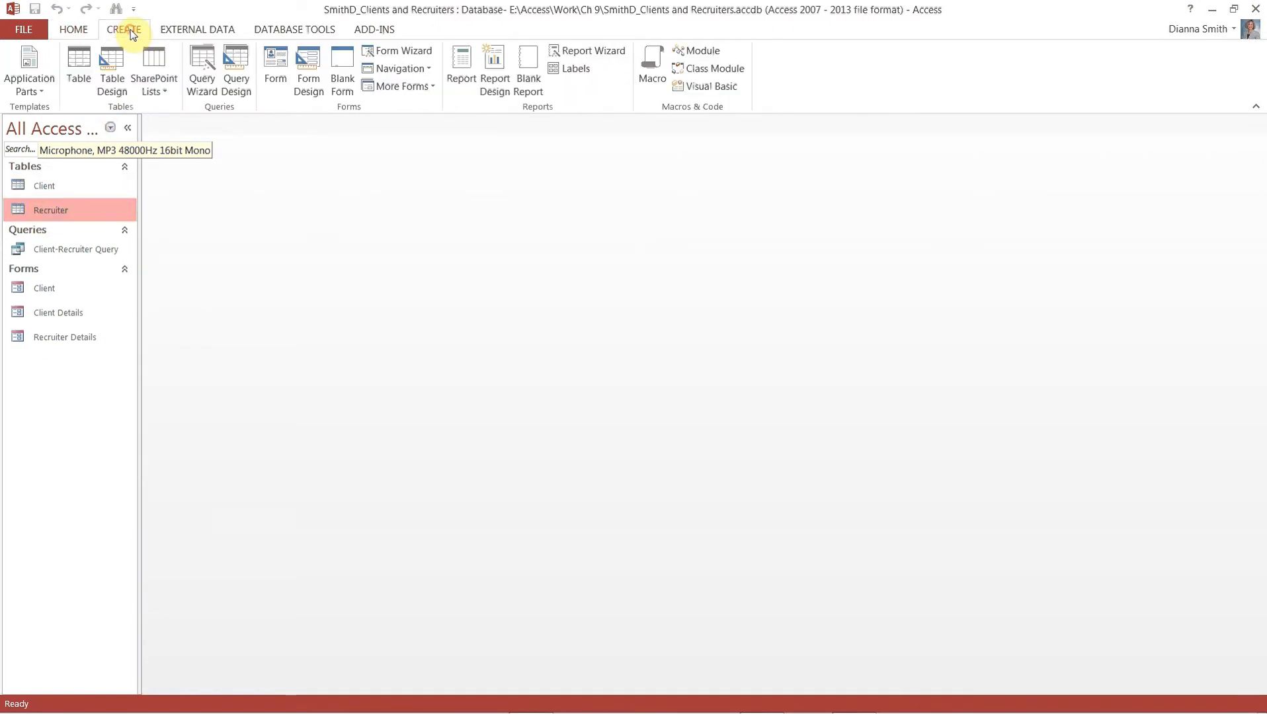
left_click(387, 89)
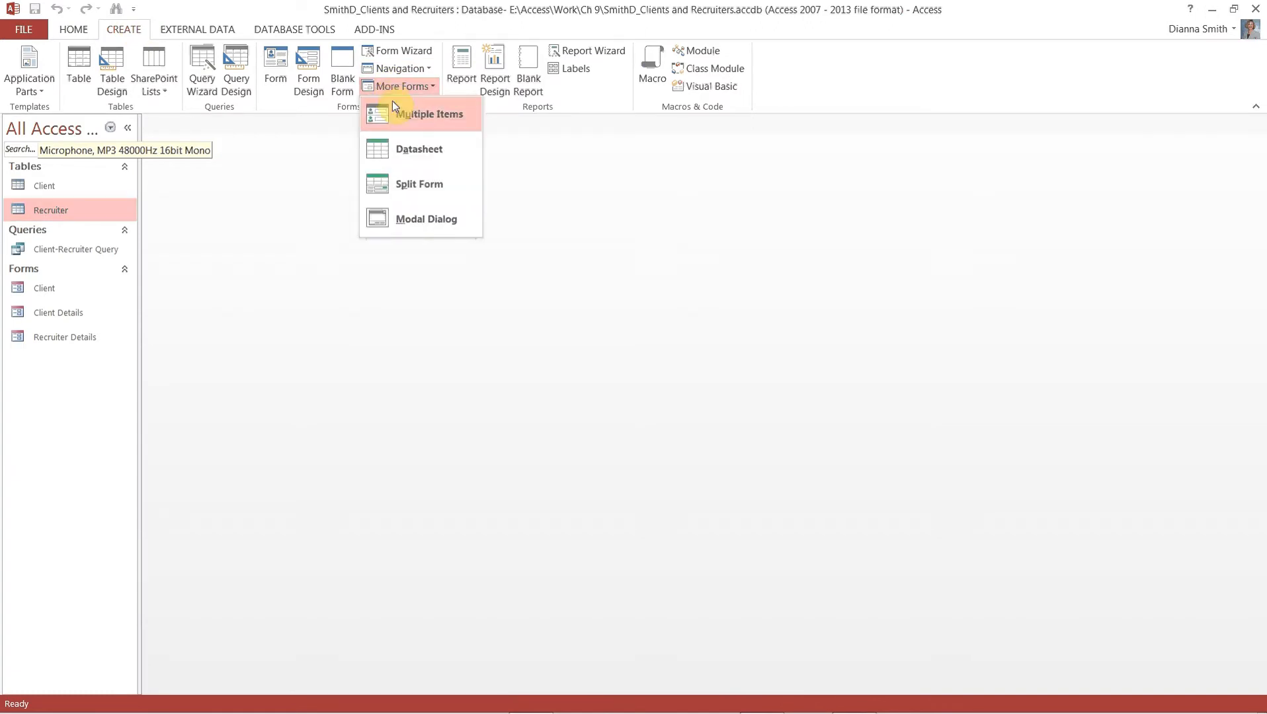
left_click(398, 148)
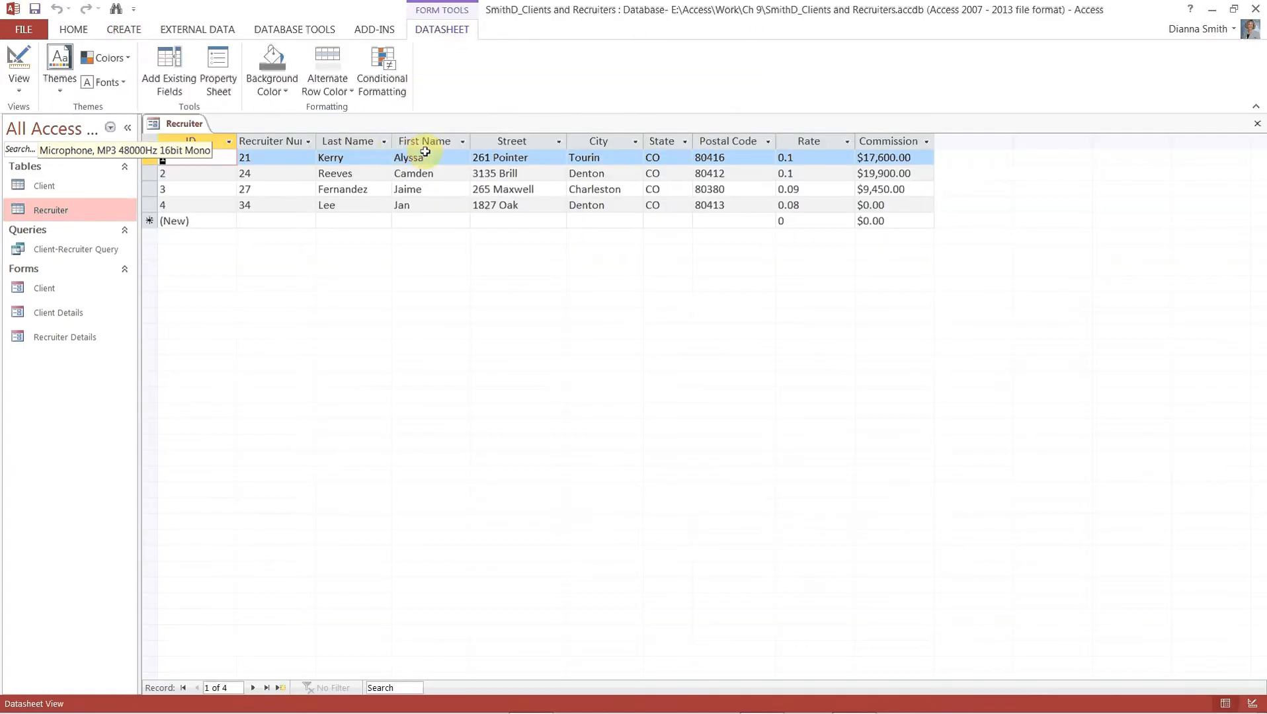
left_click(35, 9)
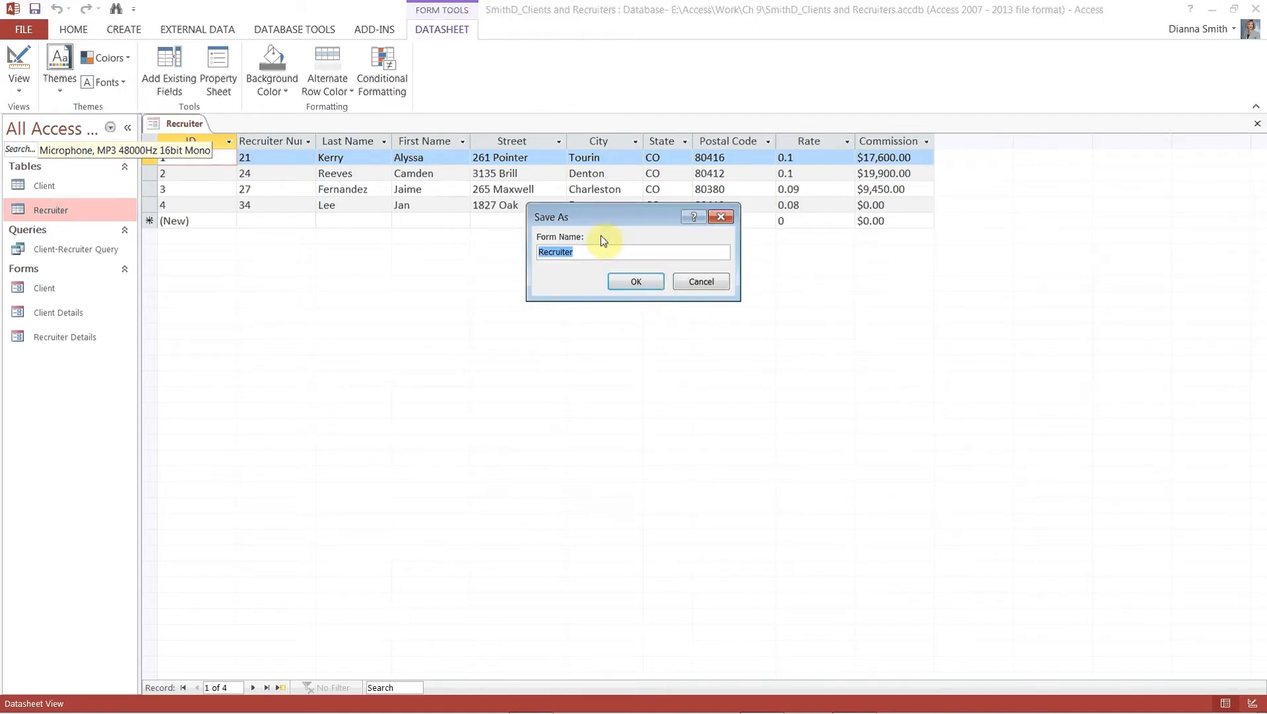
left_click(637, 283)
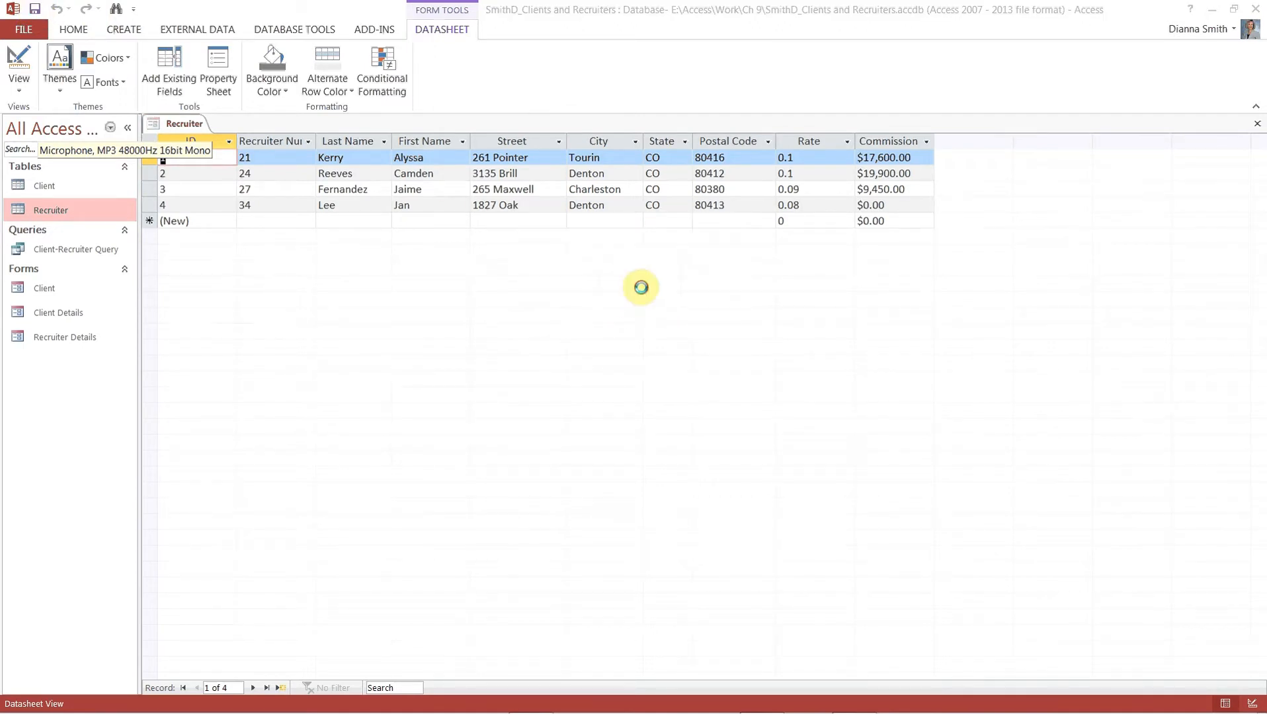
left_click(1259, 127)
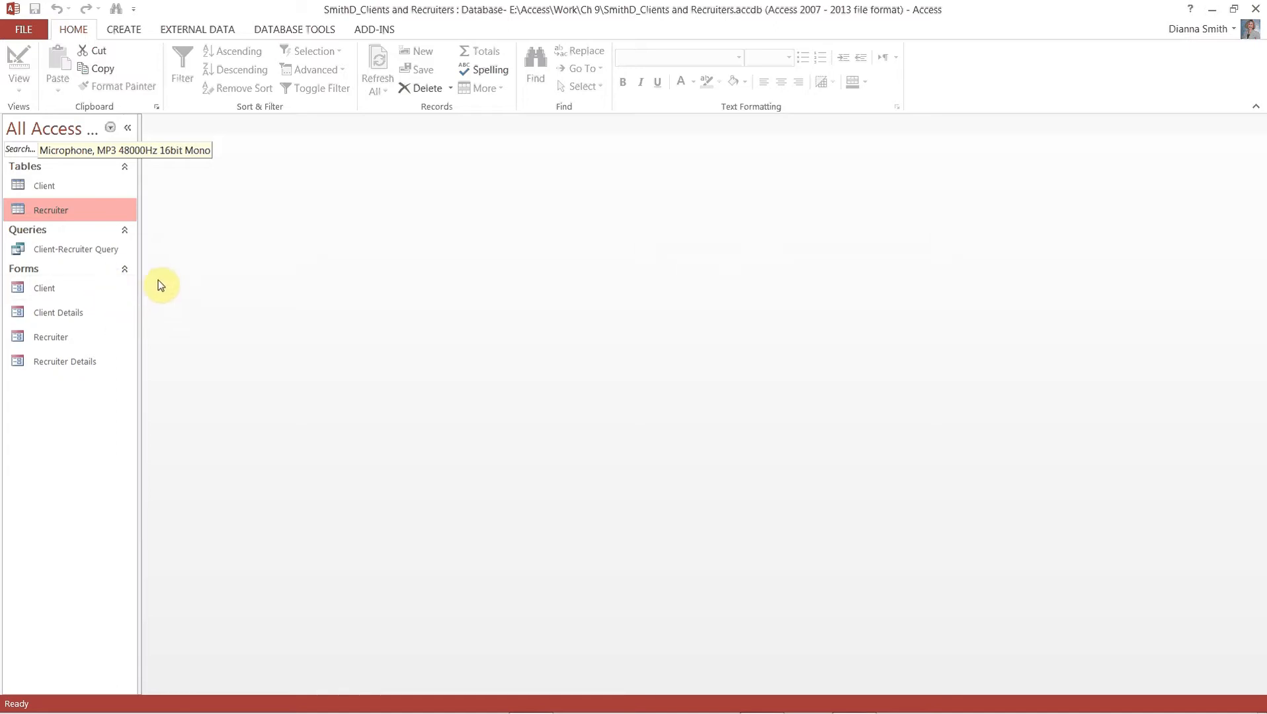
Open the Client datasheet form and start a Macro Builder macro for the Client Number column's On Click event
double_click(56, 292)
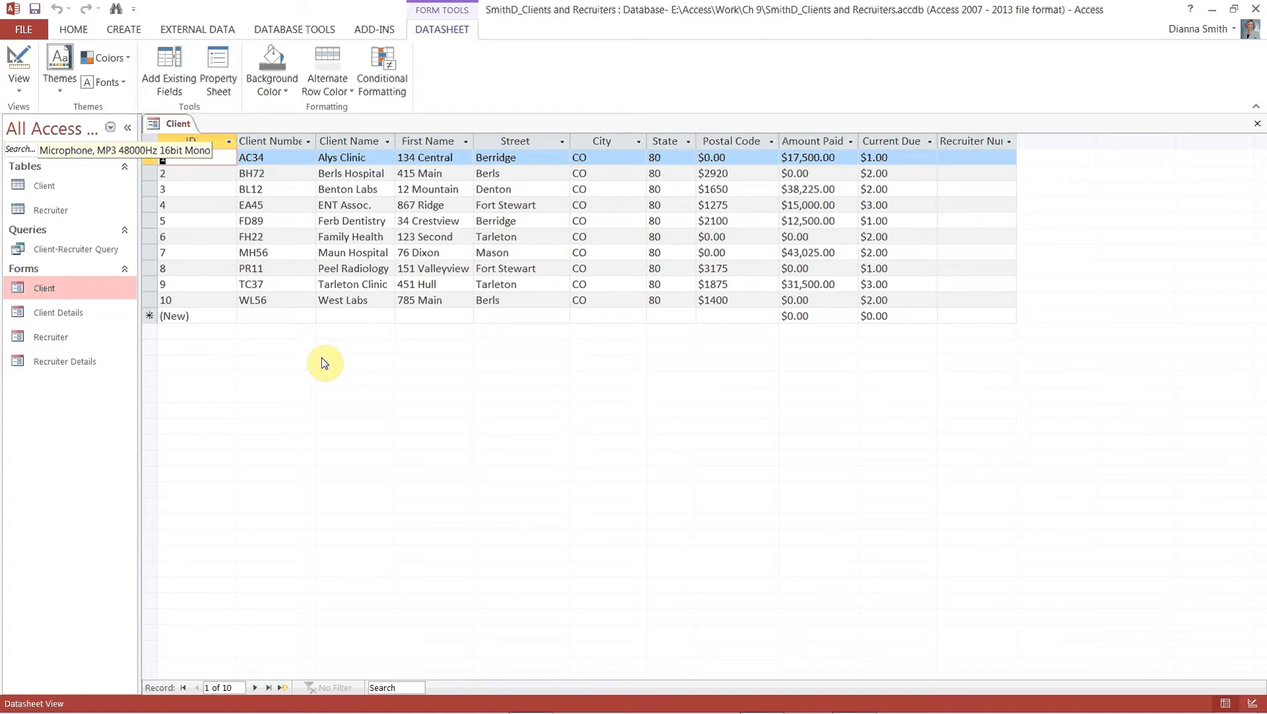
left_click(269, 142)
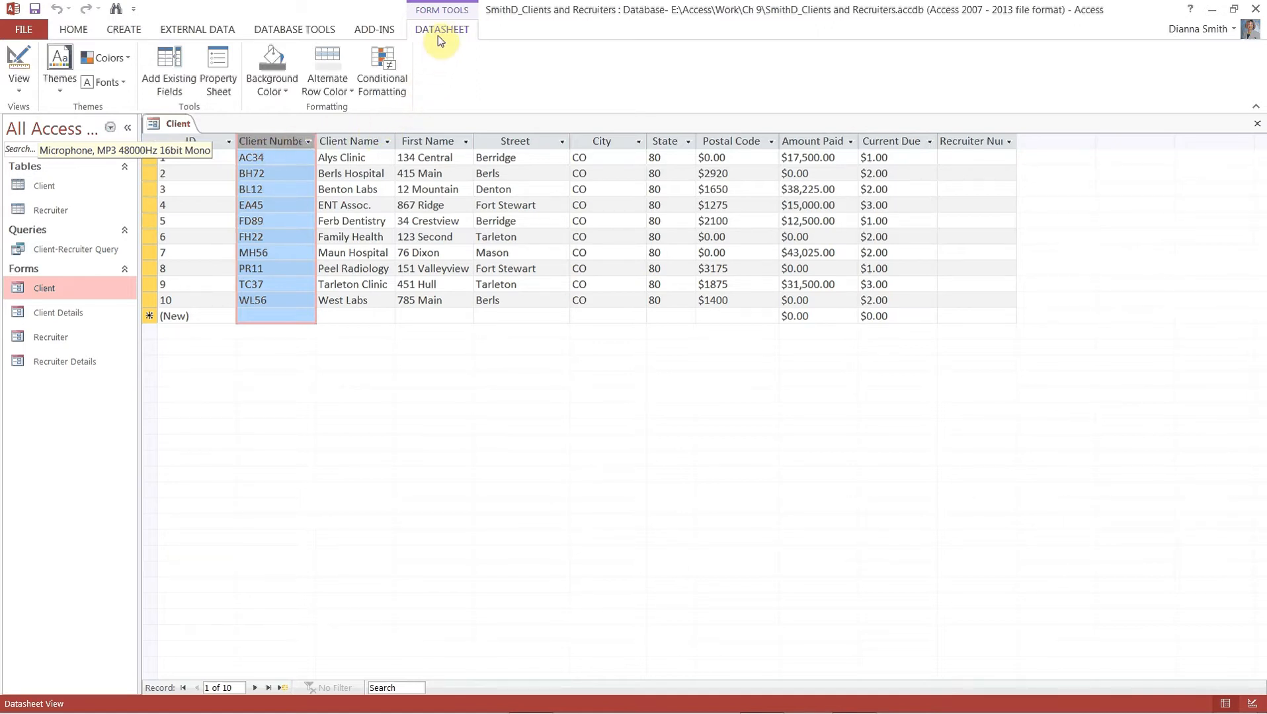
left_click(221, 84)
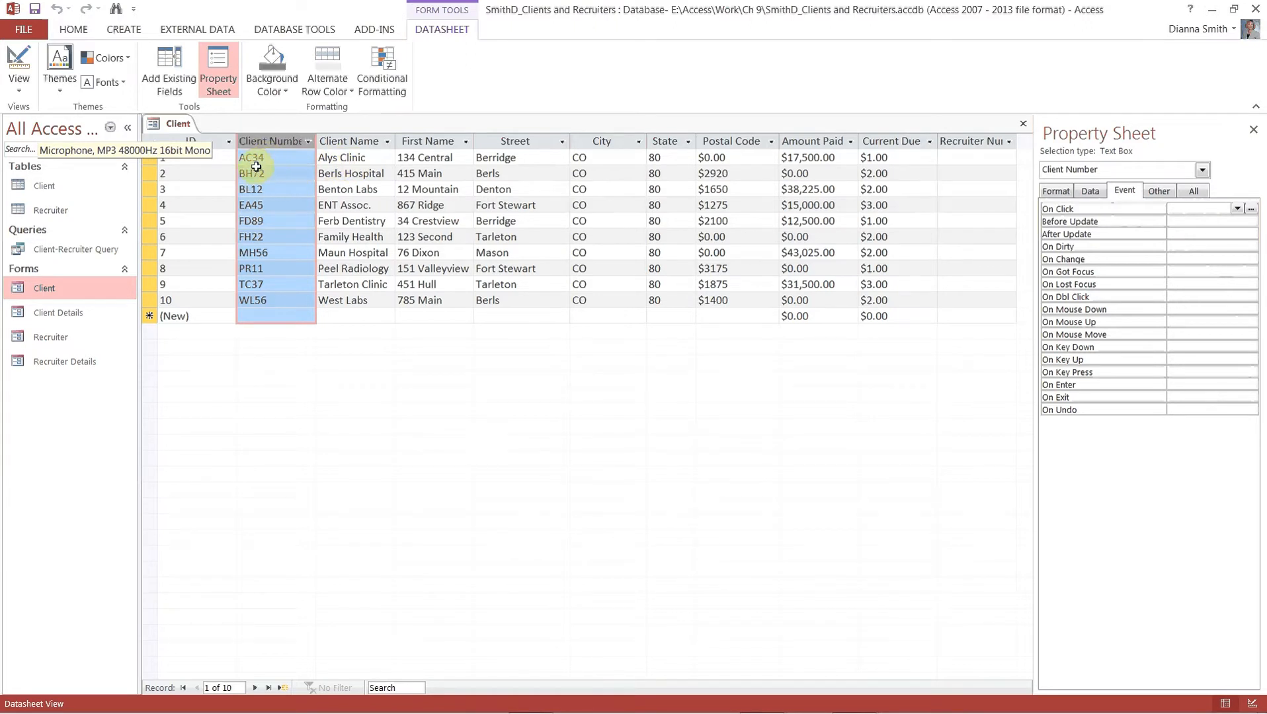
left_click(1252, 209)
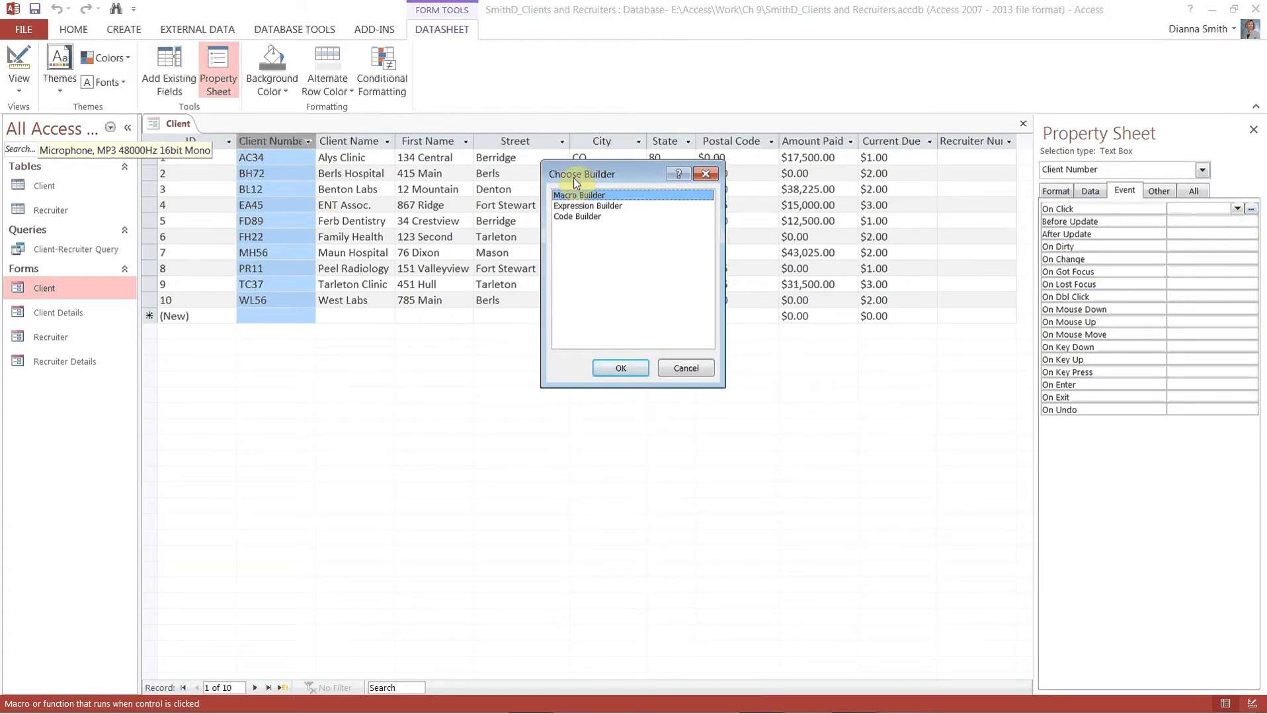
left_click(610, 369)
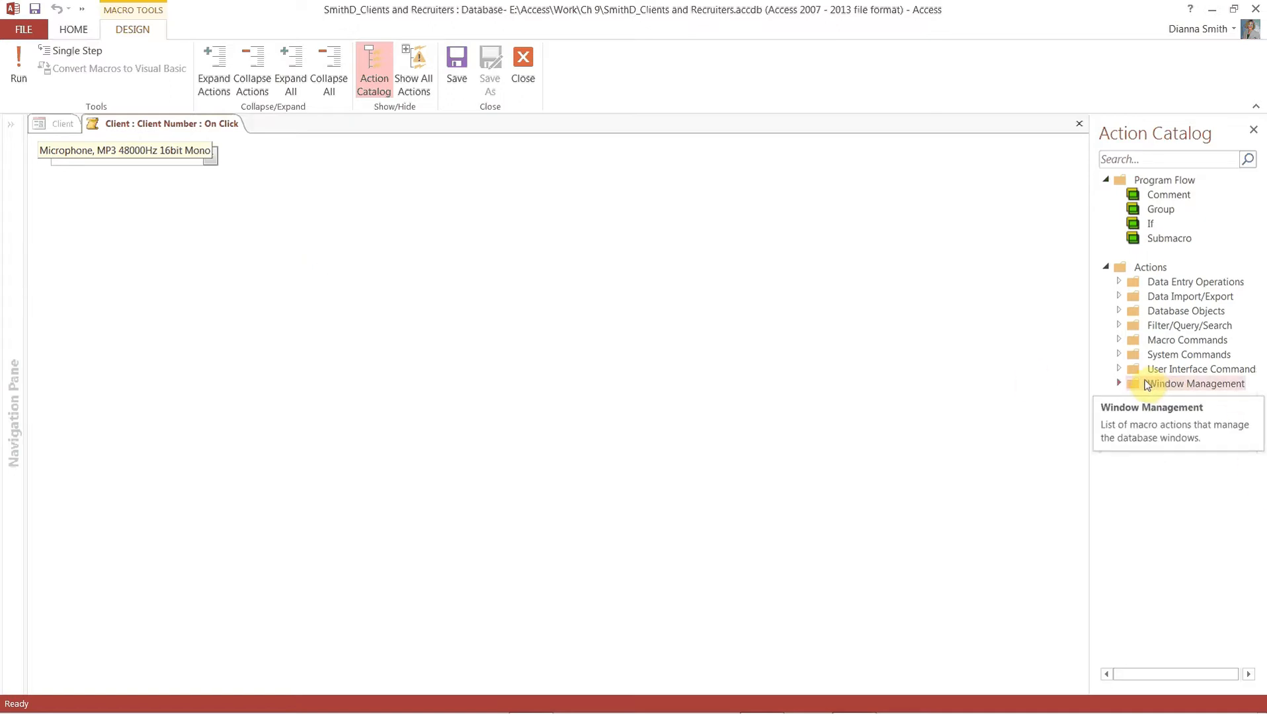
Add a SetTempVar action with the name CN and the expression [Client Number]
left_click(1119, 340)
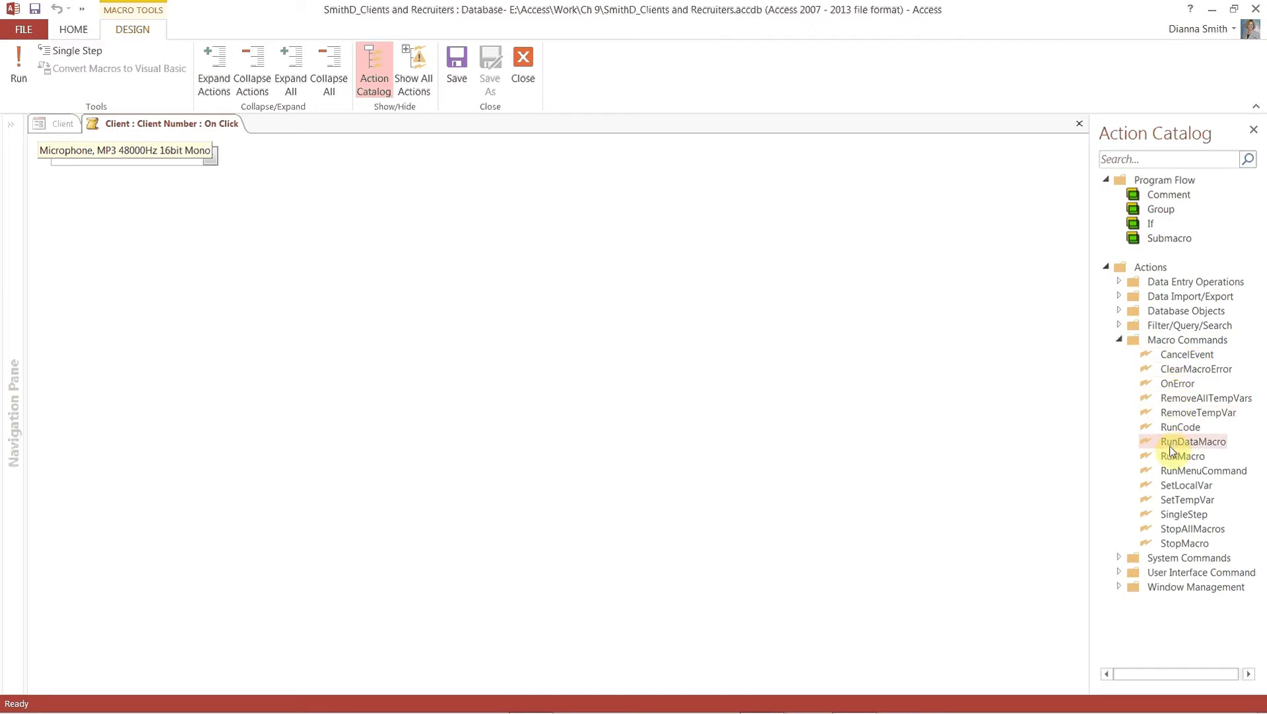
double_click(1183, 506)
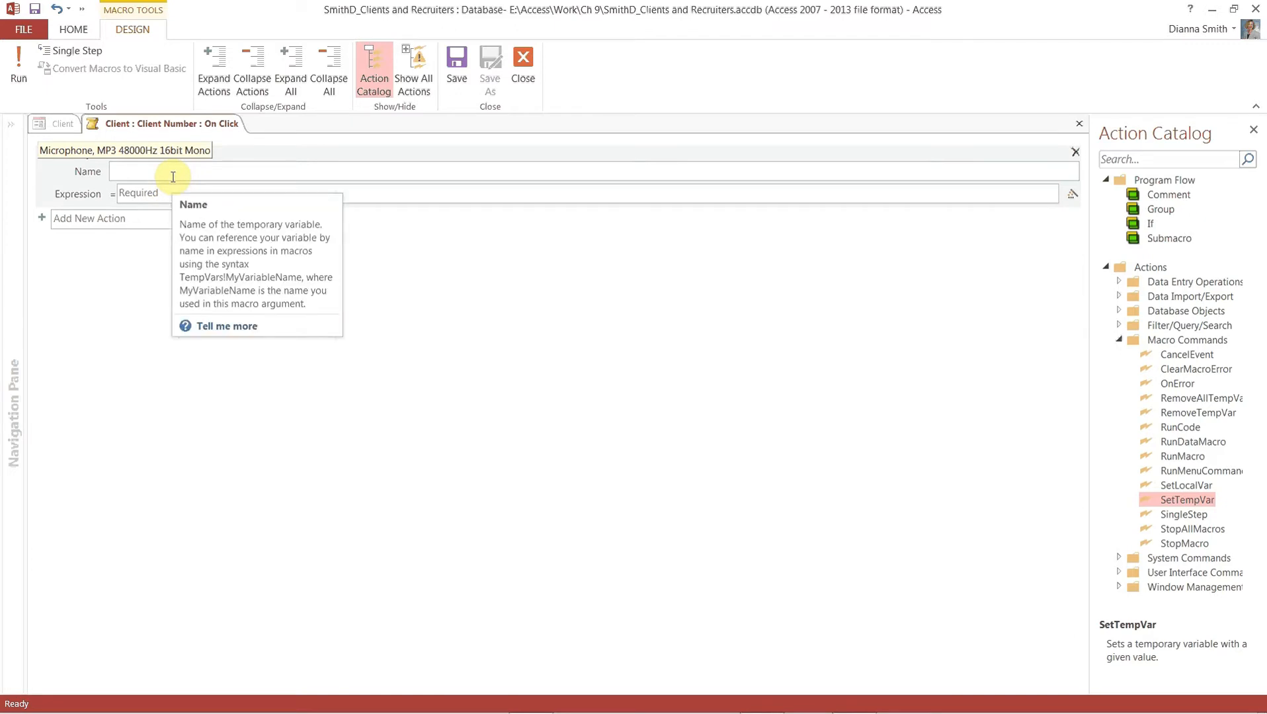
left_click(173, 177)
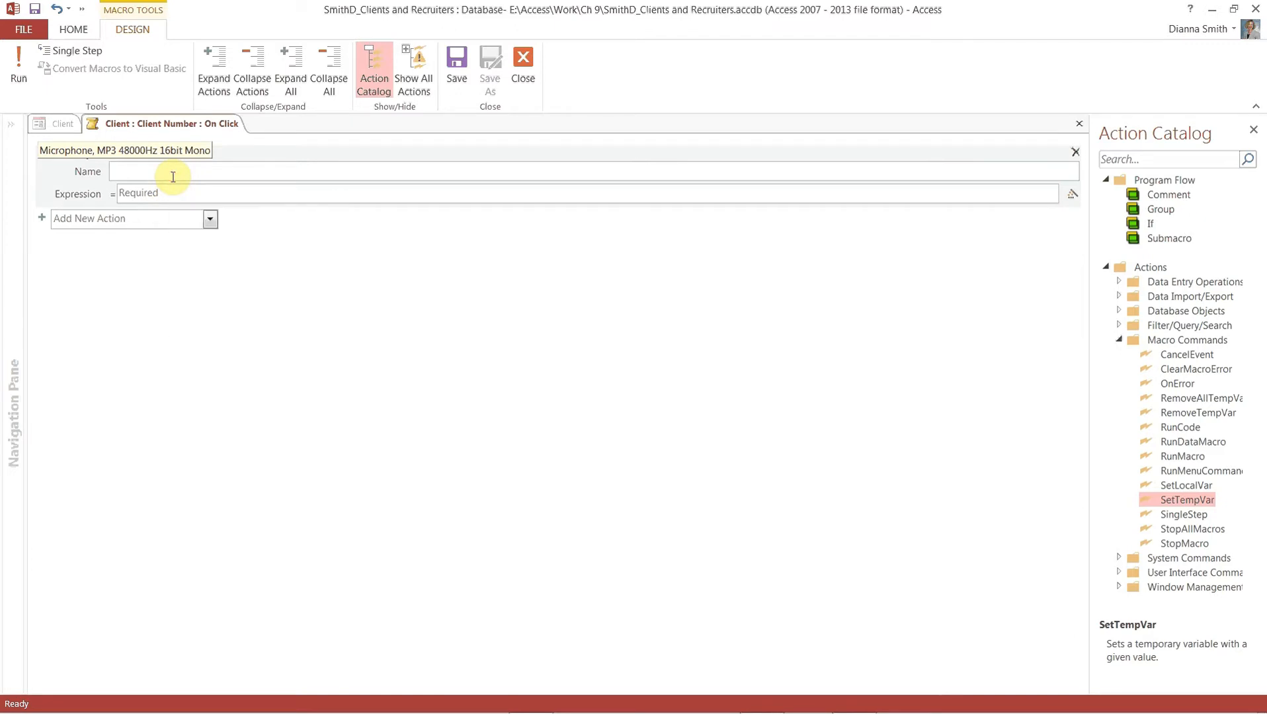
type("CN")
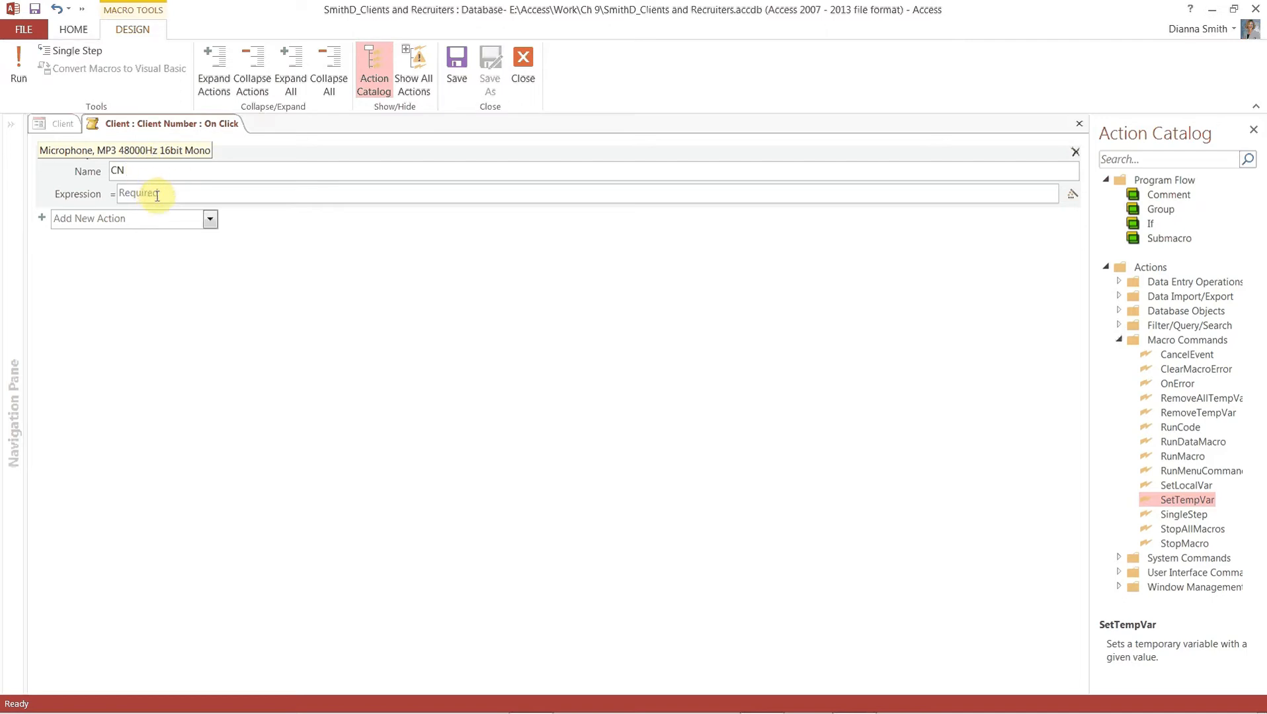
left_click(158, 195)
type("[")
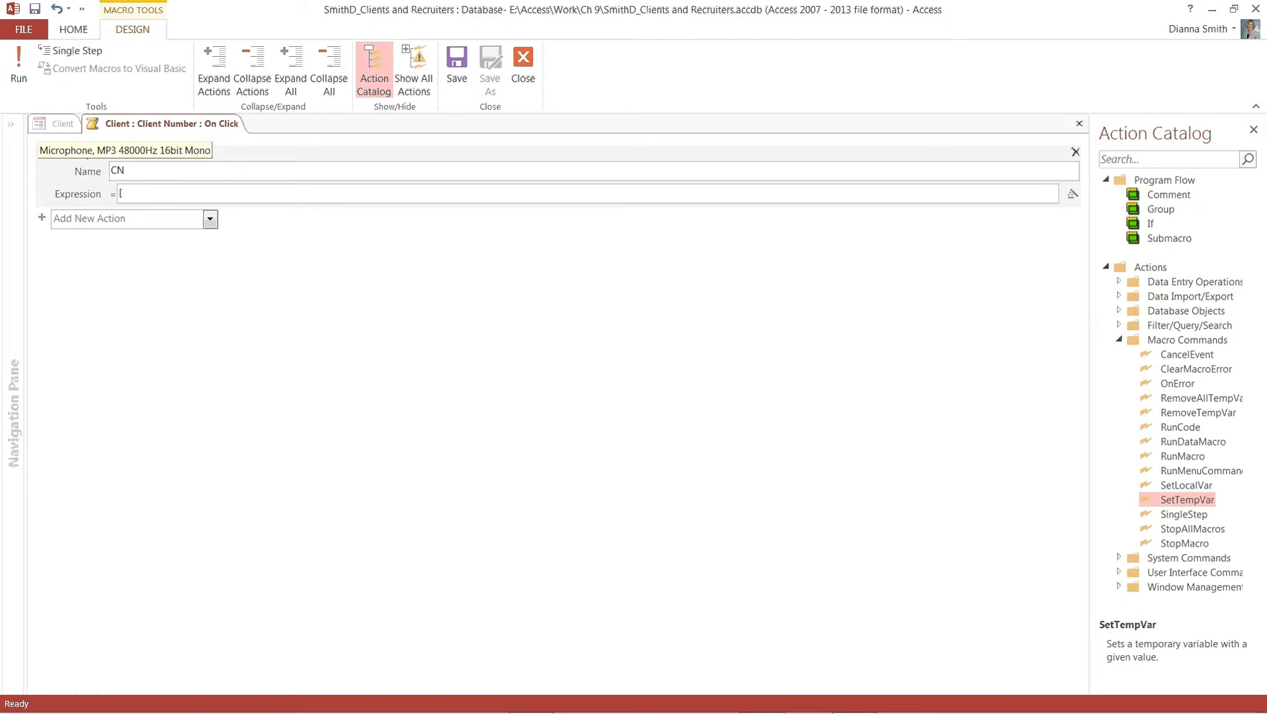
type("Clien")
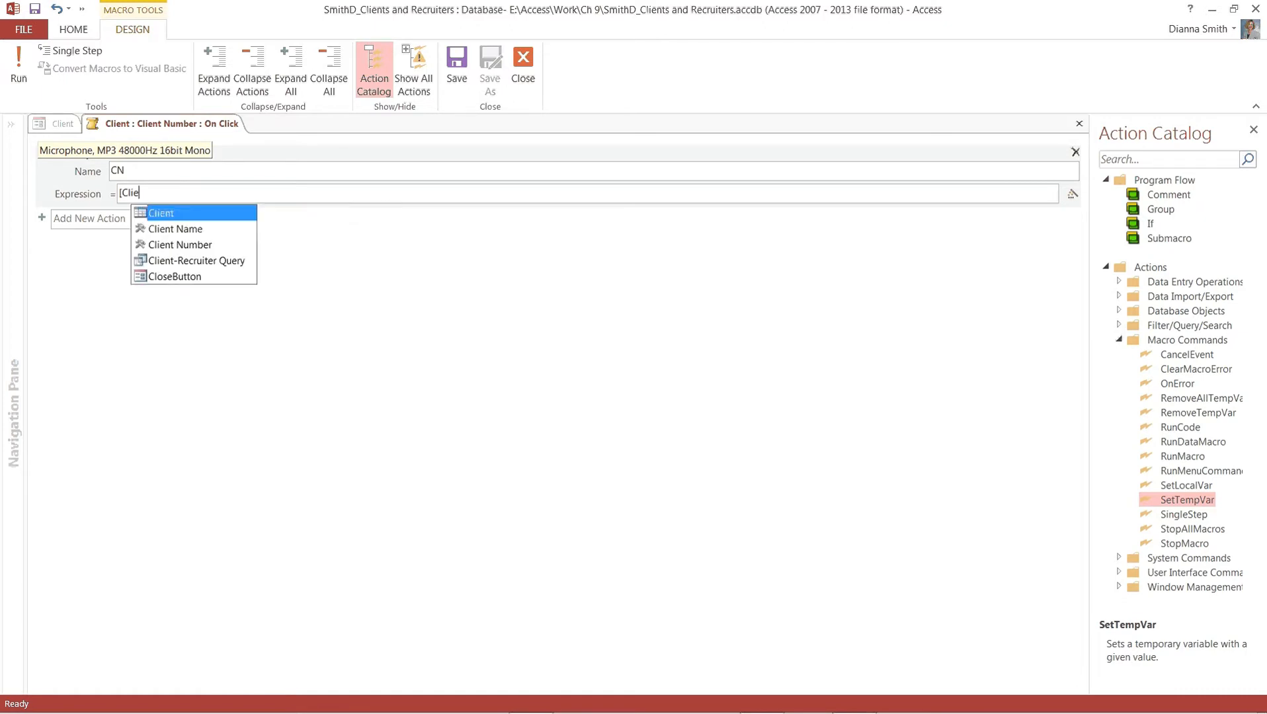
double_click(189, 246)
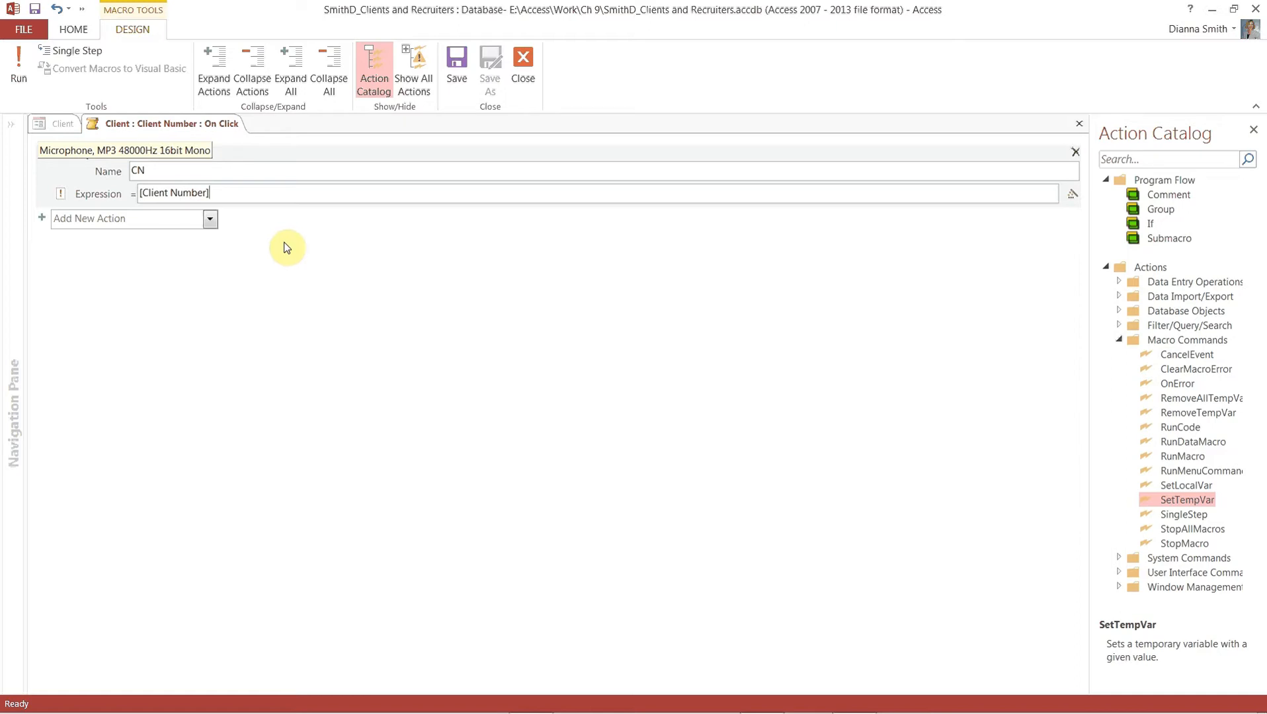
Add an OpenForm action to the macro that opens the Client Details form
left_click(1119, 340)
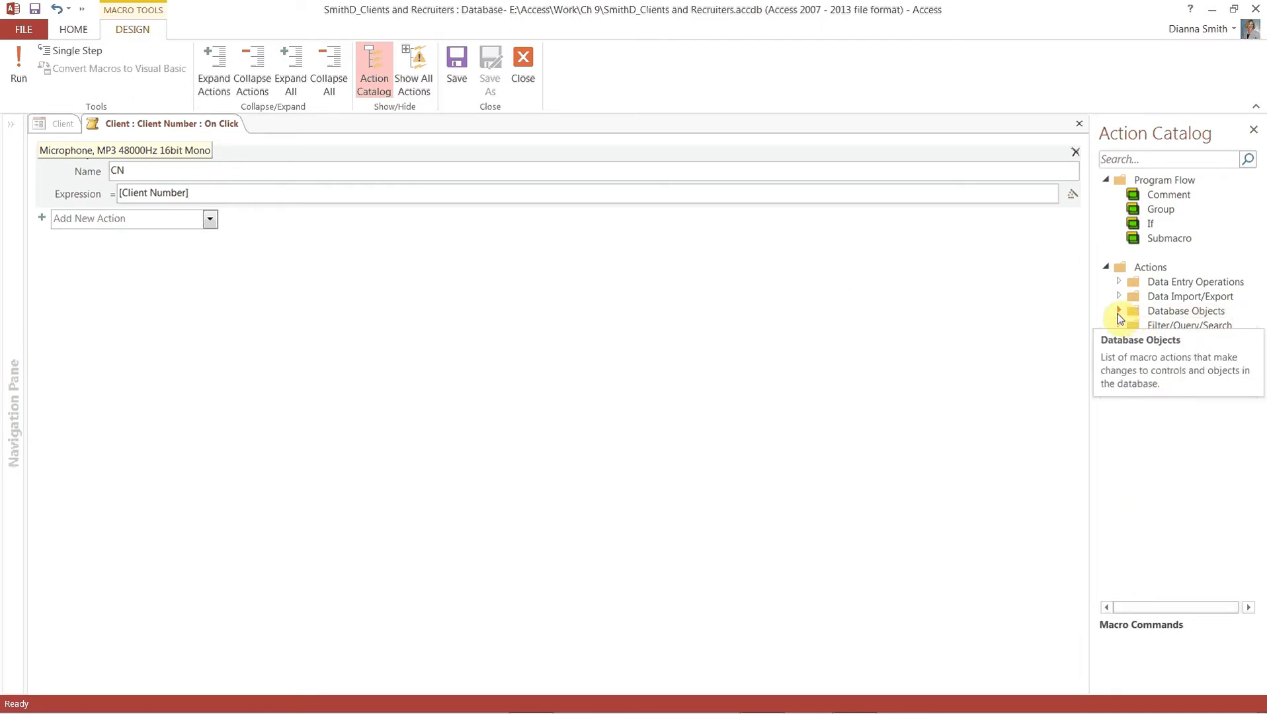
left_click(1118, 312)
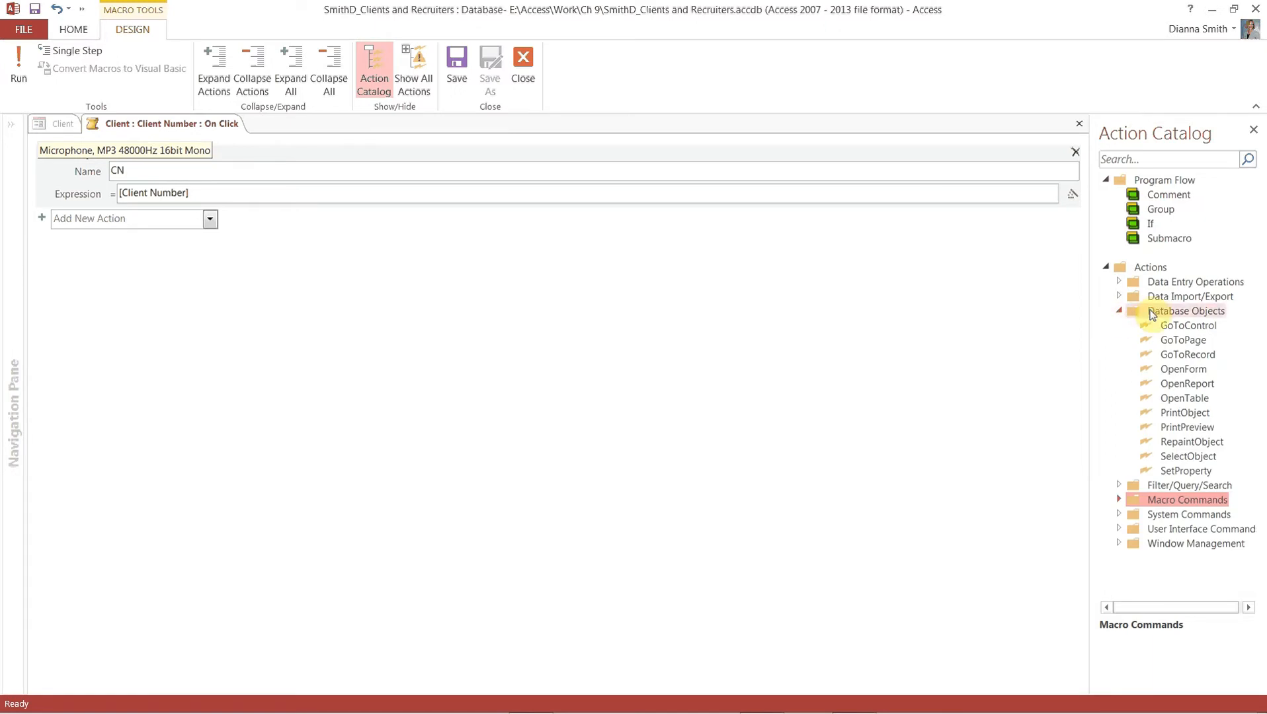
double_click(1201, 373)
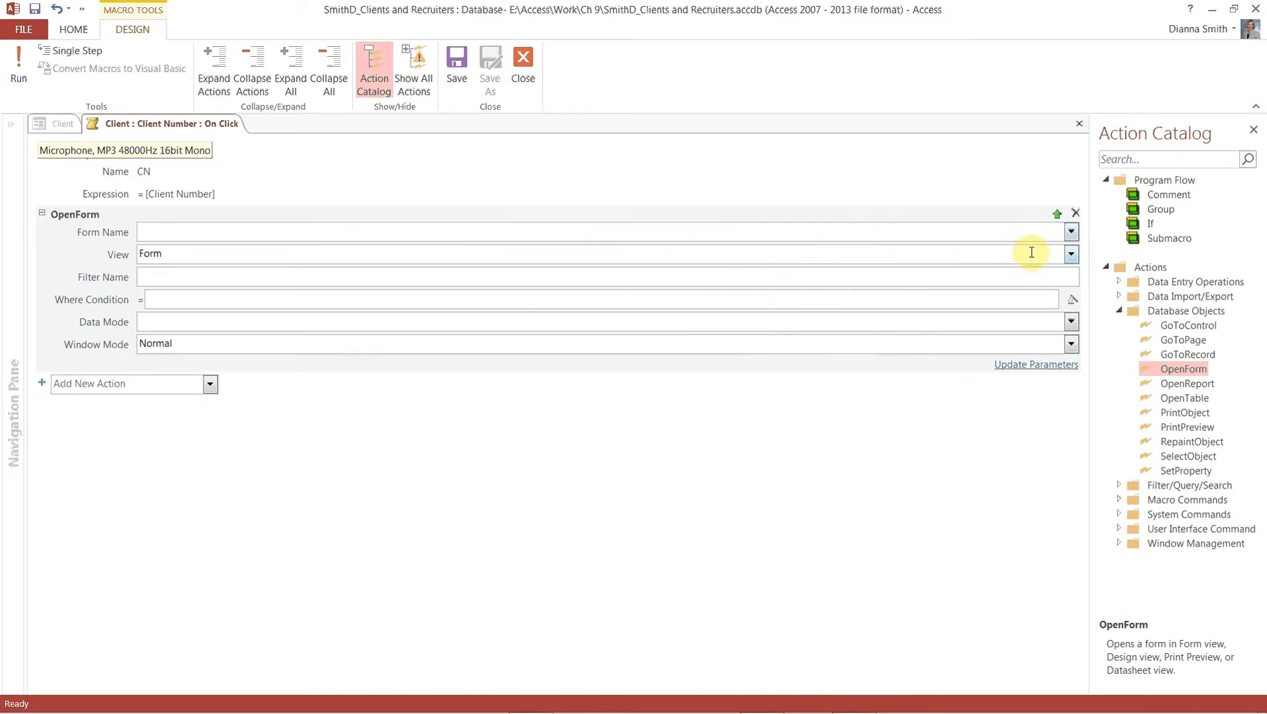
left_click(1071, 233)
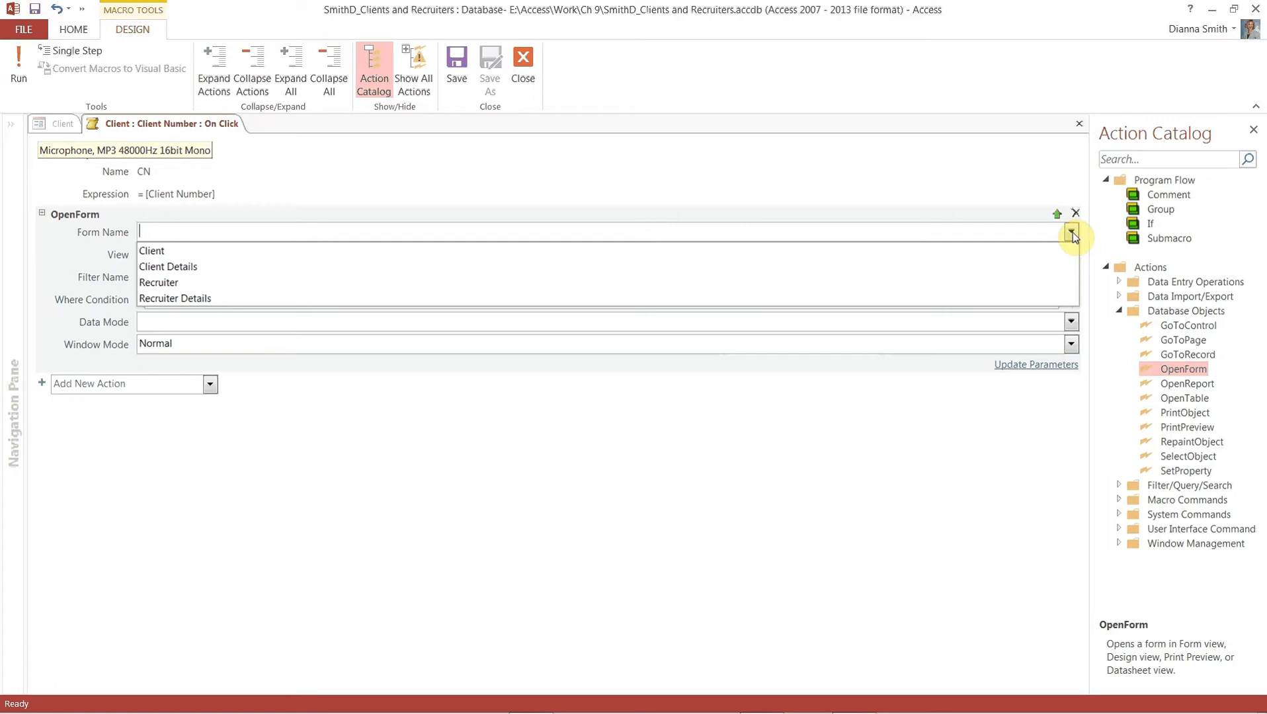
left_click(505, 270)
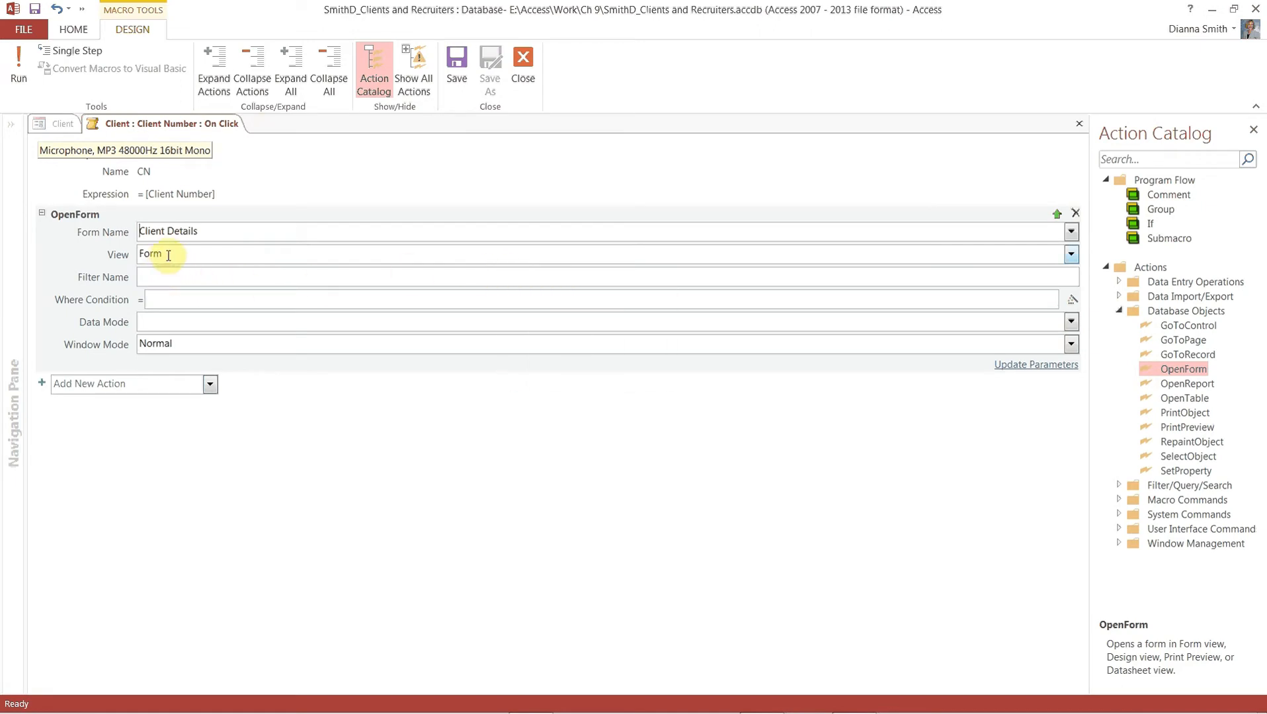
mouse_move(170, 256)
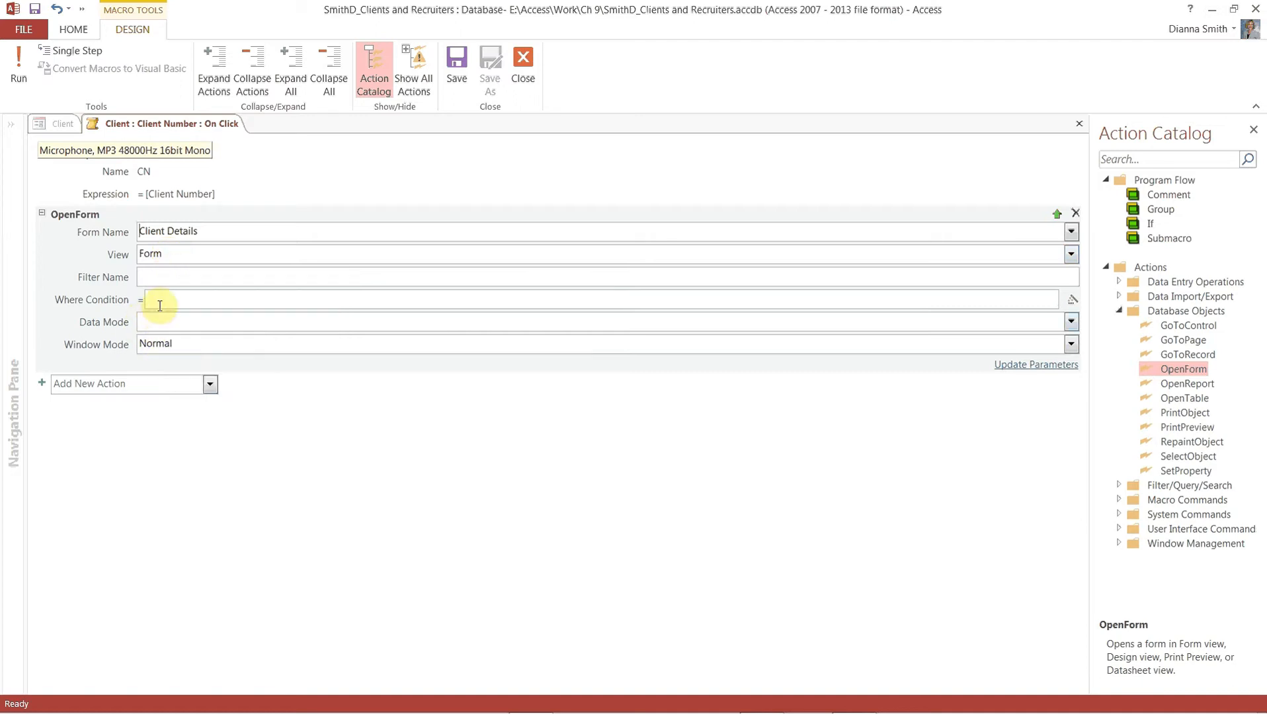
Set the OpenForm action's Where Condition to [Client Number]=[TempVars]![CN]
left_click(159, 302)
left_click(161, 304)
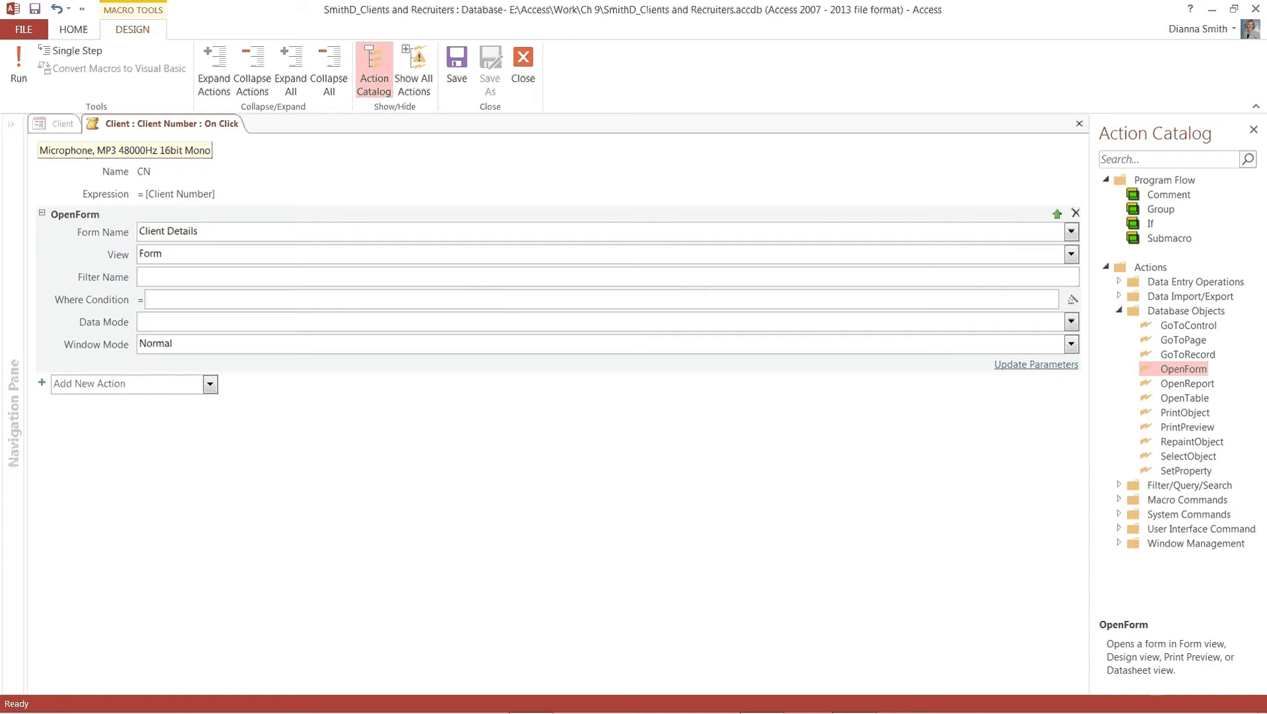
type("[cl")
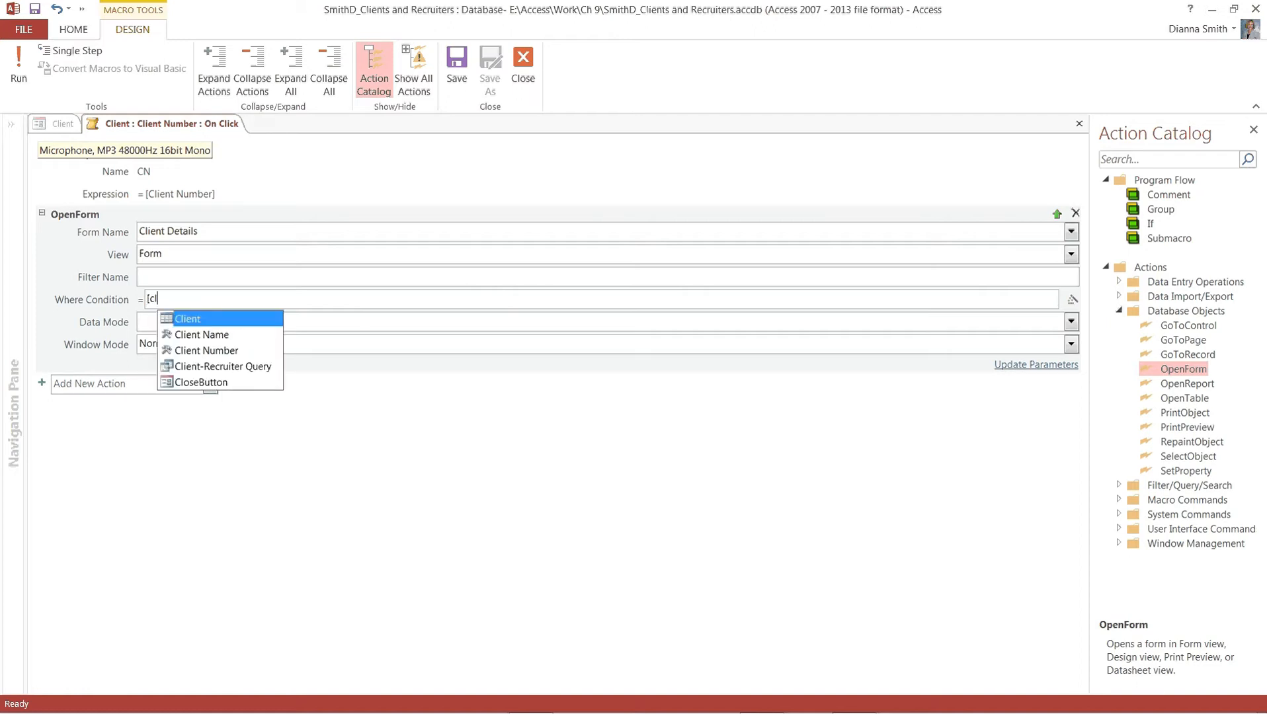
double_click(212, 350)
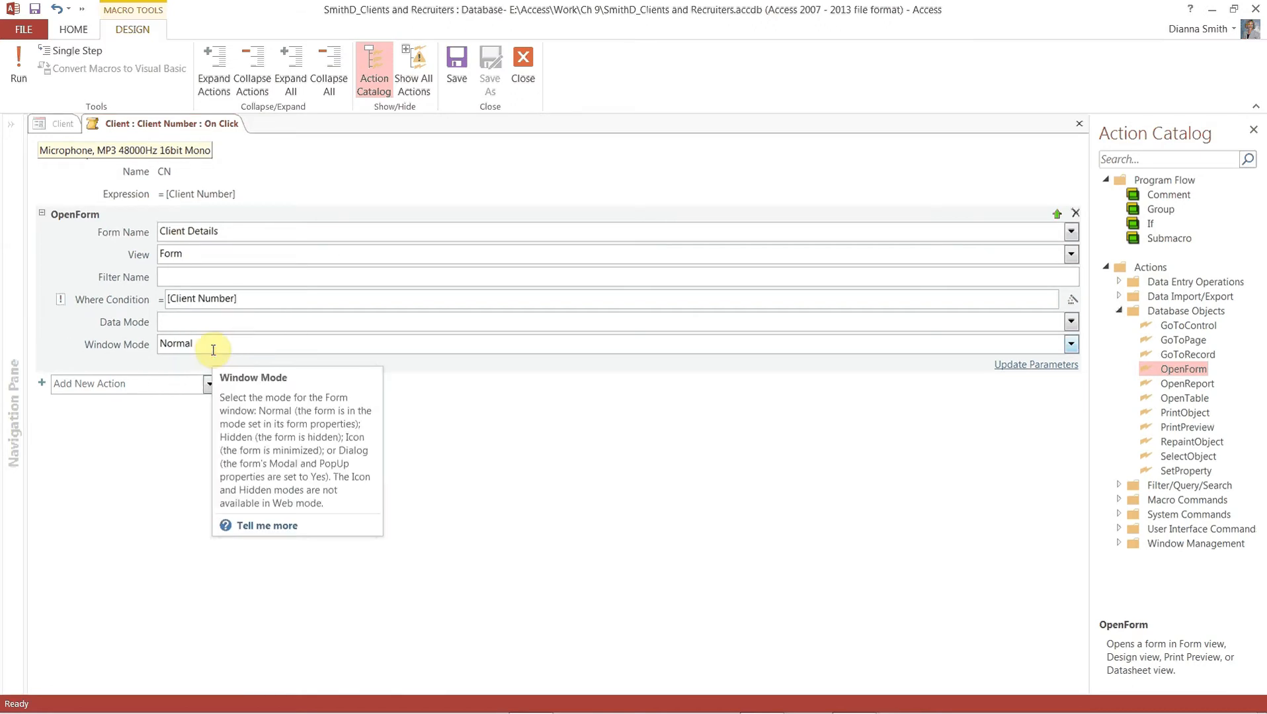
type("=t")
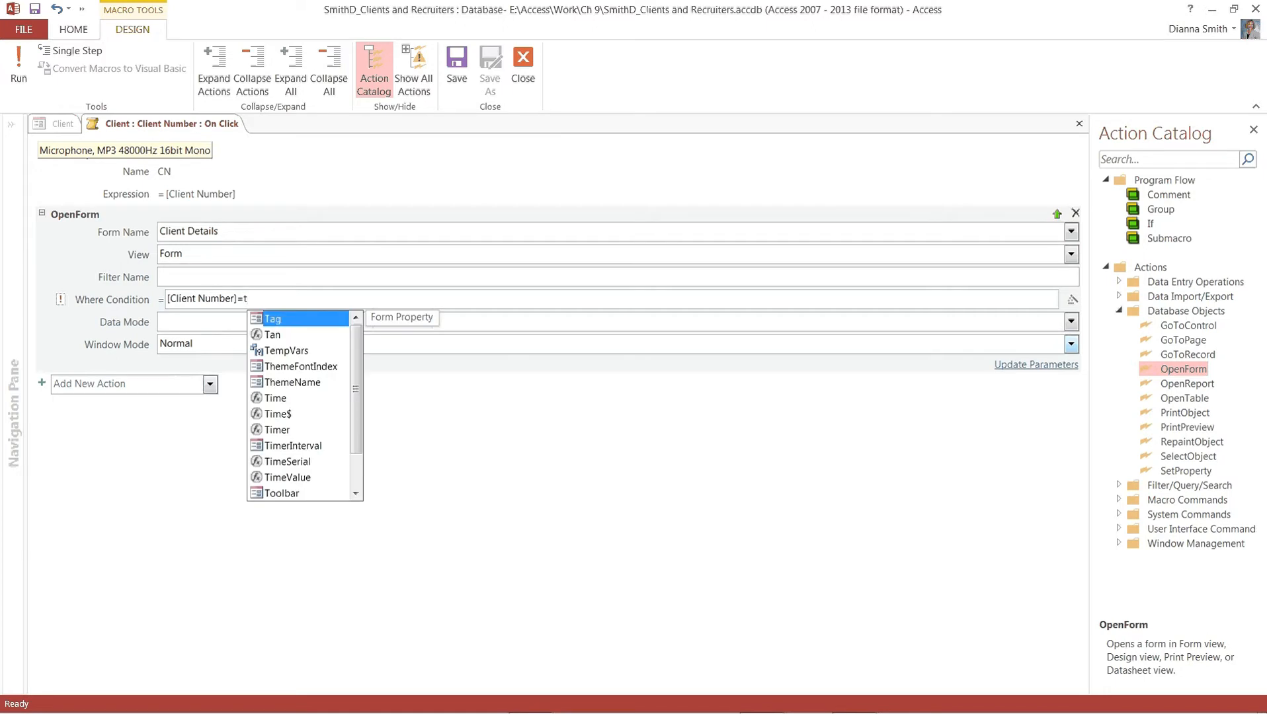
type("m")
key("BackSpace")
key("BackSpace")
type("te")
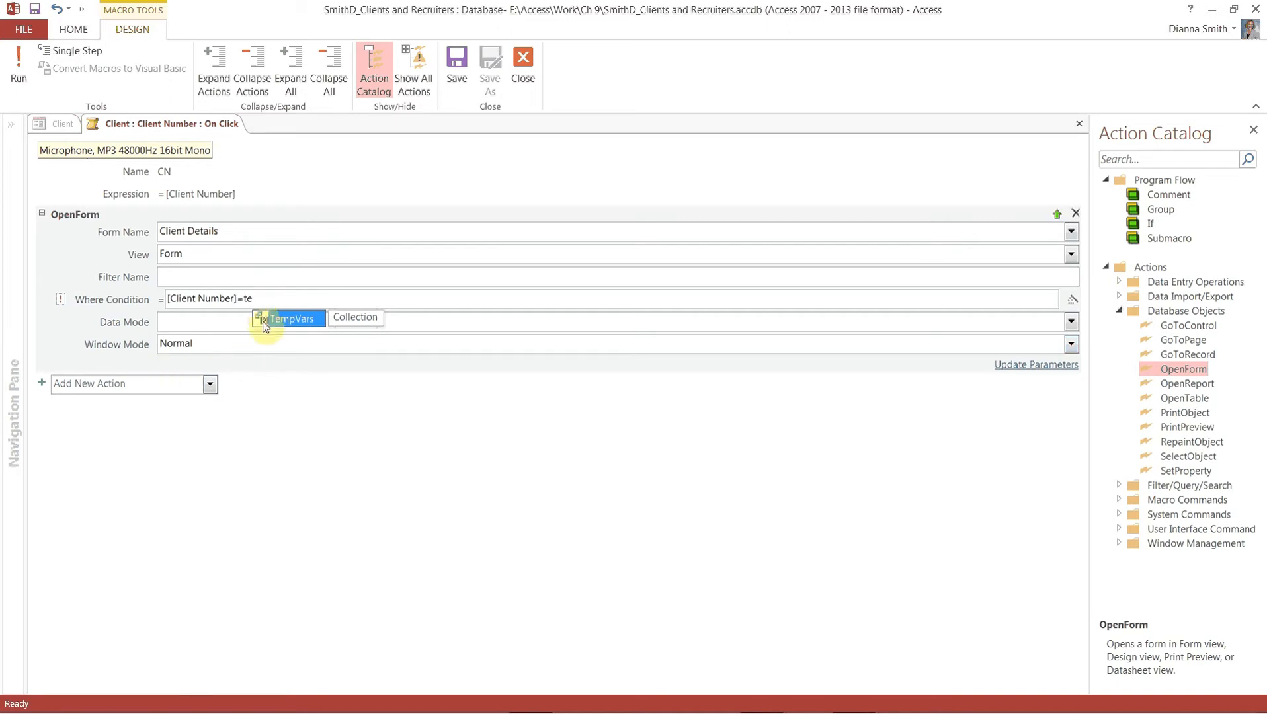
double_click(295, 323)
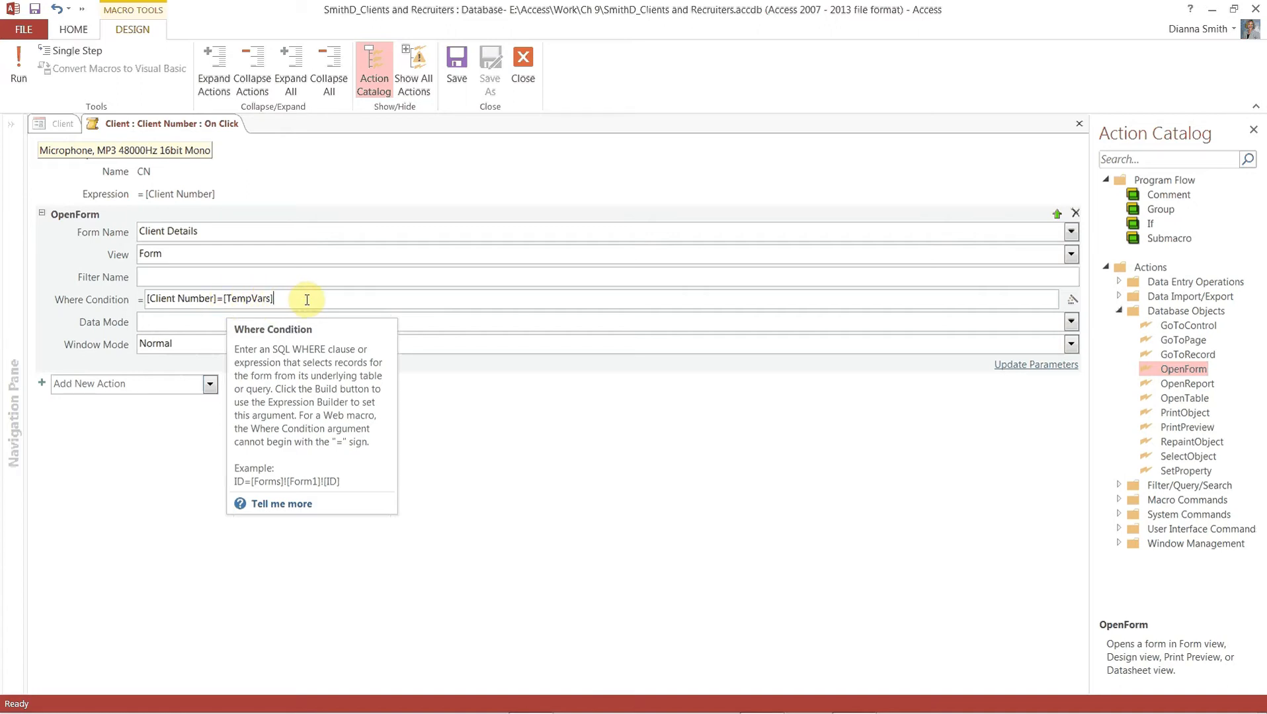
type("!")
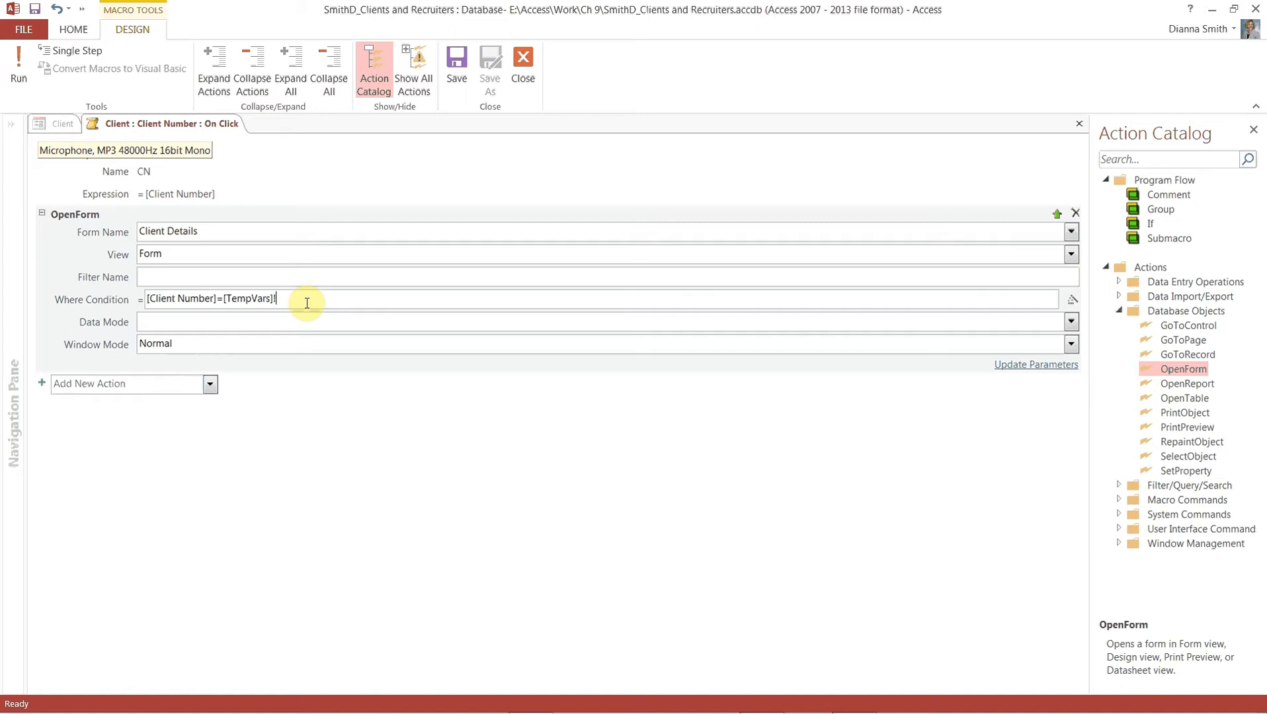
type("[CN]")
Set the OpenForm action's Data Mode to Read Only and its Window Mode to Dialog
left_click(316, 316)
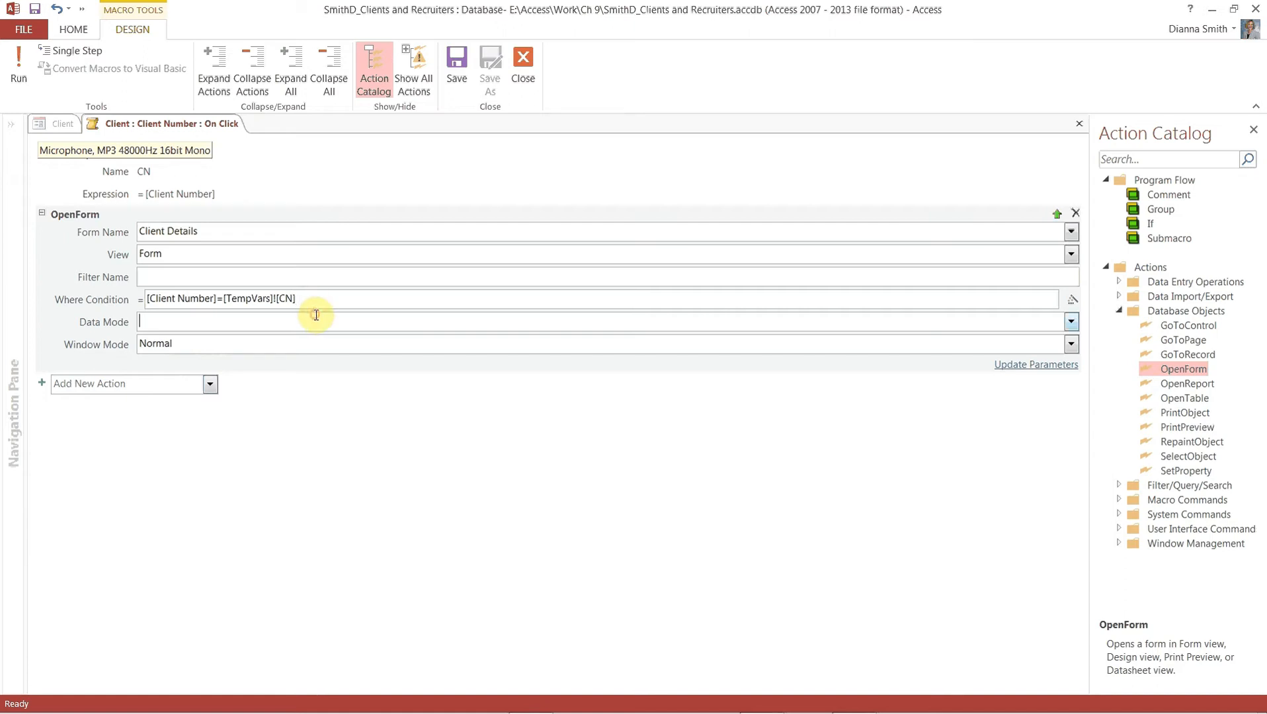
left_click(1072, 322)
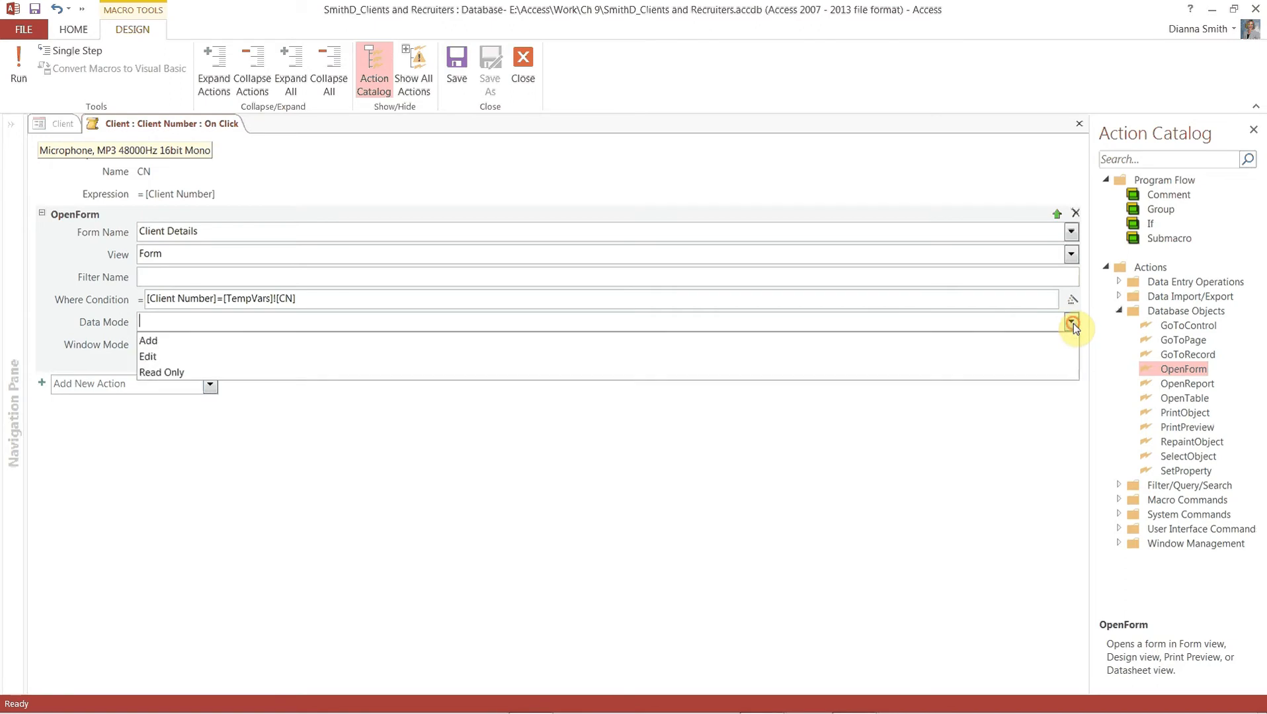
left_click(1030, 370)
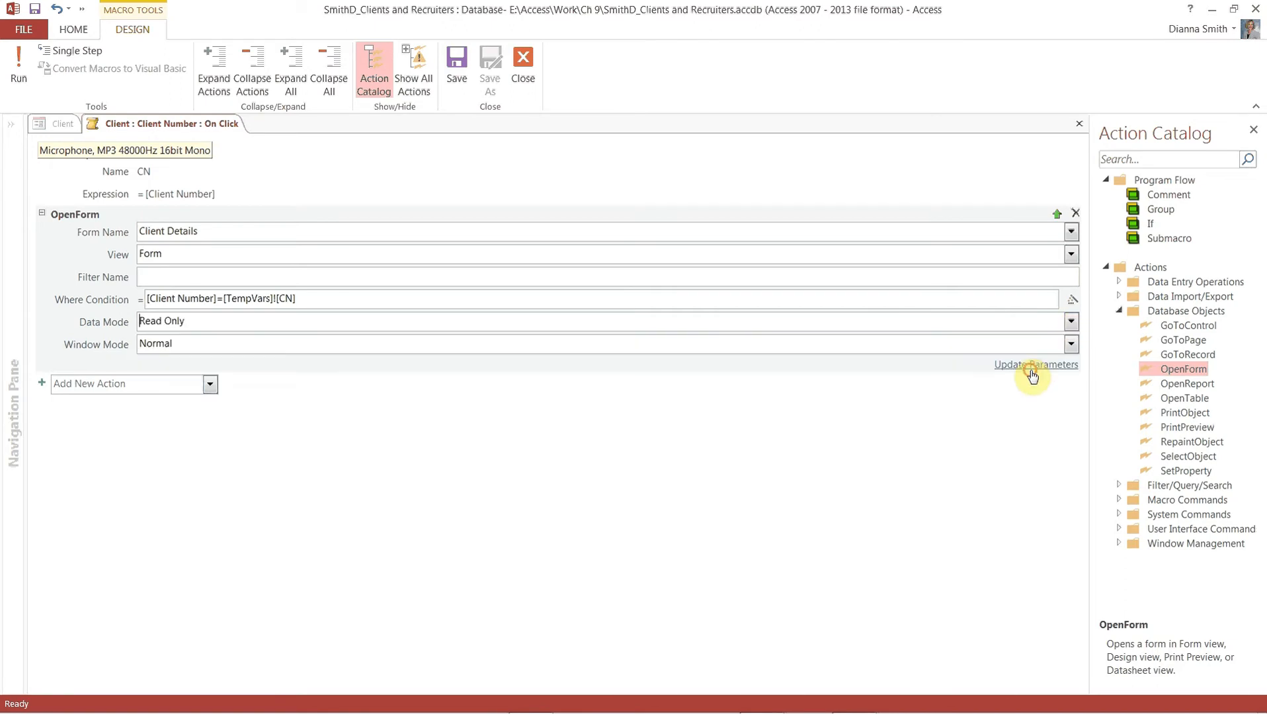
left_click(1071, 345)
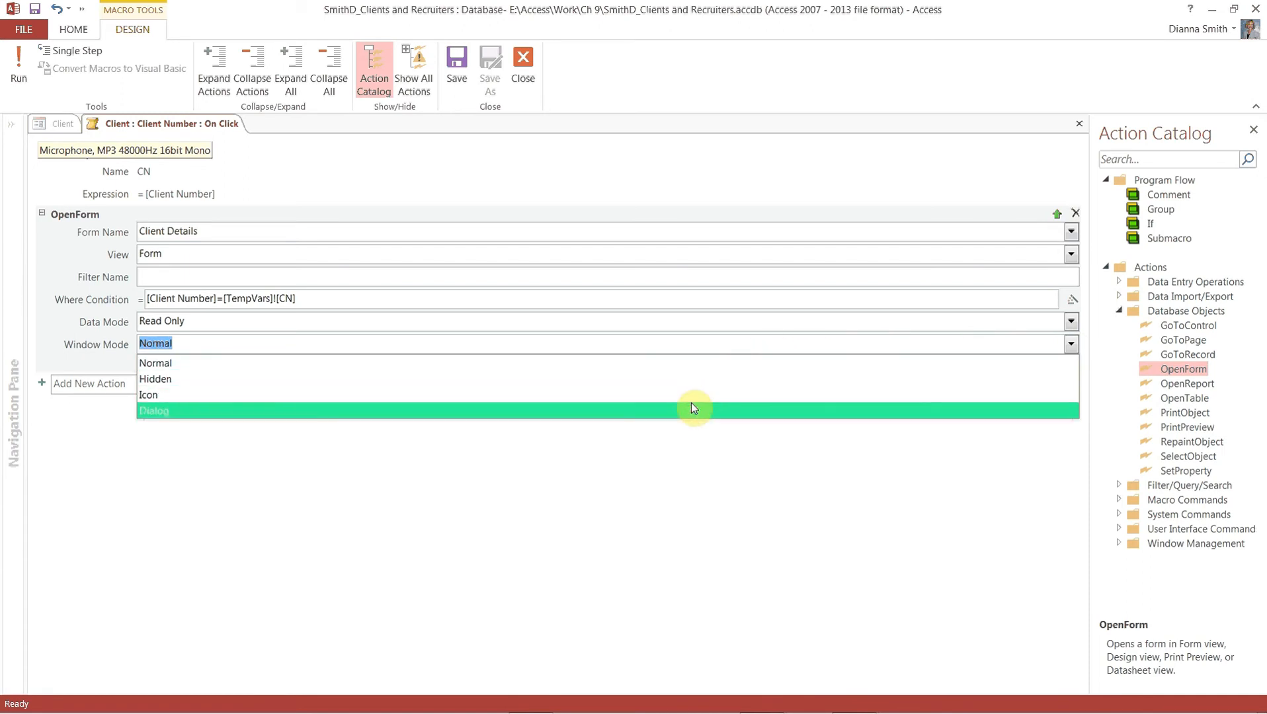
left_click(690, 404)
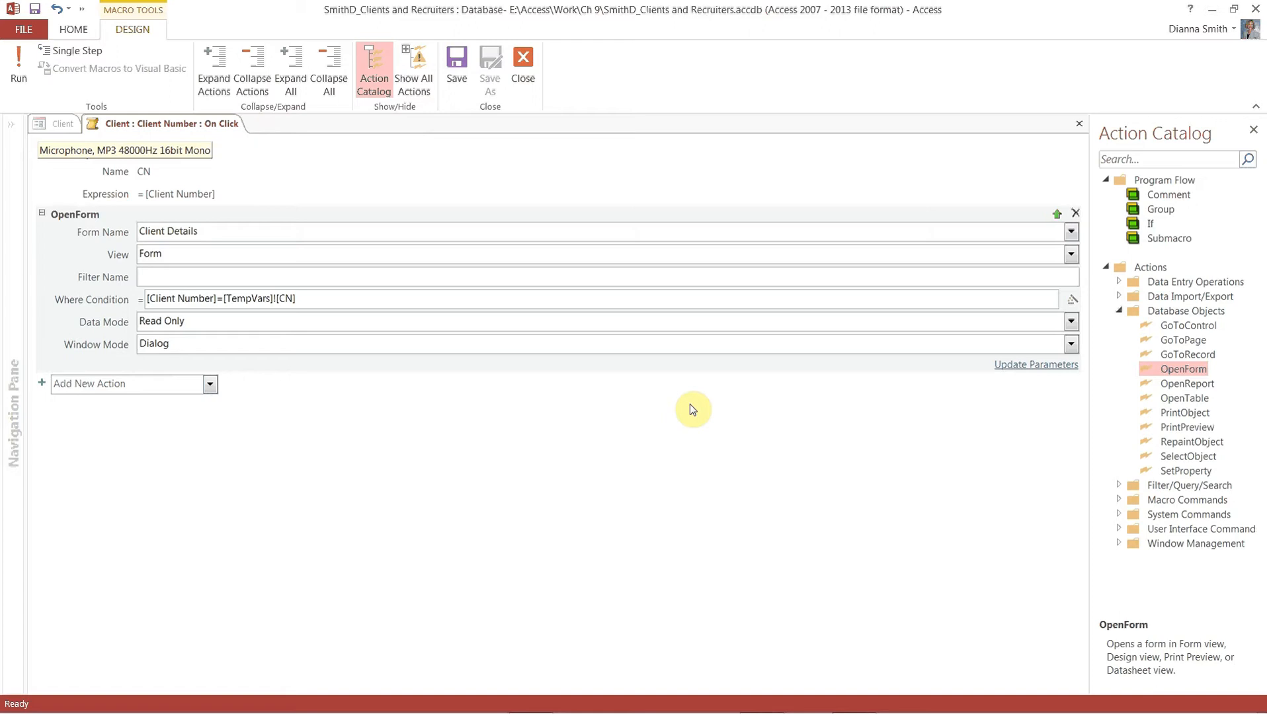
Add a RemoveTempVar action from the Macro Commands group with the name CN
left_click(1121, 312)
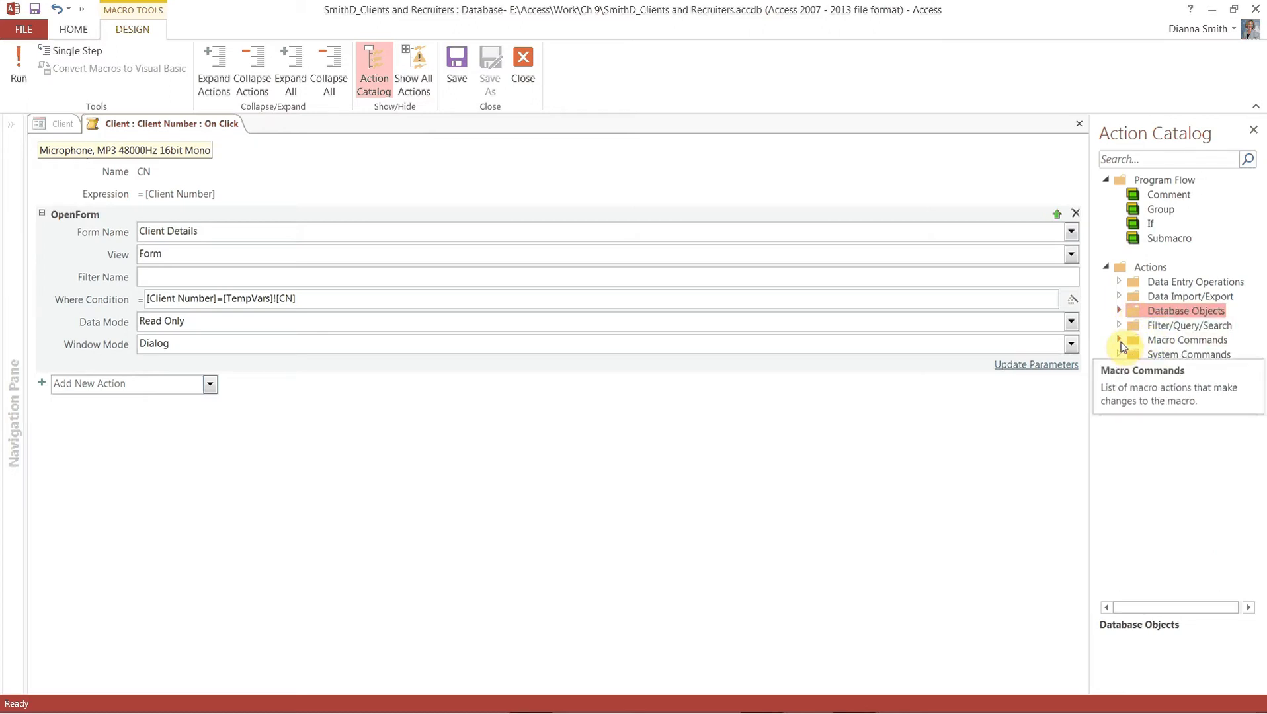
left_click(1117, 340)
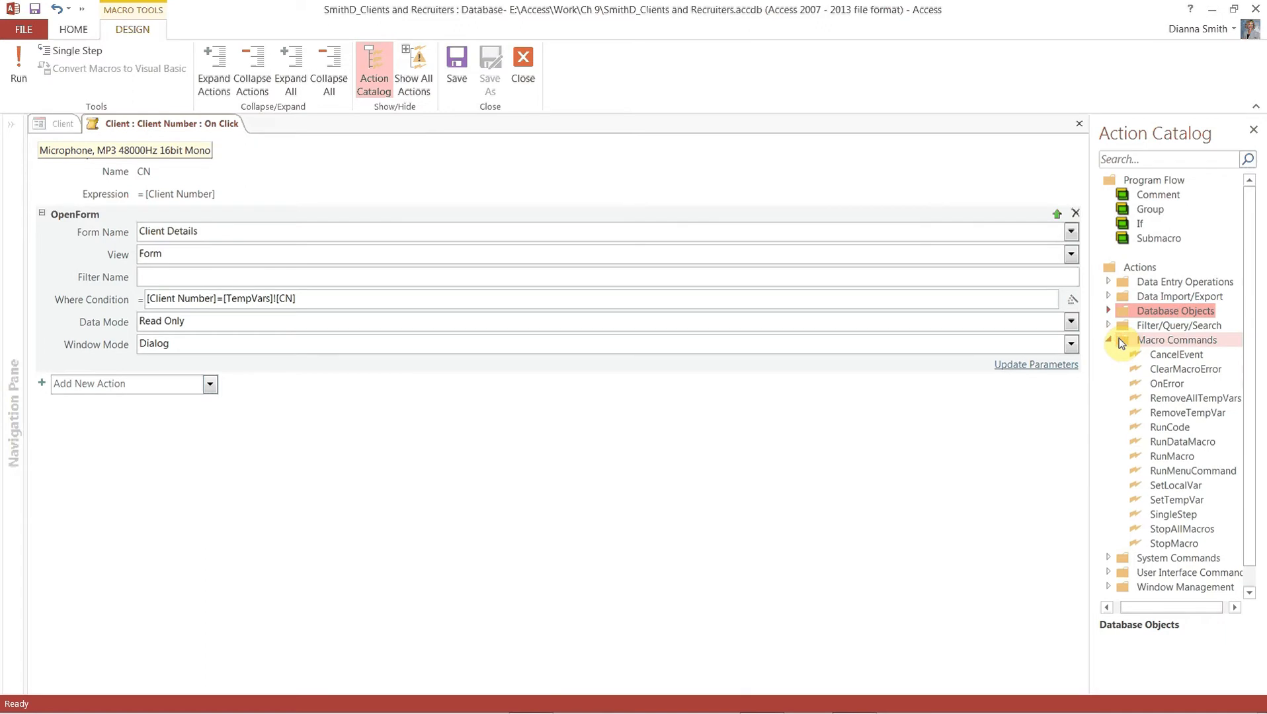
left_click(1184, 413)
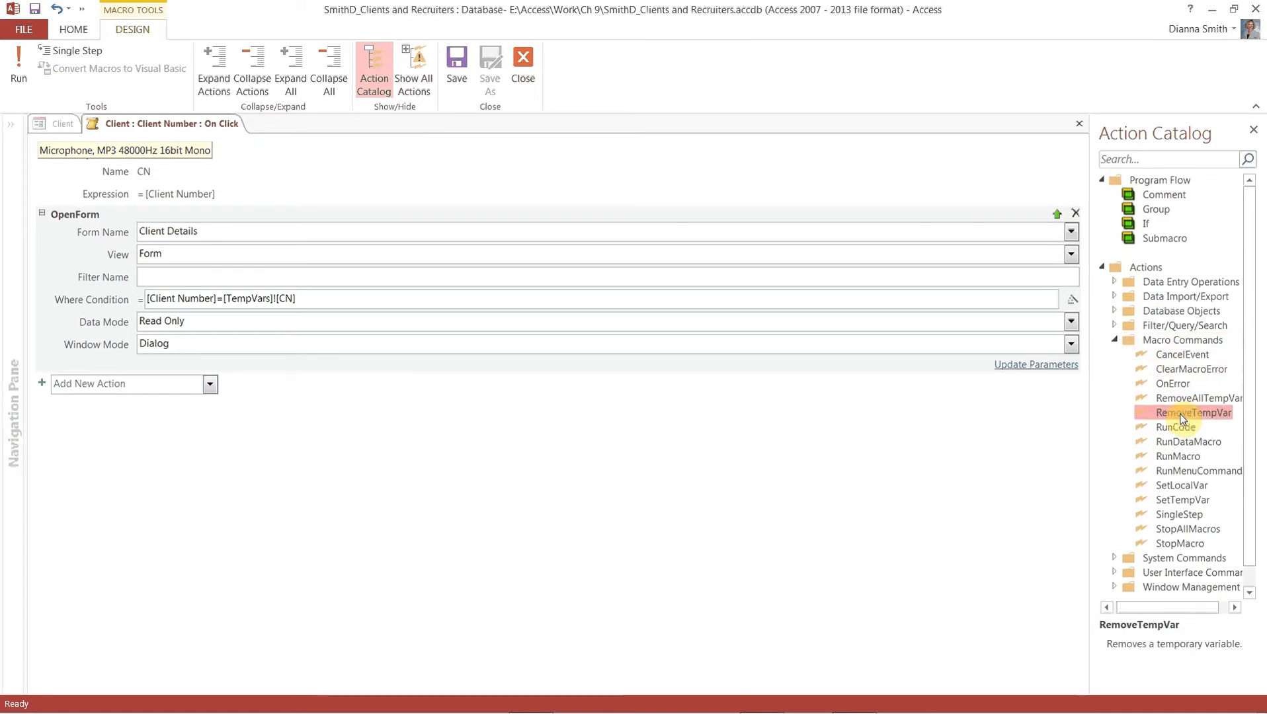
double_click(1183, 417)
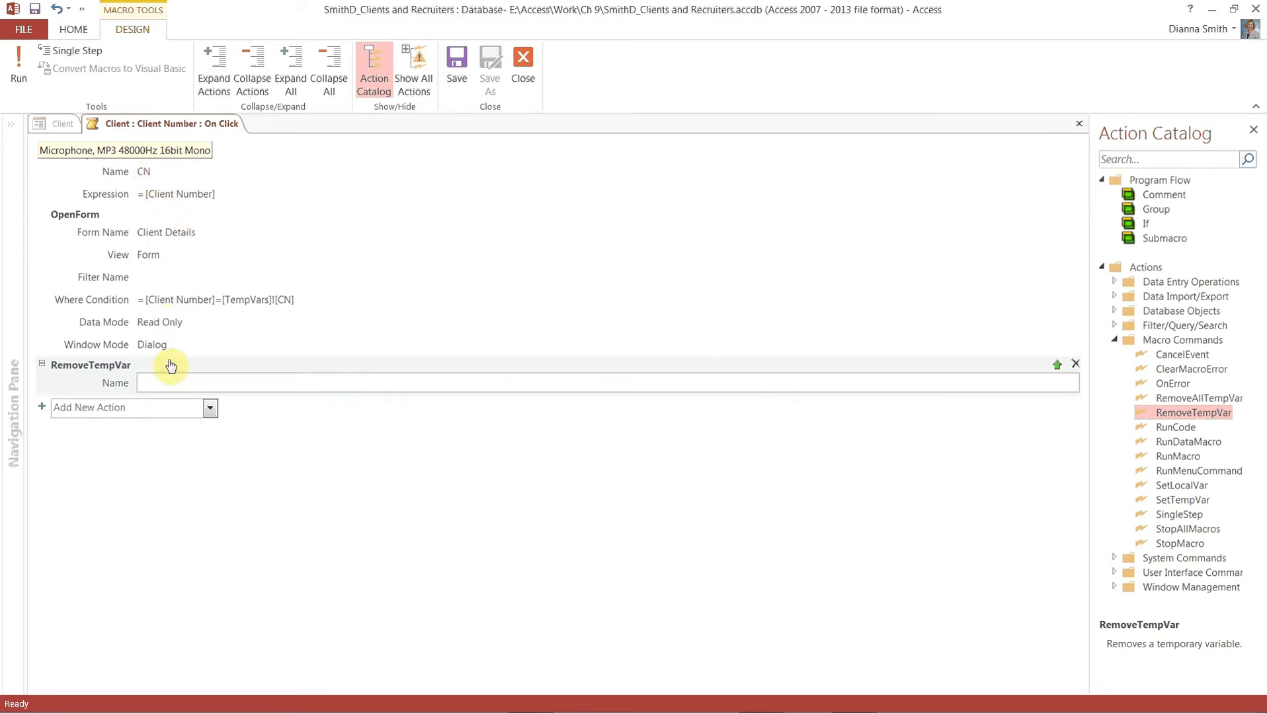
type("CN")
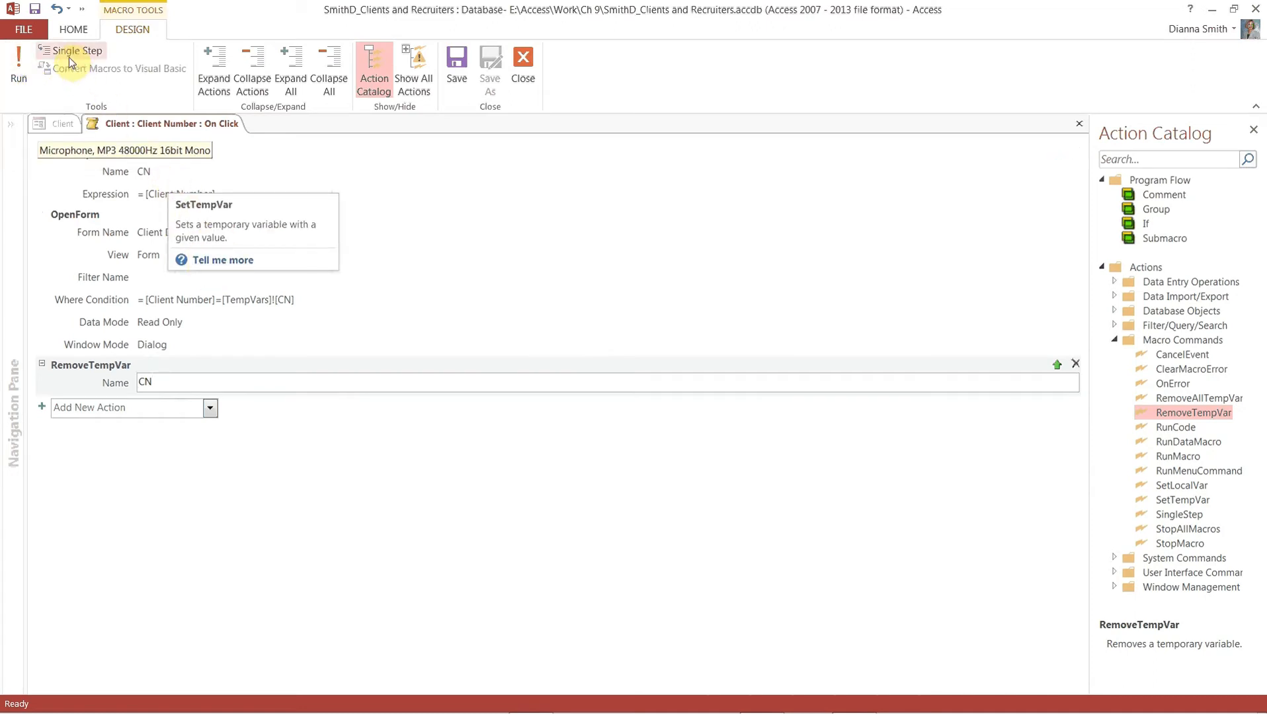
Save and close the Client Number macro, then close the property sheet and the Client form, saving its design changes
left_click(36, 9)
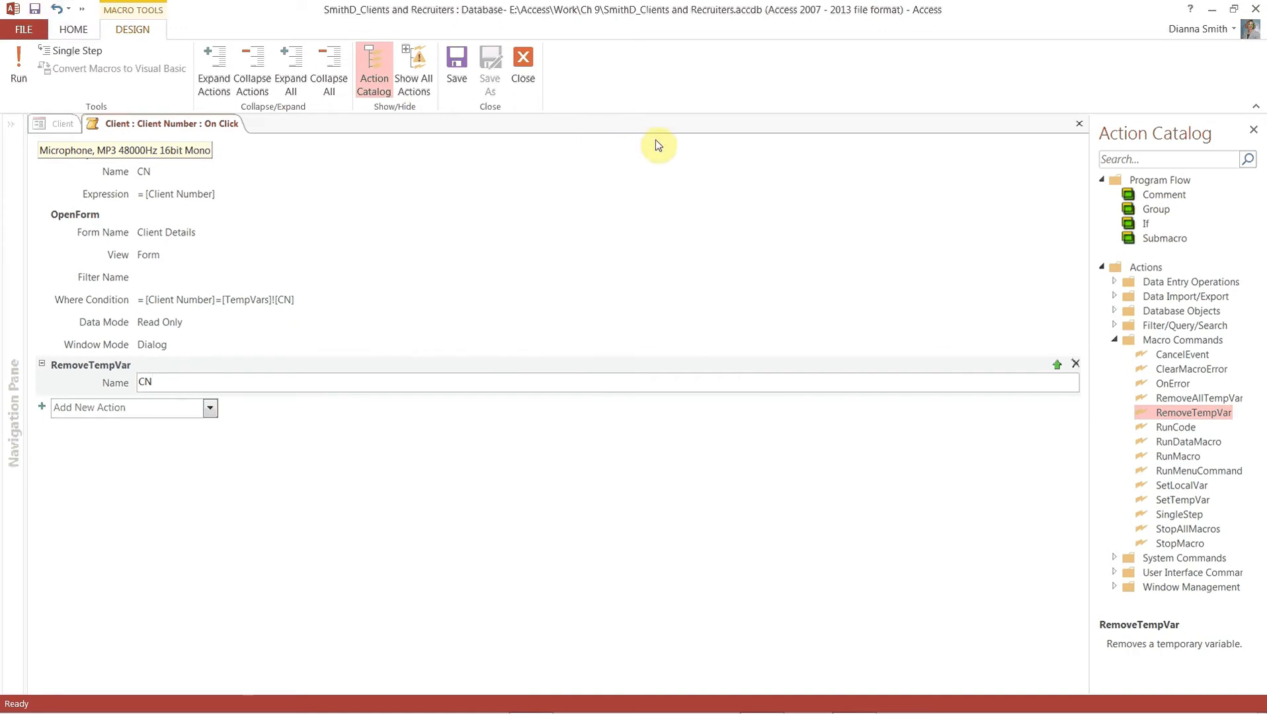
left_click(1083, 123)
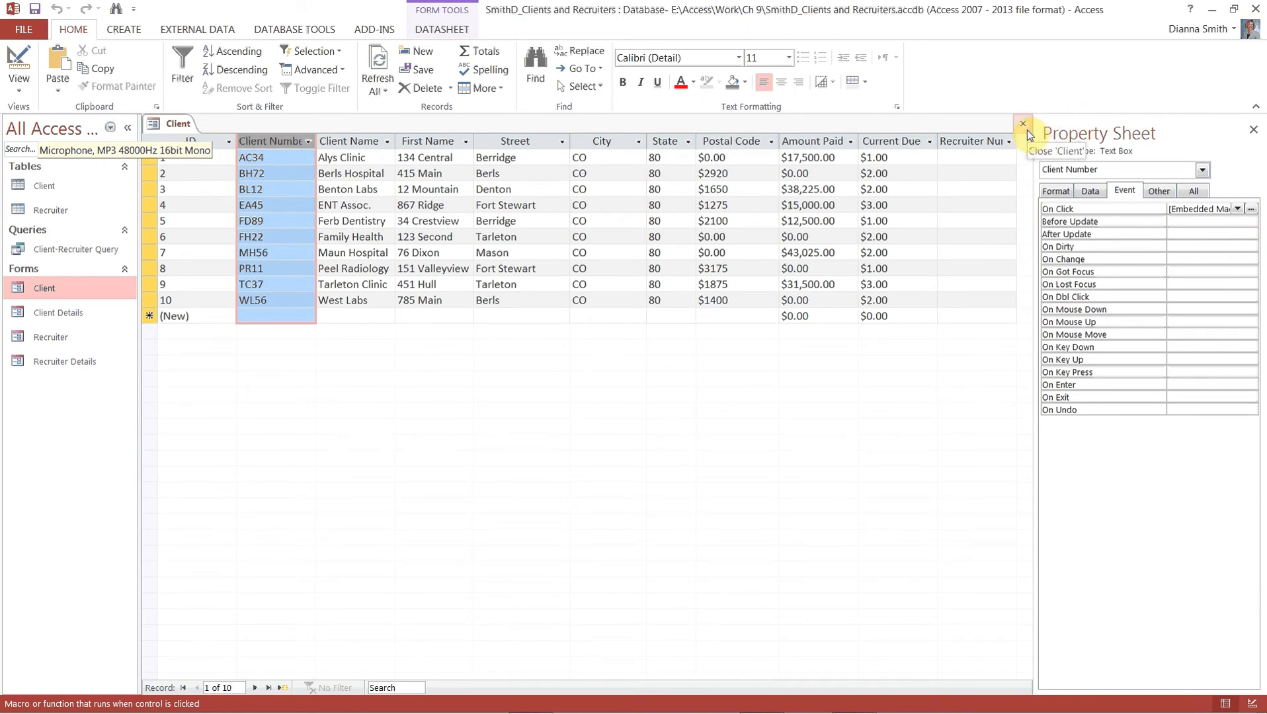
left_click(1253, 130)
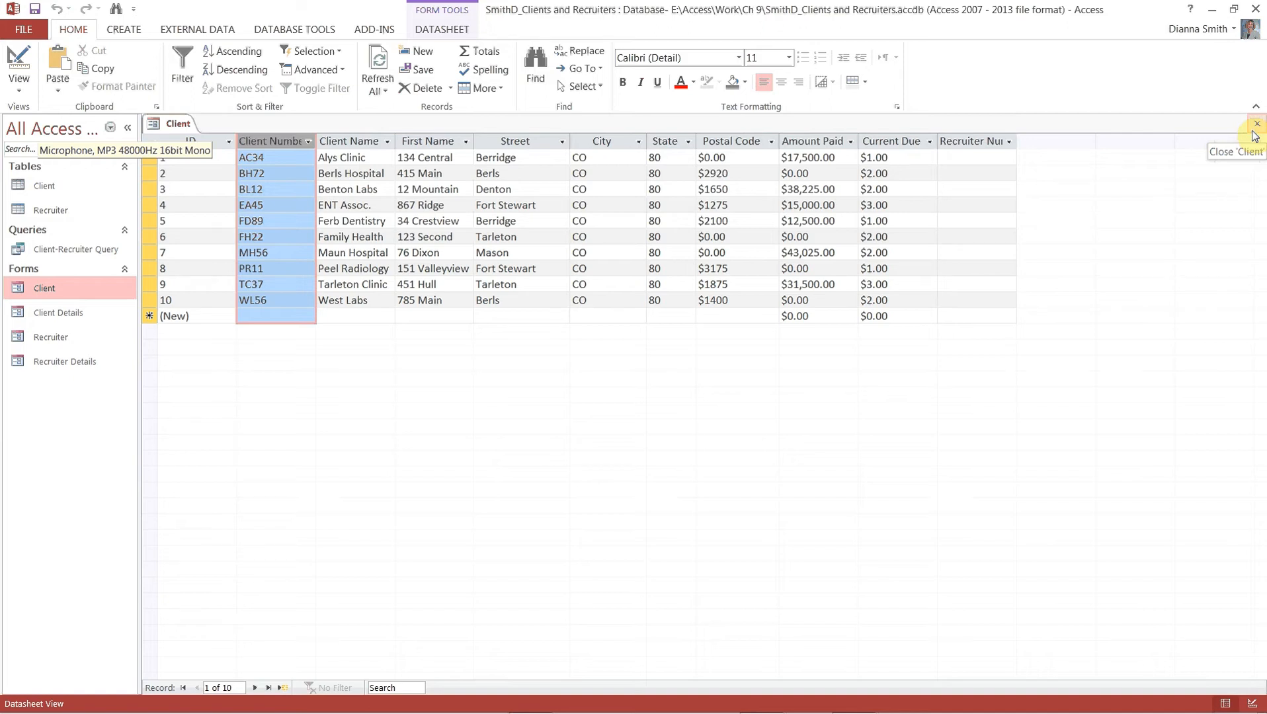
left_click(1254, 130)
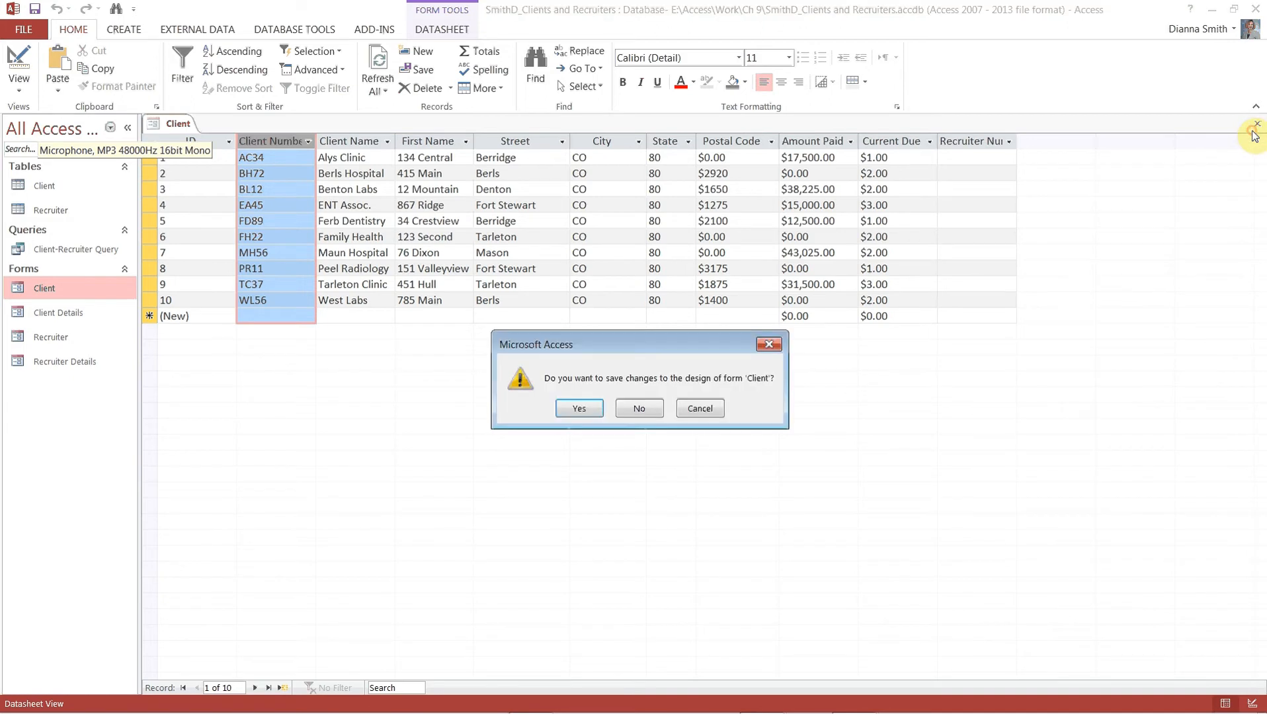
left_click(586, 416)
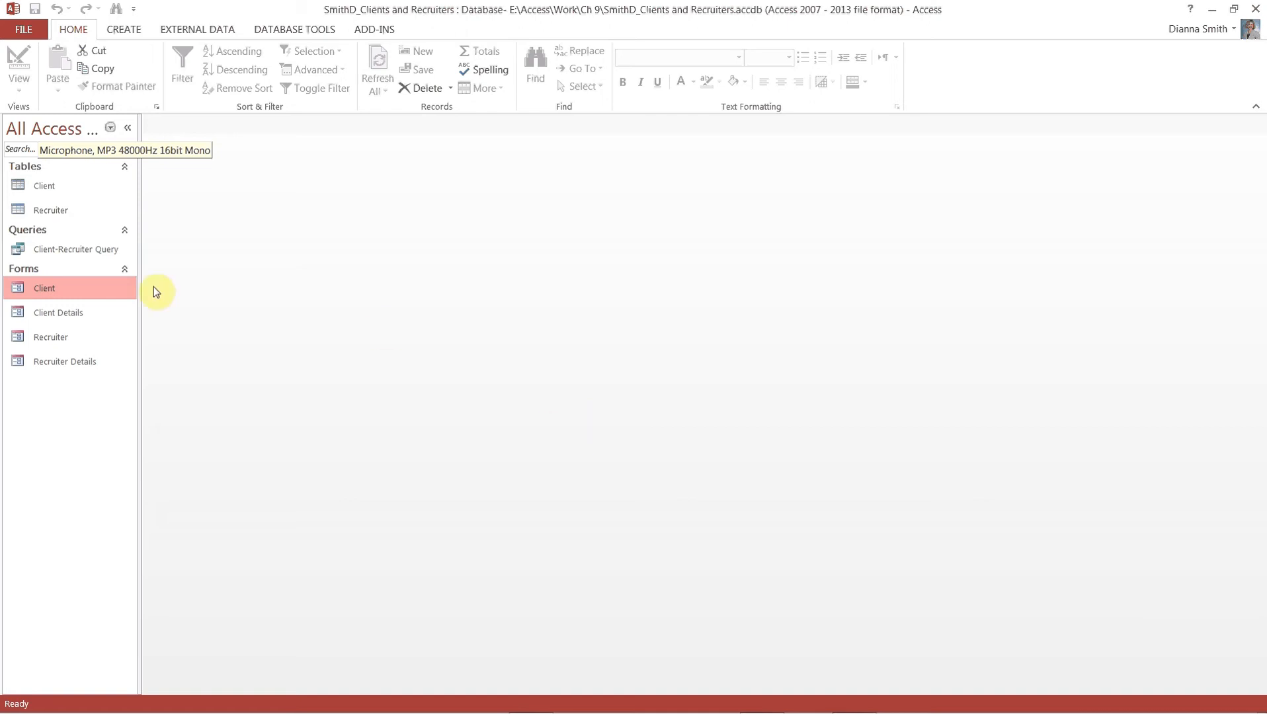
Open the Recruiter datasheet form and start a Macro Builder macro for the Recruiter Number column's On Click event
left_click(58, 342)
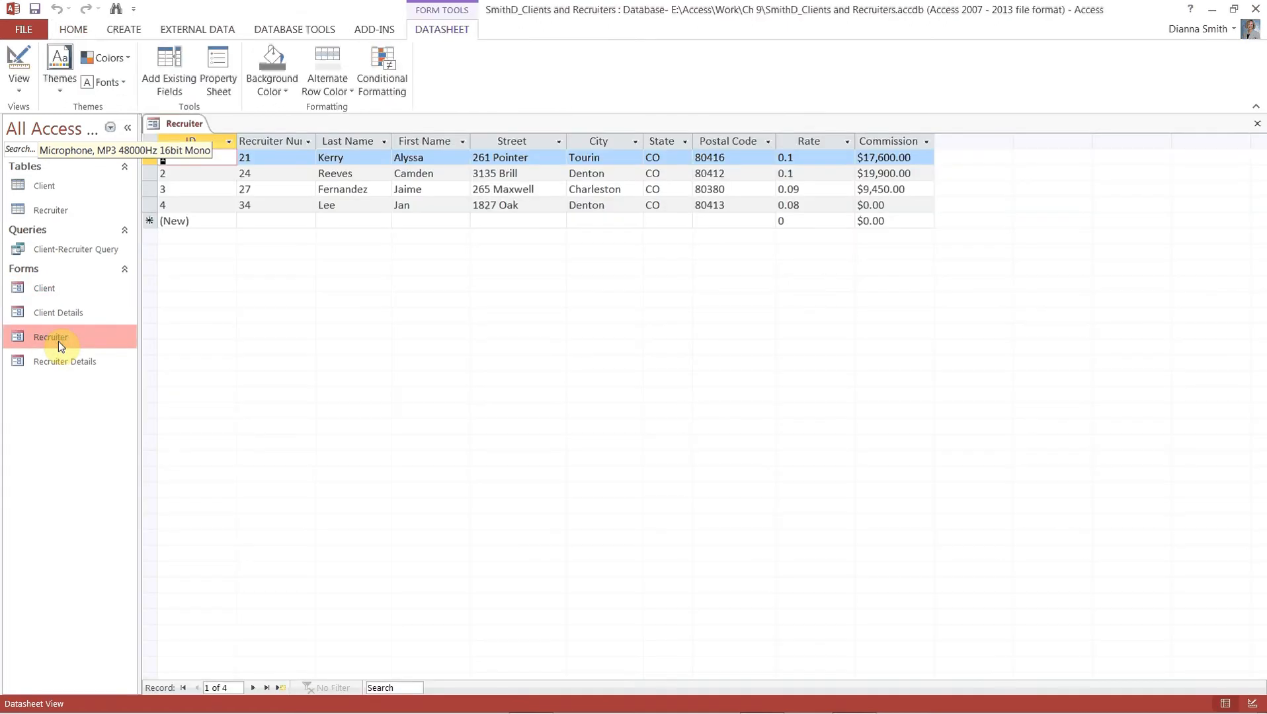
left_click(128, 129)
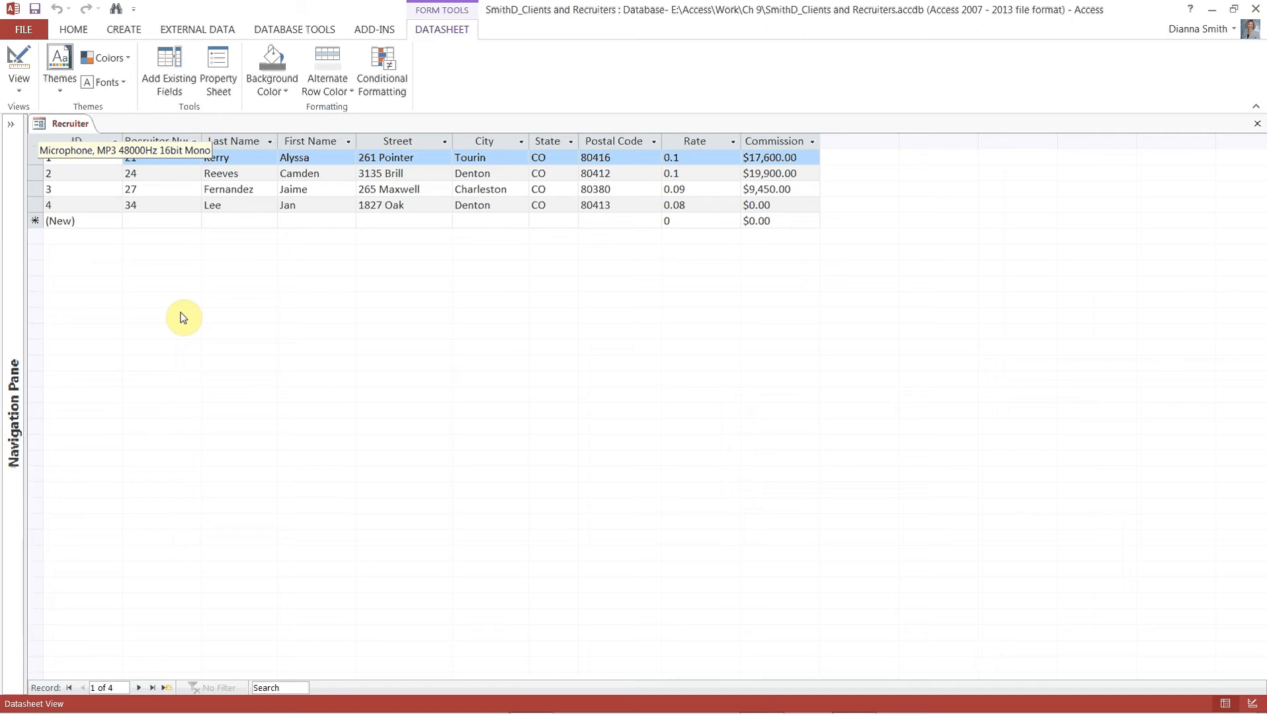
left_click(147, 141)
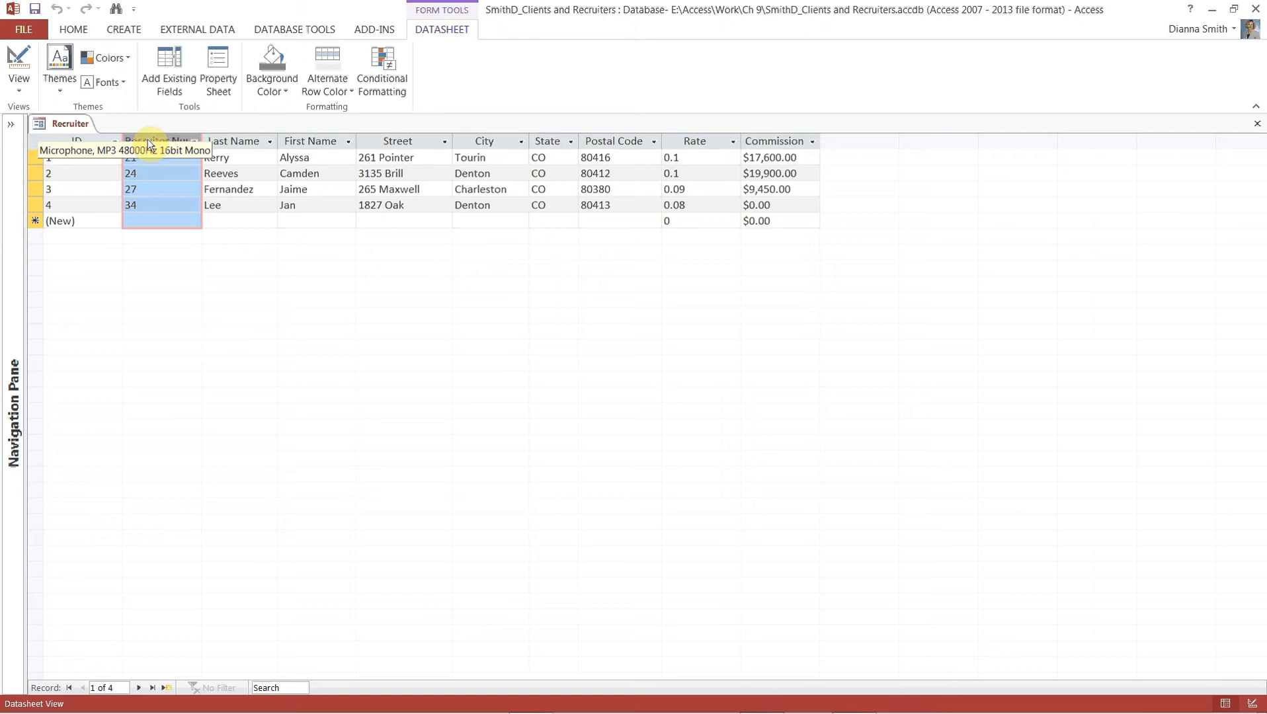
left_click(215, 96)
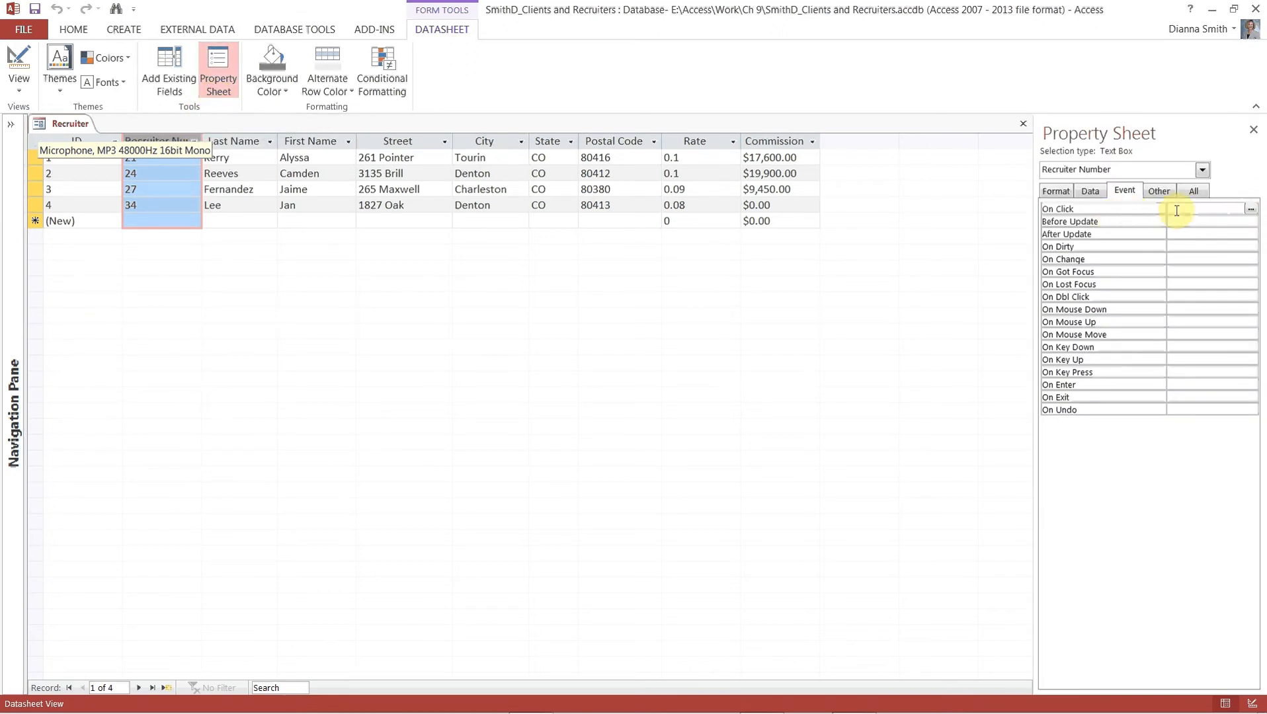
left_click(1250, 209)
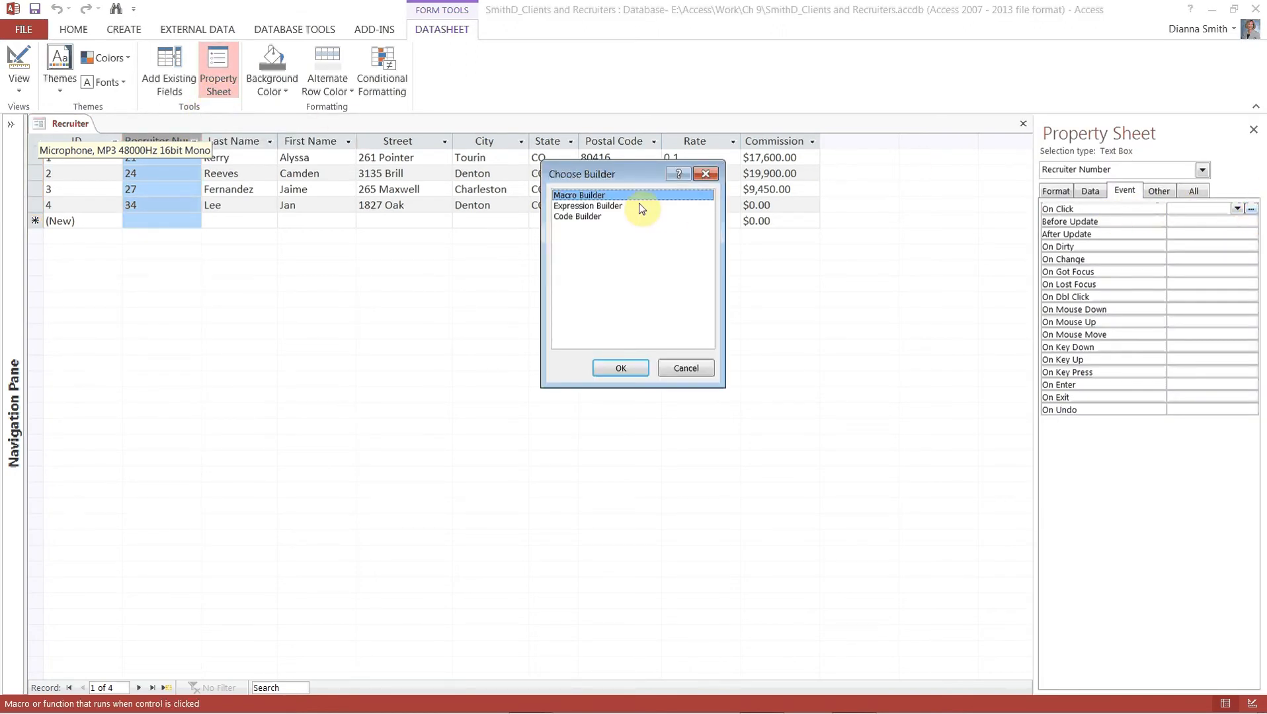
left_click(631, 366)
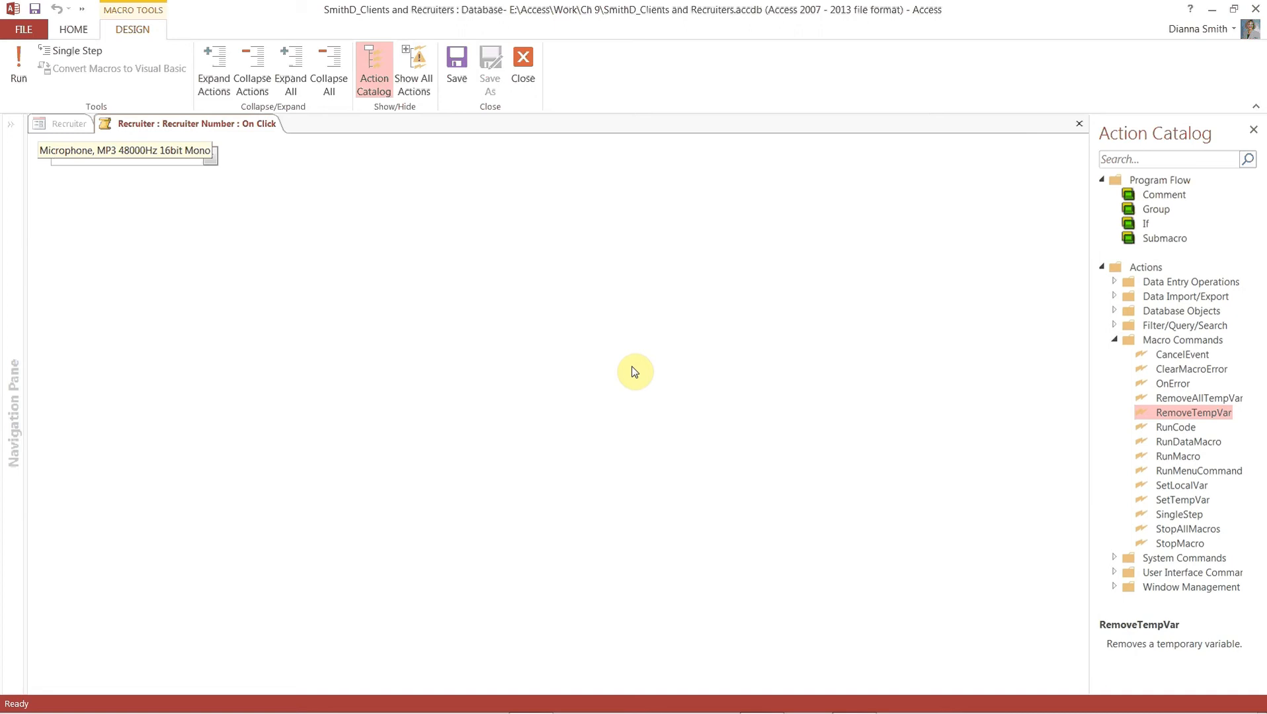
Add a SetTempVar action with the name RN and the expression [Recruiter Number]
double_click(1185, 503)
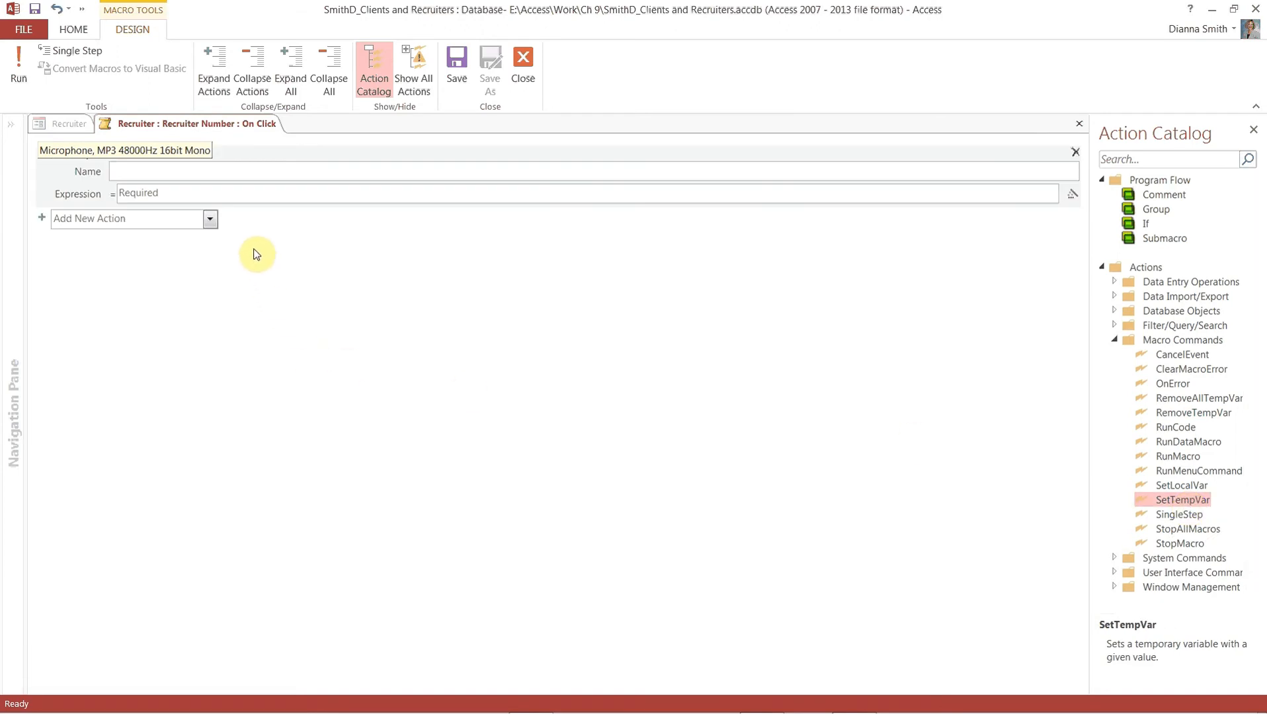
type("RN")
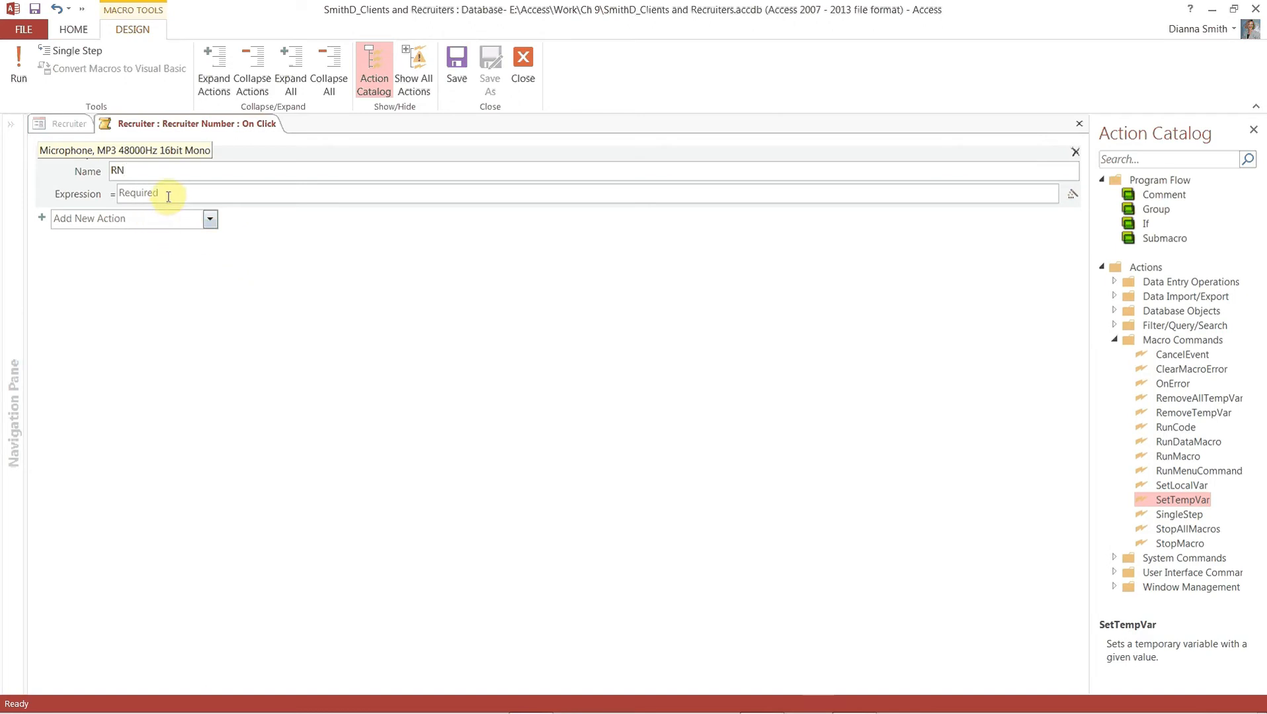
left_click(168, 195)
type("Recu")
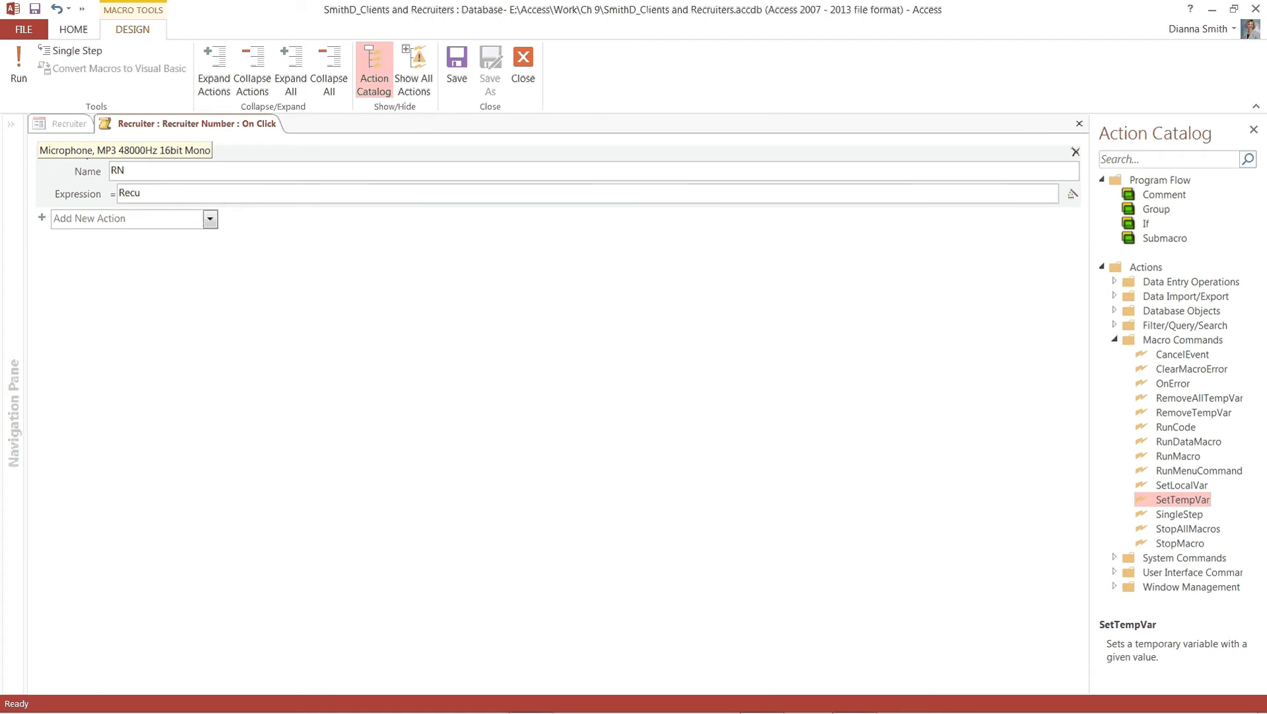
key("BackSpace")
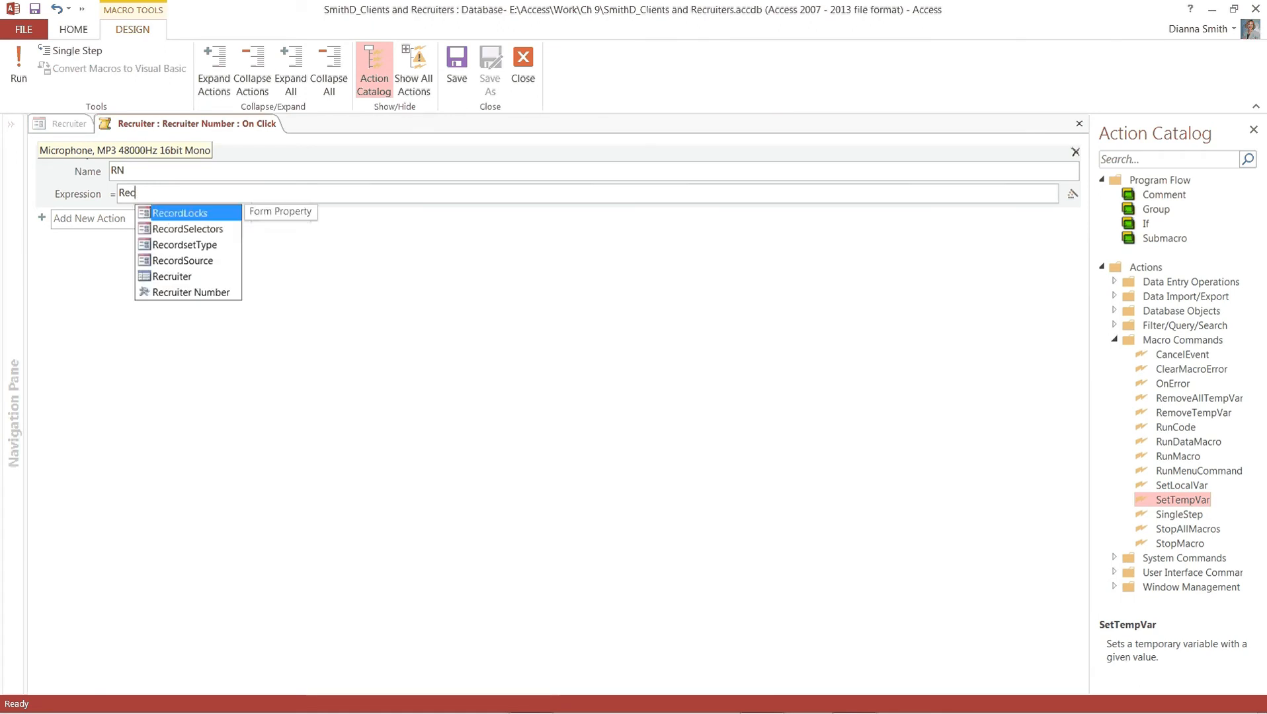
type("r")
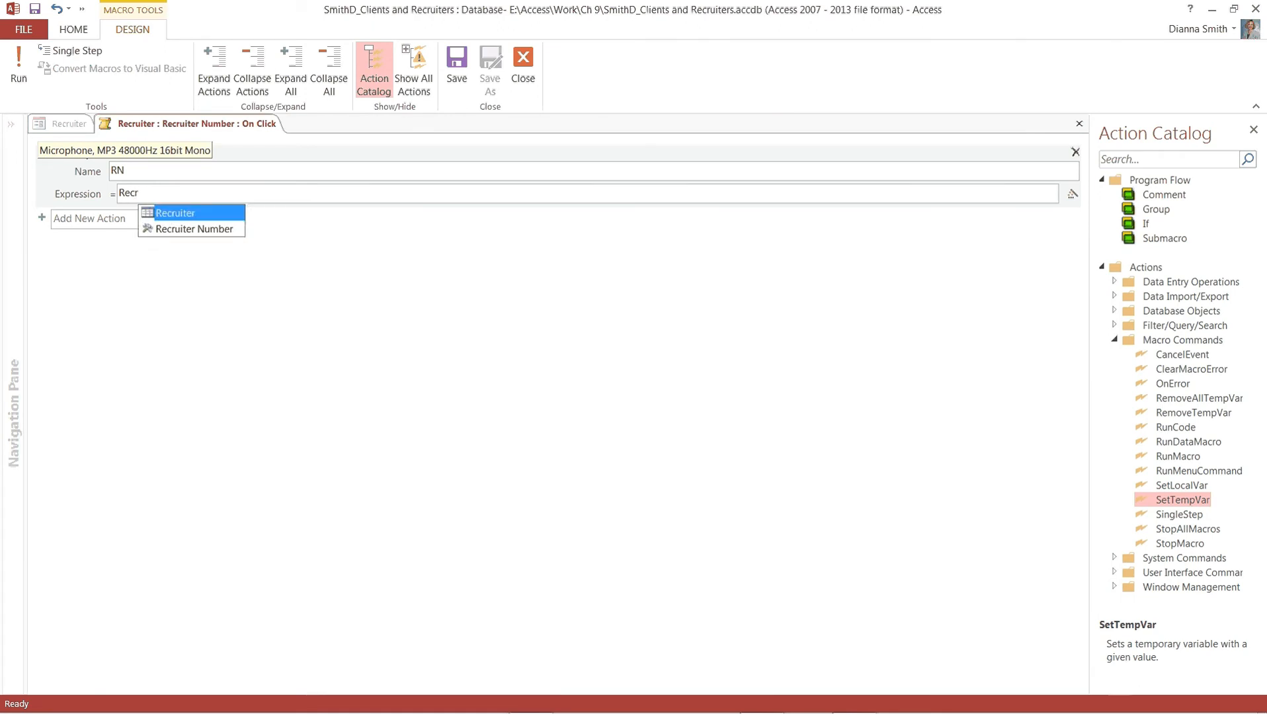
double_click(195, 230)
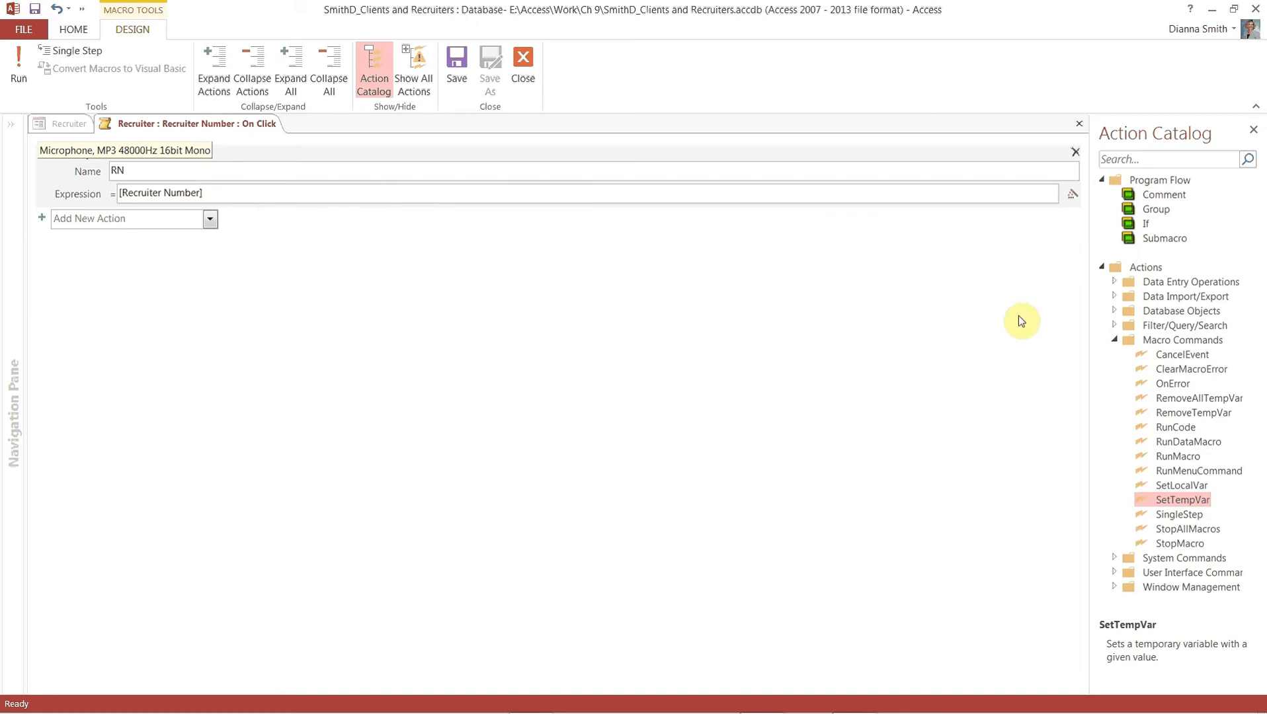
Add an OpenForm action from the Database Objects group with Recruiter Details as the form name
left_click(1112, 341)
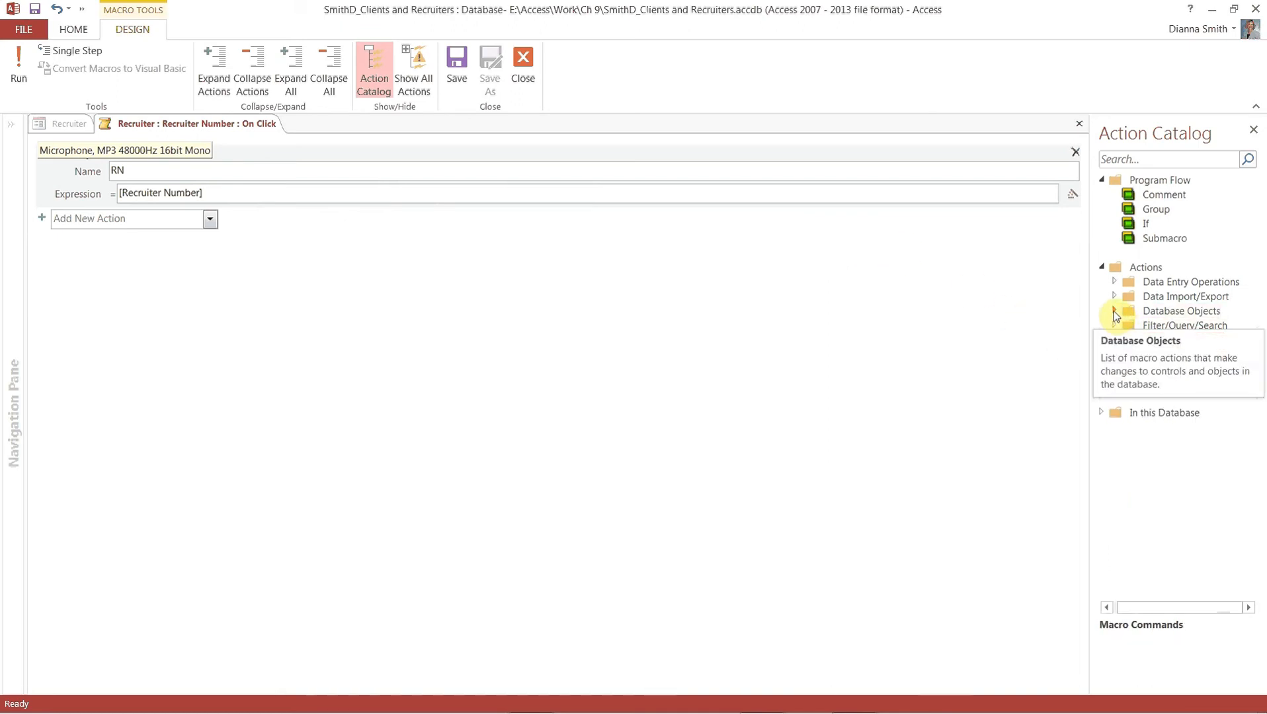
left_click(1114, 311)
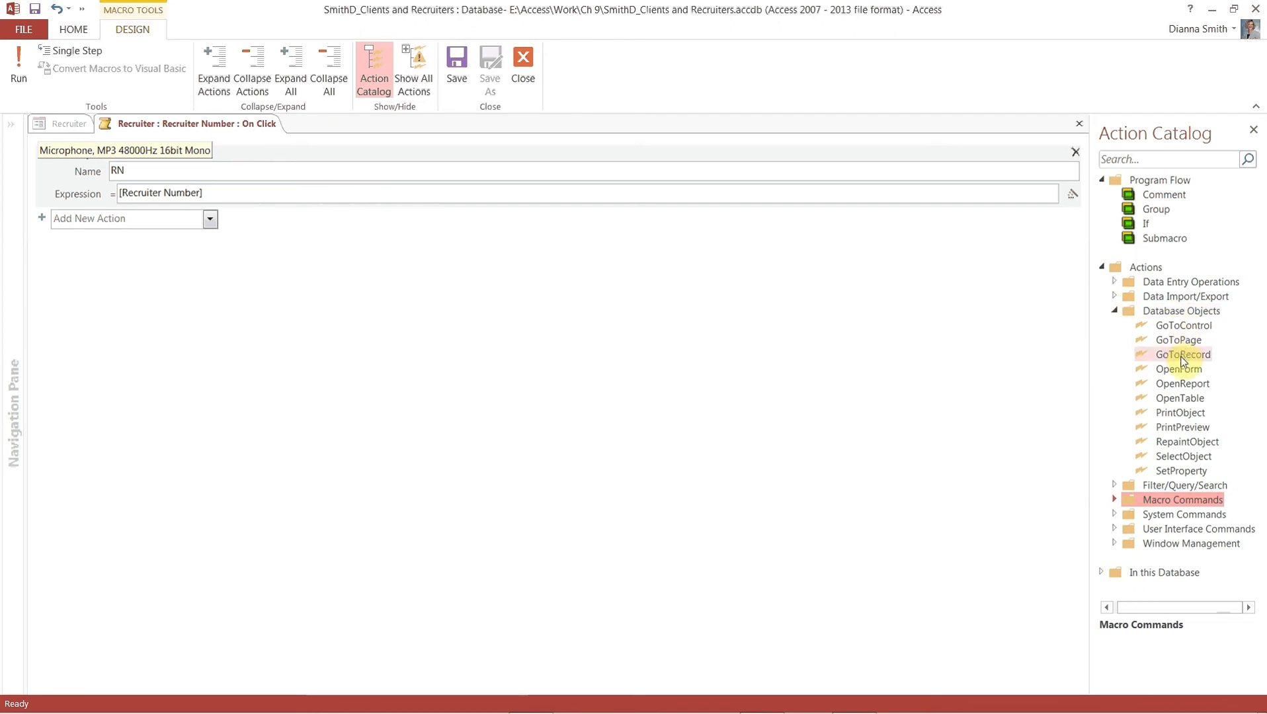
double_click(1181, 375)
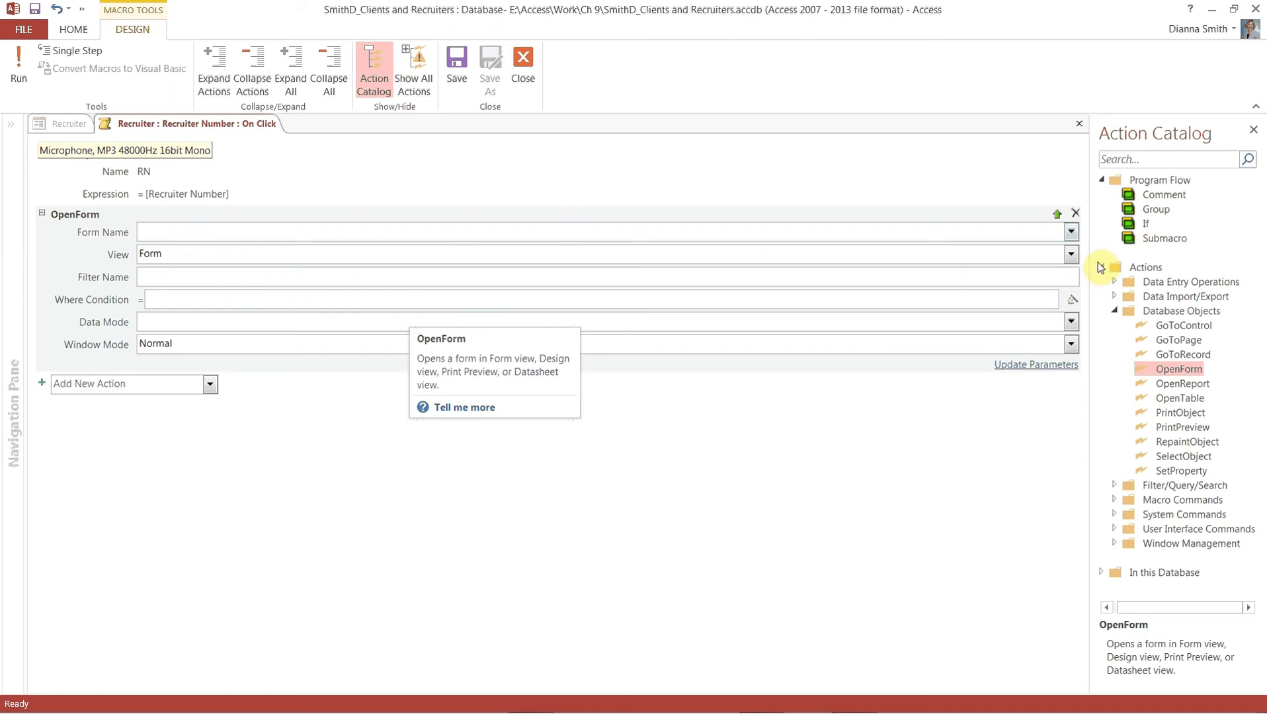
left_click(1071, 232)
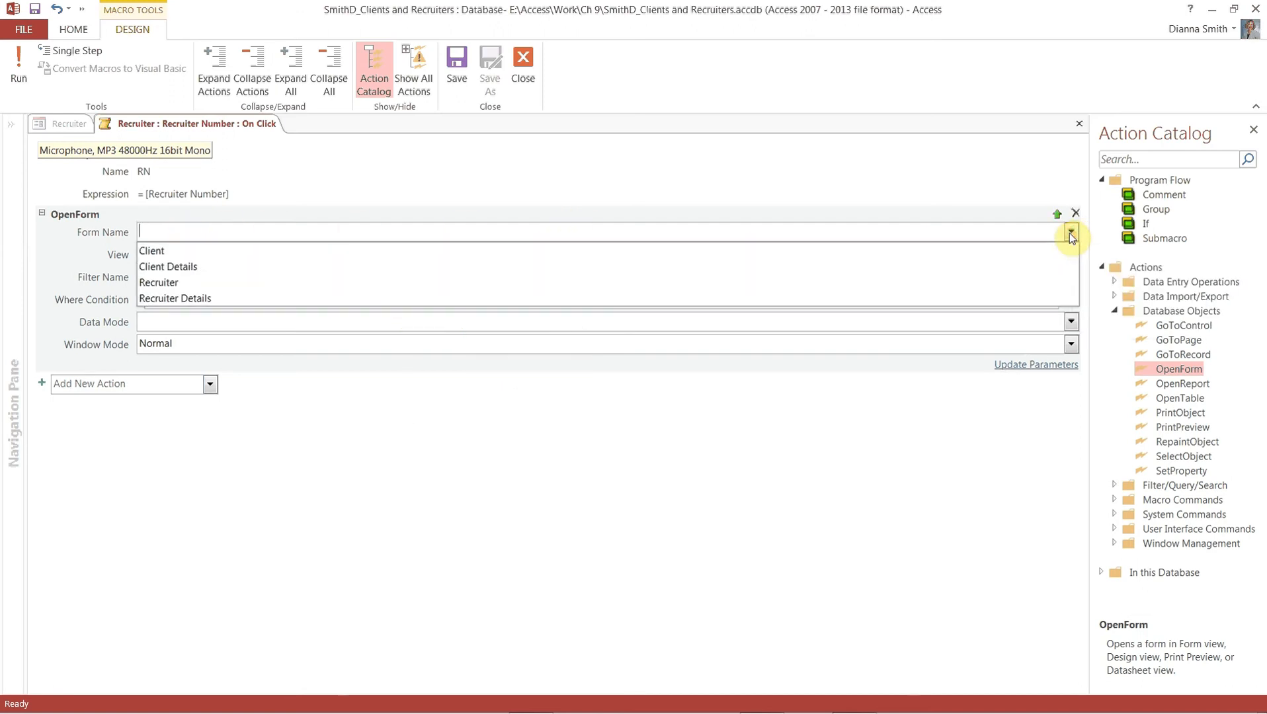
left_click(613, 297)
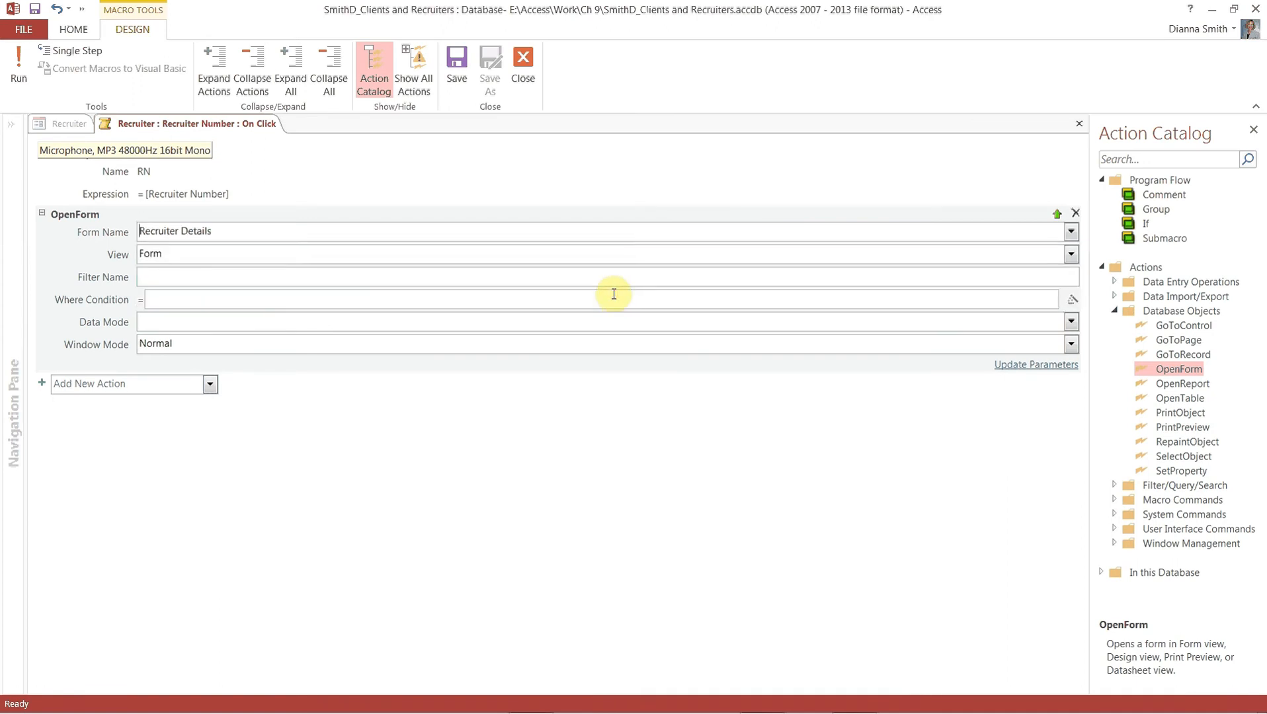
mouse_move(426, 268)
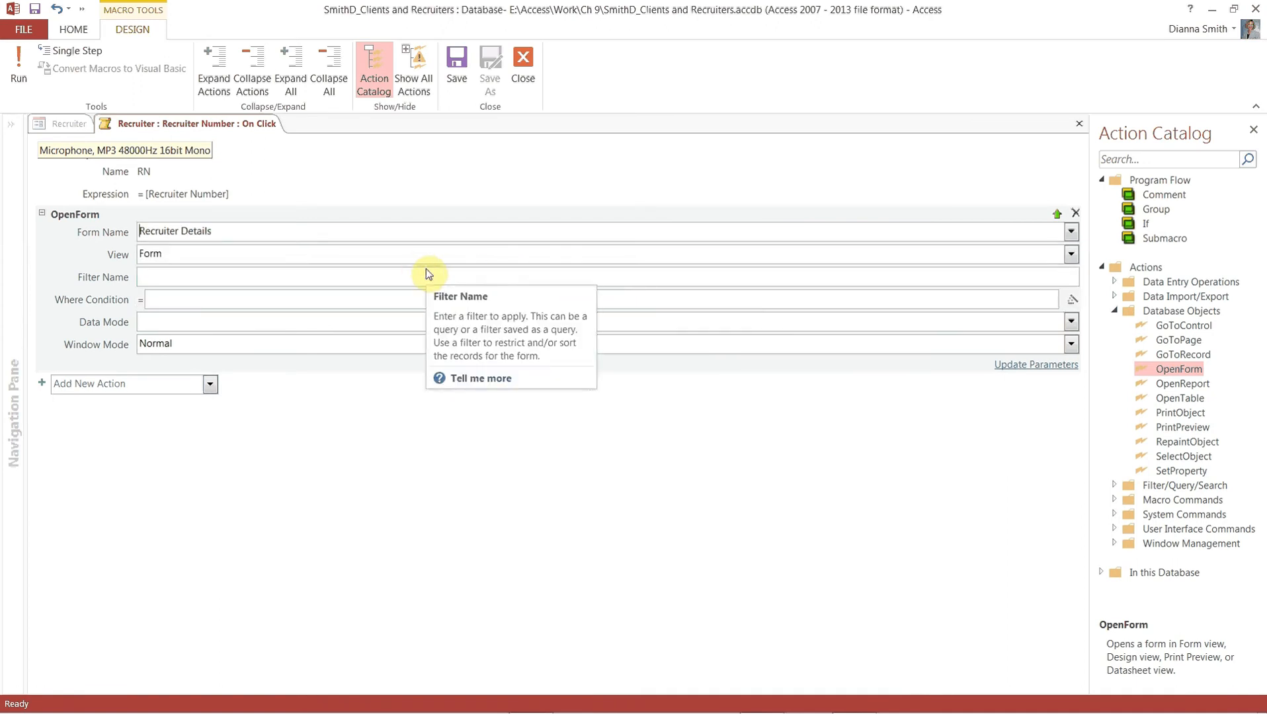
mouse_move(381, 255)
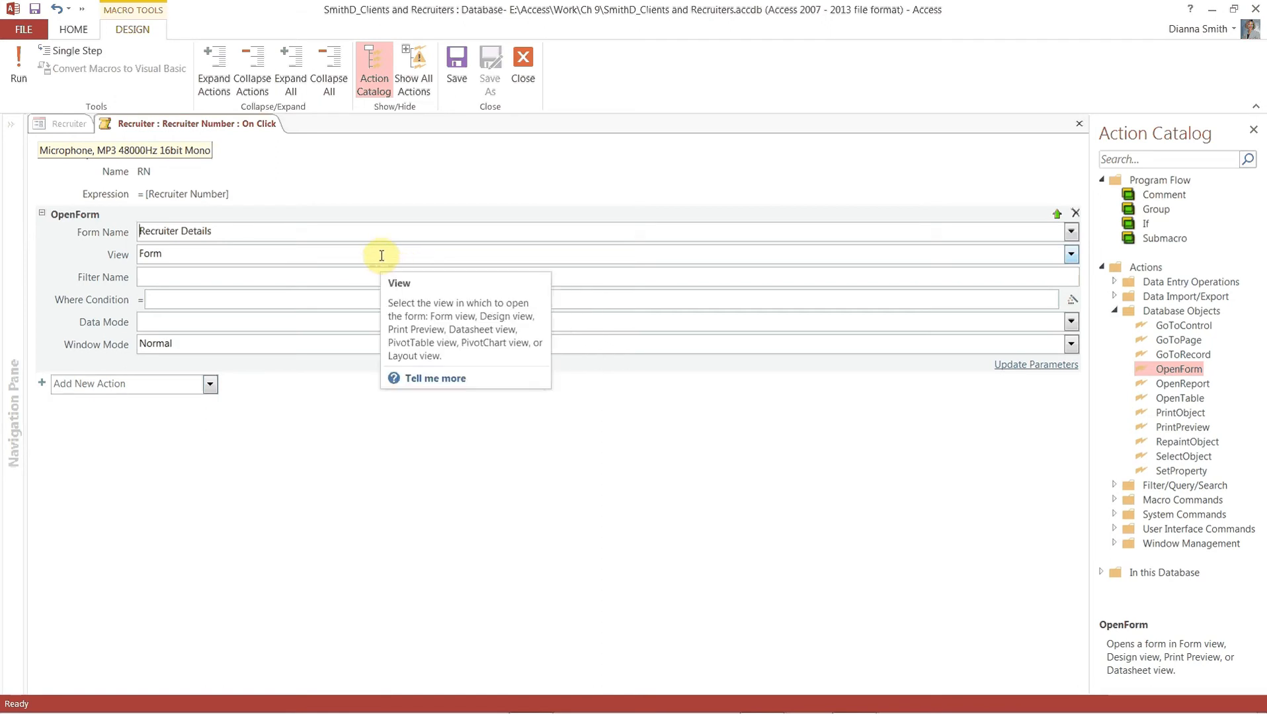
Set the OpenForm action's Where Condition to [Recruiter Number]=[TempVars]![RN]
left_click(307, 296)
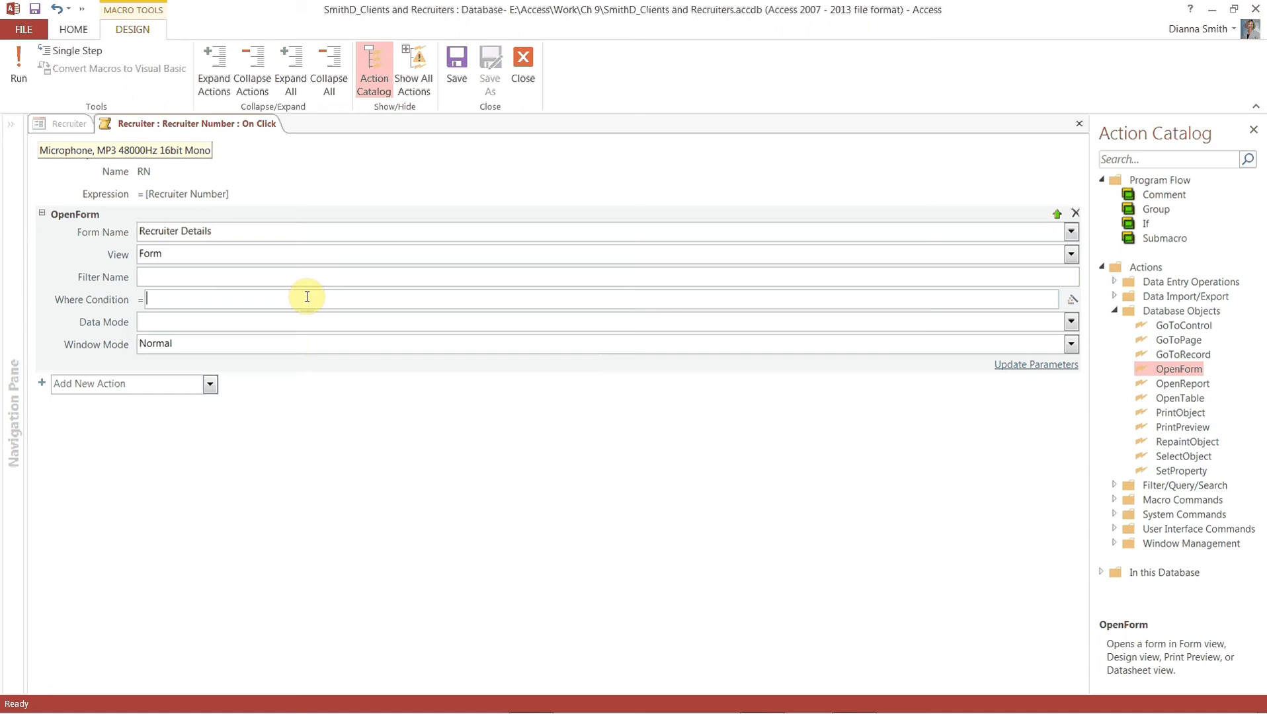
type("rec")
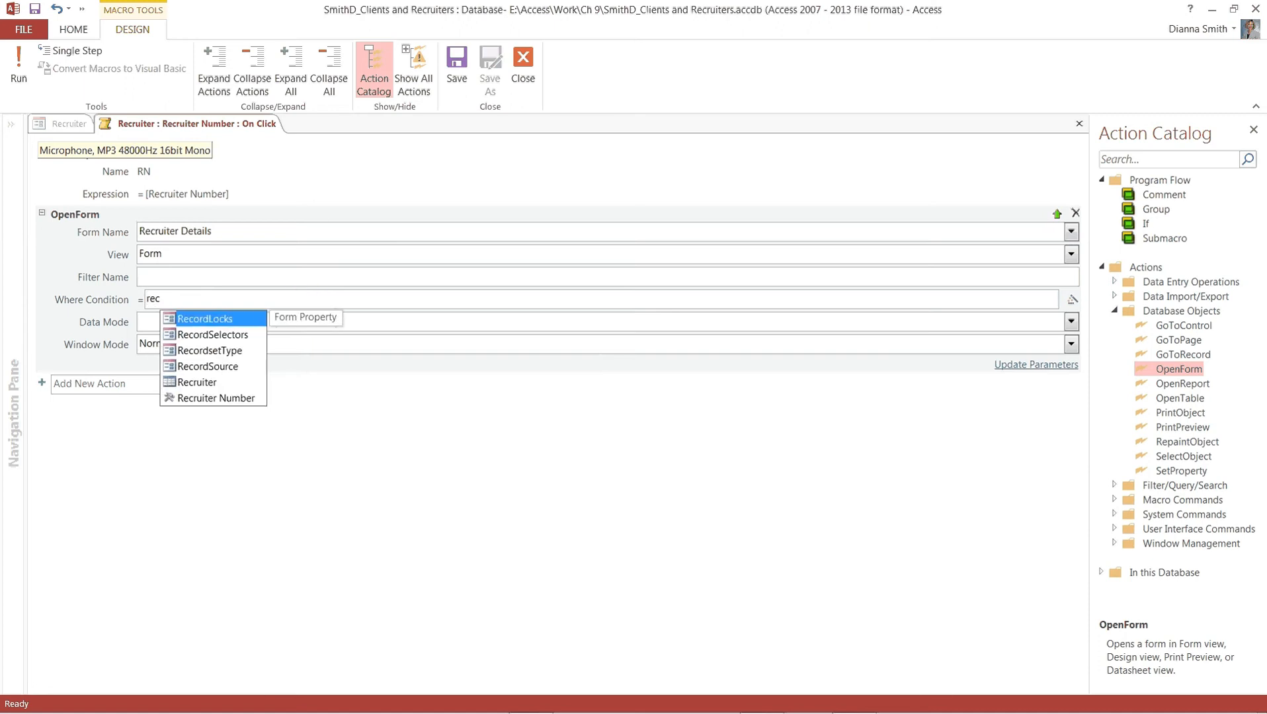
double_click(216, 398)
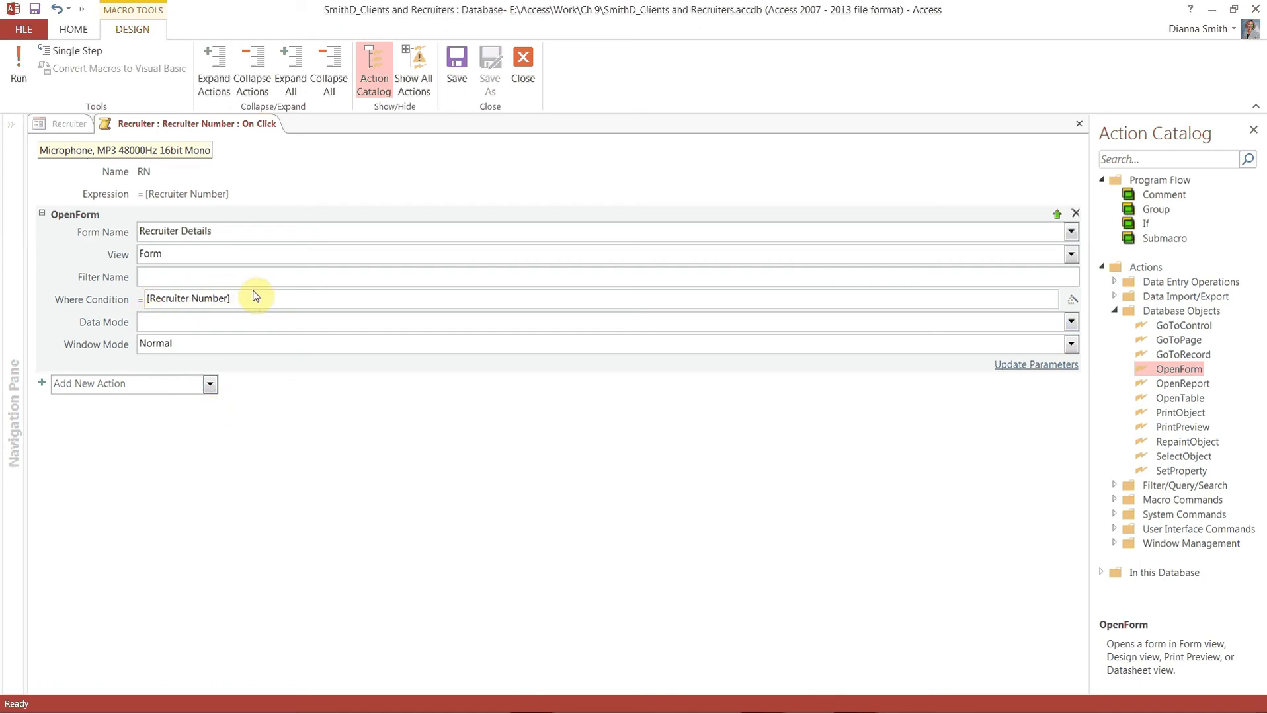
mouse_move(255, 297)
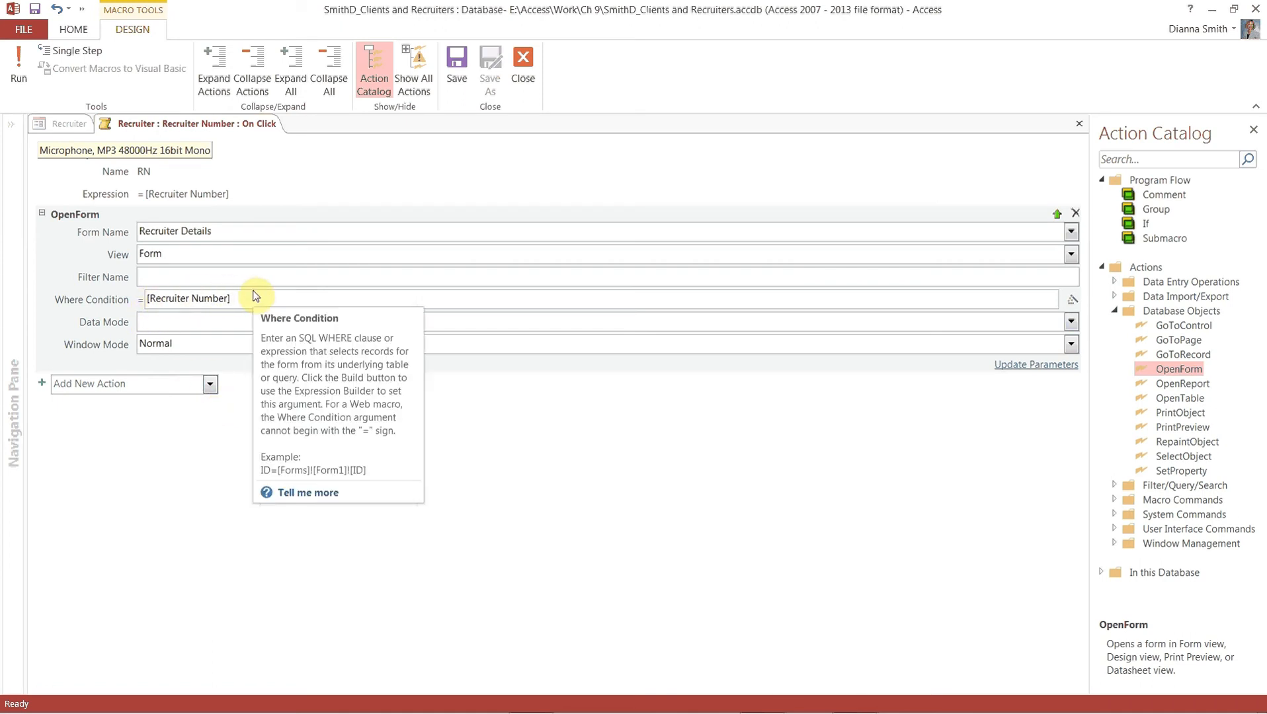
type("=")
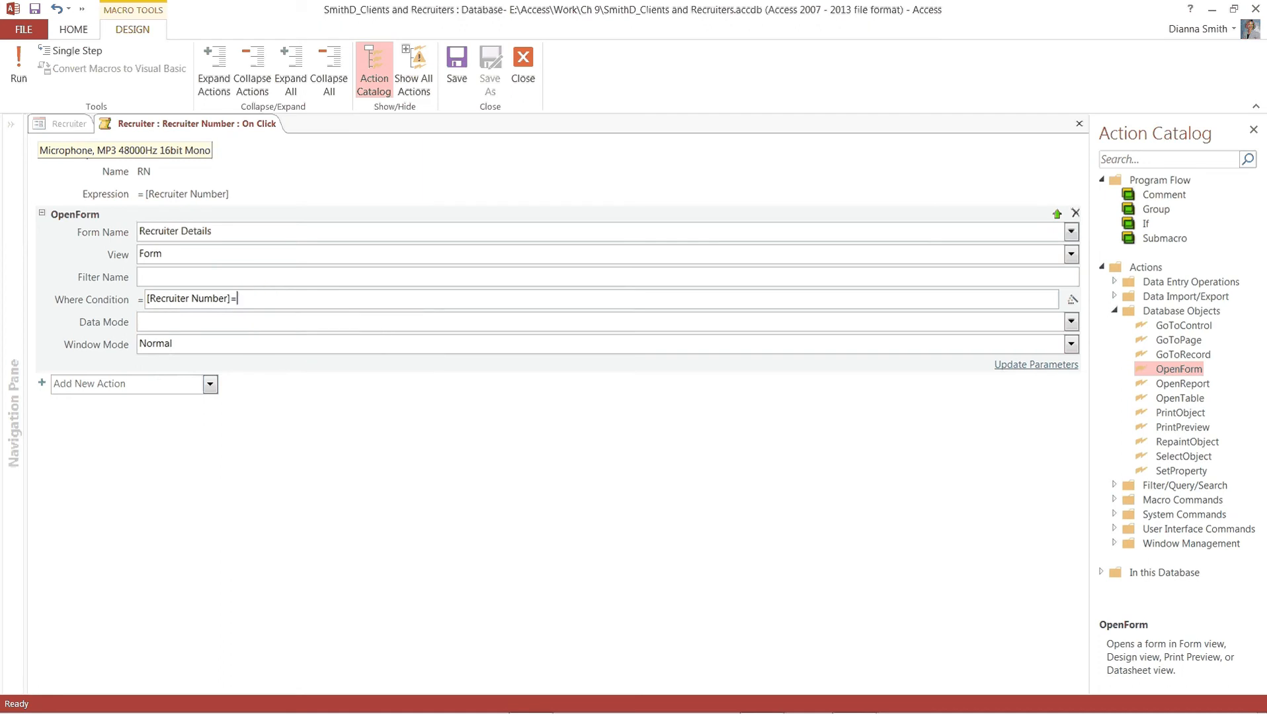
type("tem")
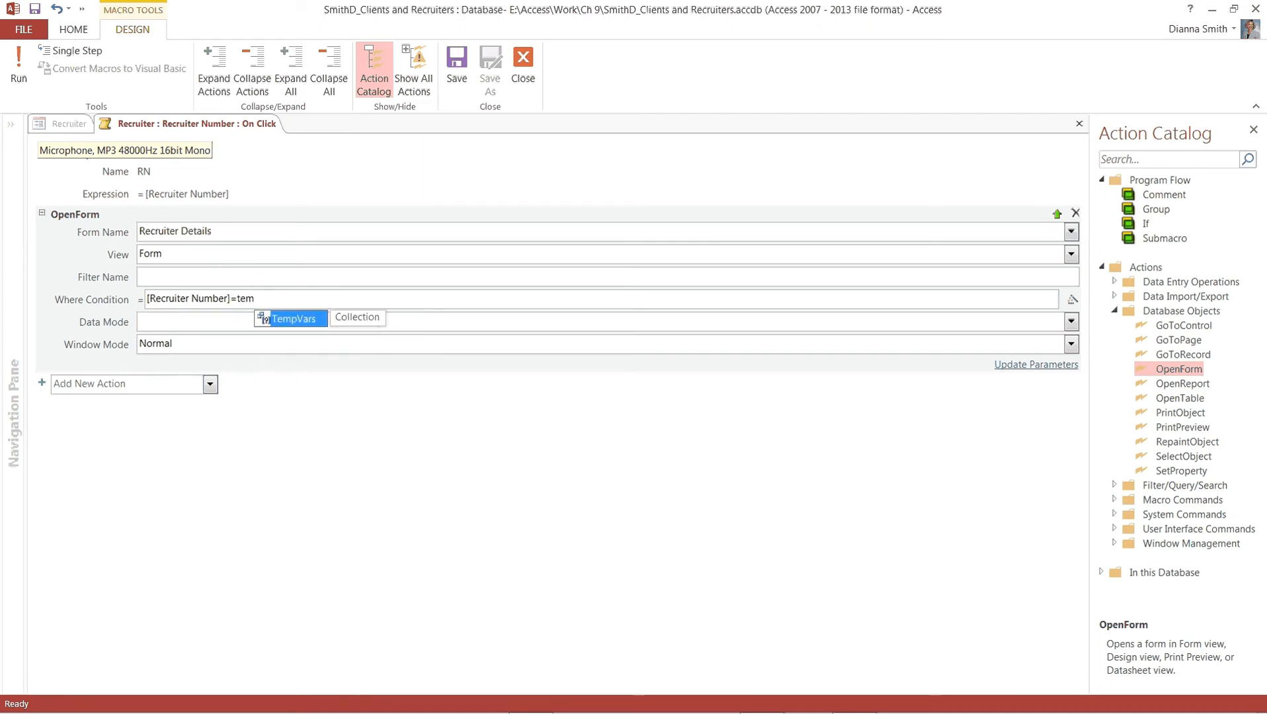
double_click(292, 320)
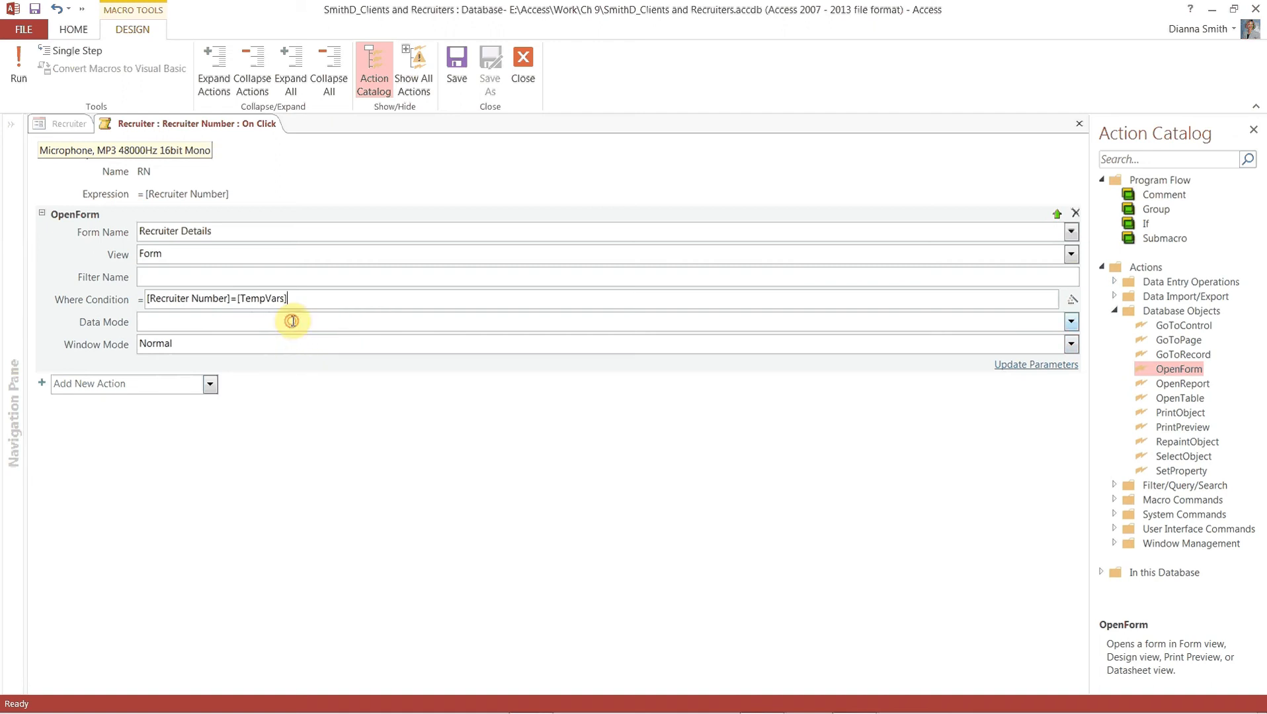
type("![RM")
key("BackSpace")
type("N]")
left_click(314, 318)
Set the OpenForm action's data mode to Read Only and its window mode to Dialog
left_click(1072, 322)
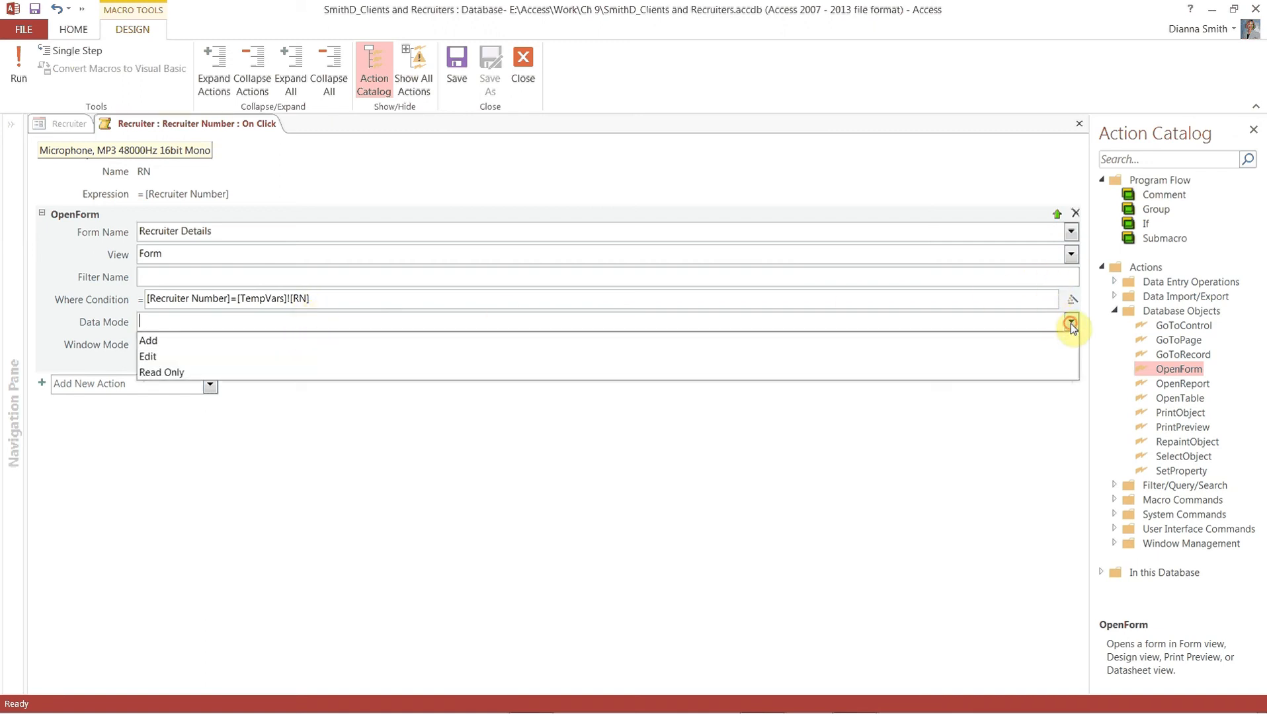
left_click(615, 372)
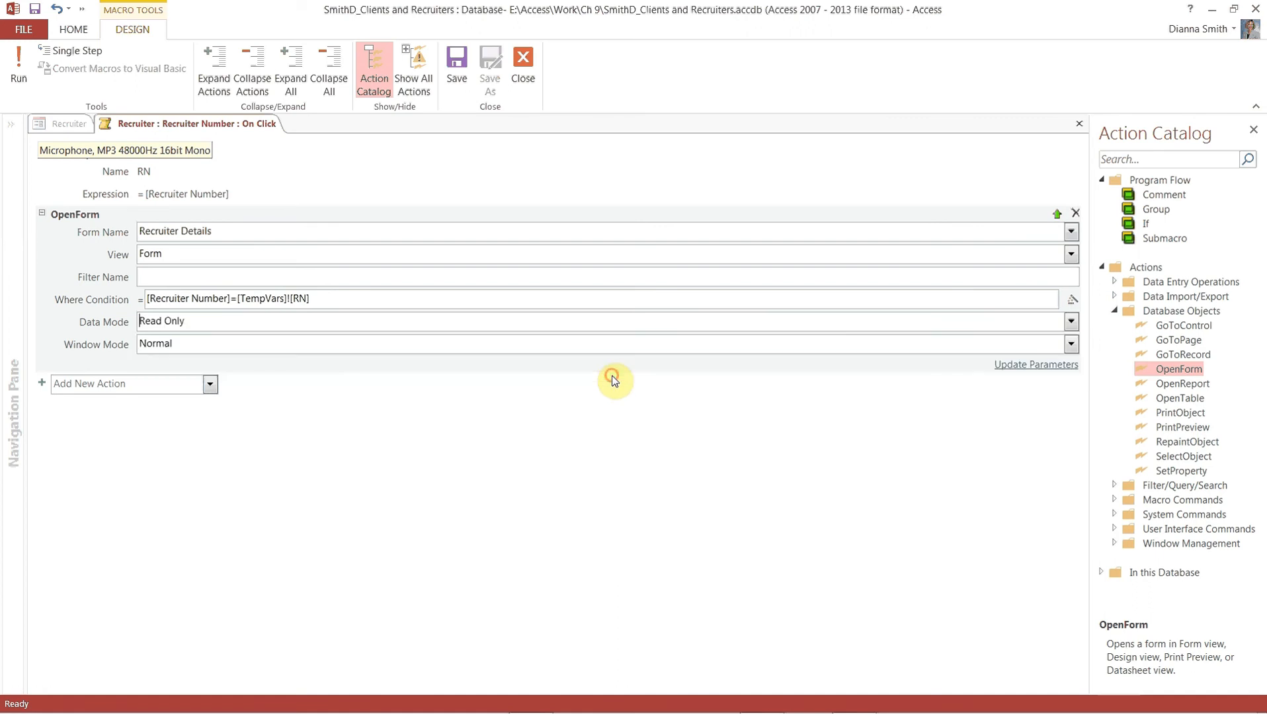
left_click(623, 344)
left_click(1069, 345)
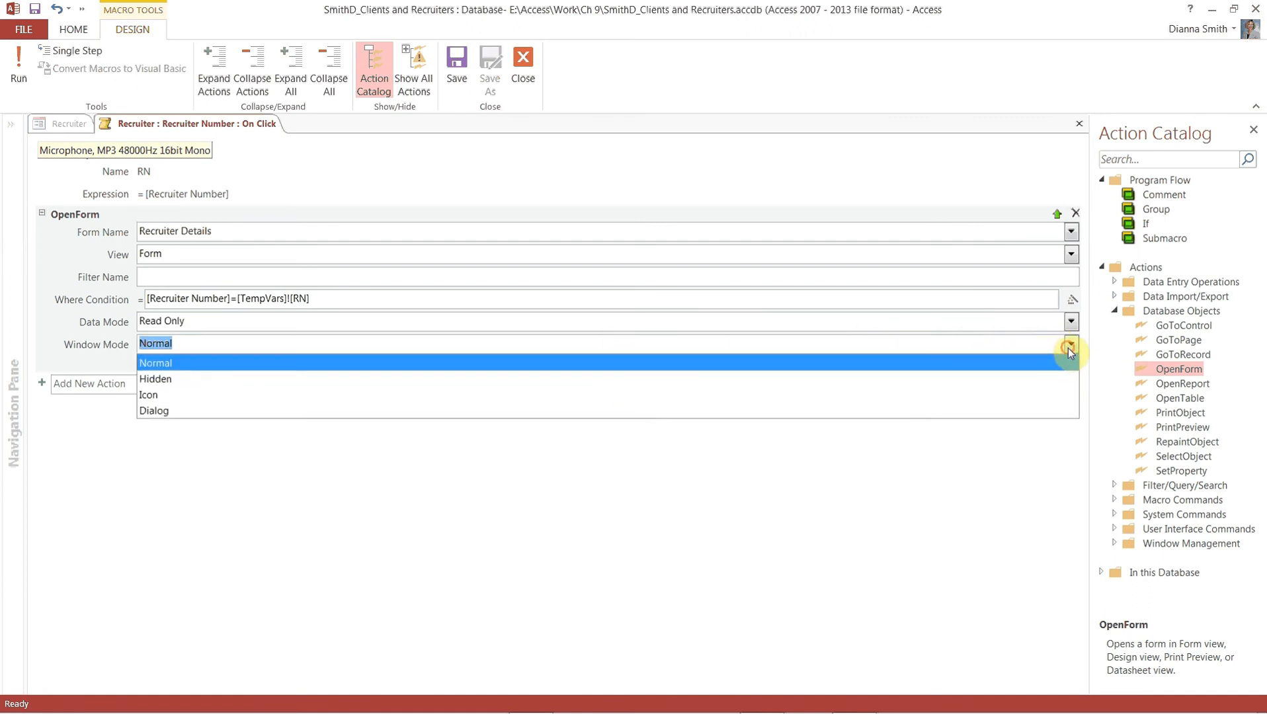
left_click(181, 412)
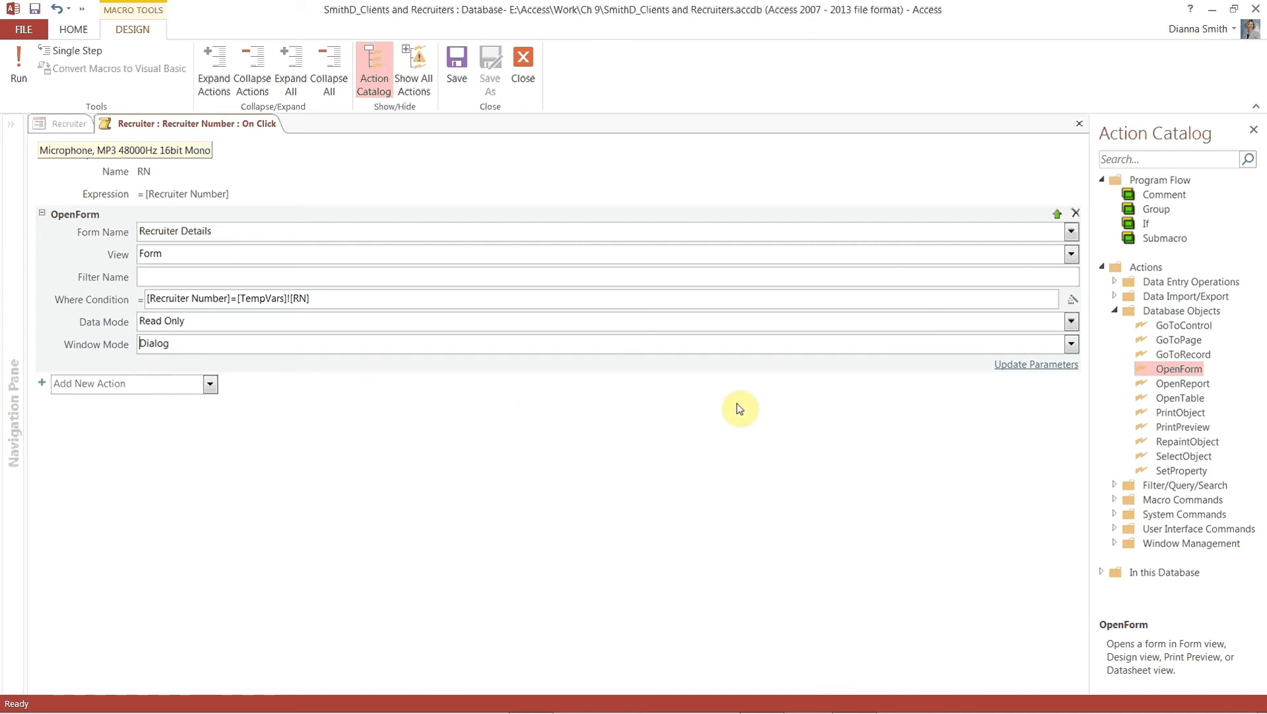
Add a RemoveTempVar action from the Macro Commands group with the name RN
left_click(1115, 311)
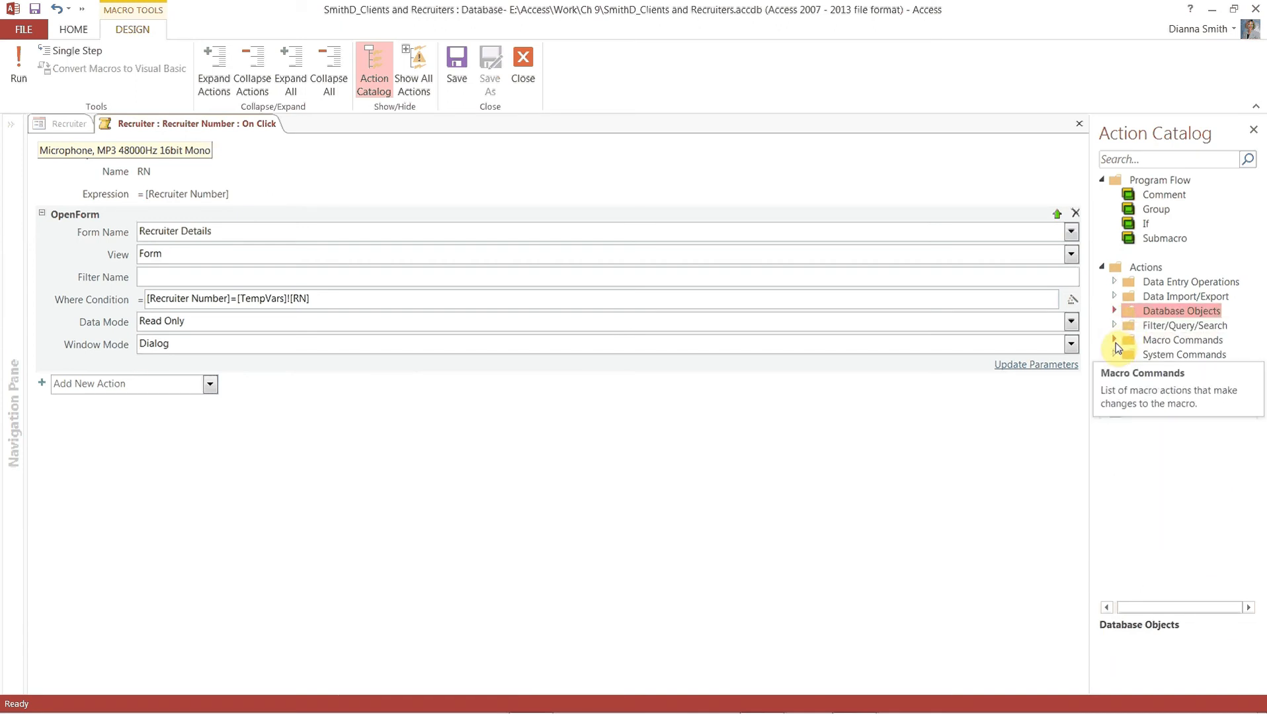
left_click(1115, 342)
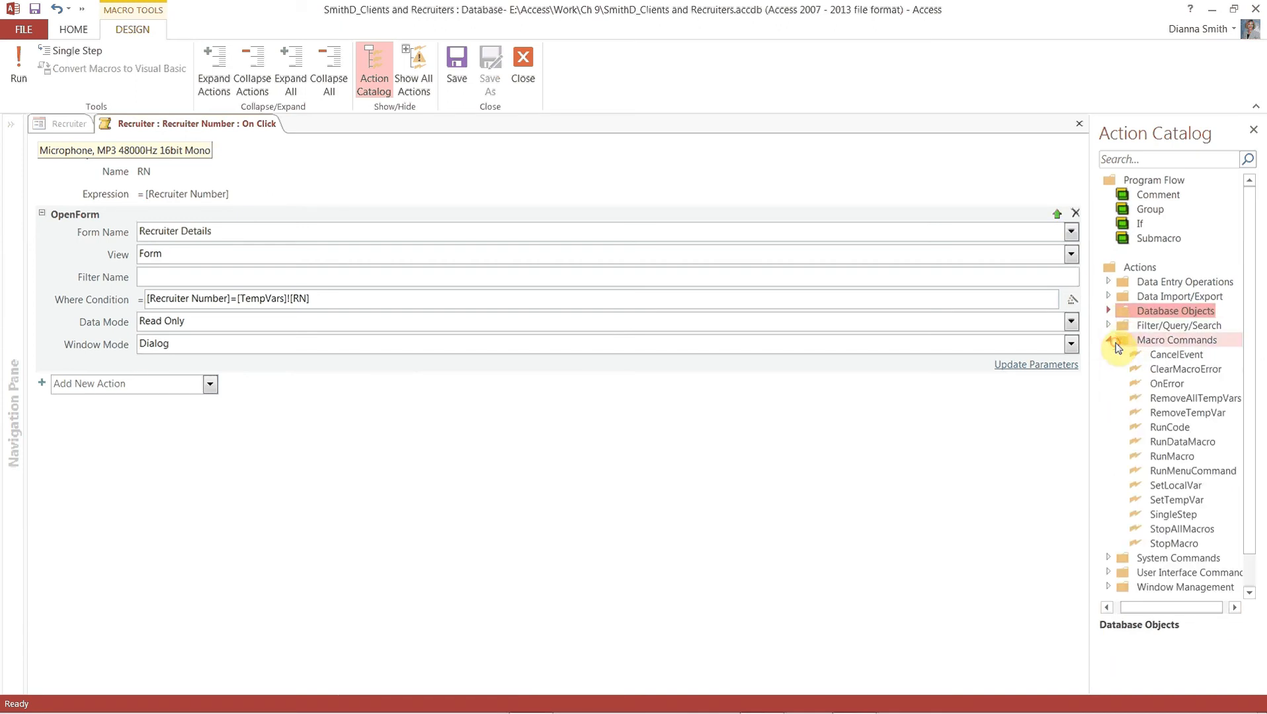
left_click(1178, 414)
double_click(1178, 414)
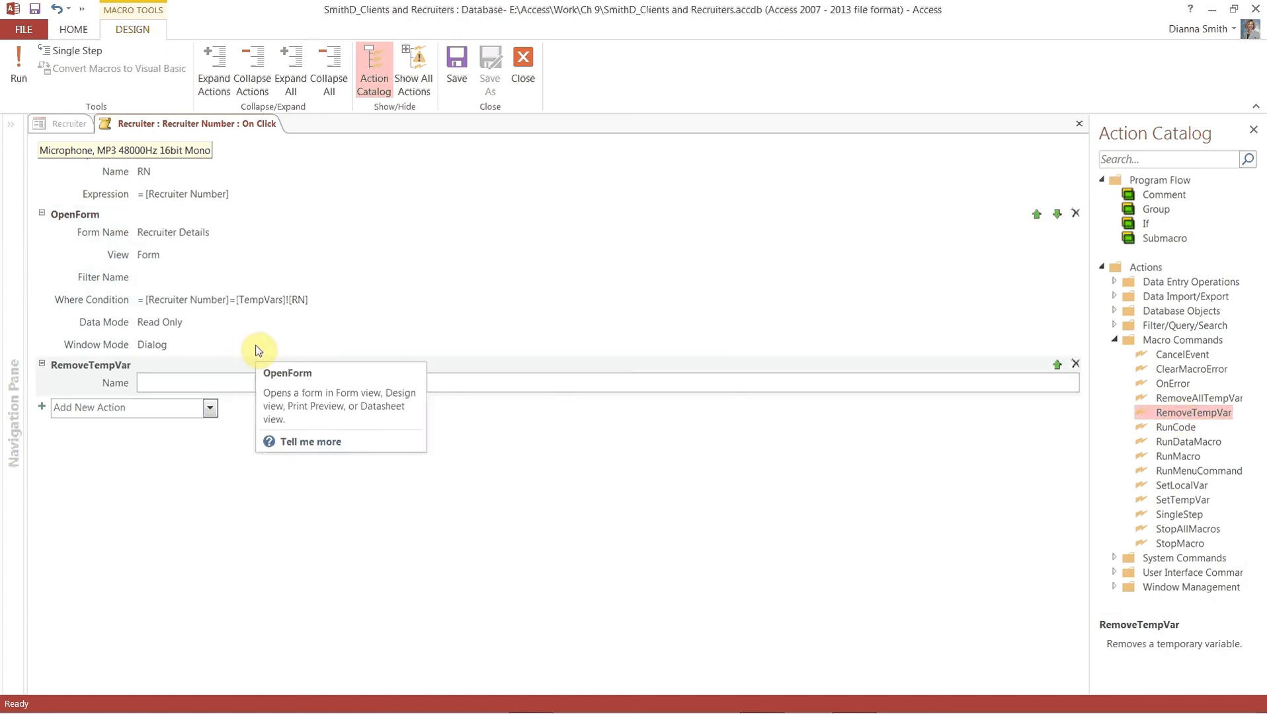
type("RN")
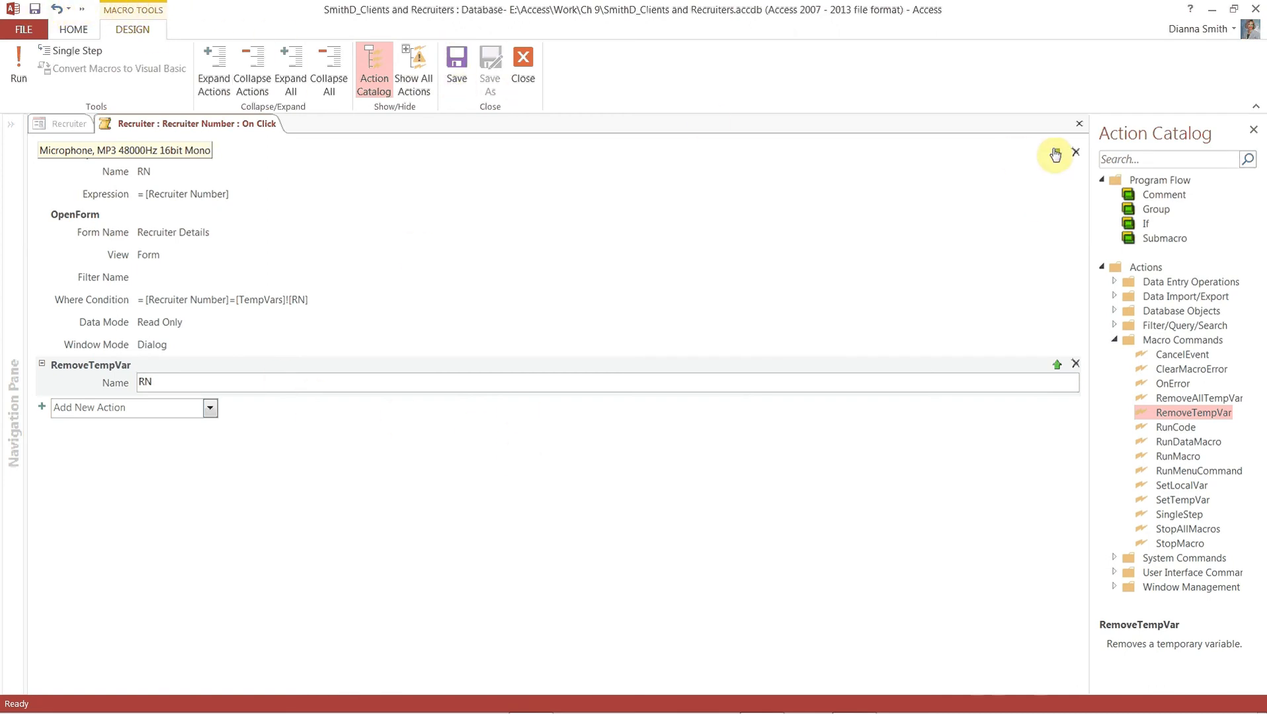
Save and close the Recruiter Number macro, then close the property sheet and the Recruiter form
left_click(1078, 125)
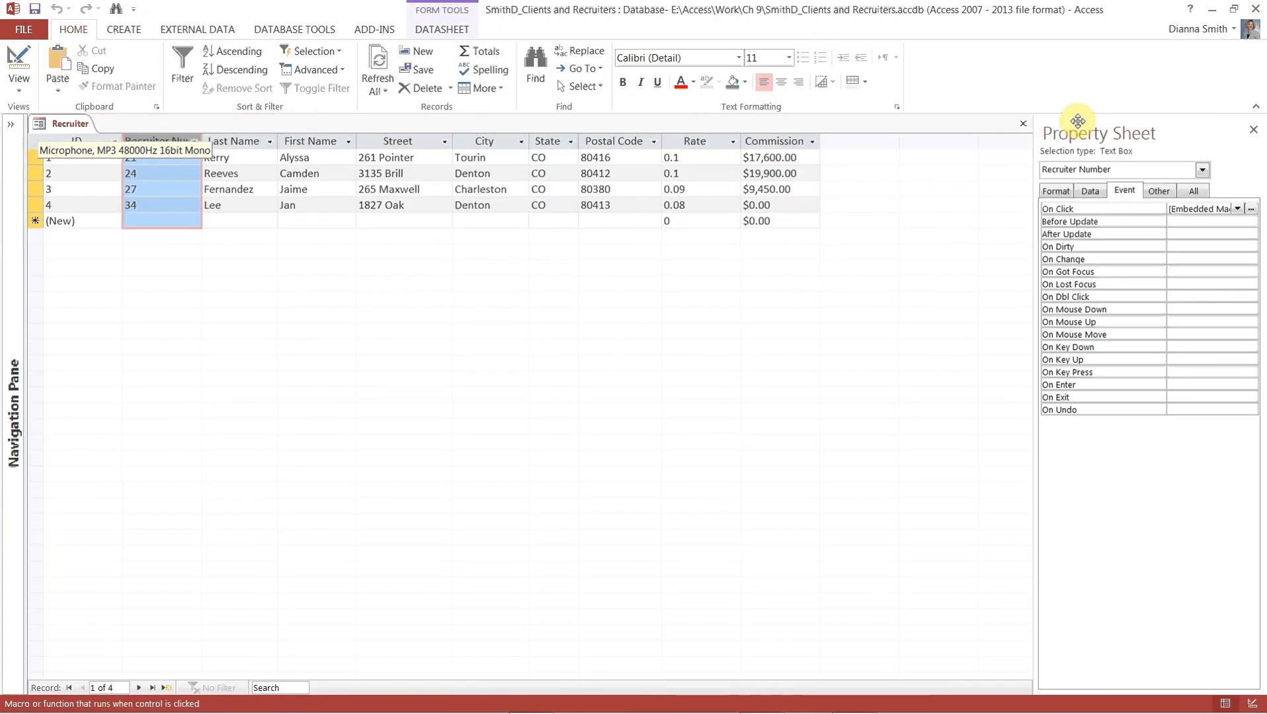
left_click(1253, 130)
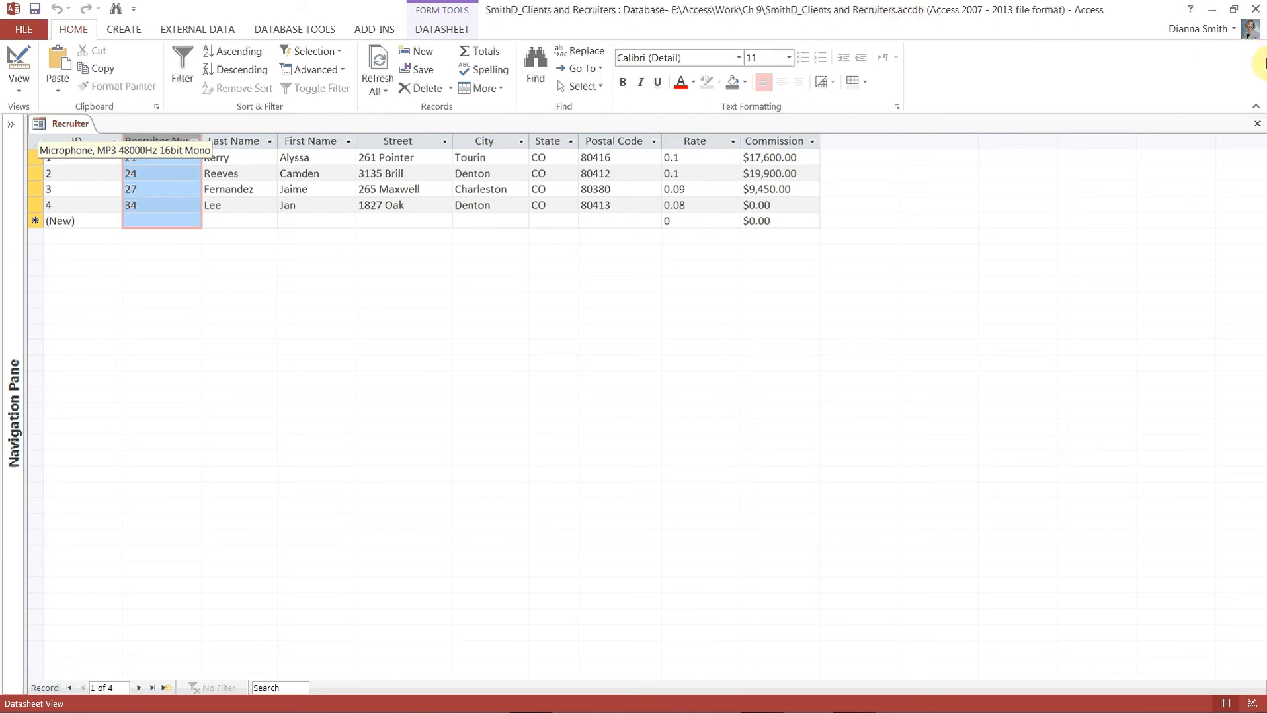
left_click(1258, 126)
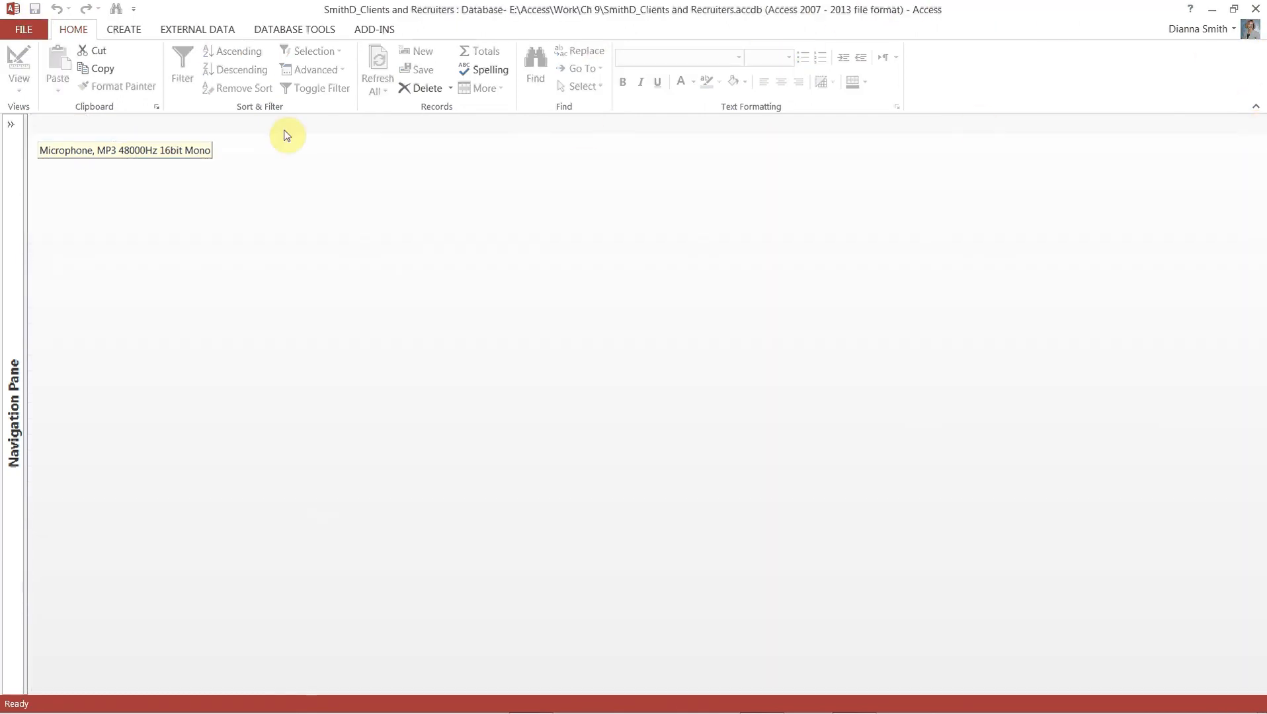
Create a datasheet form from Client-Recruiter Query, save it under the name Client-Recruiter Query, and close it
left_click(18, 127)
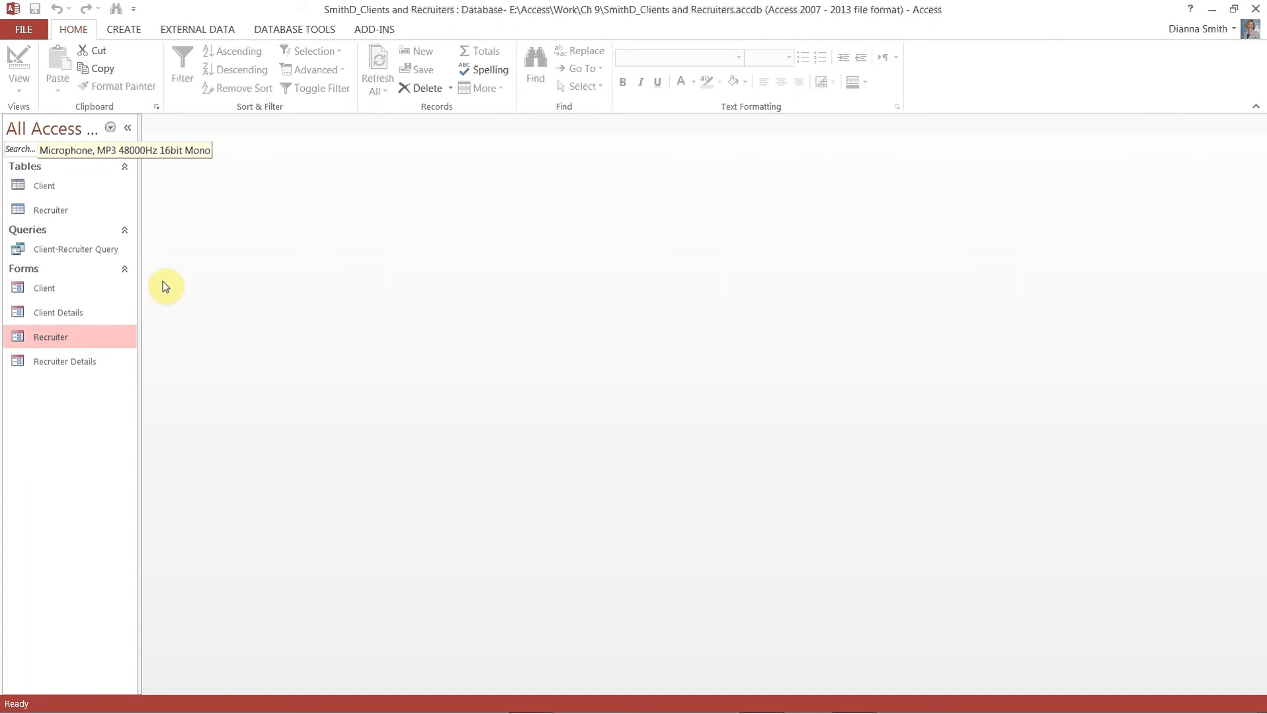
left_click(83, 255)
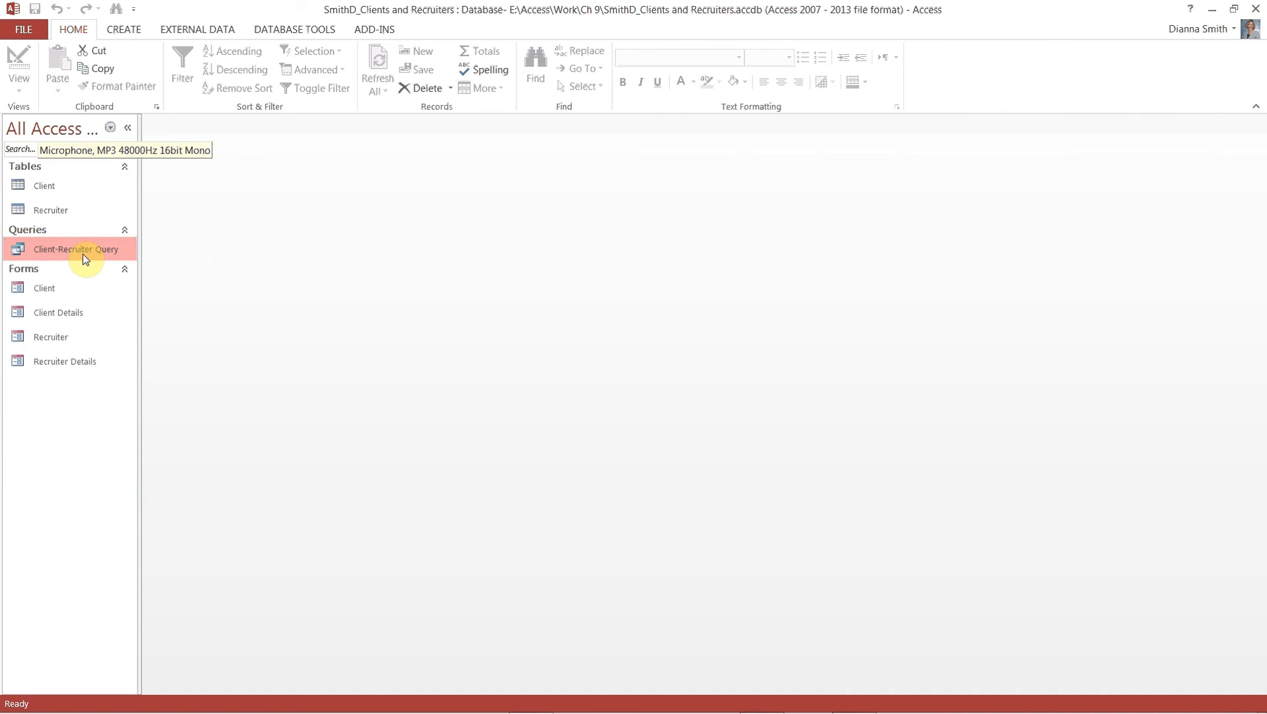
left_click(131, 31)
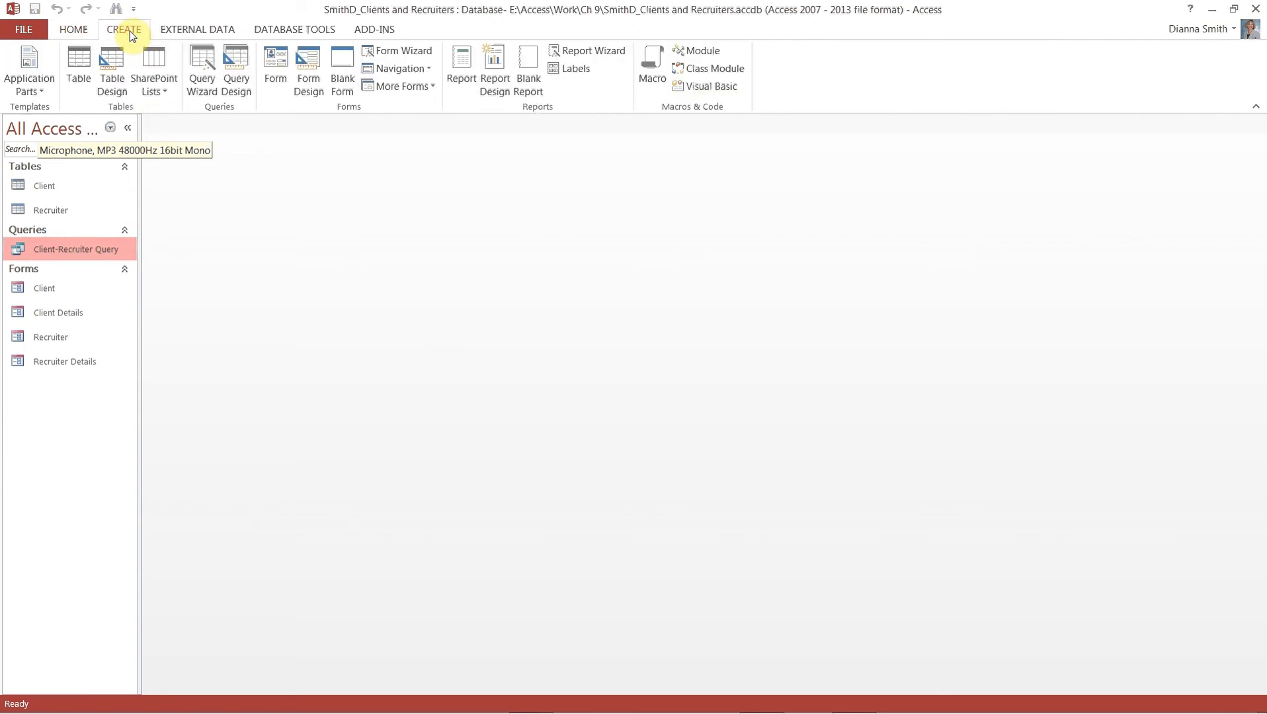
left_click(398, 86)
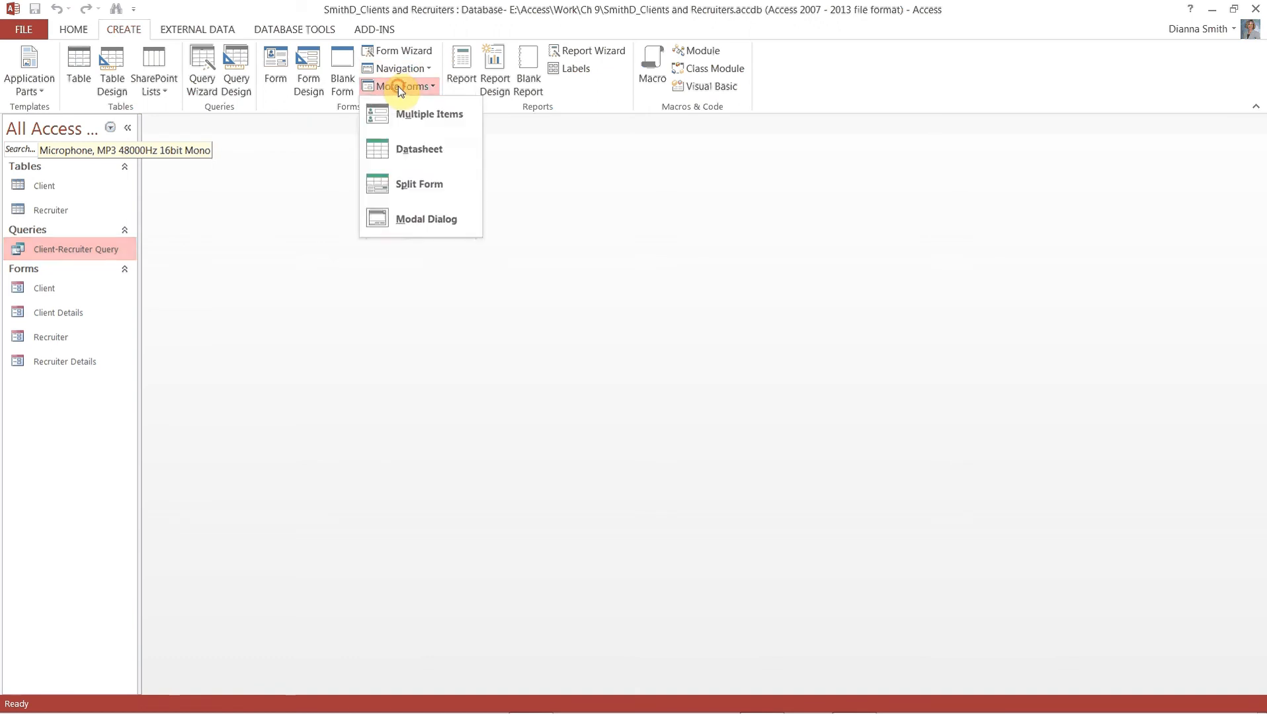
left_click(426, 151)
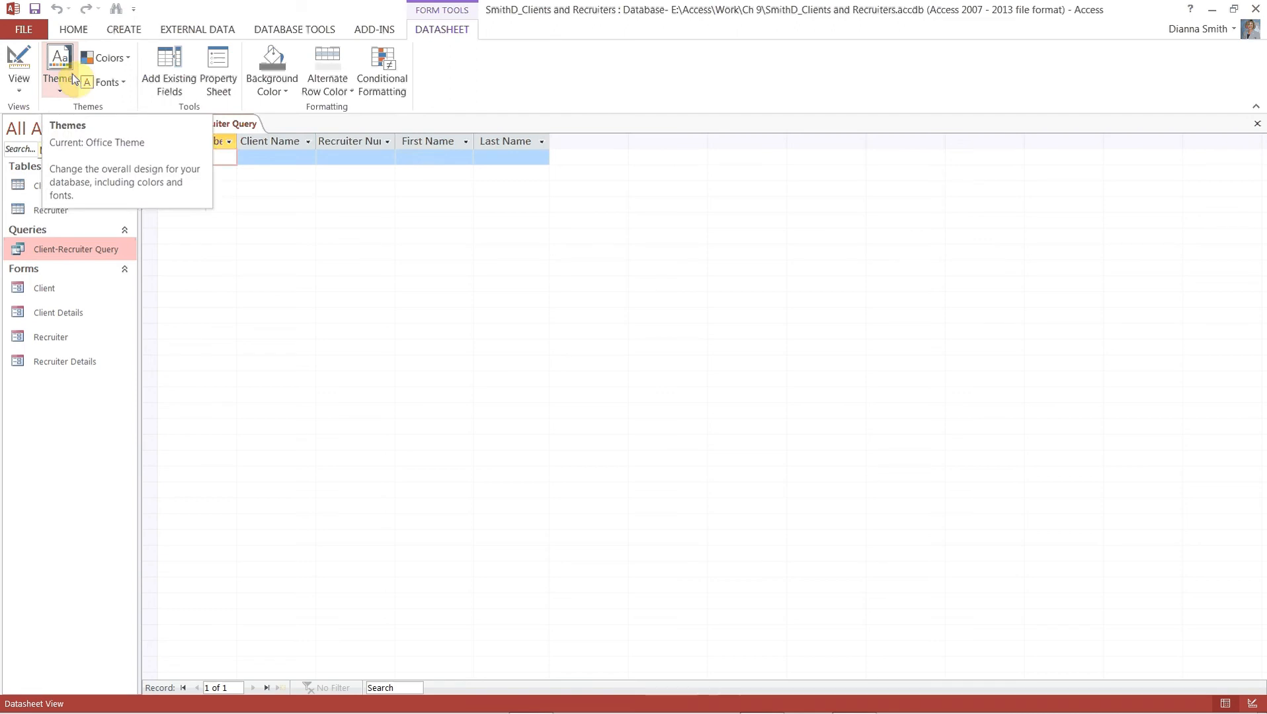
left_click(34, 9)
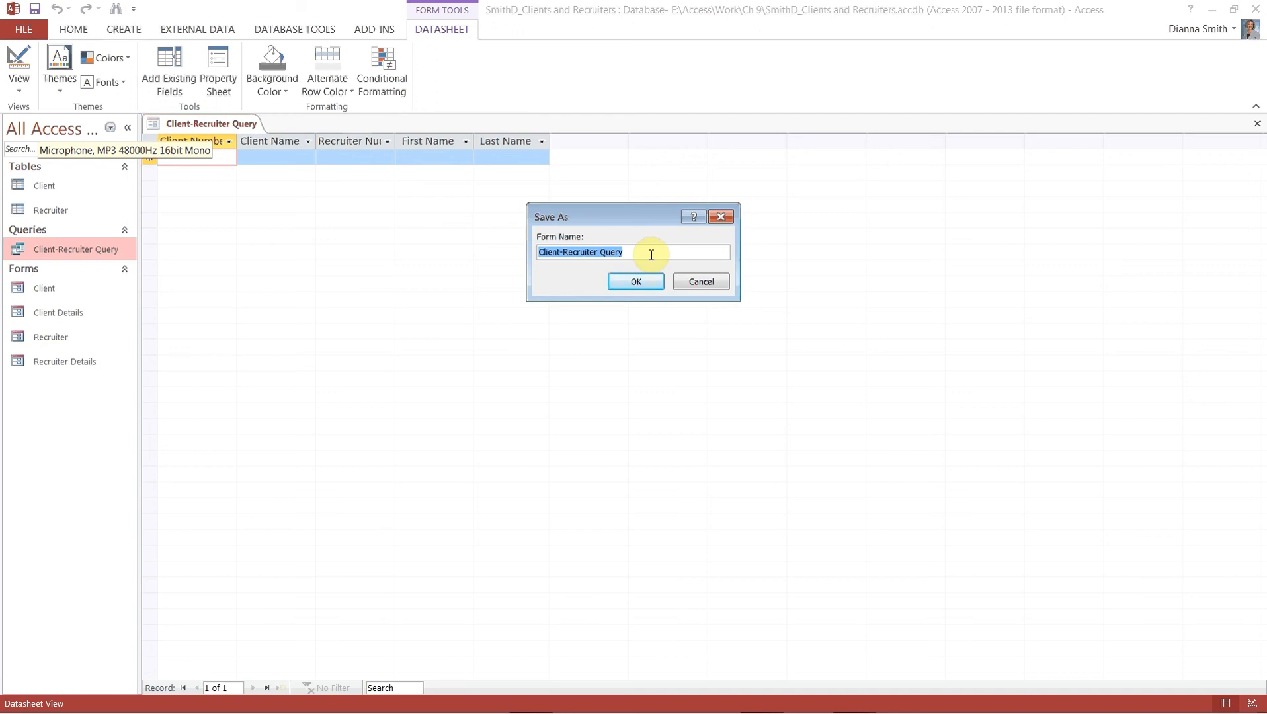
left_click(636, 289)
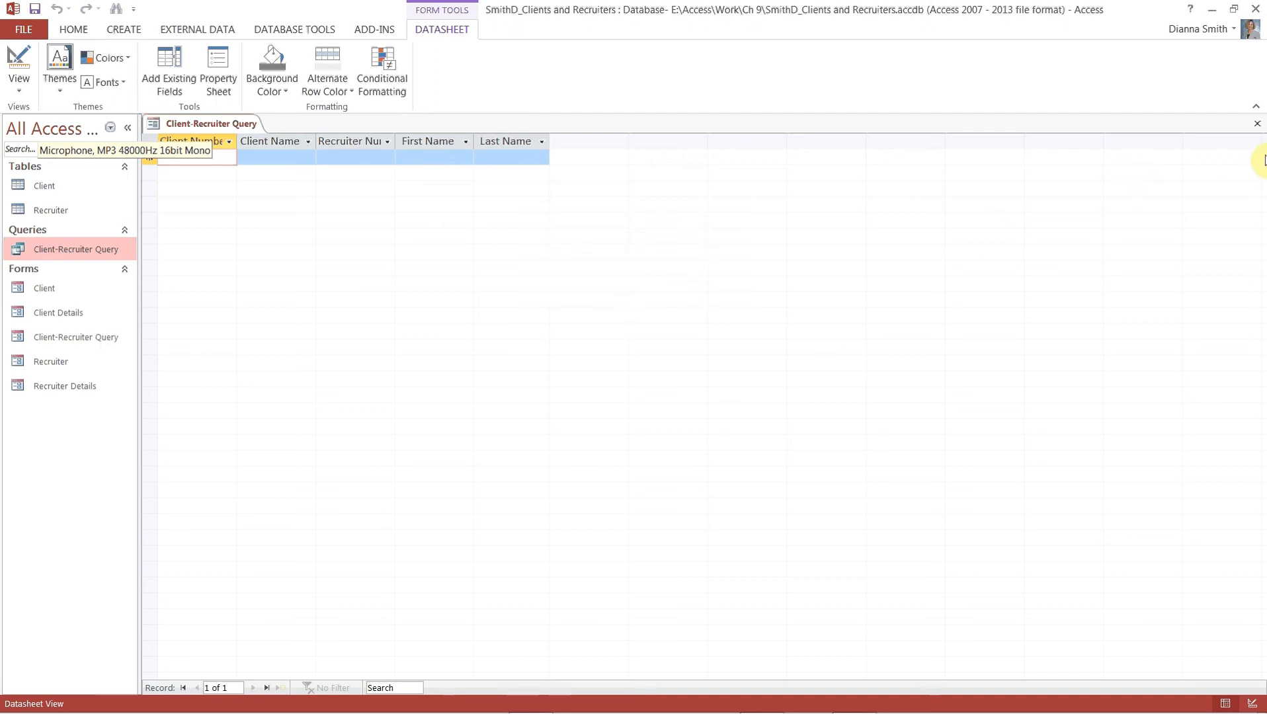
left_click(1257, 125)
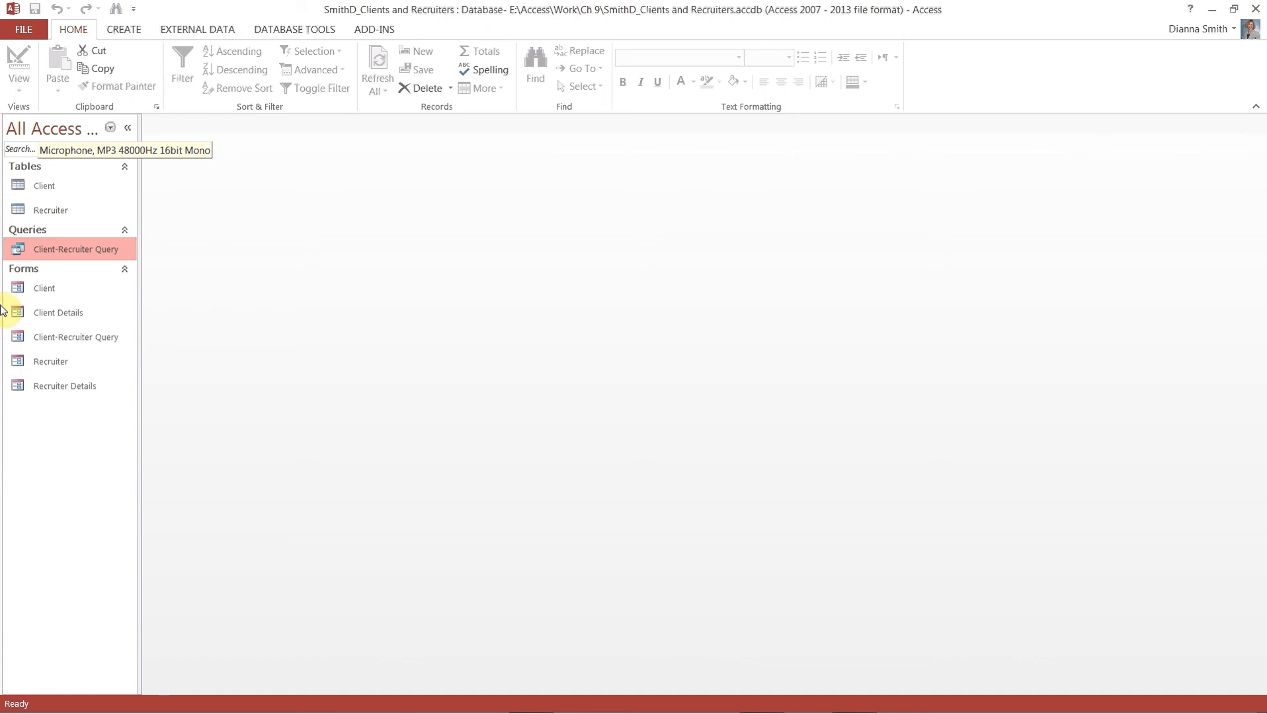
Create a navigation form with the Horizontal Tabs layout and save it under the name Main Menu
left_click(135, 33)
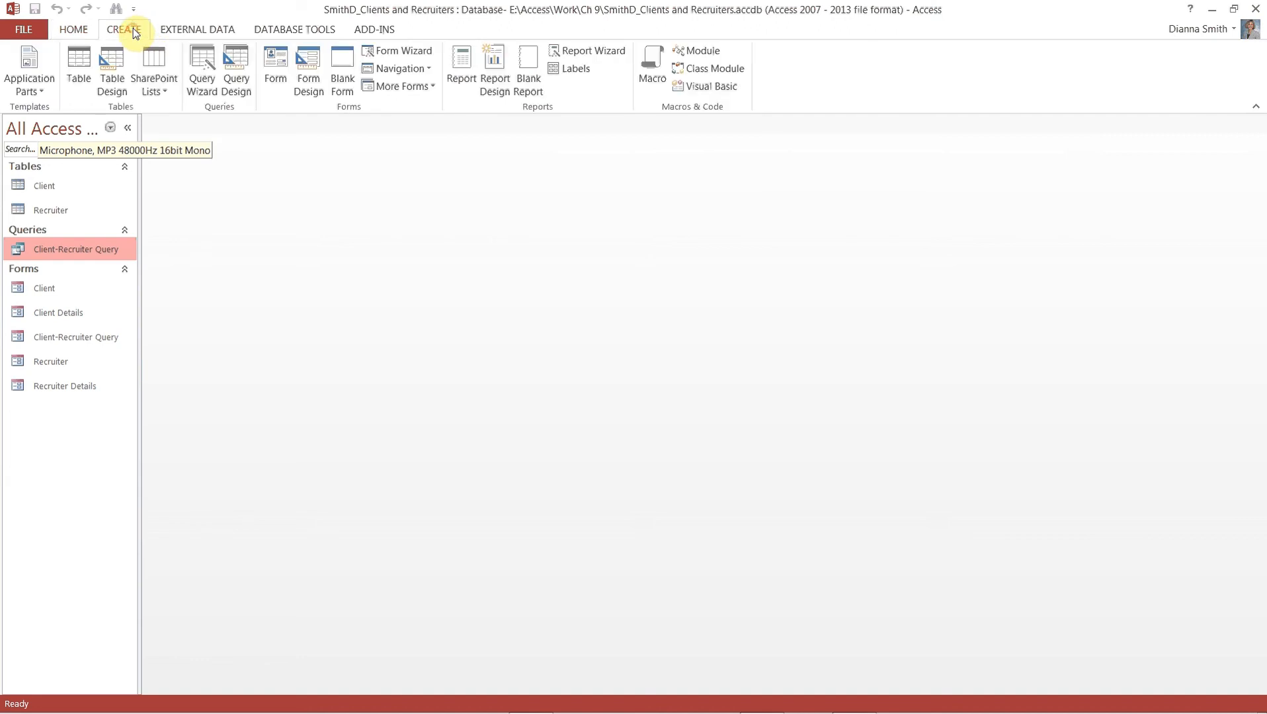
left_click(409, 70)
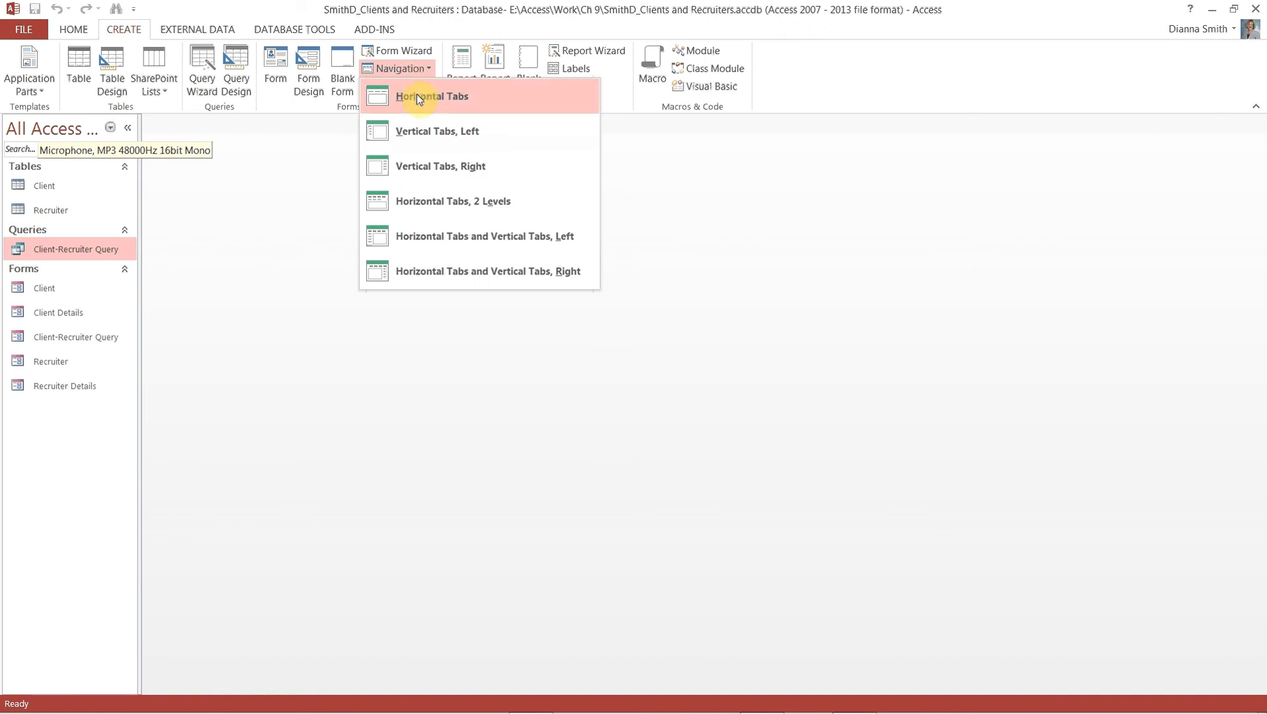
left_click(418, 98)
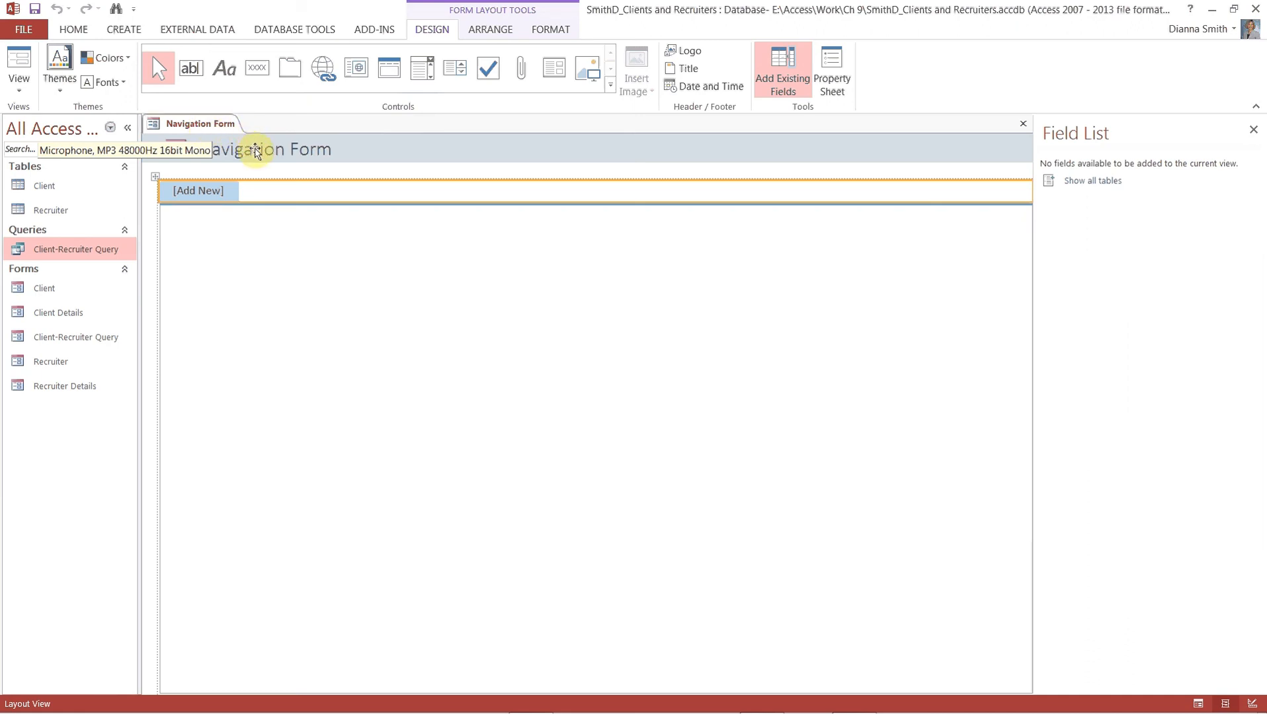
left_click(34, 9)
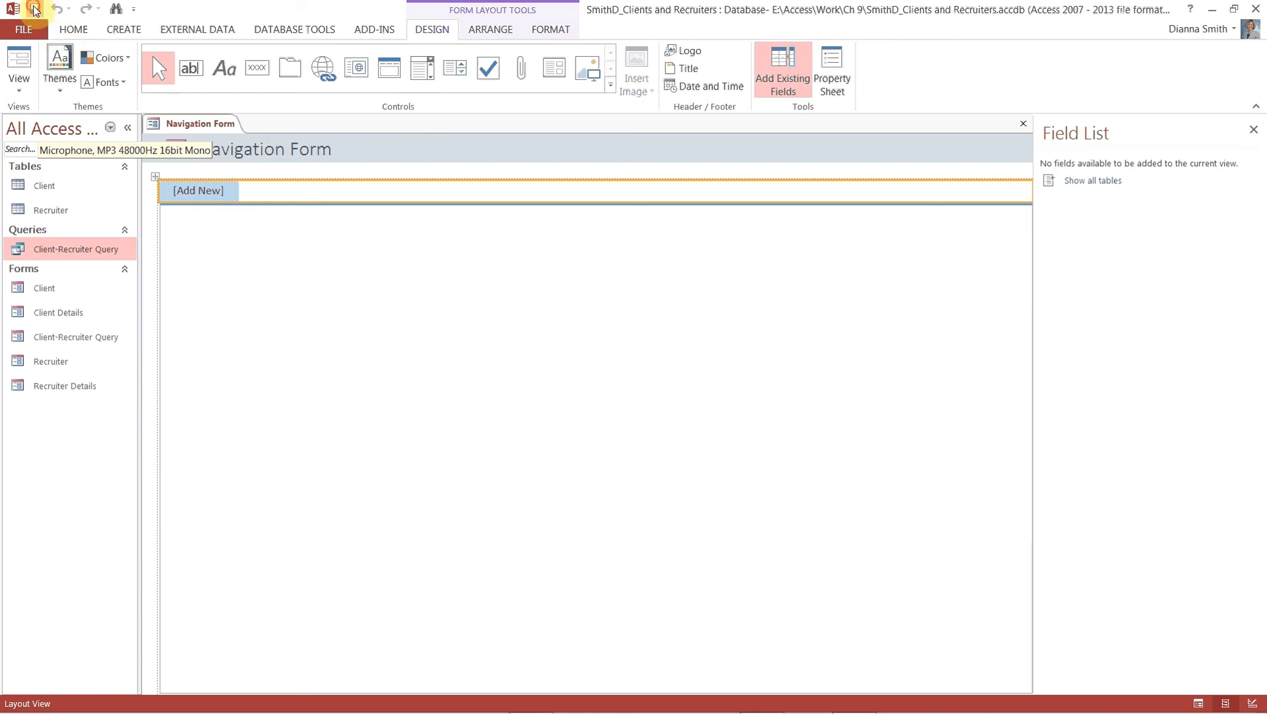
type("M")
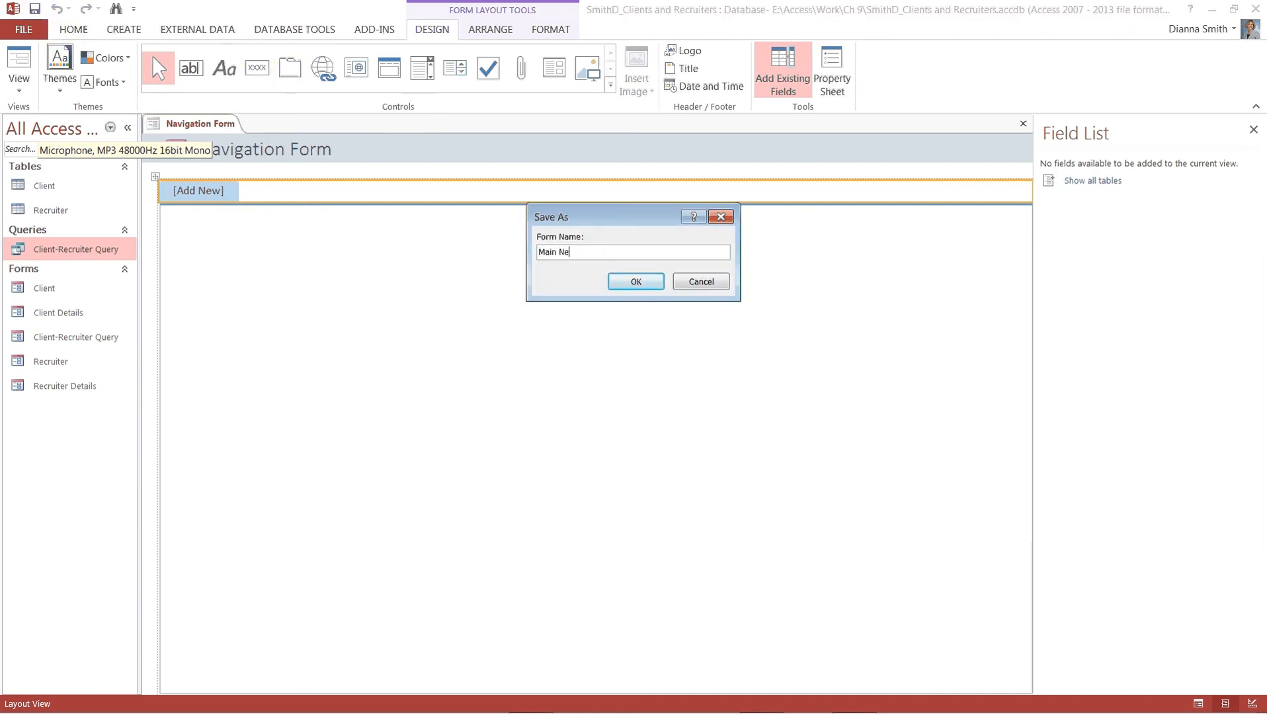
type("ain Ne")
key("BackSpace")
key("BackSpace")
type("Menu")
left_click(645, 282)
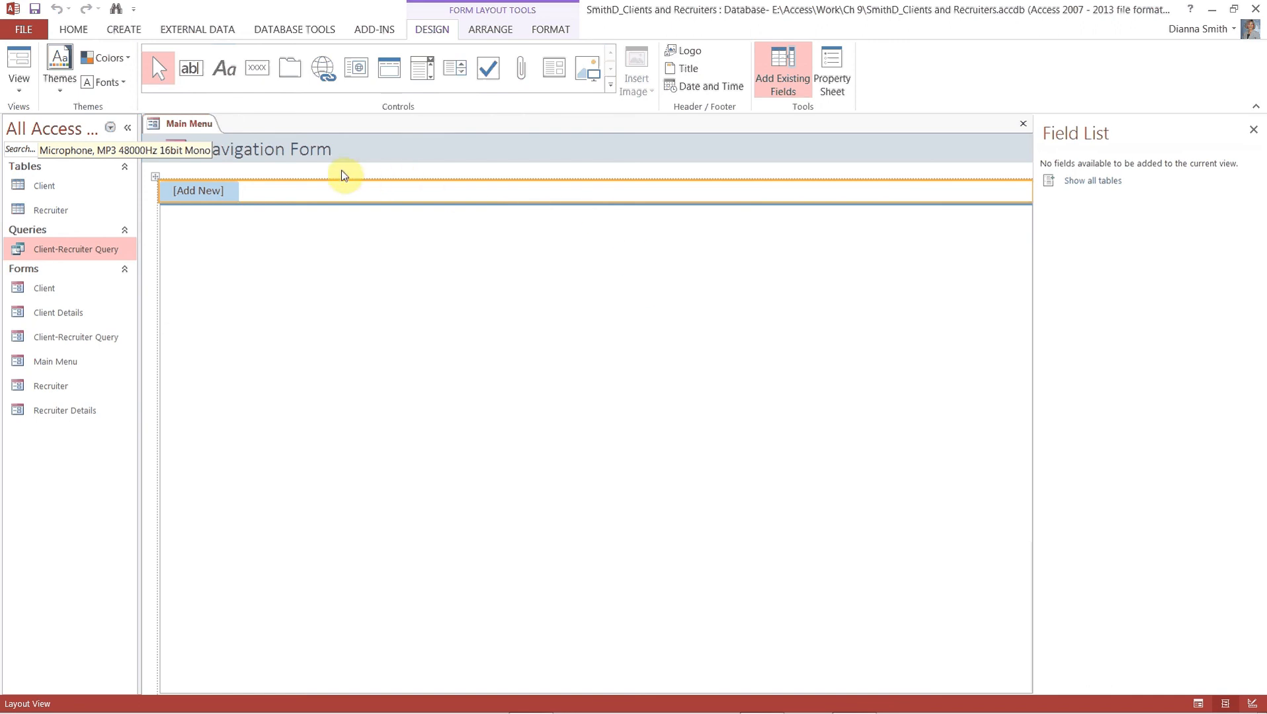
Change the title in the Main Menu form's header to Clients and Recruiters
left_click(323, 152)
left_click(324, 151)
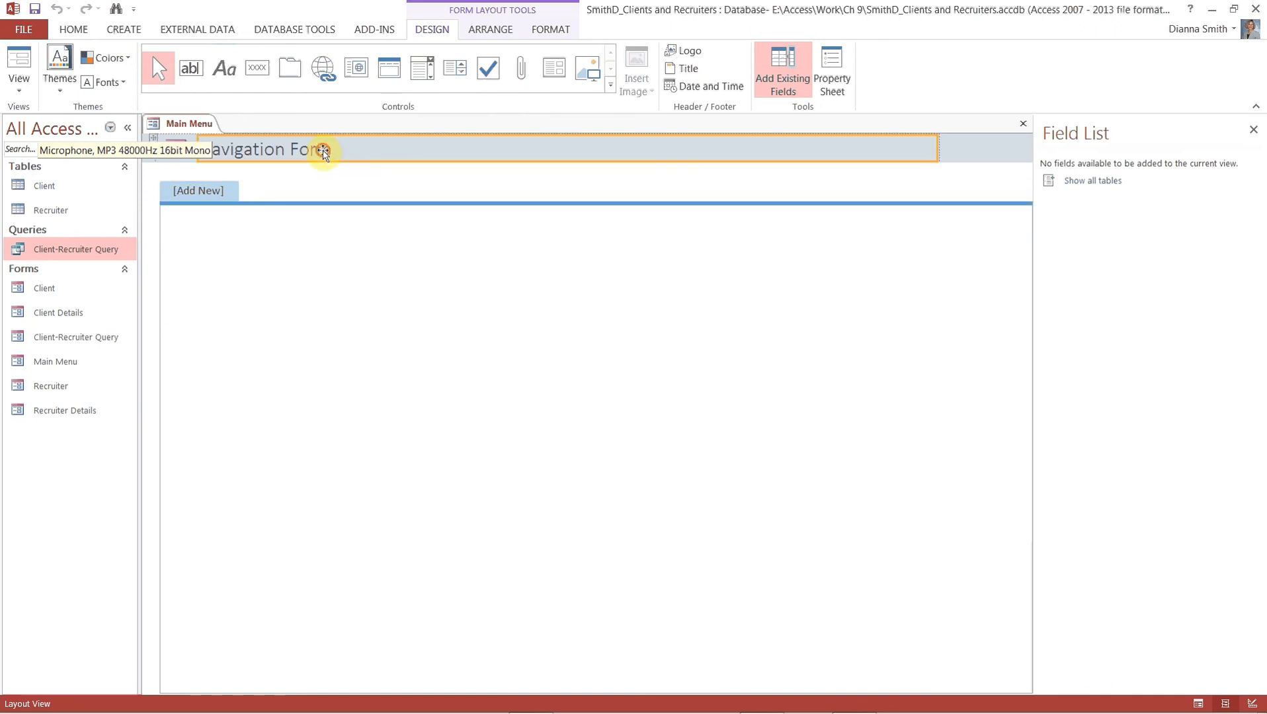
left_click_drag(101, 172, 192, 151)
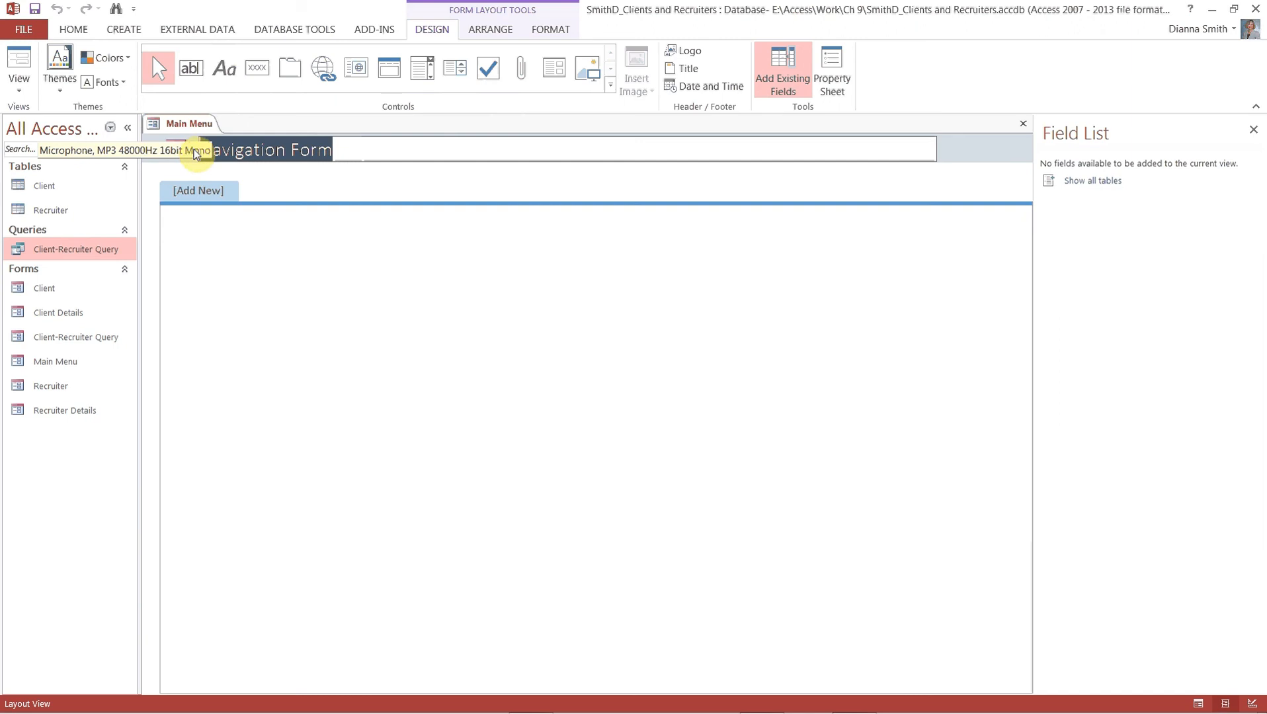
type("Clien")
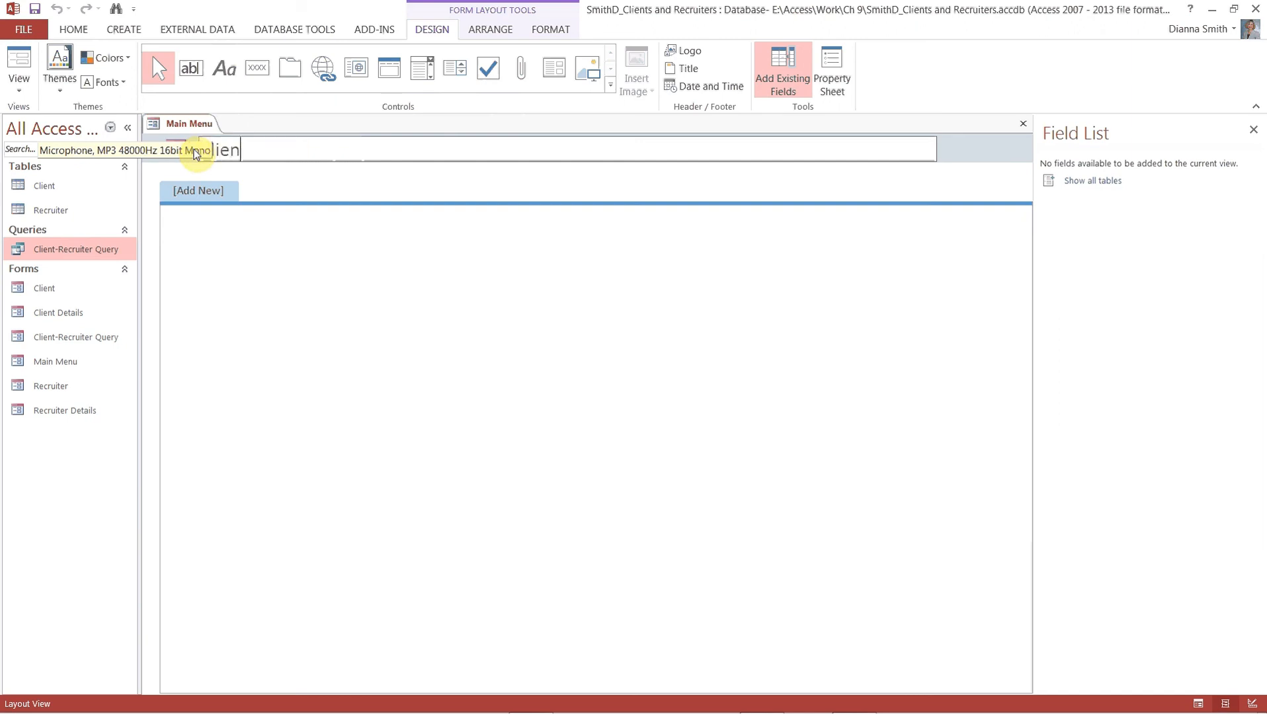
type("ts and Recruiters")
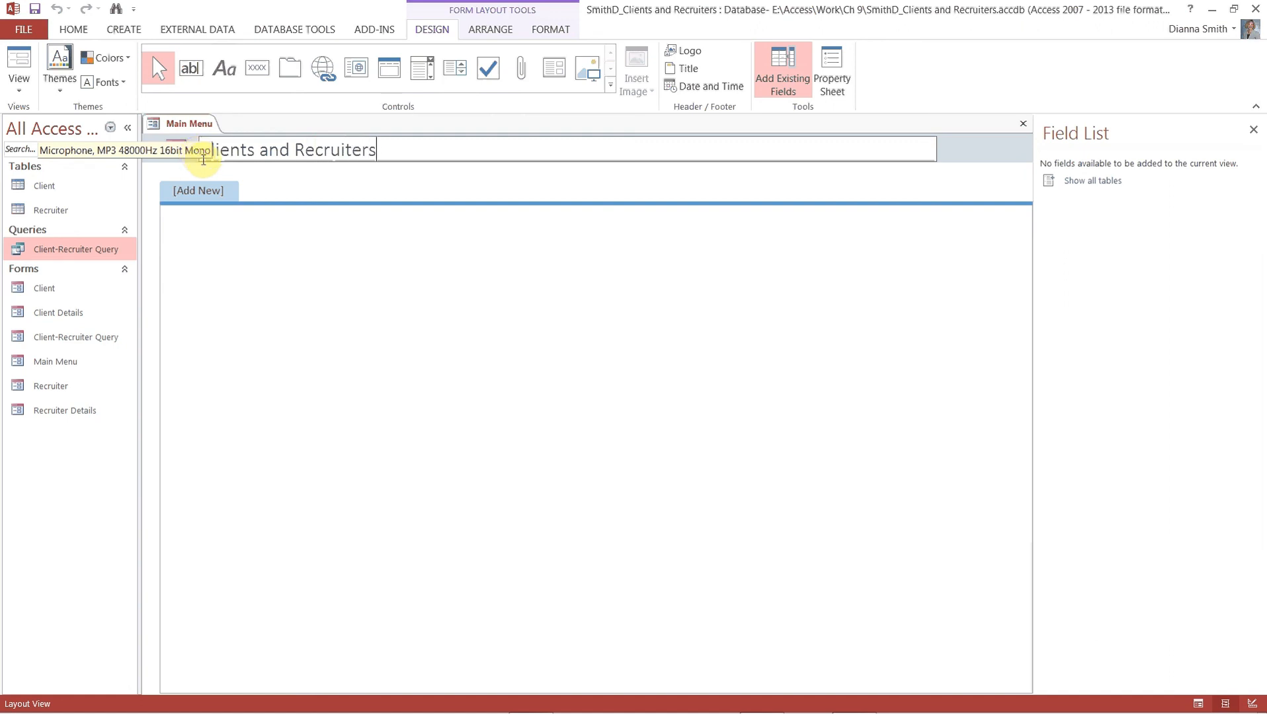
left_click(206, 255)
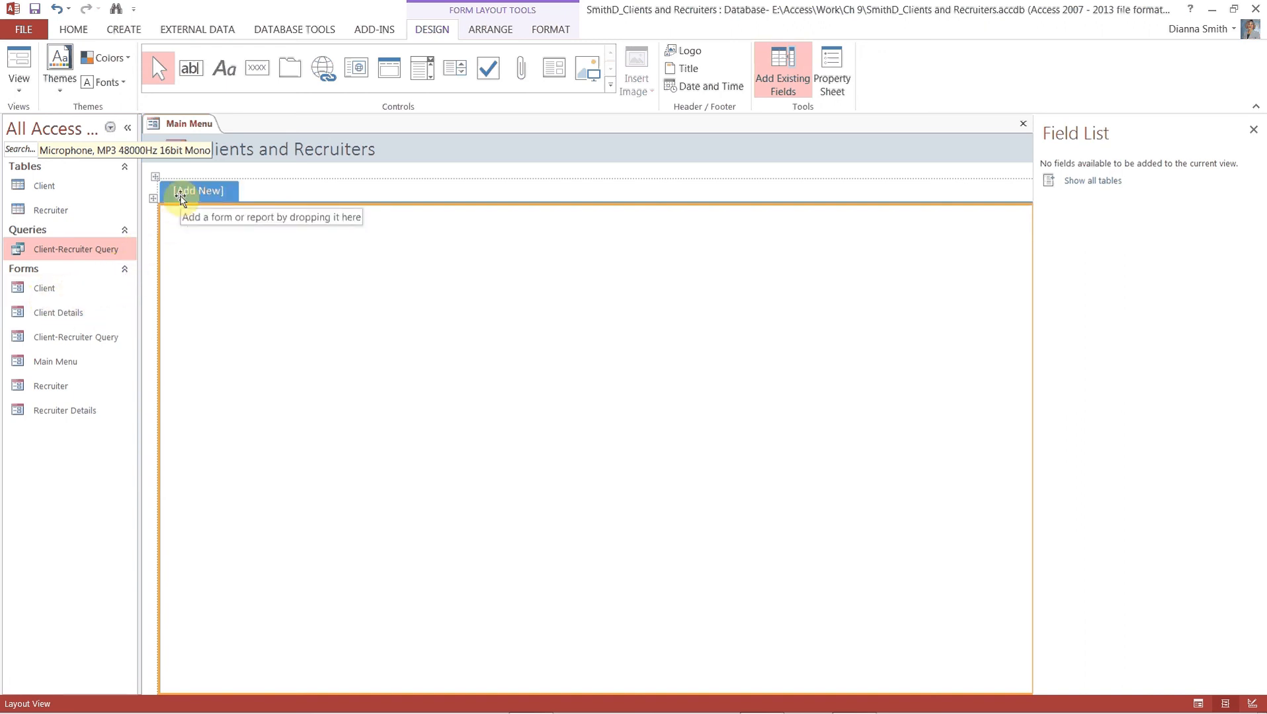
Add the forms Client, Recruiter, Client-Recruiter Query, Client Details and Recruiter Details, in that order, as tabs of the navigation form
left_click_drag(46, 288, 175, 194)
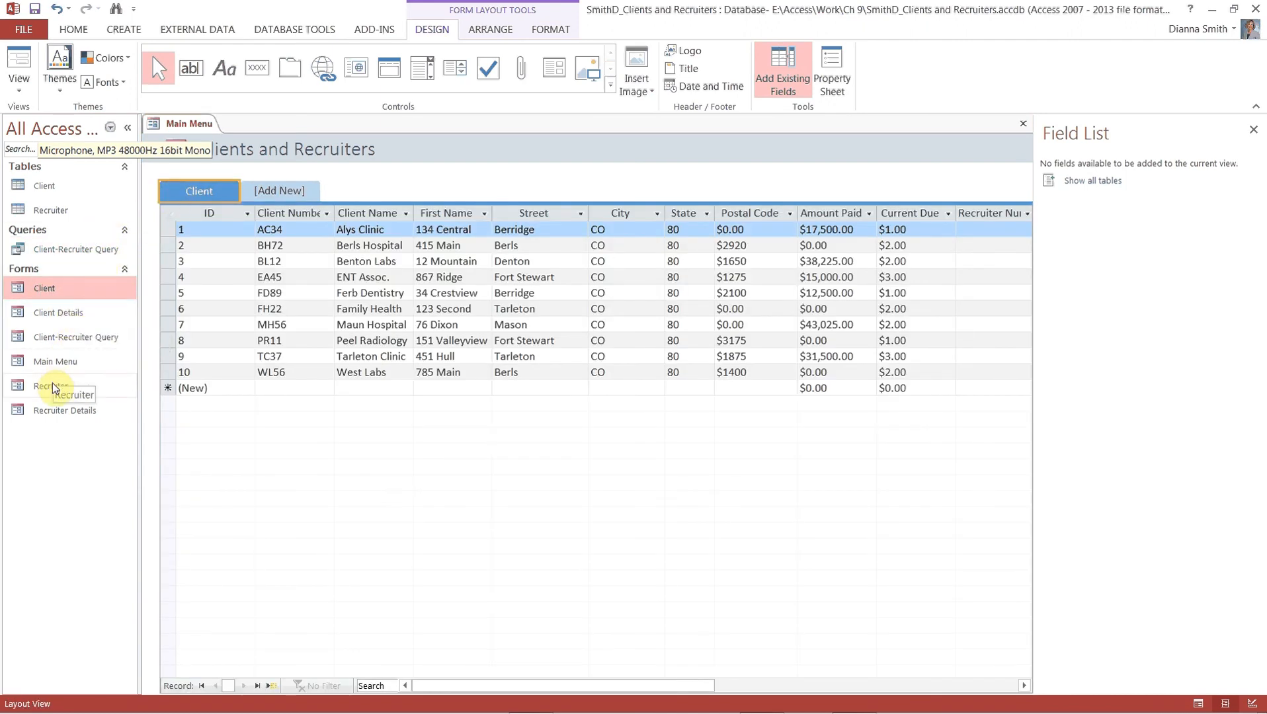
left_click_drag(53, 387, 242, 197)
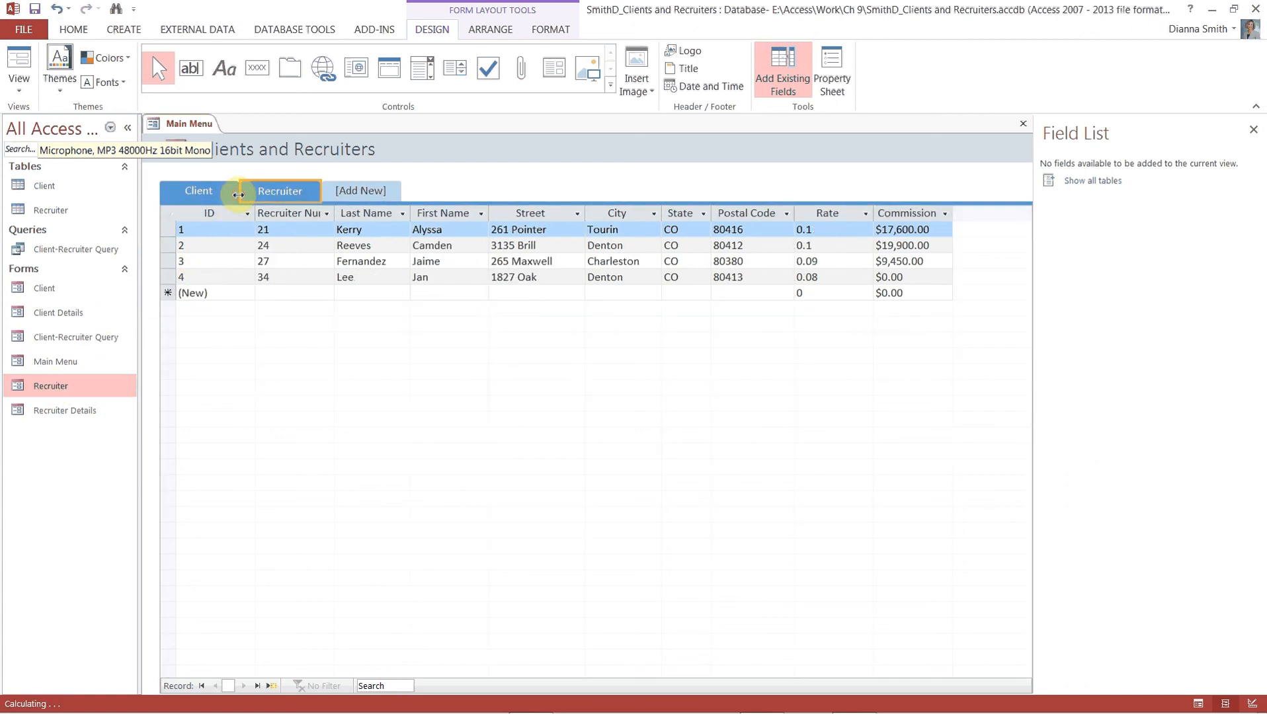
left_click(90, 338)
left_click_drag(90, 339, 308, 192)
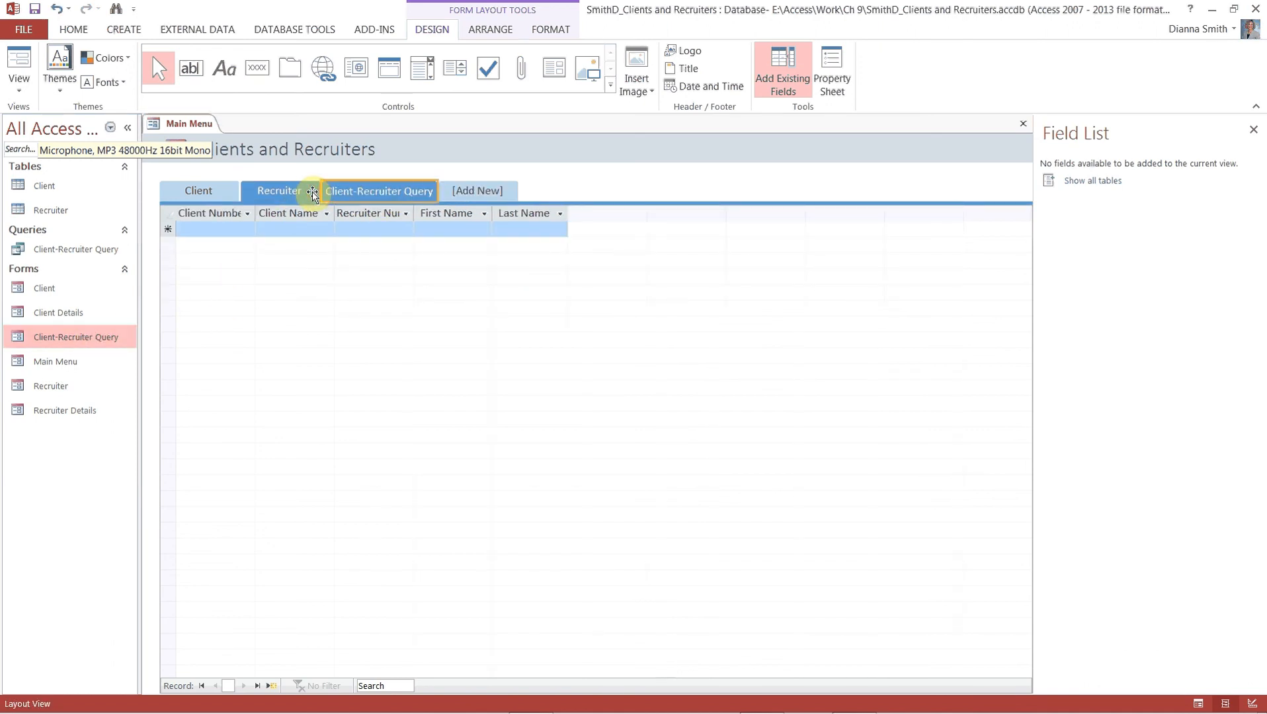
left_click_drag(74, 316, 437, 191)
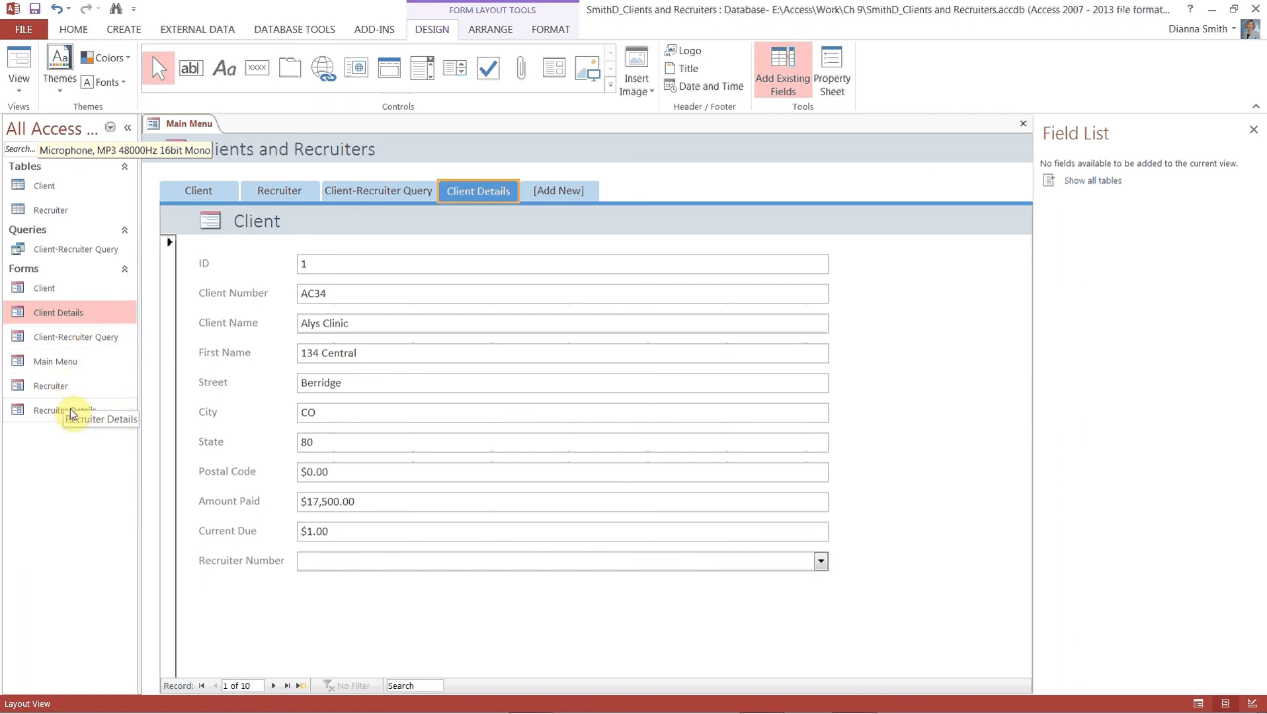
left_click_drag(70, 410, 509, 192)
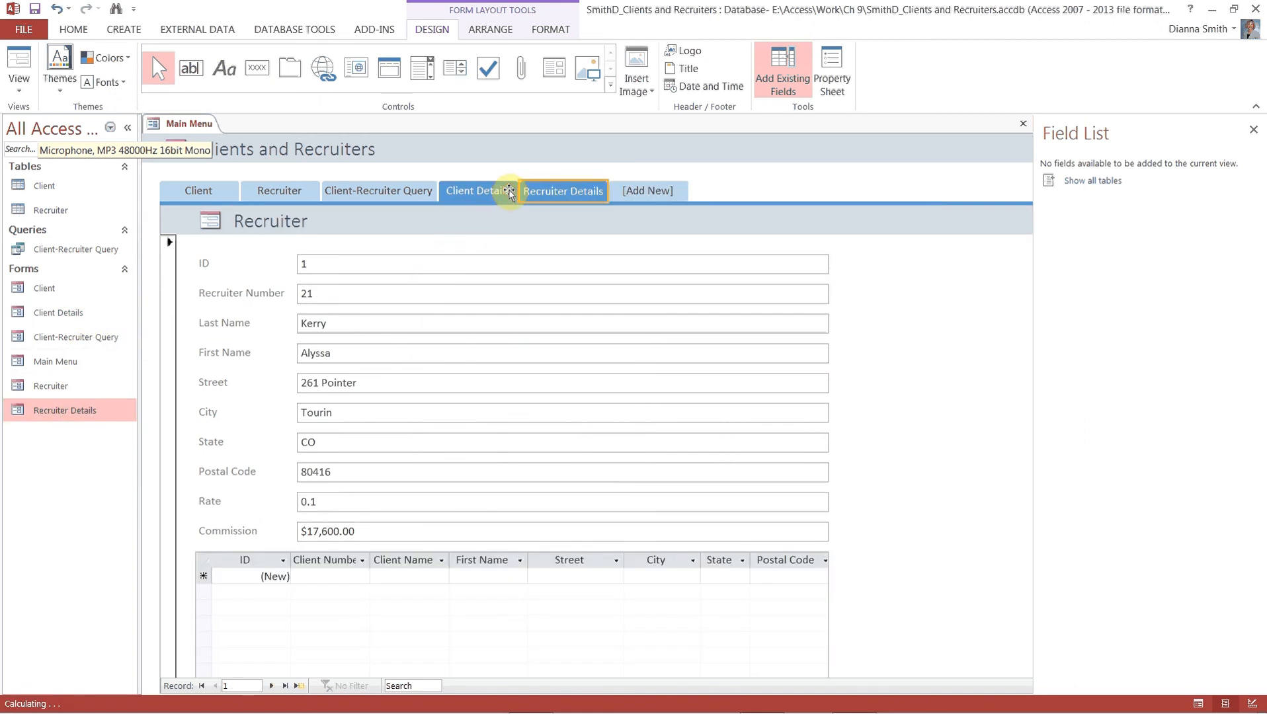
Check each tab of the navigation form, return to the Client tab, and save and close Main Menu
left_click(197, 191)
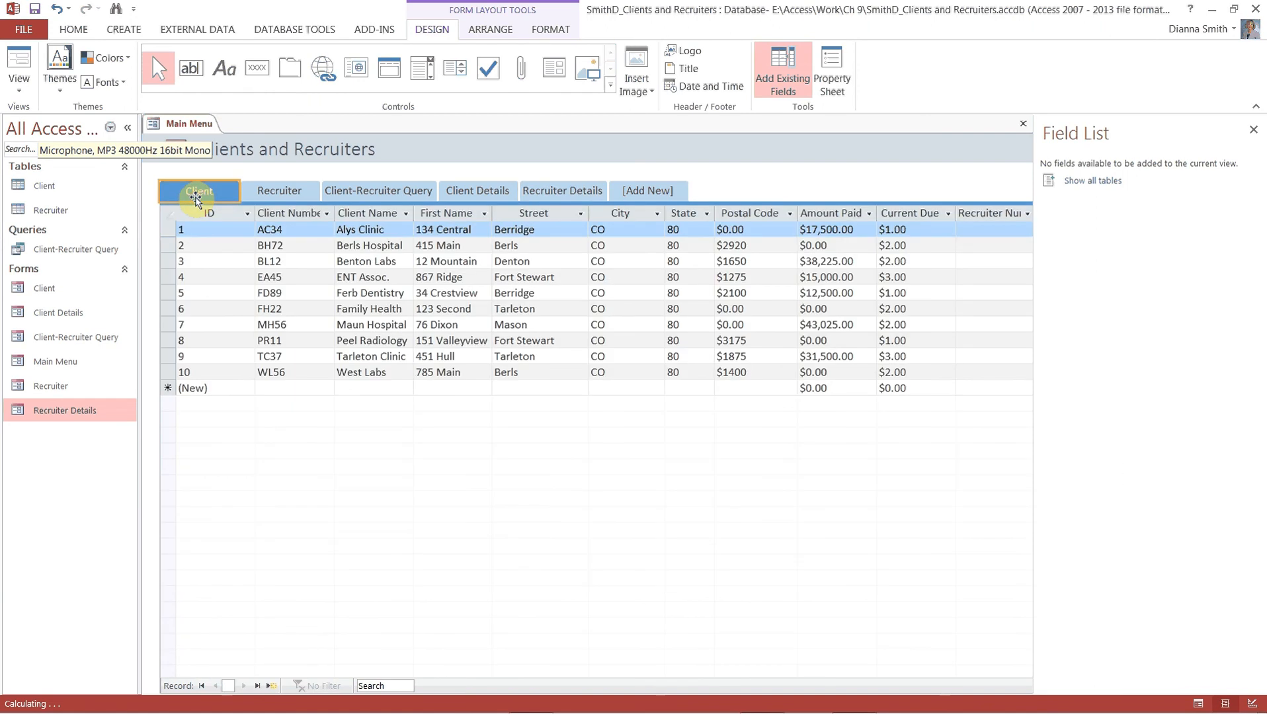
left_click(291, 192)
left_click(362, 192)
left_click(467, 192)
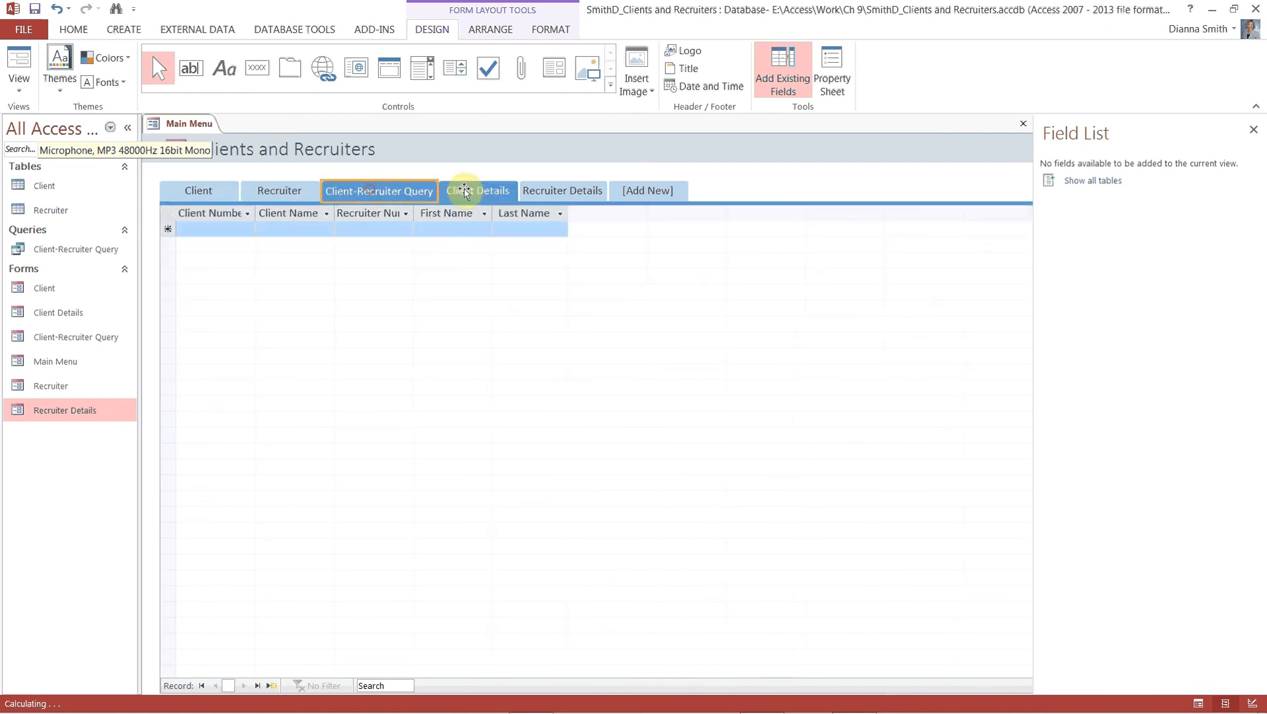
left_click(555, 192)
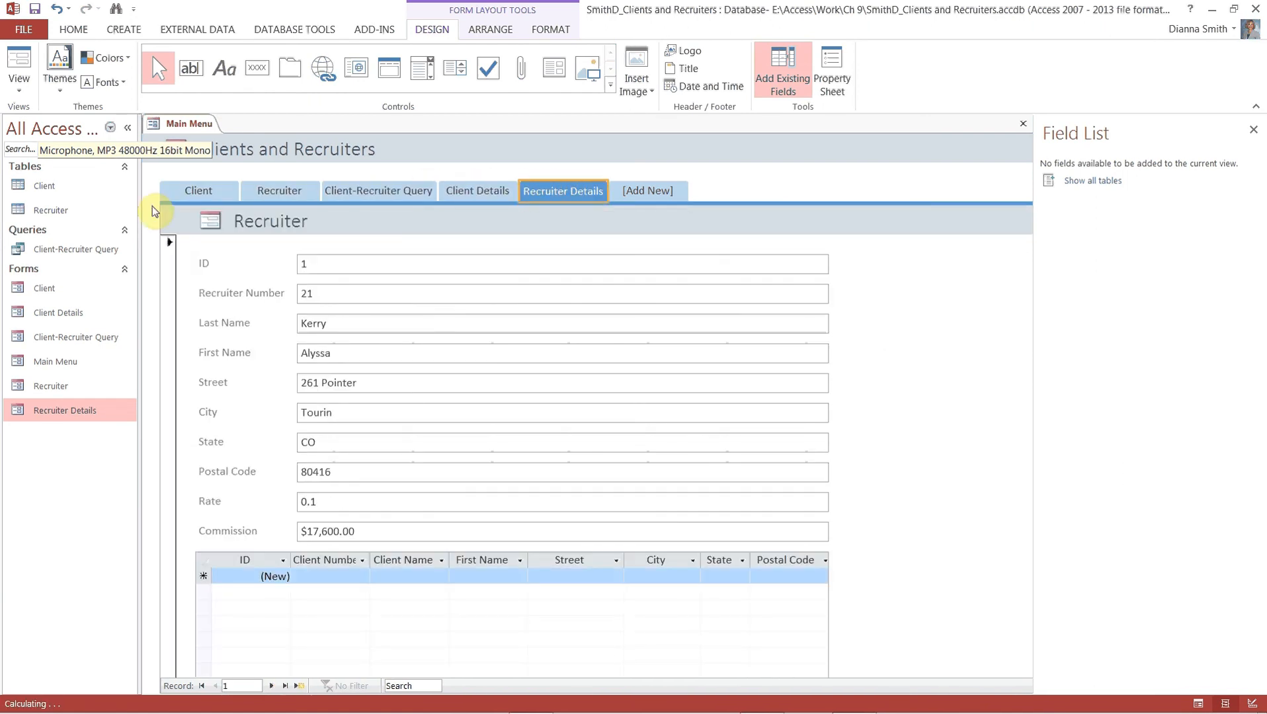
left_click(202, 194)
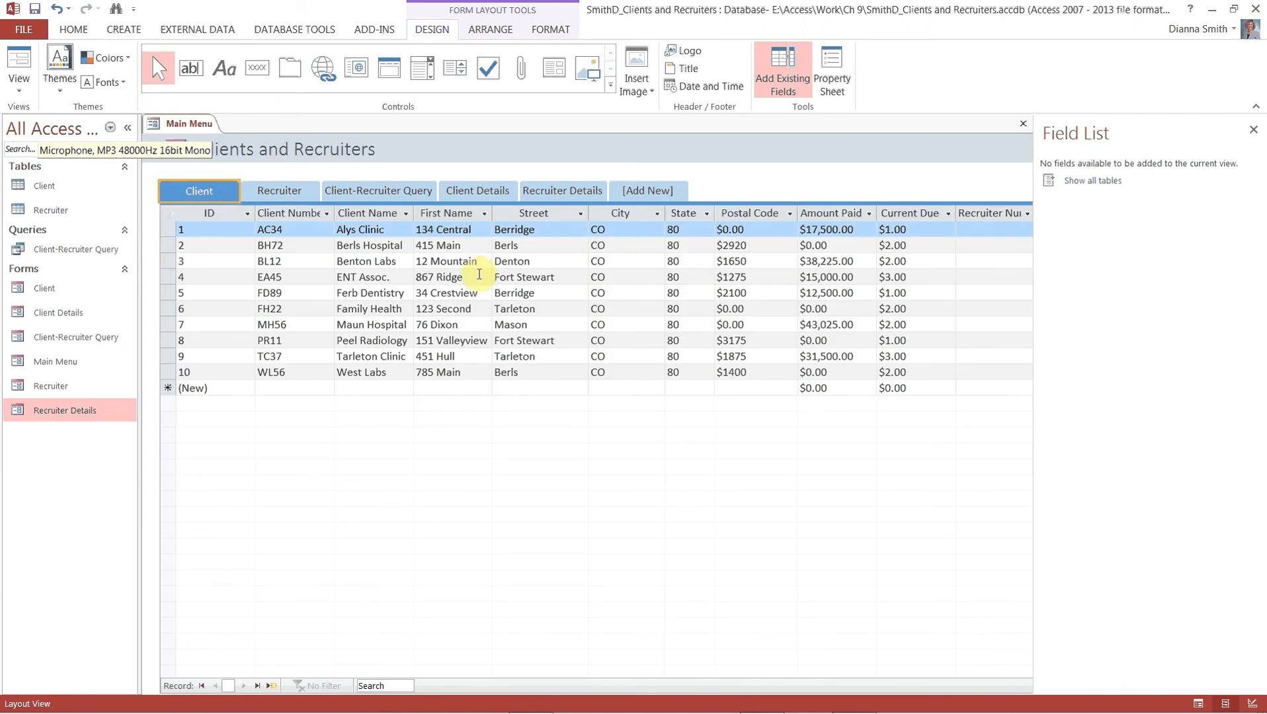
left_click(33, 13)
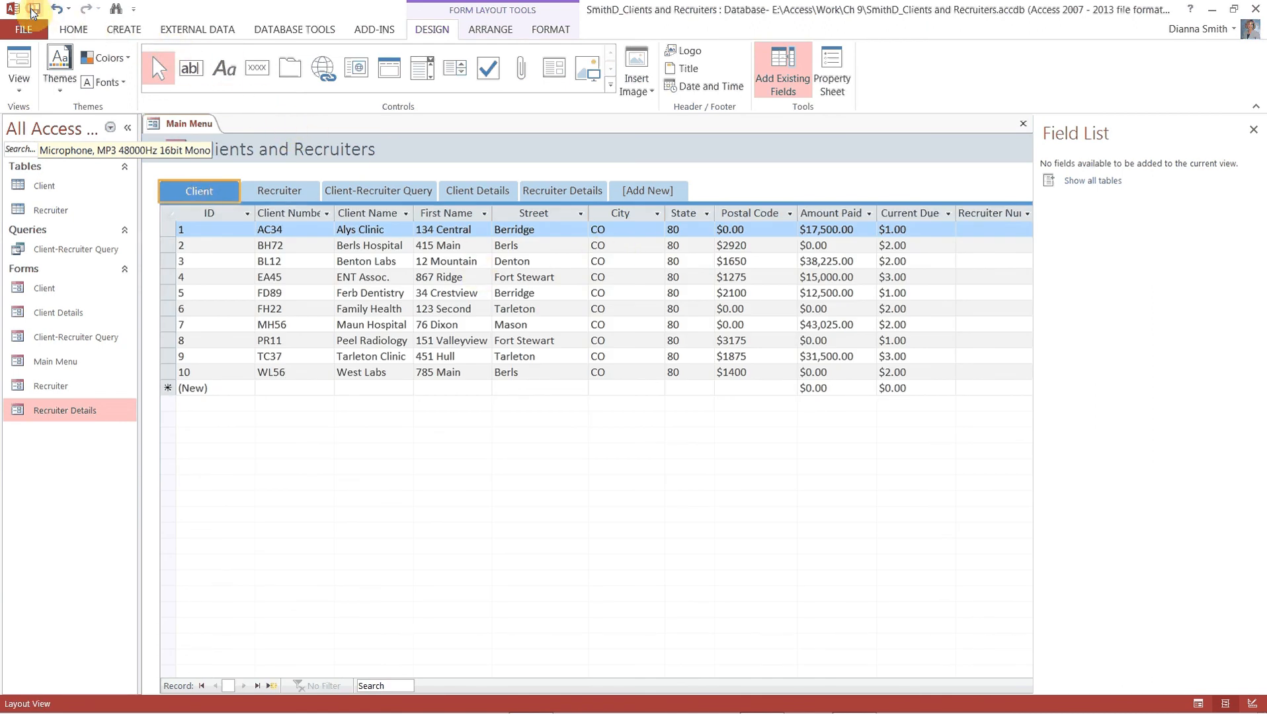
left_click(1022, 125)
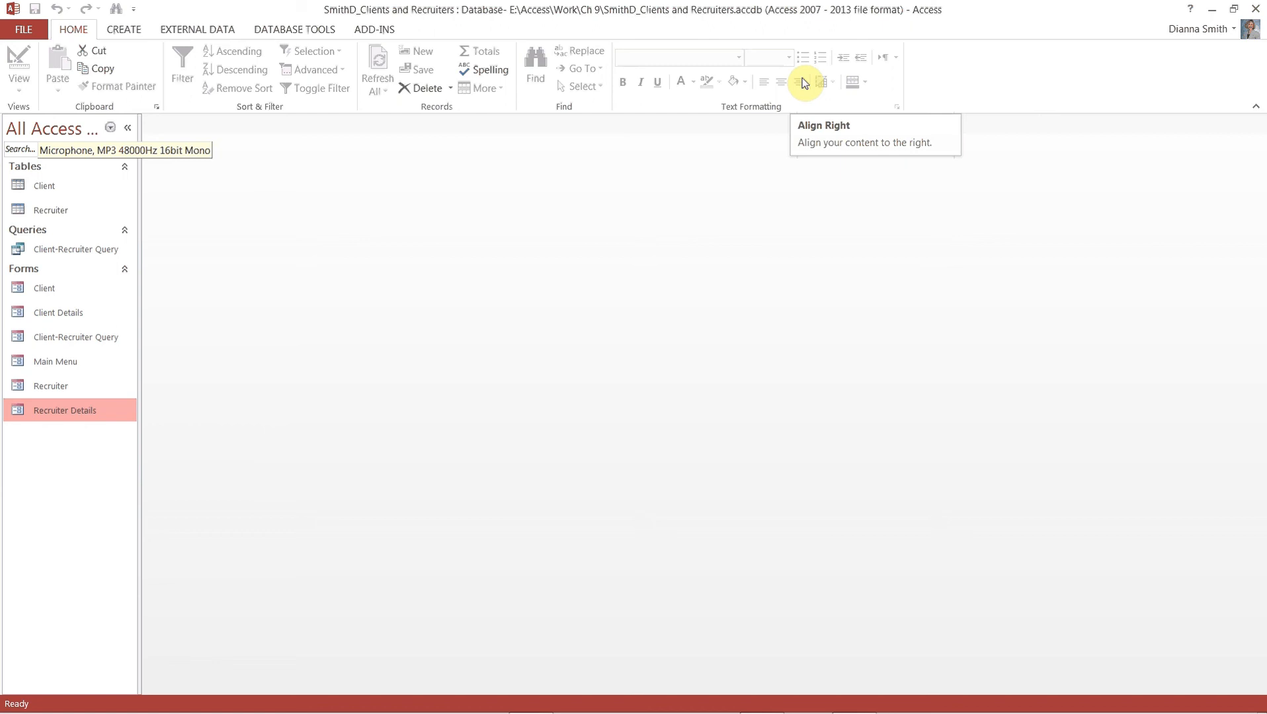
Set Main Menu as the display form in the current database's options and acknowledge the notice
left_click(34, 34)
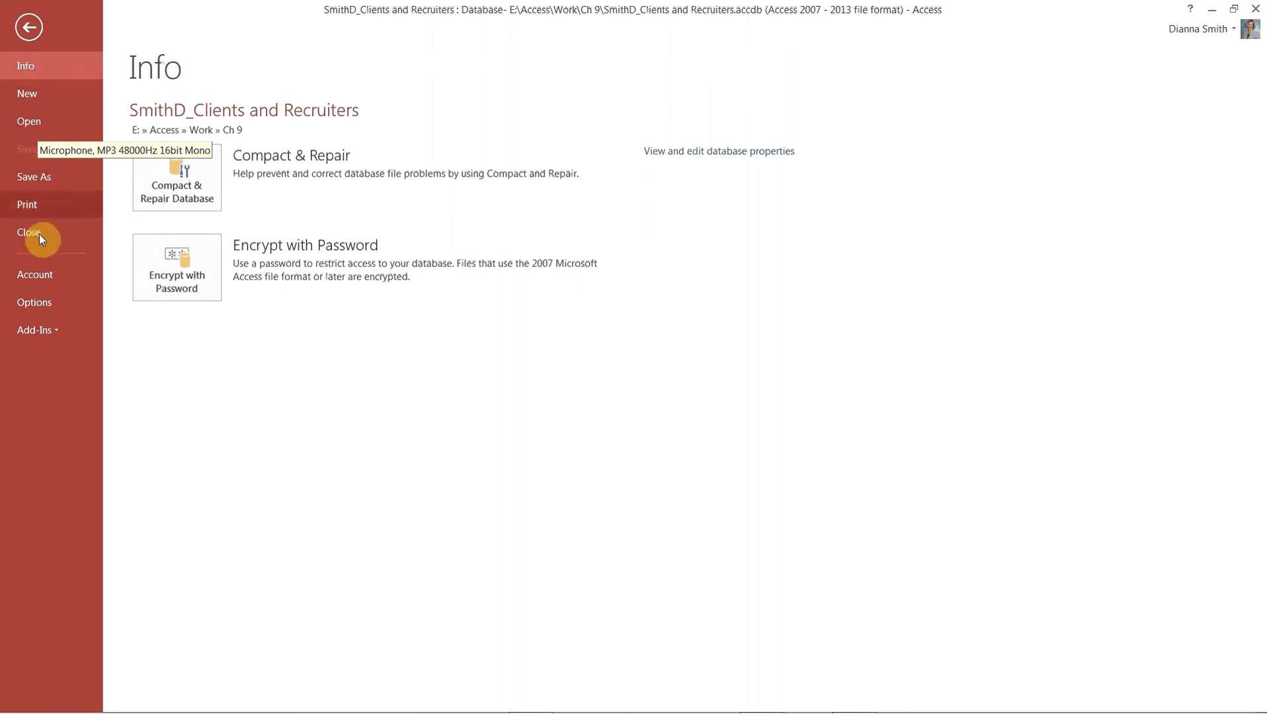
left_click(27, 310)
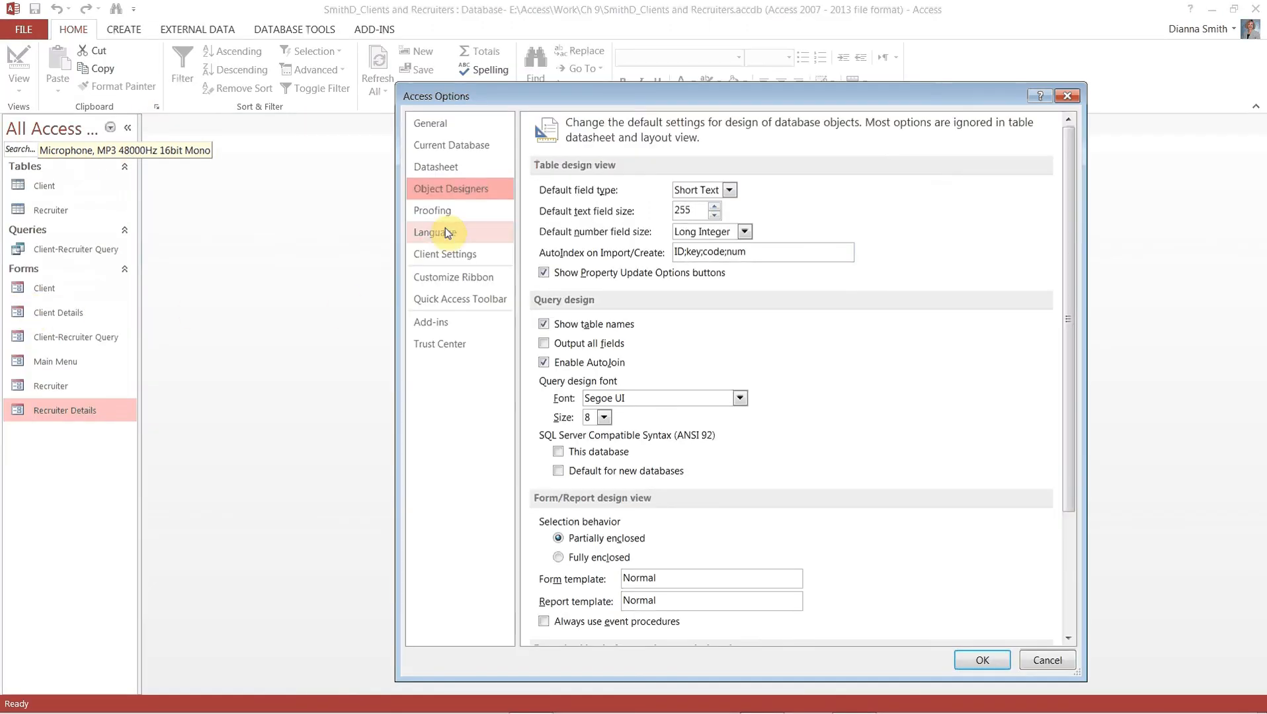
left_click(451, 144)
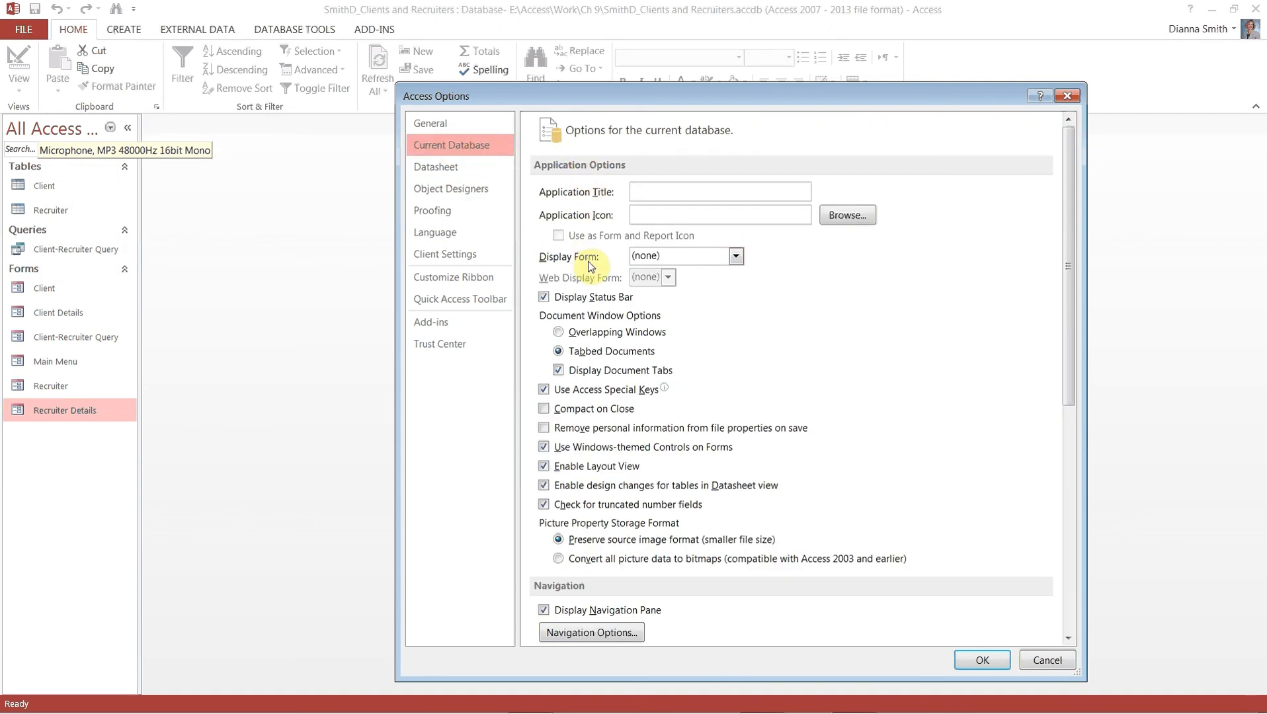
left_click(736, 258)
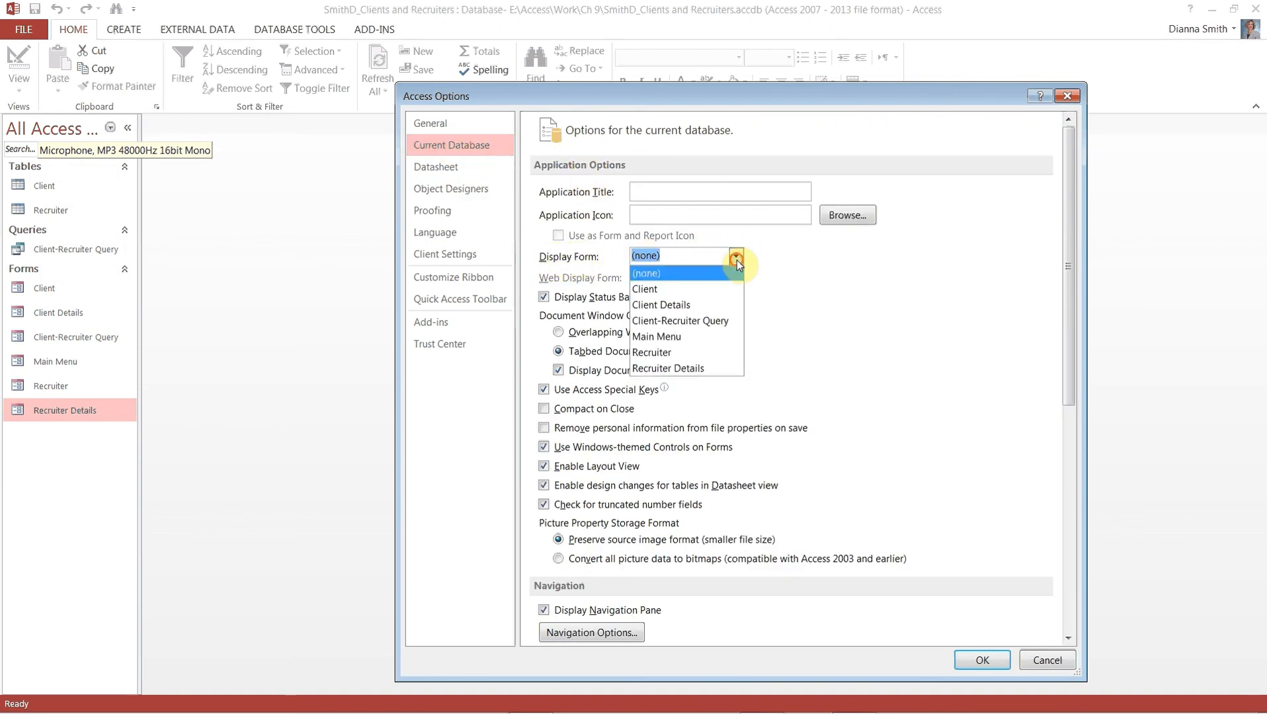
left_click(698, 342)
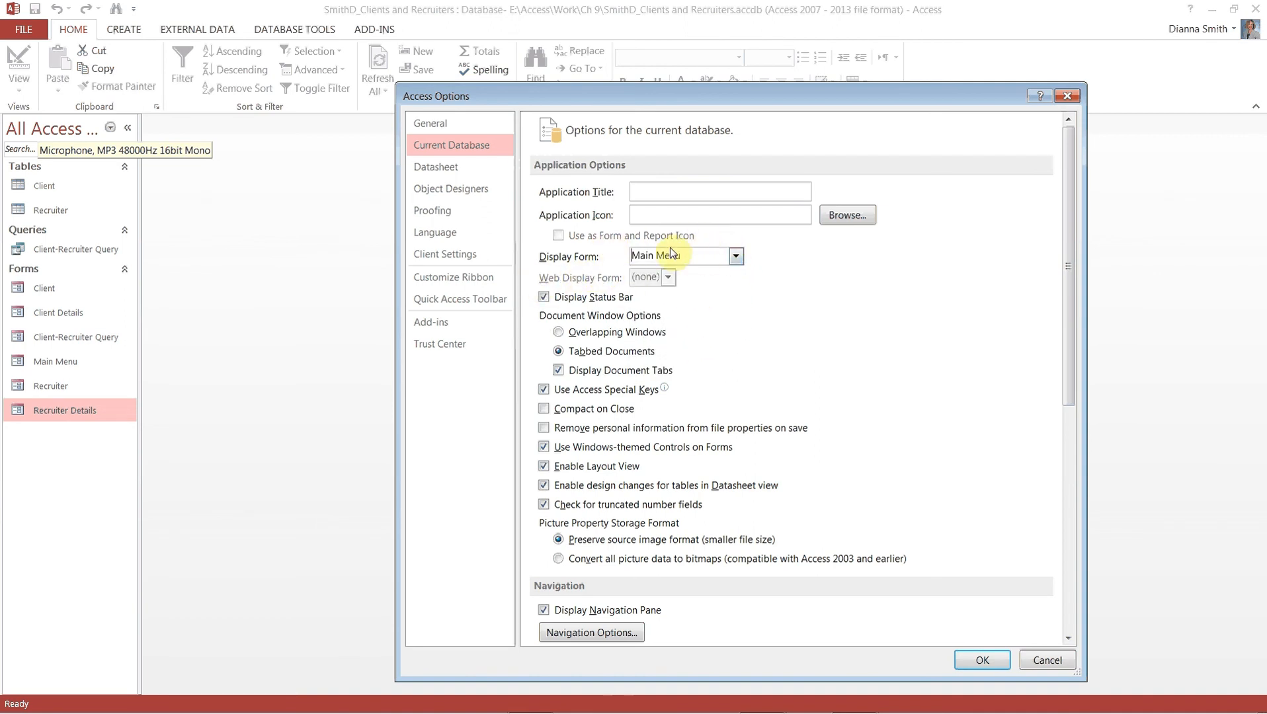
left_click(982, 661)
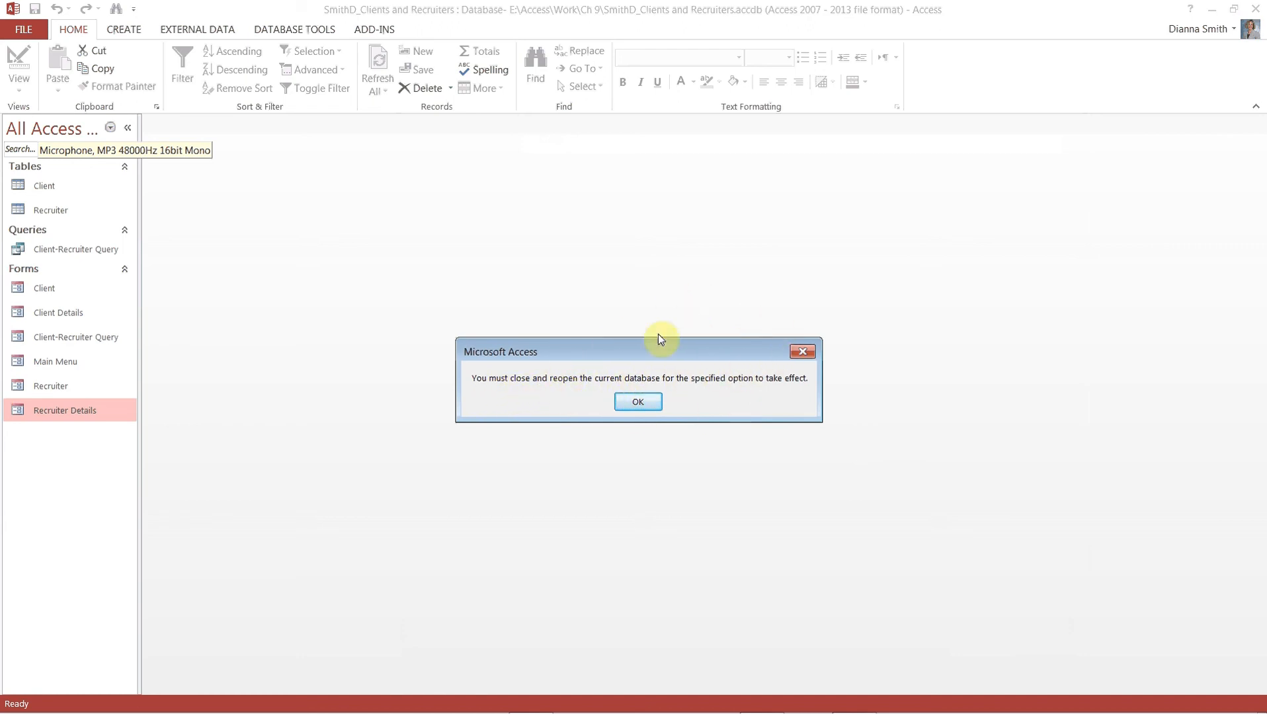
left_click(637, 400)
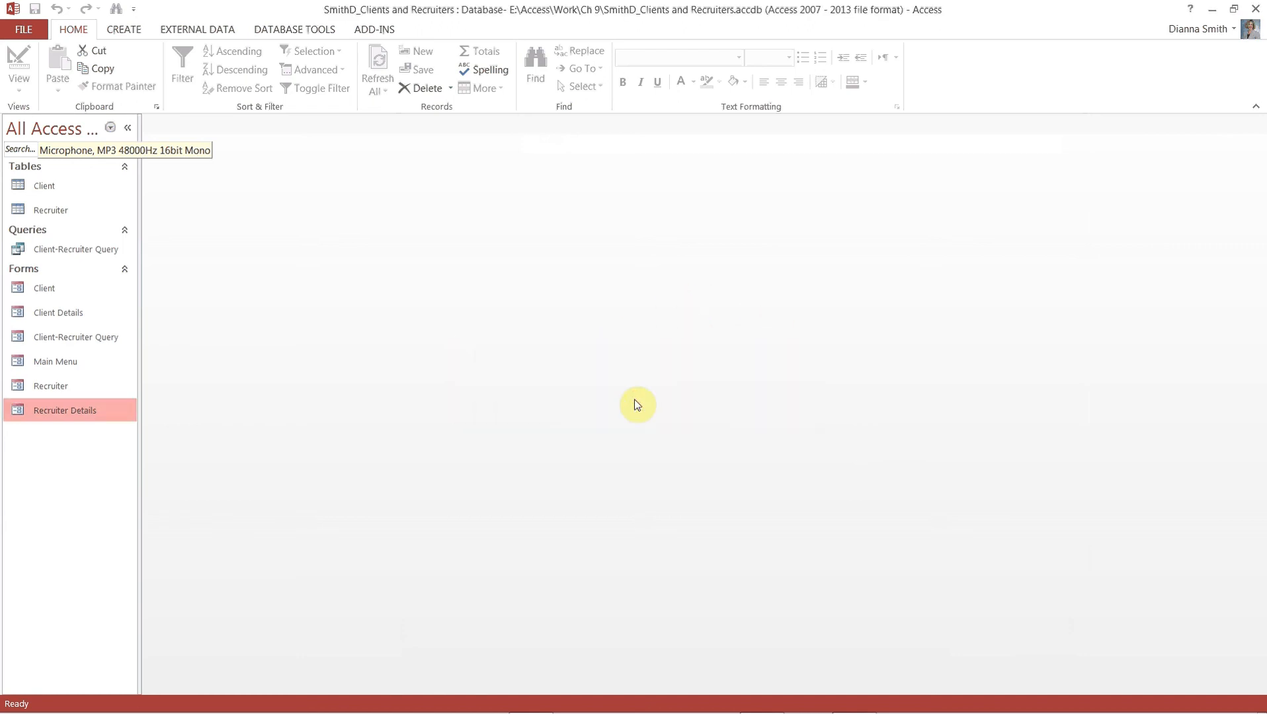